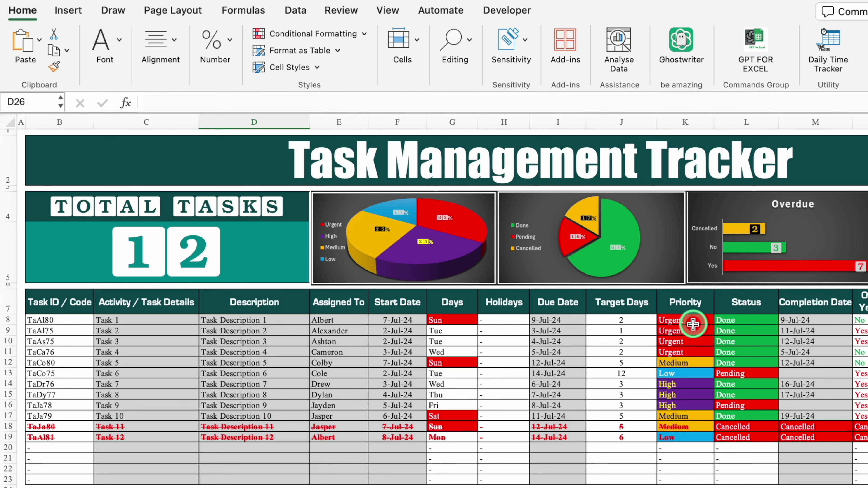
Examine the finished Task Management Tracker from the task columns across to the Synopsis tables.
{"action": "scroll", "coordinate": [471, 326], "scroll_direction": "right", "scroll_amount": 6}
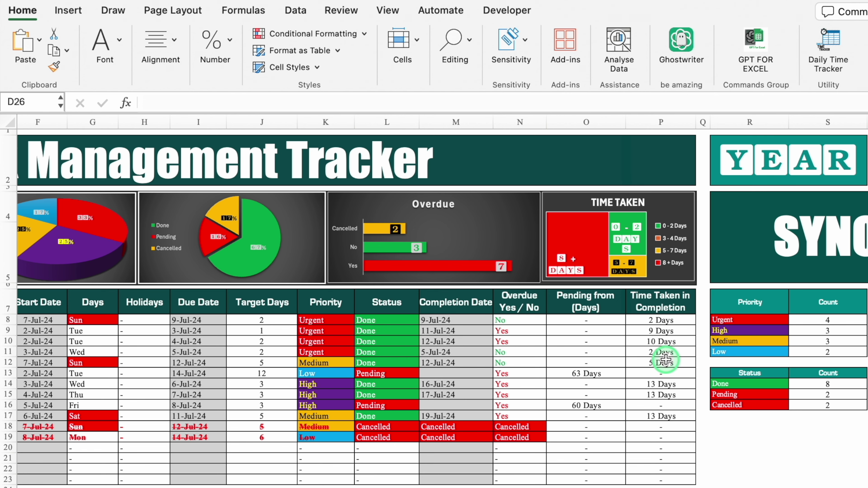
{"action": "scroll", "coordinate": [675, 481], "scroll_direction": "right", "scroll_amount": 3}
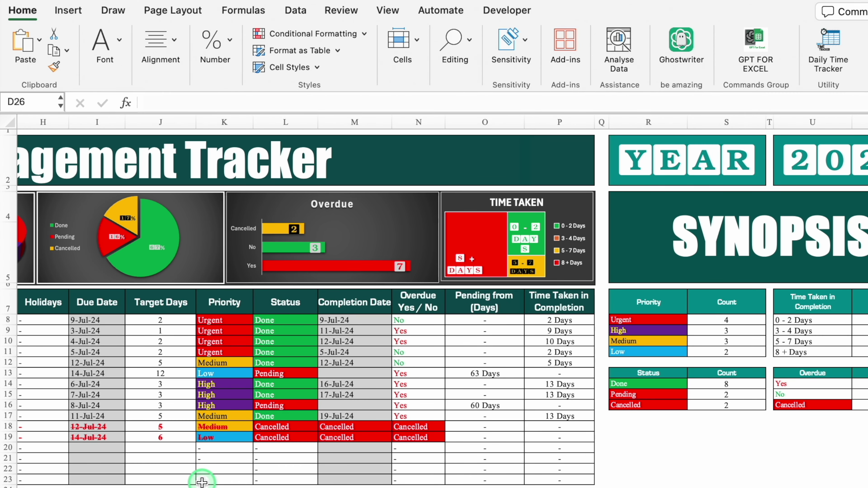
{"action": "key", "text": "ctrl+Page_Down"}
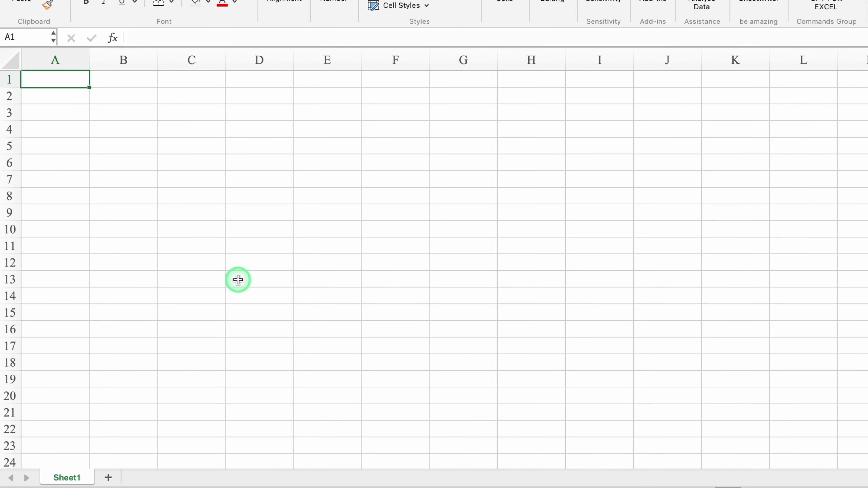
Rename Sheet1 as Settings and narrow column A.
{"action": "double_click", "coordinate": [68, 477]}
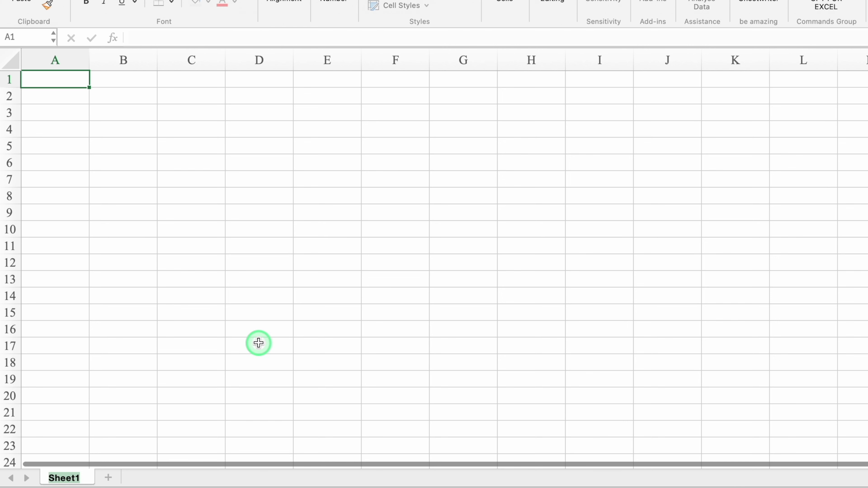
{"action": "type", "text": "Settings"}
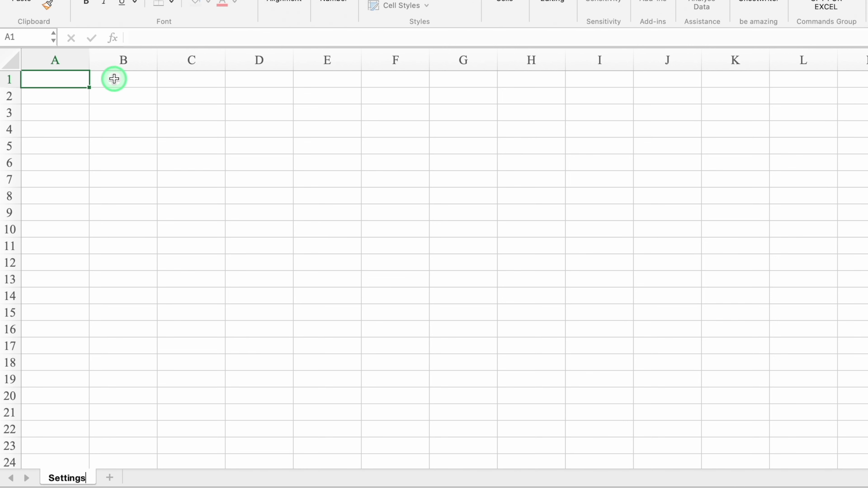
{"action": "left_click_drag", "start_coordinate": [89, 60], "coordinate": [37, 63]}
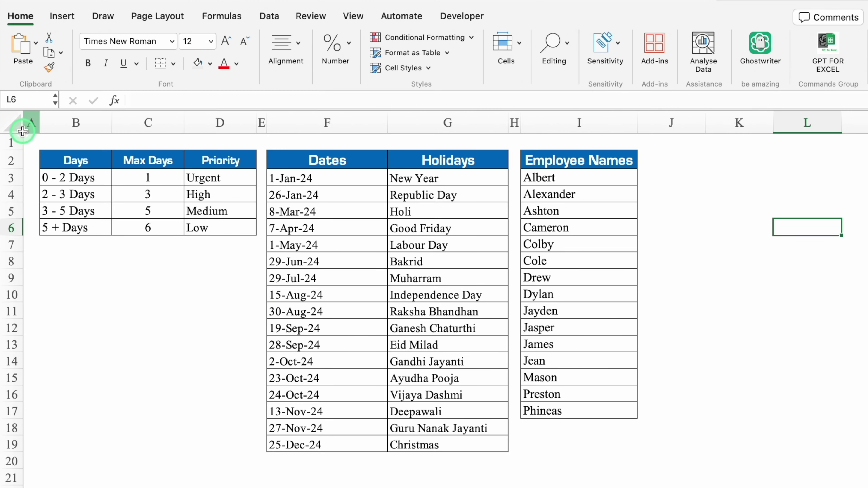
Copy the entire sheet with the priority, holiday and employee name tables into the blank Settings sheet.
{"action": "left_click", "coordinate": [11, 121]}
{"action": "key", "text": "super+c"}
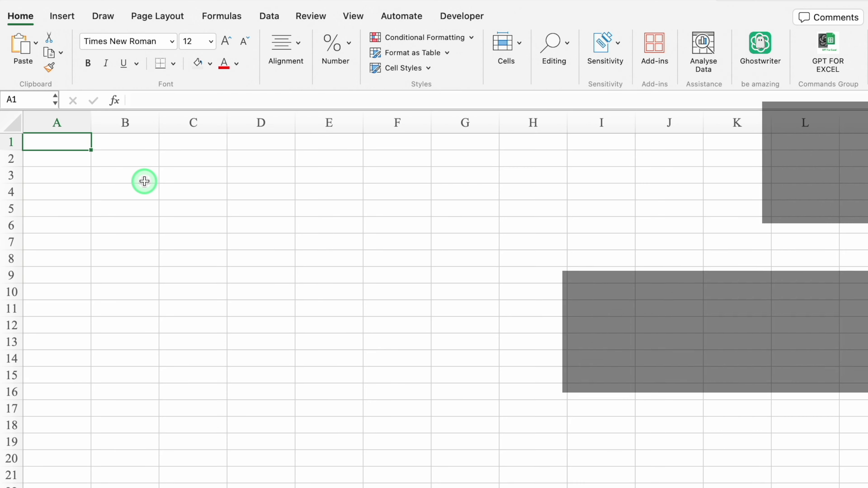
{"action": "left_click", "coordinate": [13, 124]}
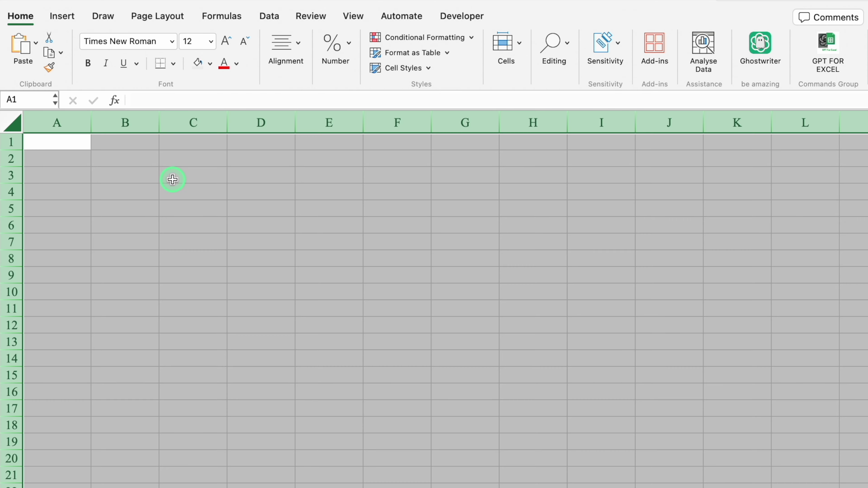
{"action": "key", "text": "super+v"}
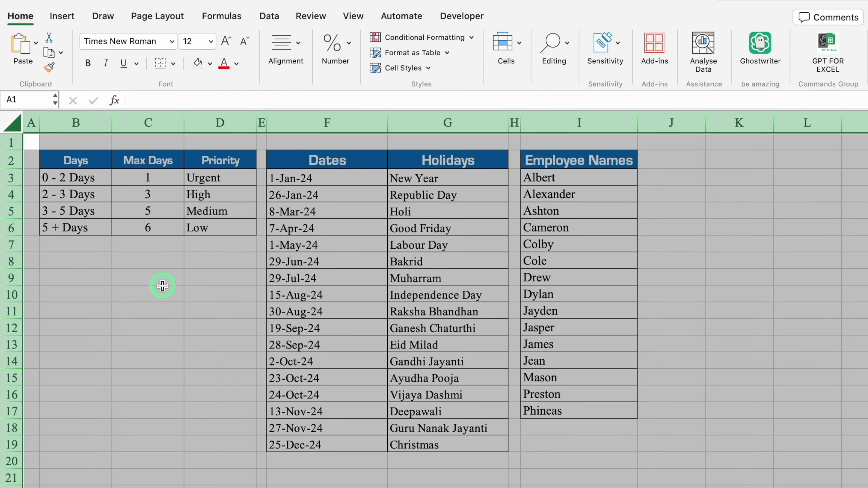
Hide the gridlines on the Settings sheet.
{"action": "left_click", "coordinate": [352, 16]}
{"action": "left_click", "coordinate": [361, 43]}
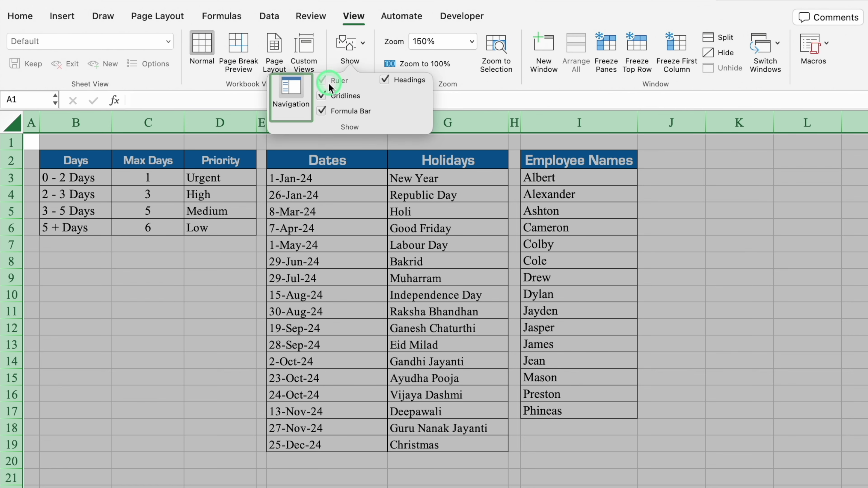
{"action": "left_click", "coordinate": [322, 96]}
{"action": "left_click", "coordinate": [196, 304]}
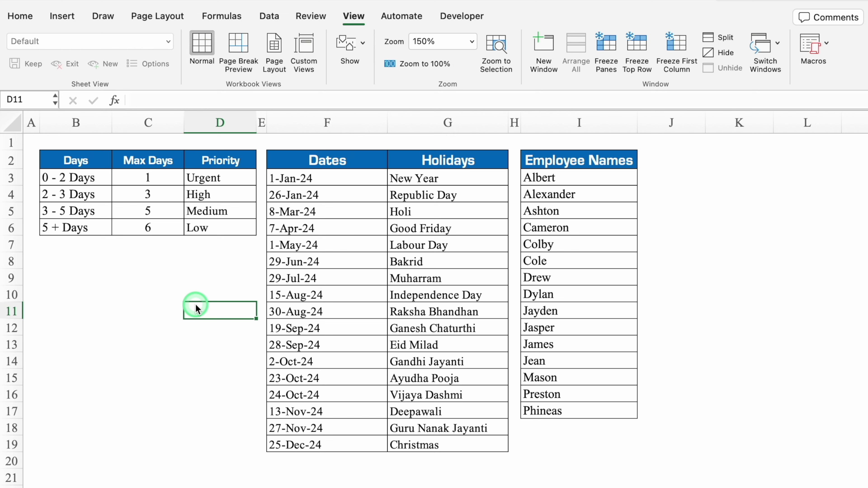
Set the Max Days value in C3 for the Urgent priority to 2.
{"action": "left_click", "coordinate": [124, 294]}
{"action": "left_click", "coordinate": [80, 178]}
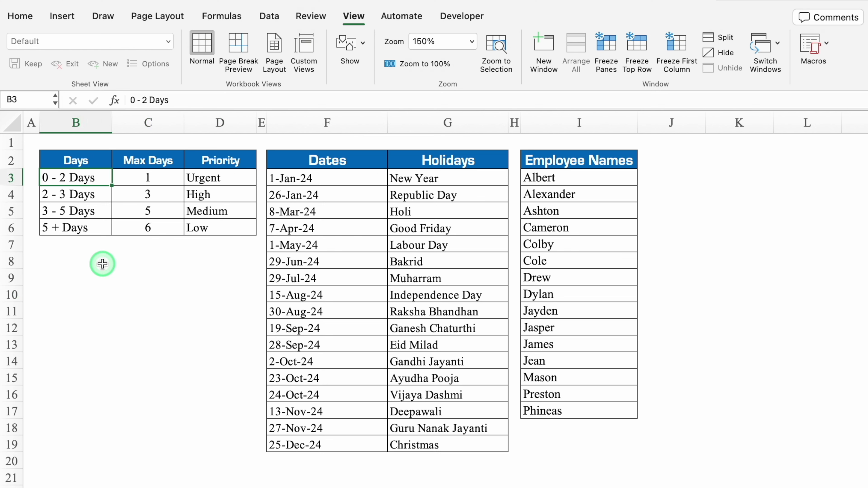
{"action": "left_click", "coordinate": [228, 177]}
{"action": "left_click", "coordinate": [147, 177]}
{"action": "type", "text": "2"}
{"action": "left_click", "coordinate": [175, 275]}
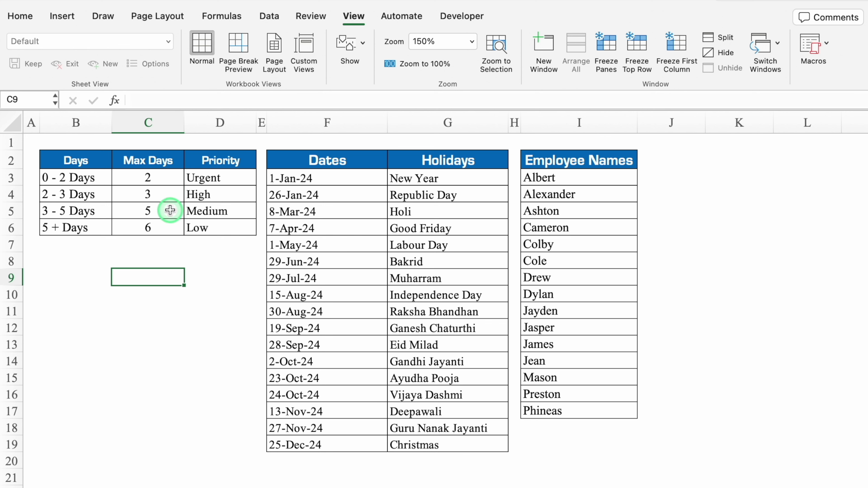
Review the 5 + Days row, the holiday date and name columns, and the Employee Names column.
{"action": "left_click", "coordinate": [85, 228]}
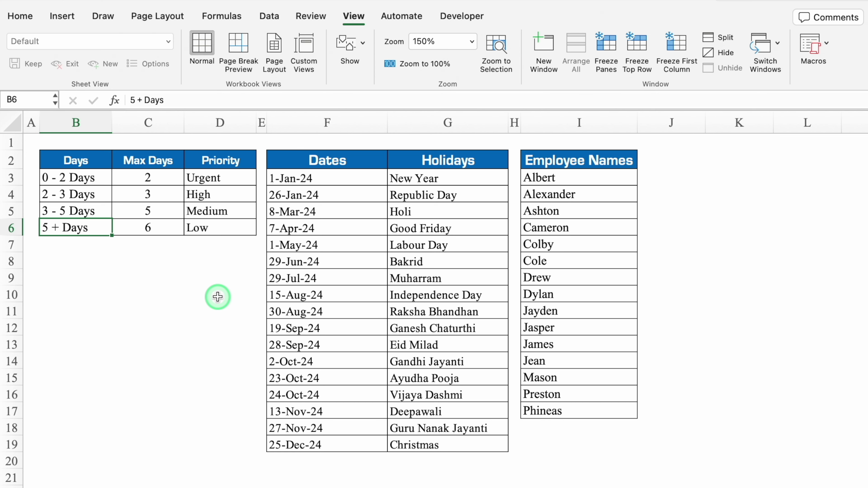
{"action": "left_click", "coordinate": [346, 118]}
{"action": "left_click", "coordinate": [426, 116]}
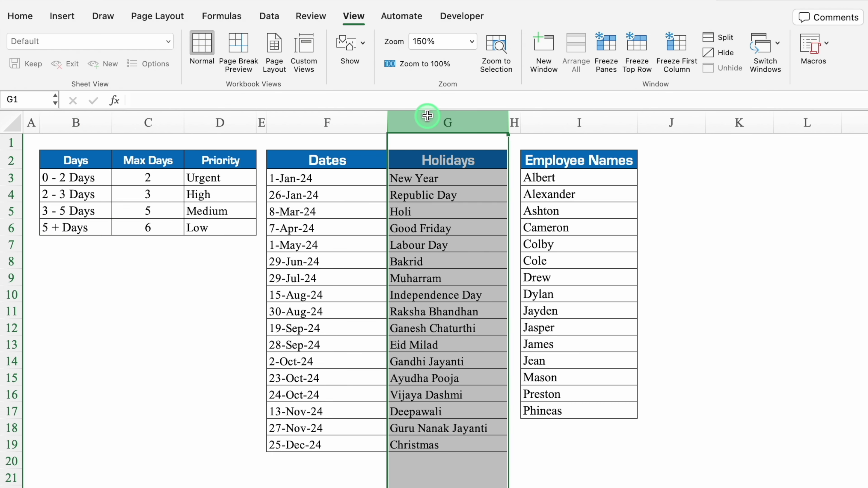
{"action": "left_click", "coordinate": [559, 118]}
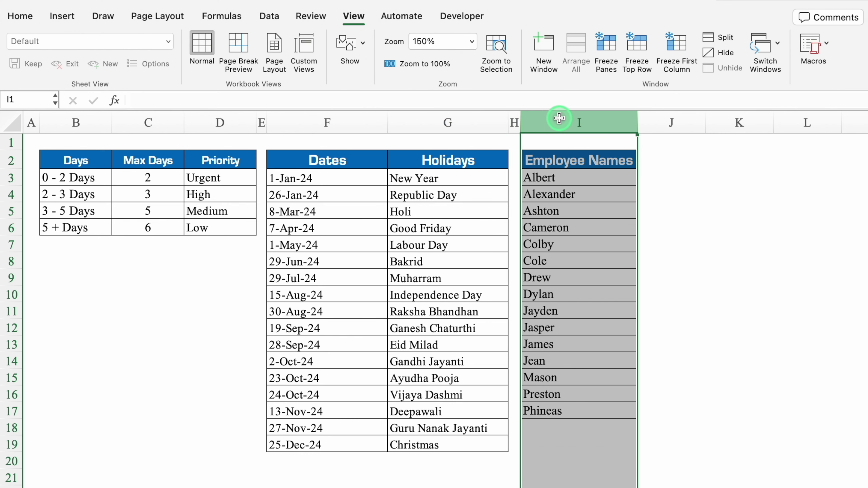
{"action": "left_click", "coordinate": [147, 309]}
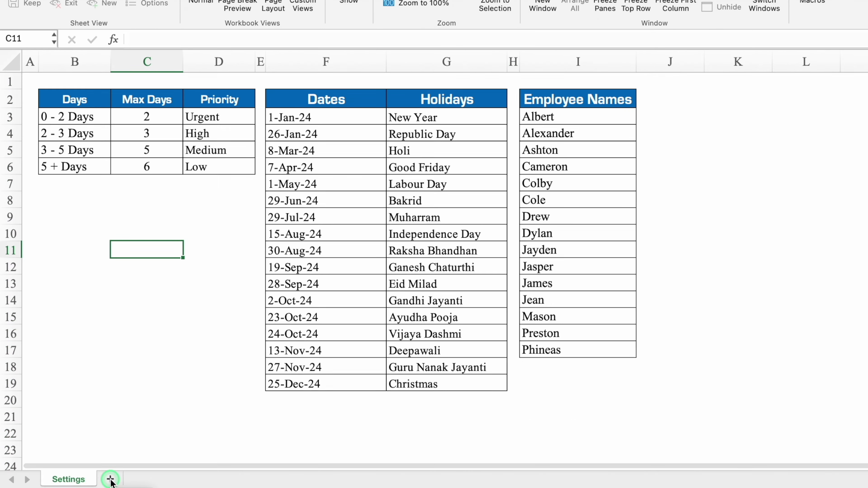
Add a new sheet named Task Management and narrow its column A.
{"action": "left_click", "coordinate": [113, 474]}
{"action": "type", "text": "Task Management"}
{"action": "left_click", "coordinate": [316, 341]}
{"action": "left_click_drag", "start_coordinate": [59, 58], "coordinate": [24, 60]}
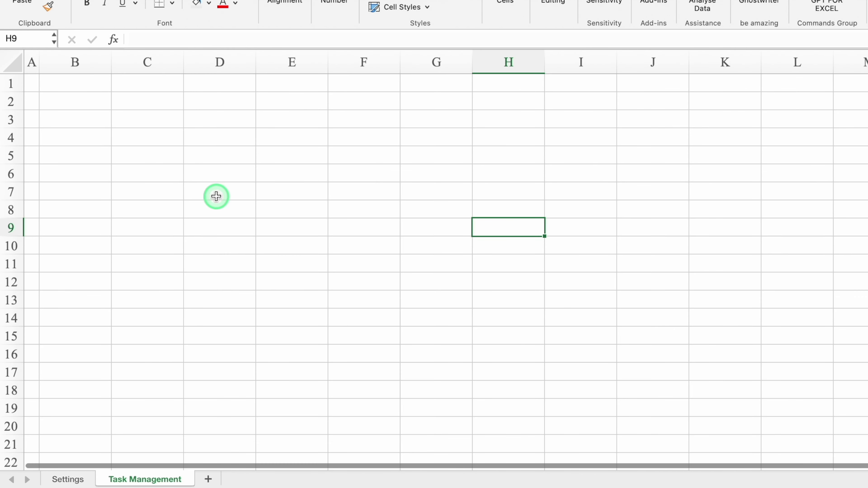
Merge and centre B4:D4, extend the merge down to row 5, and apply all borders to both rows.
{"action": "left_click", "coordinate": [103, 139]}
{"action": "left_click_drag", "start_coordinate": [103, 139], "coordinate": [218, 139]}
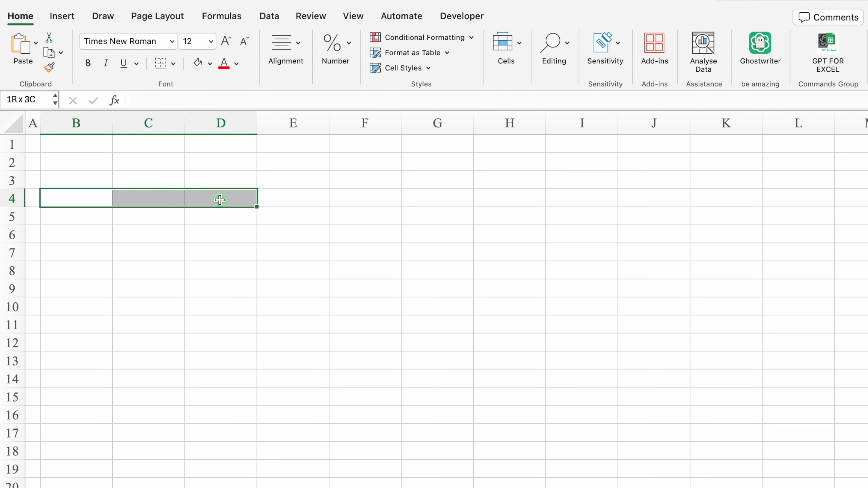
{"action": "left_click", "coordinate": [296, 41]}
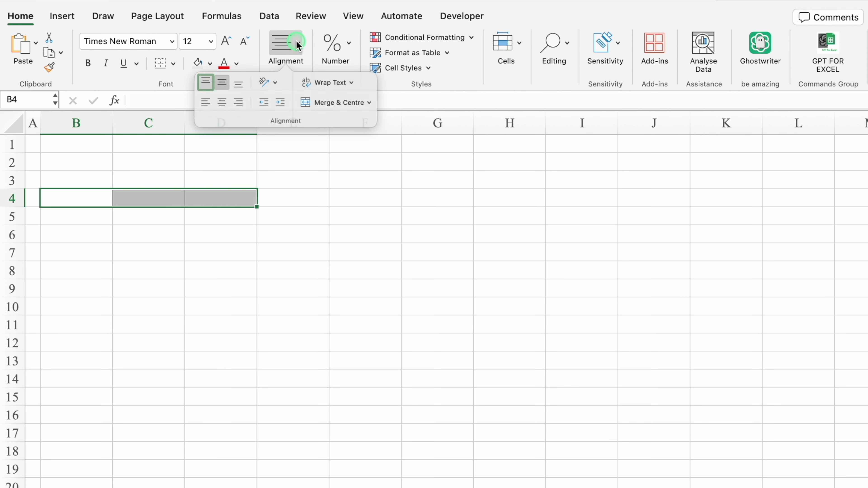
{"action": "left_click", "coordinate": [346, 114]}
{"action": "left_click_drag", "start_coordinate": [256, 208], "coordinate": [256, 219]}
{"action": "left_click", "coordinate": [173, 64]}
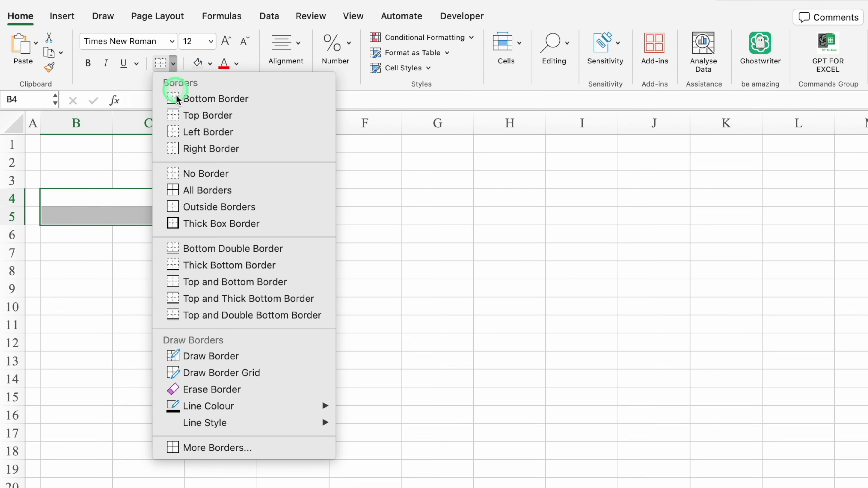
{"action": "left_click", "coordinate": [202, 195]}
Fill the merged B4 cell dark teal with white text, and fill the merged B5 cell with lighter teal.
{"action": "left_click", "coordinate": [209, 64]}
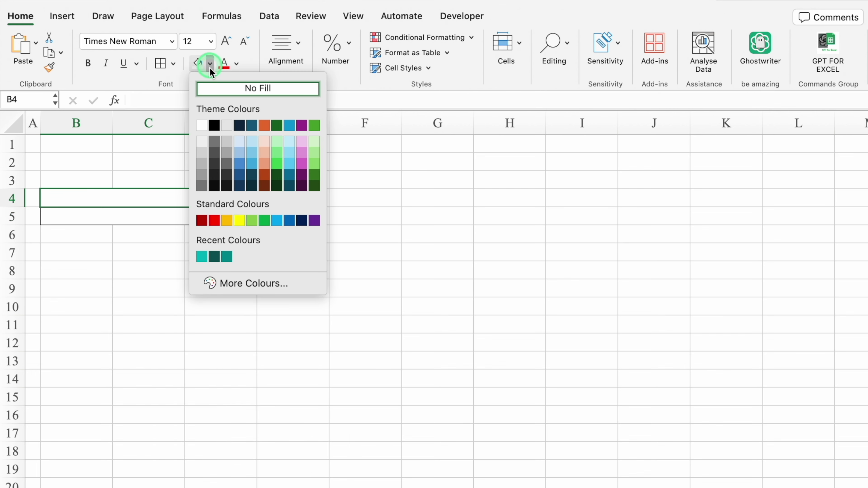
{"action": "left_click", "coordinate": [214, 257]}
{"action": "left_click", "coordinate": [236, 63]}
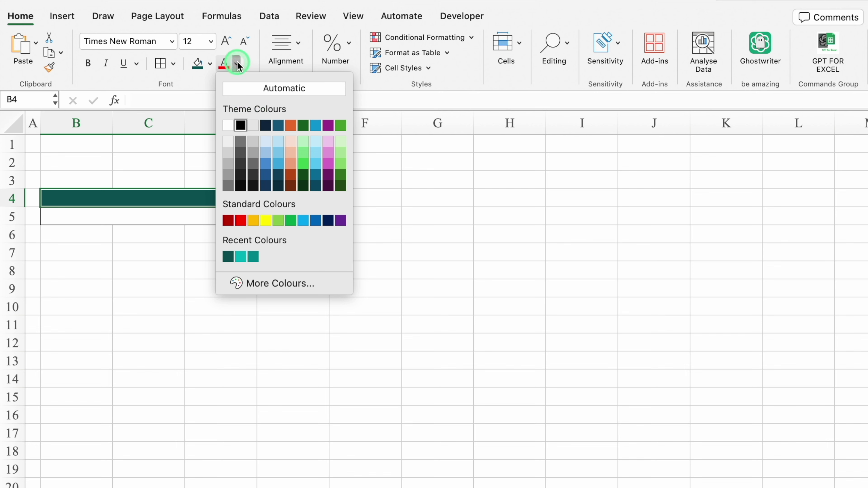
{"action": "left_click", "coordinate": [228, 125]}
{"action": "left_click", "coordinate": [197, 211]}
{"action": "left_click", "coordinate": [210, 64]}
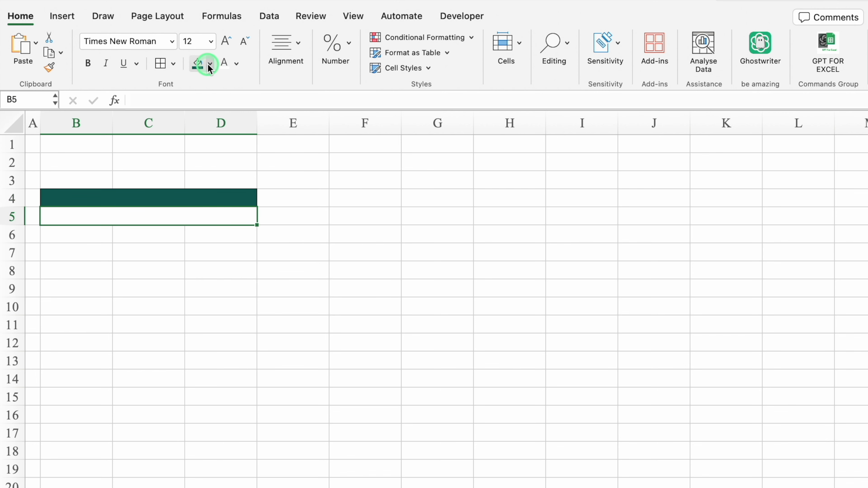
{"action": "left_click", "coordinate": [227, 256]}
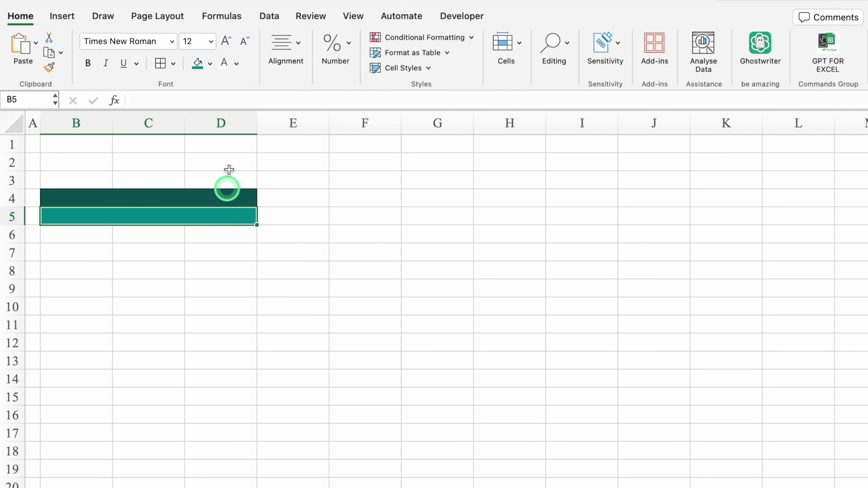
Enter the title Total Tasks in the merged cell B4.
{"action": "left_click", "coordinate": [184, 197]}
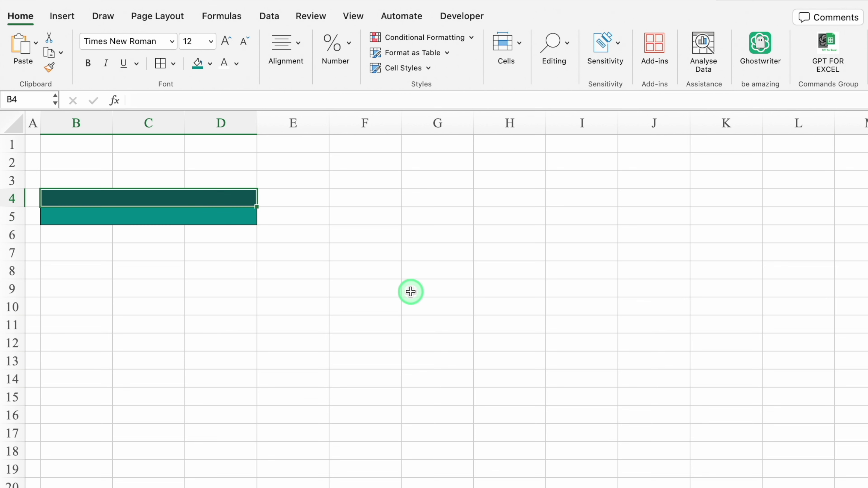
{"action": "type", "text": "Total Tasks"}
{"action": "key", "text": "Return"}
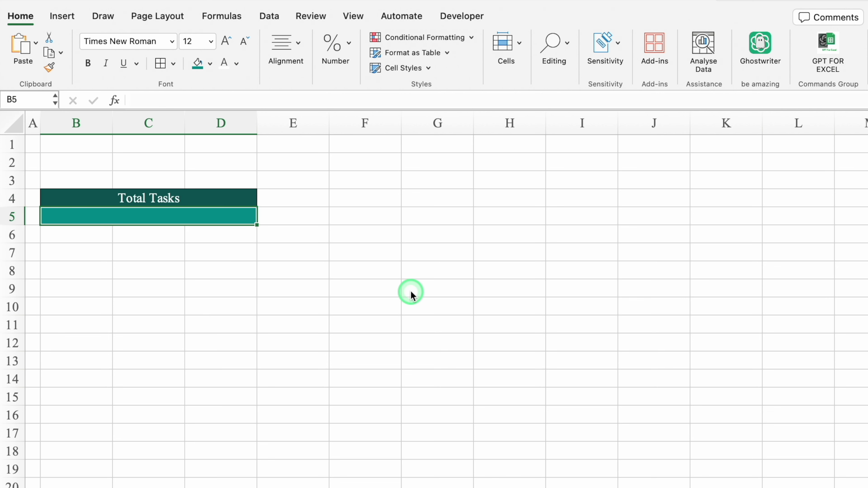
Shrink row 6 into a thin spacer, enter the header Task ID / Code in B7, and autofit column B.
{"action": "left_click_drag", "start_coordinate": [13, 243], "coordinate": [17, 229]}
{"action": "left_click", "coordinate": [76, 239]}
{"action": "type", "text": "Task"}
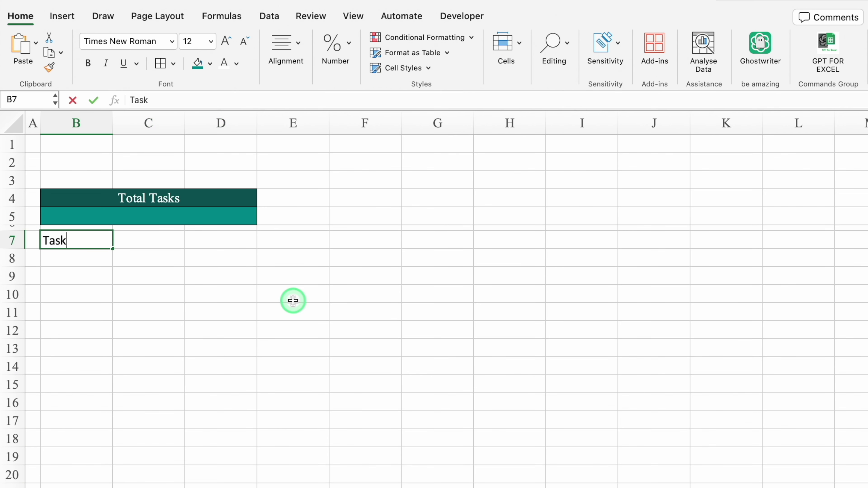
{"action": "type", "text": " ID / Co"}
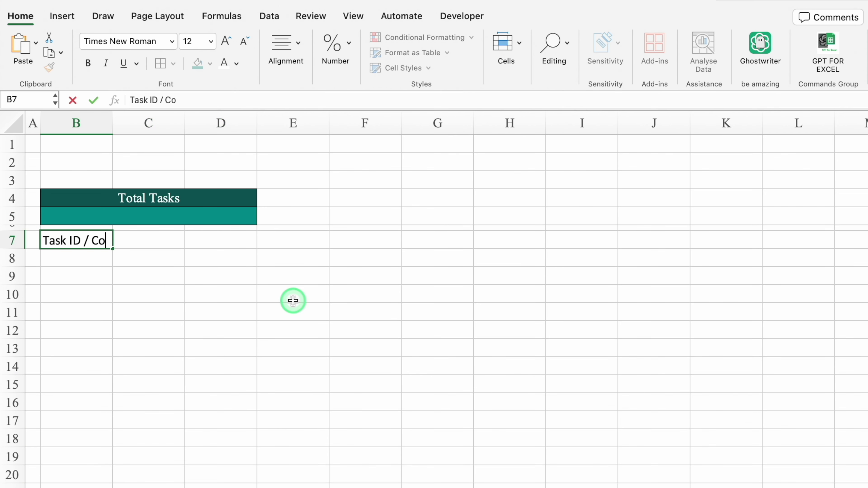
{"action": "type", "text": "de"}
{"action": "key", "text": "Return"}
{"action": "double_click", "coordinate": [113, 121]}
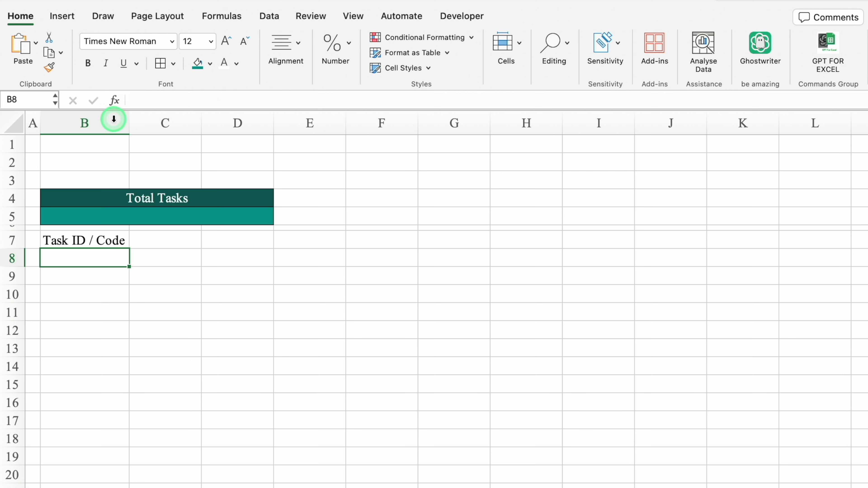
Enter the header Activity / Task Details in C7 and autofit column C.
{"action": "left_click", "coordinate": [172, 239]}
{"action": "type", "text": "Activity"}
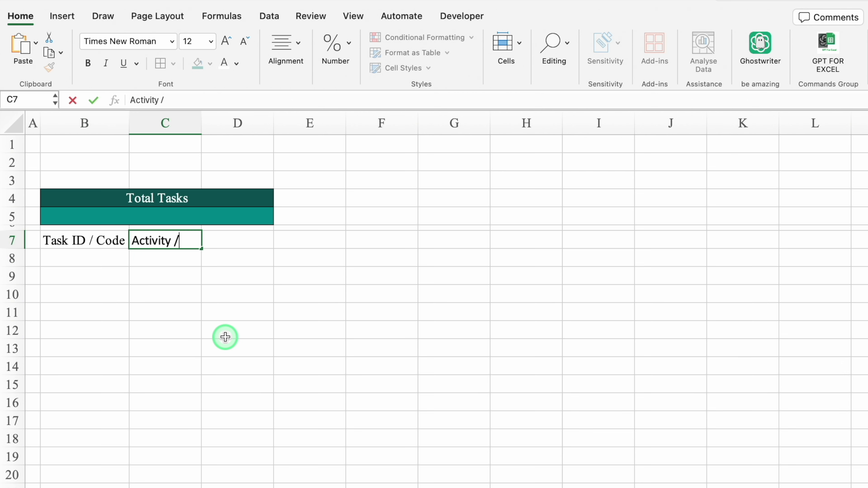
{"action": "type", "text": " / Task Details"}
{"action": "key", "text": "Tab"}
{"action": "double_click", "coordinate": [201, 122]}
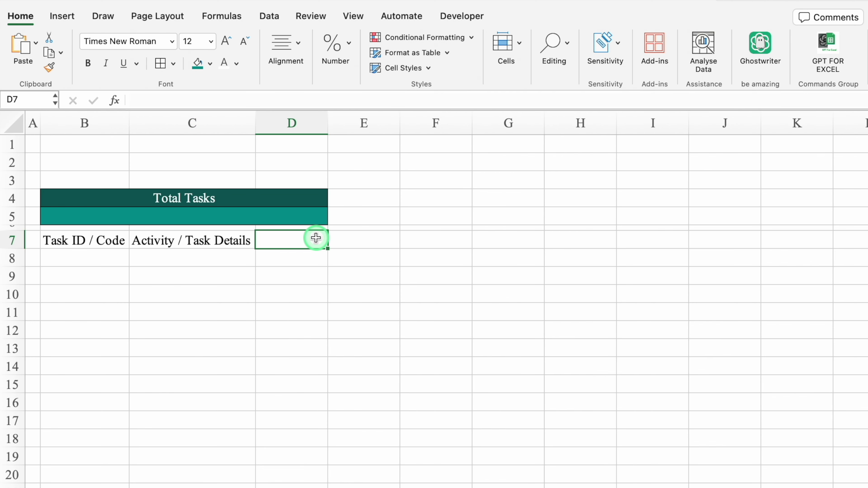
Enter the headers Description, Assigned To and Start Date in D7 to F7.
{"action": "type", "text": "Description"}
{"action": "key", "text": "Tab"}
{"action": "type", "text": "Assigned To"}
{"action": "key", "text": "Tab"}
{"action": "type", "text": "Start Date"}
{"action": "key", "text": "Tab"}
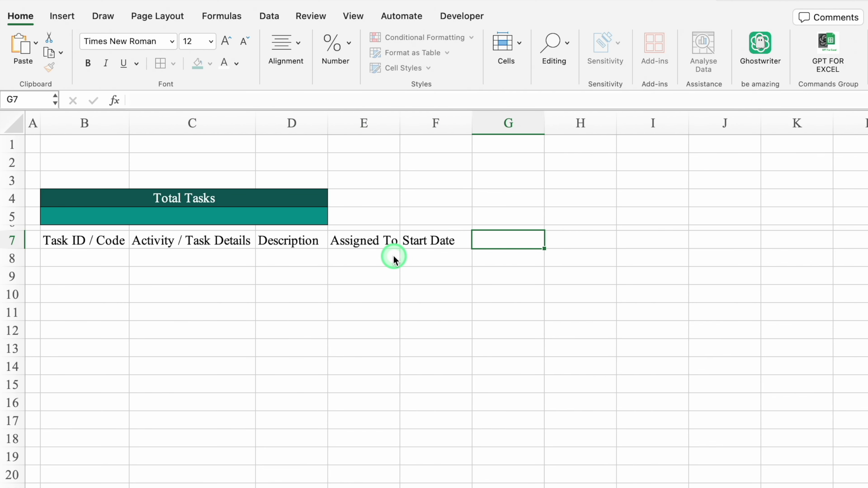
Enter the headers Days, Holidays, Due Date and Target Days in G7 to J7.
{"action": "type", "text": "Days"}
{"action": "key", "text": "Tab"}
{"action": "type", "text": "Holi"}
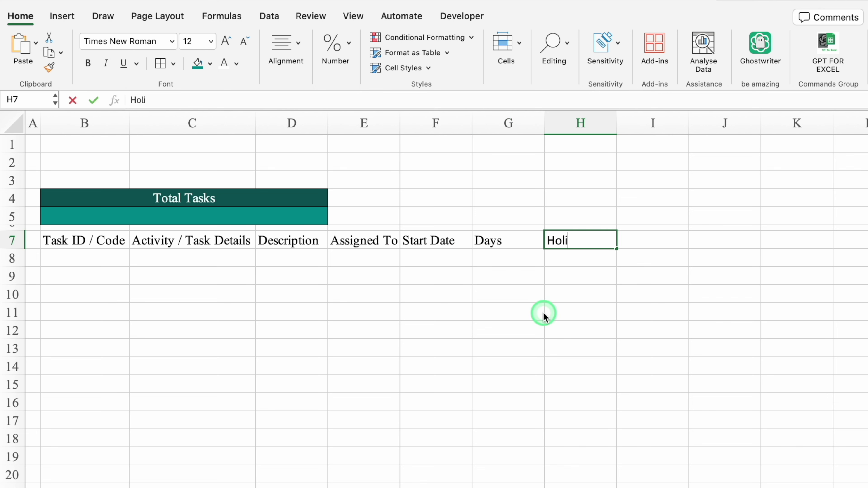
{"action": "type", "text": "days"}
{"action": "key", "text": "Tab"}
{"action": "type", "text": "Due Date"}
{"action": "key", "text": "Tab"}
{"action": "type", "text": "Target"}
{"action": "key", "text": "Tab"}
Enter the headers Priority in K7 and Status in L7.
{"action": "type", "text": "Pri"}
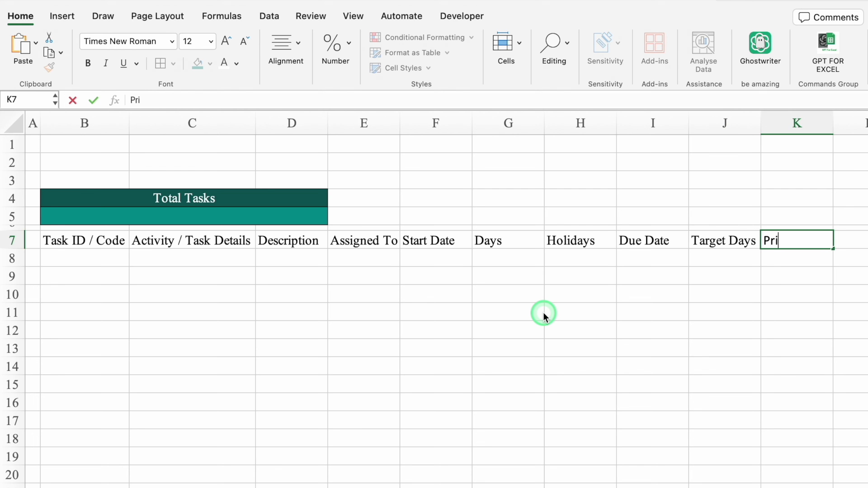
{"action": "key", "text": "Tab"}
{"action": "type", "text": "Status"}
{"action": "key", "text": "Tab"}
Enter the header Ccompletion Date in M7 and autofit column M.
{"action": "key", "text": "Tab"}
{"action": "key", "text": "Tab"}
{"action": "key", "text": "Tab"}
{"action": "key", "text": "Tab"}
{"action": "key", "text": "Tab"}
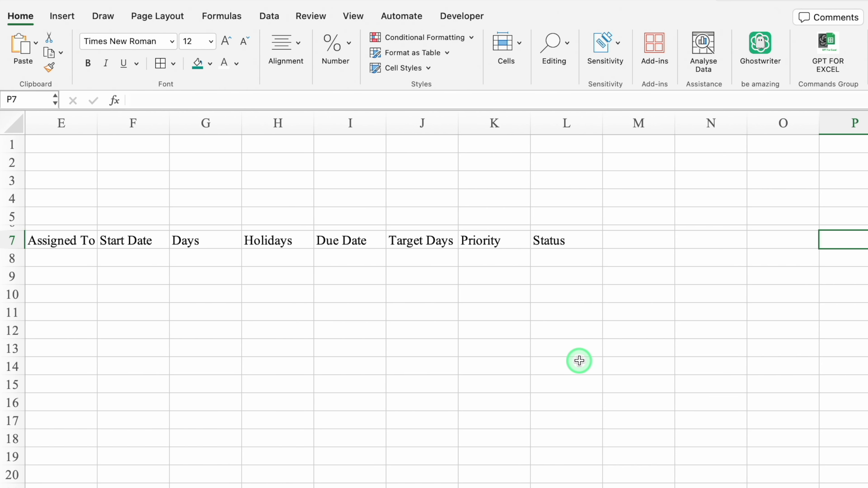
{"action": "key", "text": "Left"}
{"action": "key", "text": "Left"}
{"action": "key", "text": "Left"}
{"action": "key", "text": "Left"}
{"action": "key", "text": "Left"}
{"action": "type", "text": "Ccompletion"}
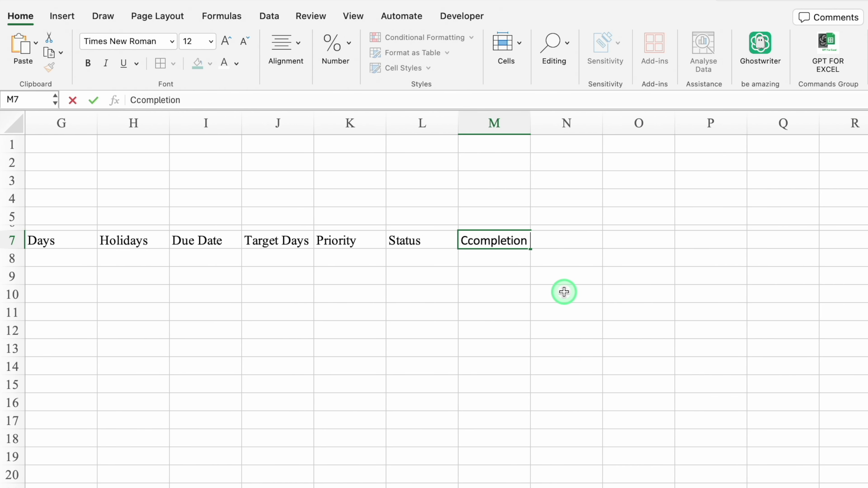
{"action": "key", "text": "Tab"}
{"action": "double_click", "coordinate": [531, 123]}
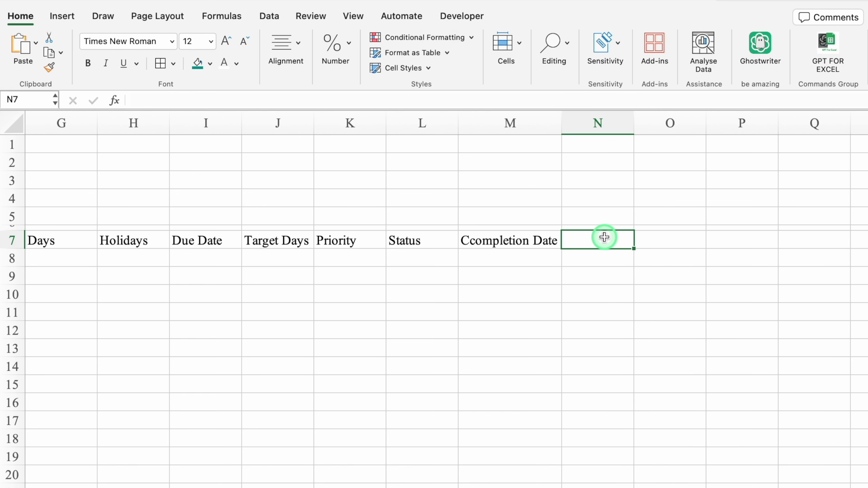
Enter the headers Overdue Yes / No in N7, Pending From (Days) in O7 and Time Taken in Completion in P7, with line breaks in N7 and O7.
{"action": "type", "text": "Overdue"}
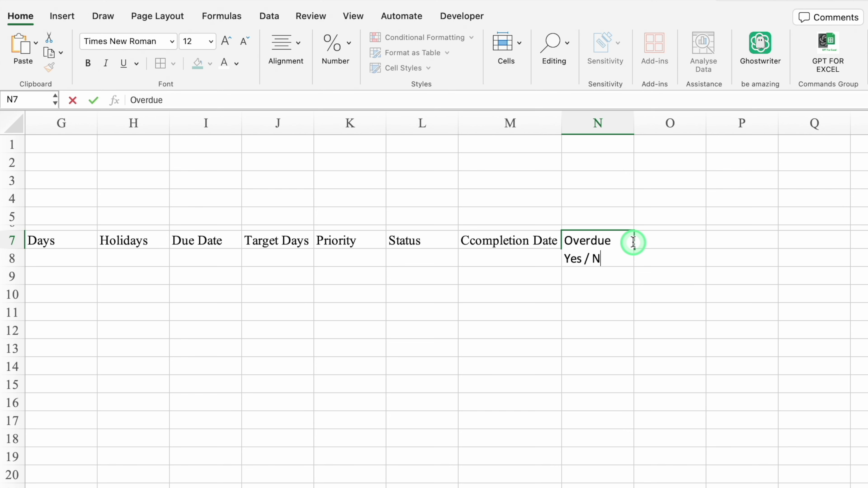
{"action": "key", "text": "Tab"}
{"action": "type", "text": "Pending"}
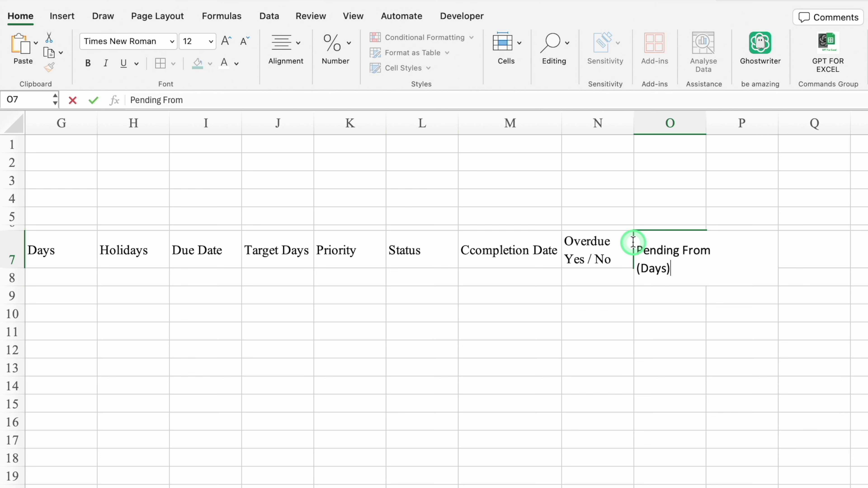
{"action": "key", "text": "Tab"}
{"action": "type", "text": "Time Taken in Complet"}
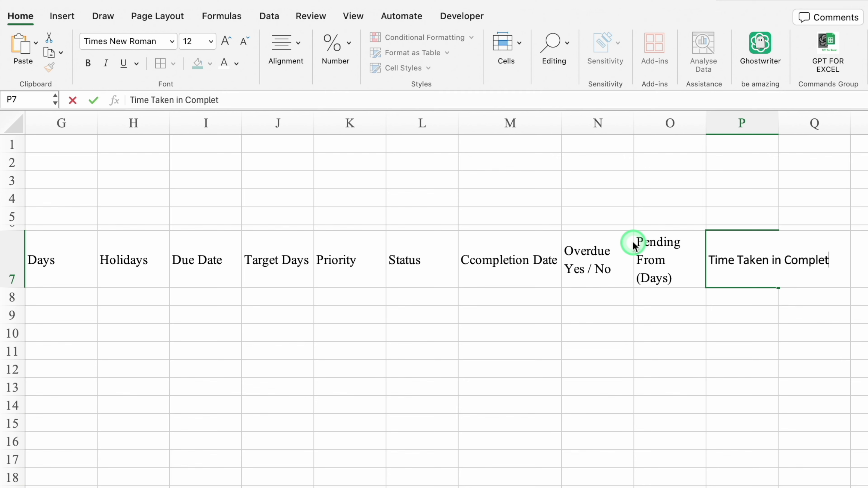
{"action": "type", "text": "ion"}
{"action": "key", "text": "Tab"}
Wrap text across the whole sheet and widen column P so its header fits on two lines.
{"action": "left_click", "coordinate": [13, 123]}
{"action": "left_click", "coordinate": [298, 43]}
{"action": "left_click", "coordinate": [346, 84]}
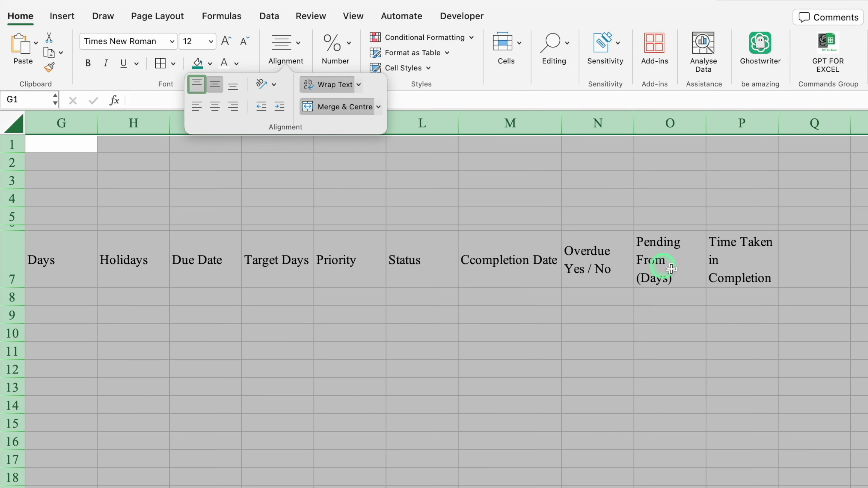
{"action": "left_click", "coordinate": [742, 180]}
{"action": "left_click_drag", "start_coordinate": [779, 122], "coordinate": [795, 122]}
Centre the headers in row 7 horizontally and widen column O so its header fits on two lines.
{"action": "left_click", "coordinate": [10, 256]}
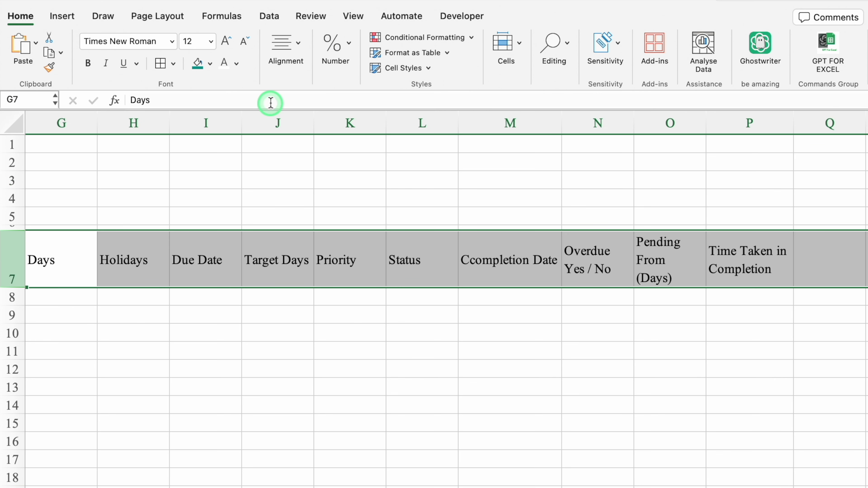
{"action": "left_click", "coordinate": [298, 44]}
{"action": "left_click", "coordinate": [216, 106]}
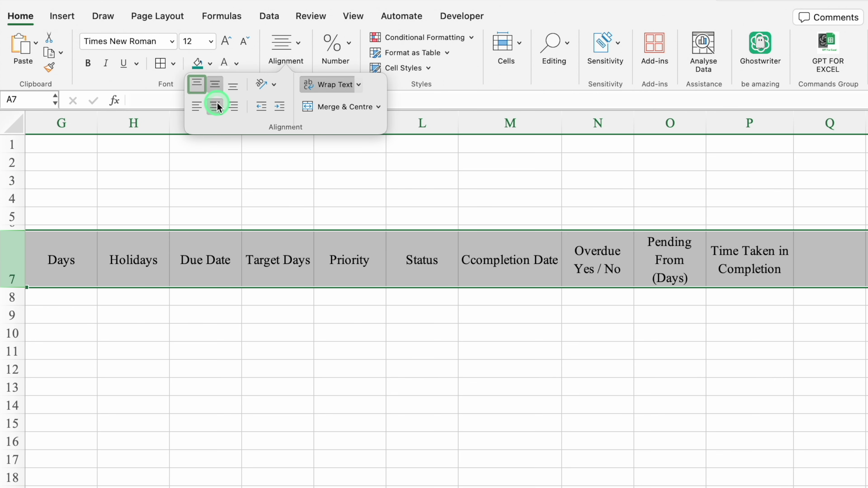
{"action": "left_click_drag", "start_coordinate": [706, 122], "coordinate": [729, 121]}
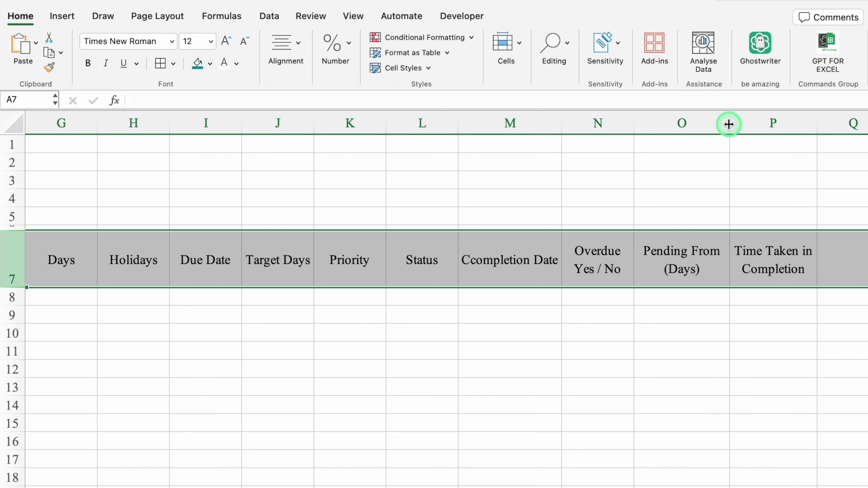
{"action": "left_click", "coordinate": [676, 352]}
Set the row 7 headers to bold Eurostile and widen column E so Assigned To fits on one line.
{"action": "scroll", "coordinate": [677, 353], "scroll_direction": "left", "scroll_amount": 6}
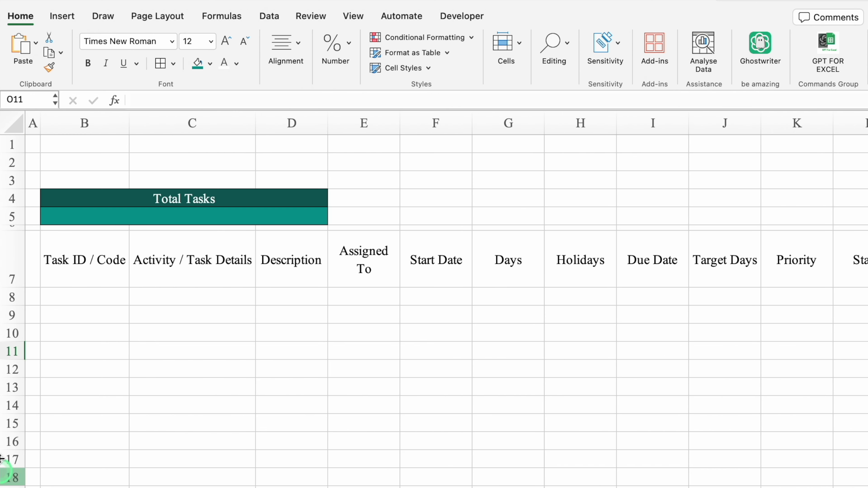
{"action": "left_click", "coordinate": [10, 249]}
{"action": "left_click", "coordinate": [172, 42]}
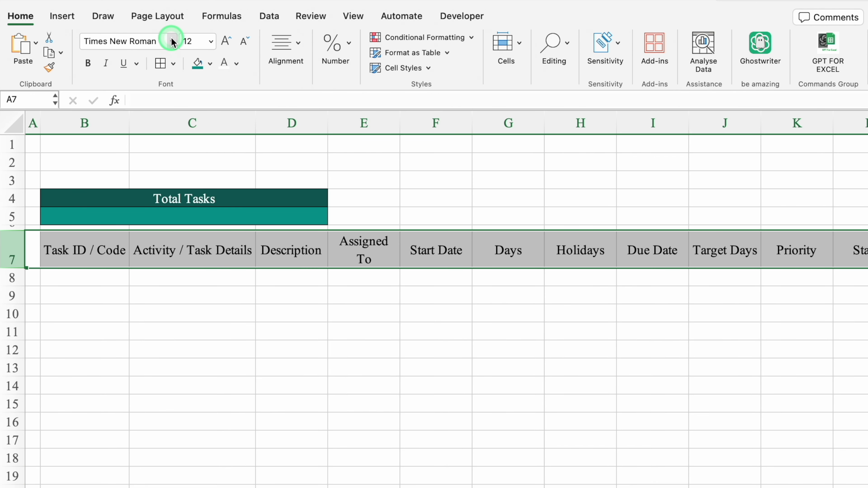
{"action": "mouse_move", "coordinate": [171, 162]}
{"action": "left_click", "coordinate": [384, 214]}
{"action": "left_click", "coordinate": [376, 348]}
{"action": "left_click_drag", "start_coordinate": [400, 123], "coordinate": [431, 124]}
{"action": "left_click", "coordinate": [380, 311]}
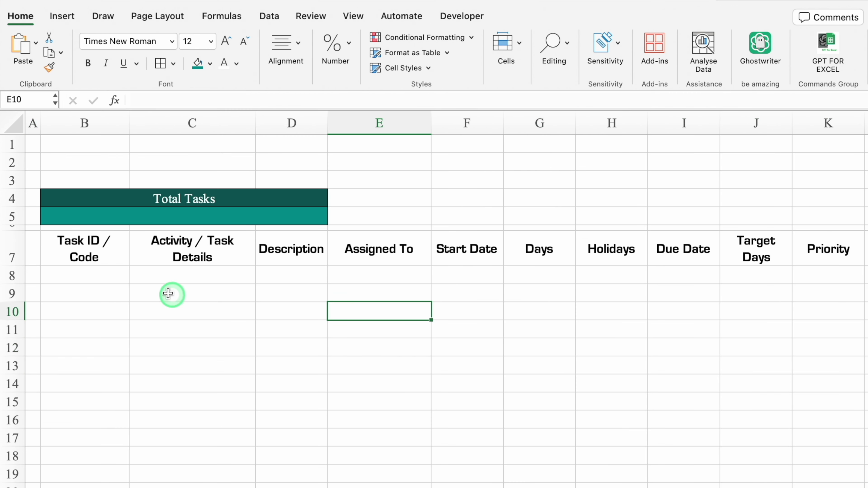
Format the headers B7:P7 with the recent dark green fill, white text and cell borders.
{"action": "left_click", "coordinate": [103, 249]}
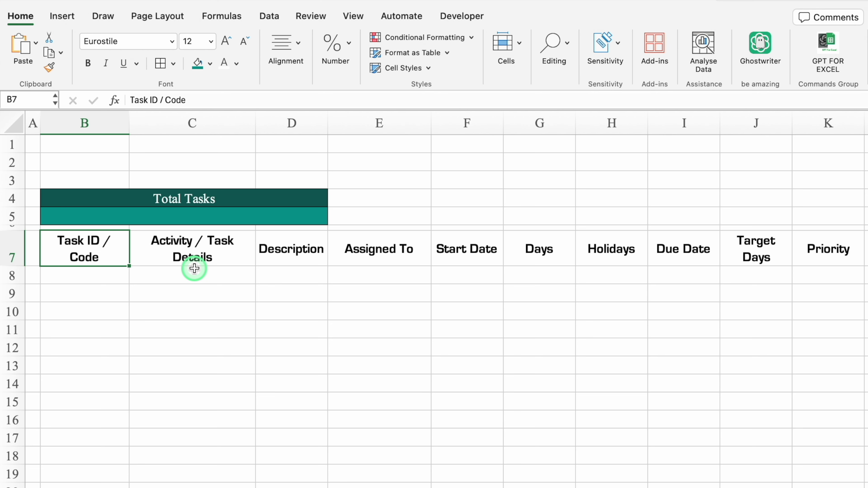
{"action": "key", "text": "ctrl+shift+Right"}
{"action": "left_click", "coordinate": [210, 64]}
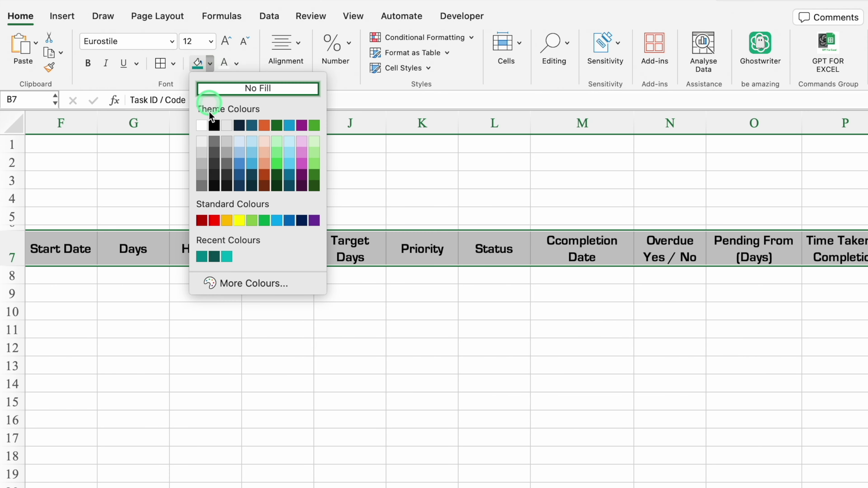
{"action": "left_click", "coordinate": [214, 255]}
{"action": "left_click", "coordinate": [224, 63]}
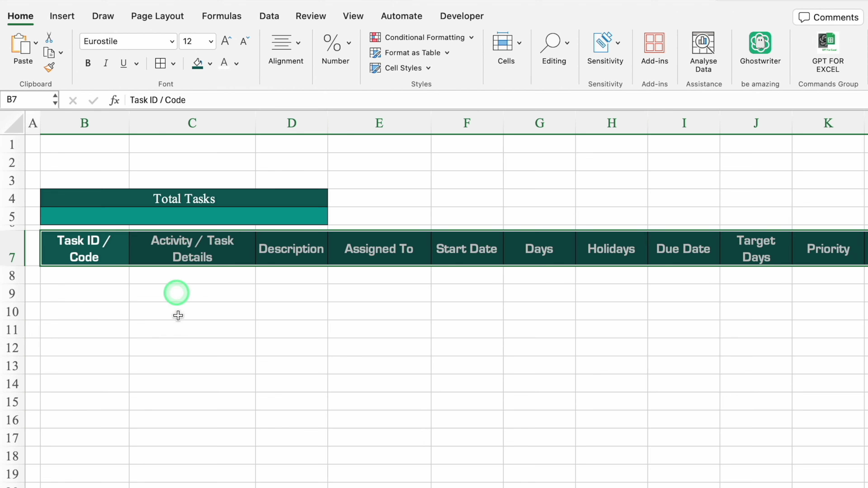
Shrink row 1 into a thin spacer and merge B2:P2 into a title bar with a dark green fill.
{"action": "left_click", "coordinate": [16, 149]}
{"action": "left_click_drag", "start_coordinate": [16, 153], "coordinate": [17, 142]}
{"action": "left_click", "coordinate": [70, 153]}
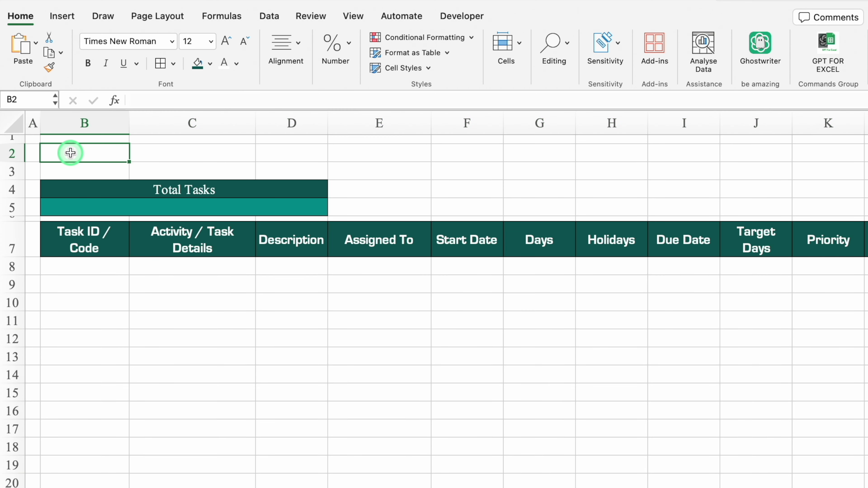
{"action": "left_click_drag", "start_coordinate": [70, 153], "coordinate": [827, 154]}
{"action": "left_click", "coordinate": [285, 48]}
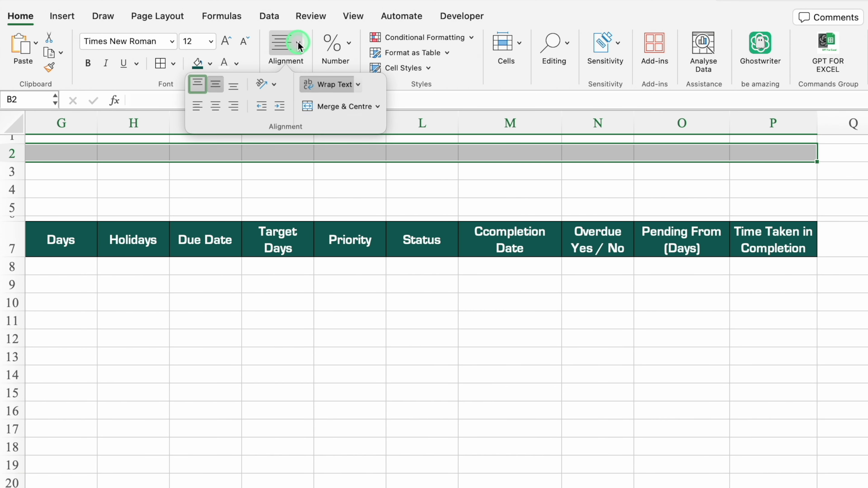
{"action": "left_click", "coordinate": [336, 106]}
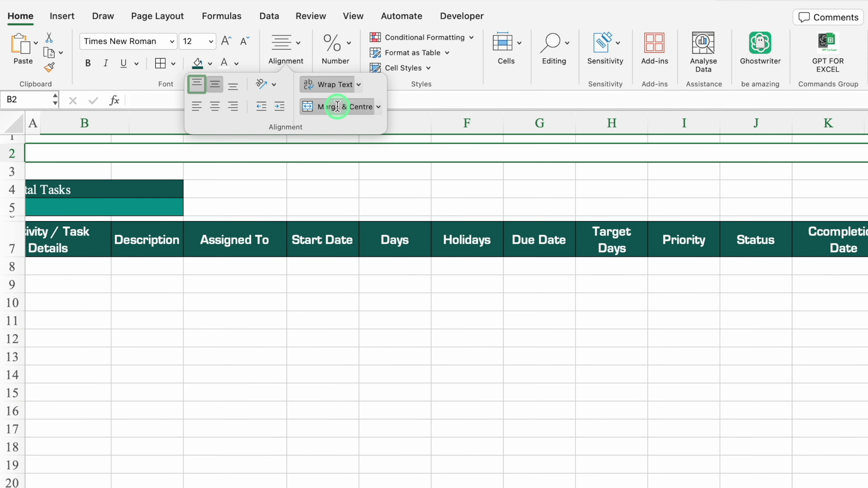
{"action": "left_click", "coordinate": [197, 64]}
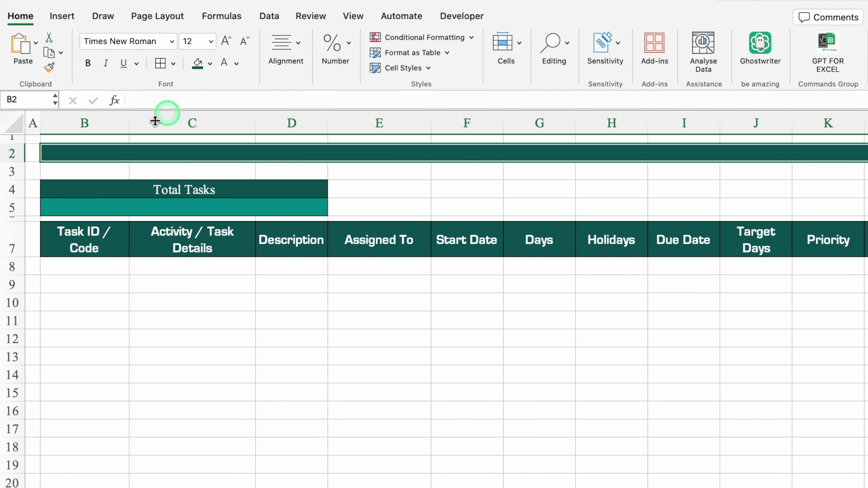
Set the title bar B2 to white Impact at size 48, making row 2 taller and row 3 a thin spacer.
{"action": "left_click", "coordinate": [172, 42]}
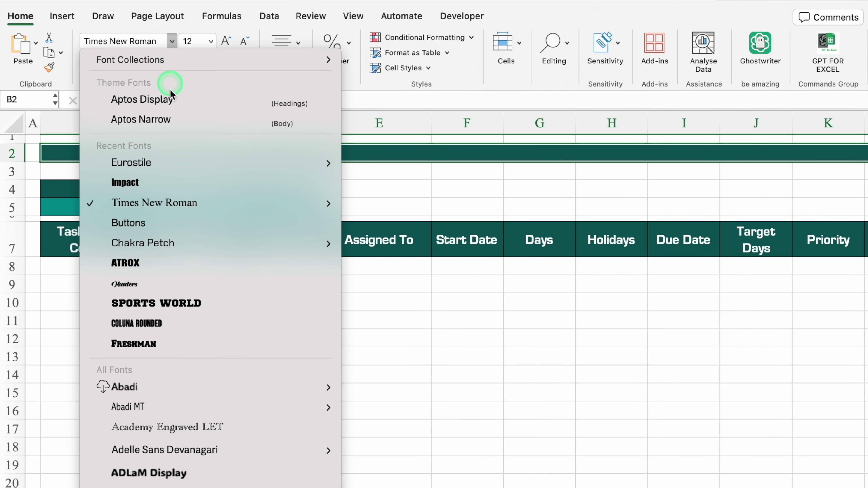
{"action": "left_click", "coordinate": [184, 183]}
{"action": "left_click_drag", "start_coordinate": [14, 161], "coordinate": [15, 189]}
{"action": "left_click", "coordinate": [211, 42]}
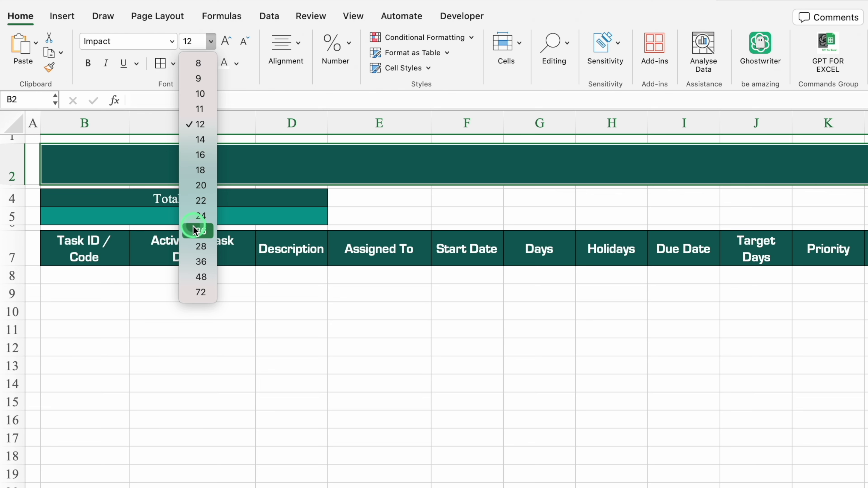
{"action": "left_click", "coordinate": [201, 277]}
Enter the title TASK MANAGEMENT TRACKER in B2 and reduce its font size to 36.
{"action": "type", "text": "TASK MAN"}
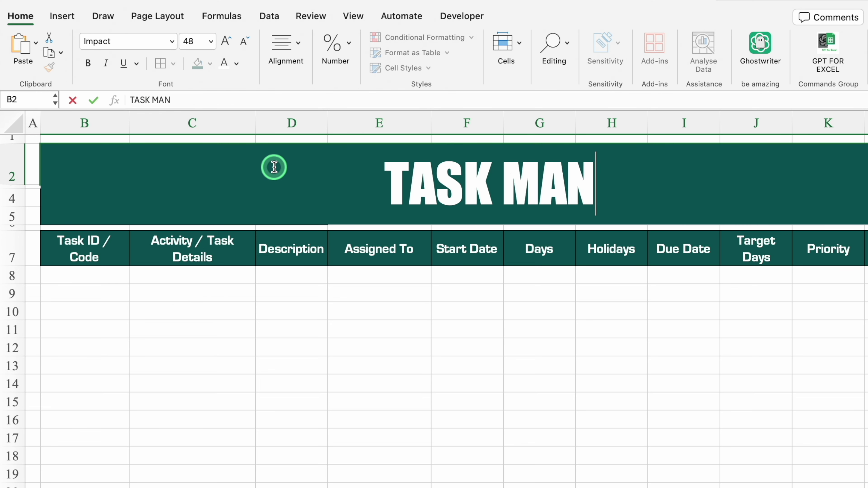
{"action": "type", "text": "AGEMENT TRACKER"}
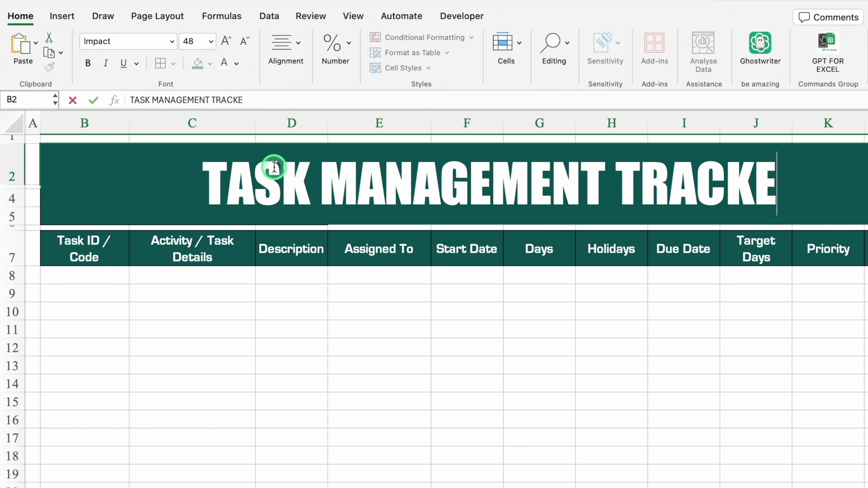
{"action": "key", "text": "Return"}
{"action": "left_click", "coordinate": [243, 41]}
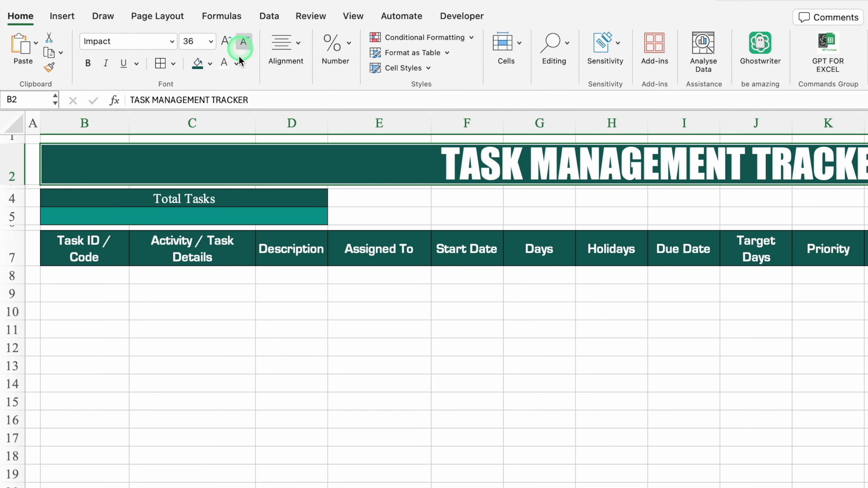
Increase the height of rows 4 and 5 equally.
{"action": "left_click", "coordinate": [12, 200]}
{"action": "left_click_drag", "start_coordinate": [13, 202], "coordinate": [13, 224]}
{"action": "left_click", "coordinate": [242, 361]}
{"action": "key", "text": "Down"}
{"action": "key", "text": "Right"}
Merge and centre E4:P5 beside the Total Tasks block and fill it with dark grey.
{"action": "left_click_drag", "start_coordinate": [392, 205], "coordinate": [391, 230]}
{"action": "left_click_drag", "start_coordinate": [449, 227], "coordinate": [796, 248]}
{"action": "left_click", "coordinate": [285, 48]}
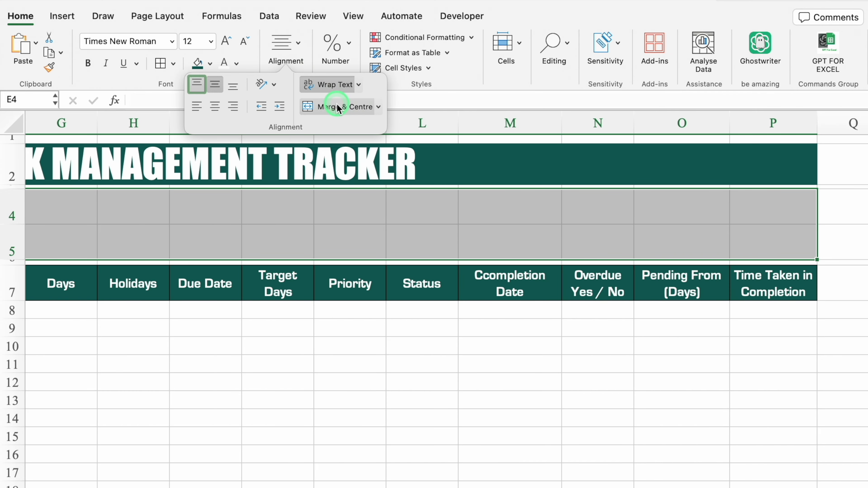
{"action": "left_click", "coordinate": [337, 107]}
{"action": "left_click", "coordinate": [209, 64]}
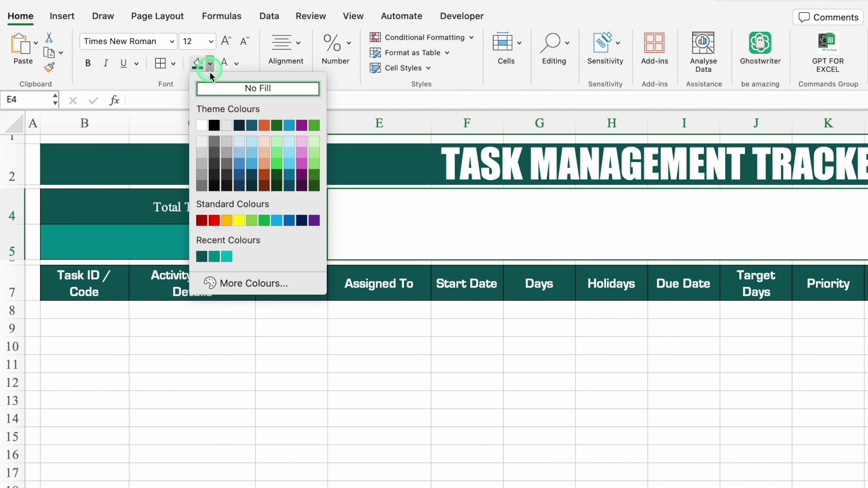
{"action": "left_click", "coordinate": [214, 152]}
Enter Task 1 in C8 and fill the numbered task series down column C.
{"action": "left_click", "coordinate": [227, 310]}
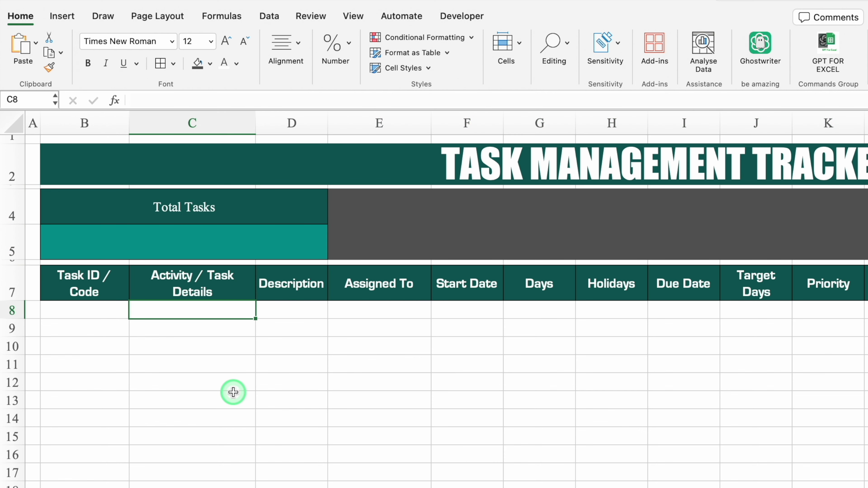
{"action": "type", "text": "Task 1"}
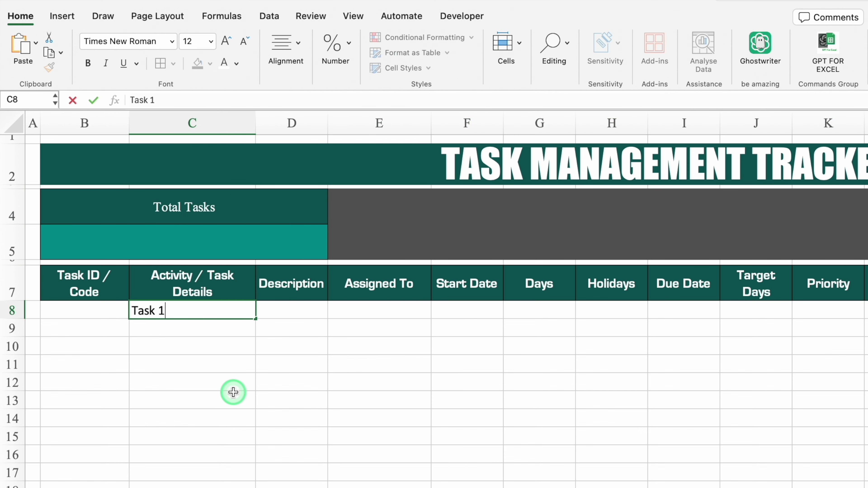
{"action": "key", "text": "Return"}
{"action": "left_click", "coordinate": [213, 309]}
{"action": "left_click_drag", "start_coordinate": [256, 319], "coordinate": [245, 487]}
{"action": "left_click", "coordinate": [84, 487]}
{"action": "left_click", "coordinate": [12, 487]}
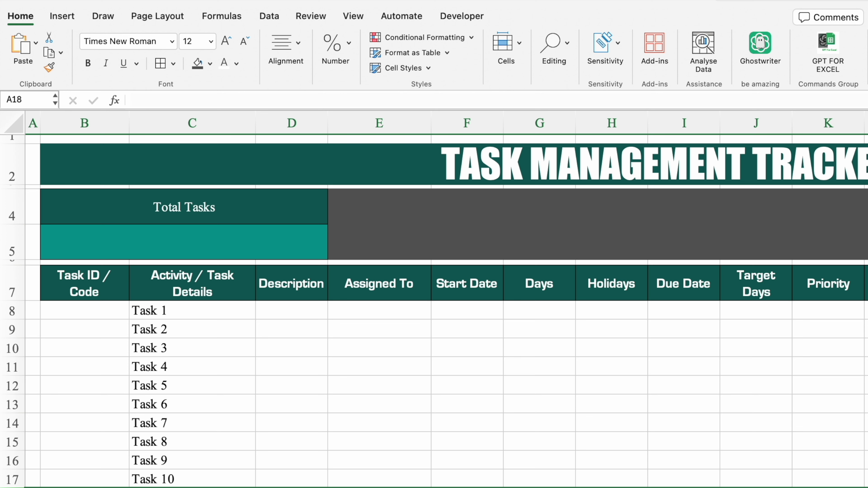
Enter Description 1 in D8 and widen column D so it fits on one line.
{"action": "left_click", "coordinate": [291, 310]}
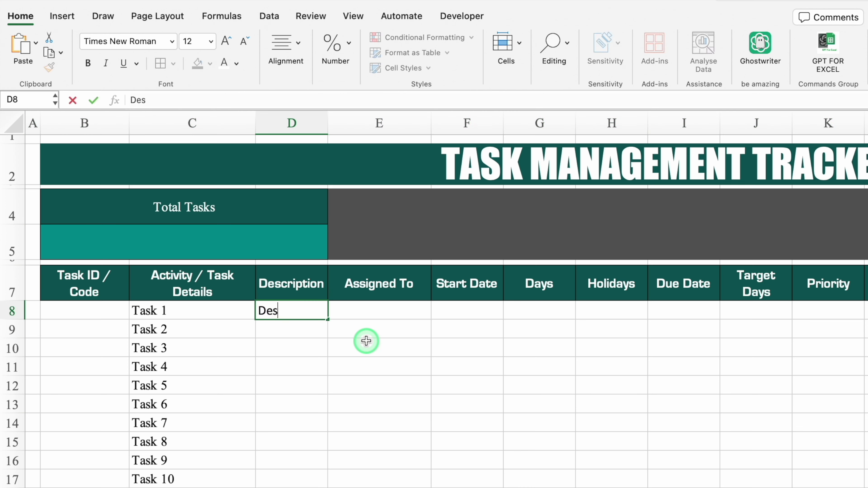
{"action": "type", "text": "Description 1"}
{"action": "key", "text": "Return"}
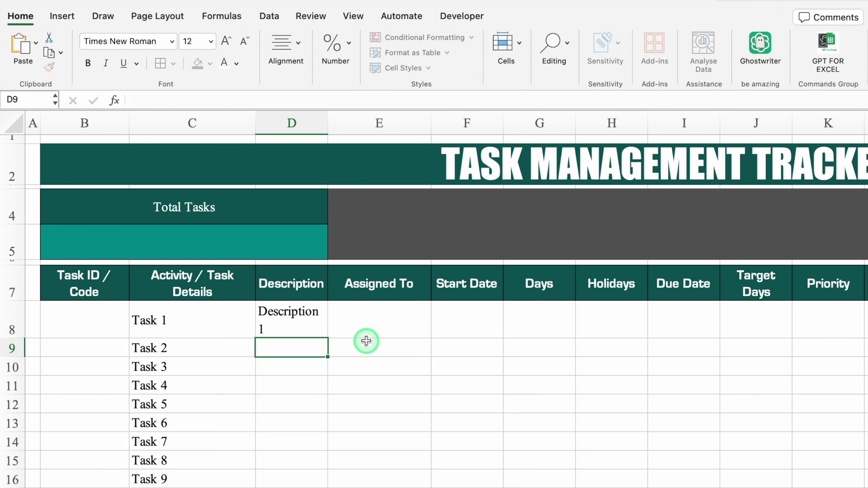
{"action": "left_click_drag", "start_coordinate": [327, 123], "coordinate": [390, 123]}
{"action": "left_click", "coordinate": [338, 313]}
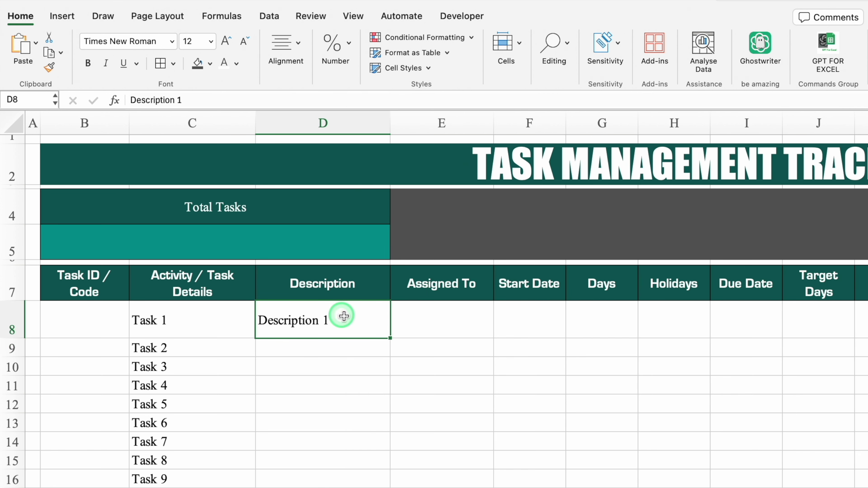
Fill the numbered description series from D8 down column D and reduce row 8's height to match the rows below.
{"action": "double_click", "coordinate": [389, 339]}
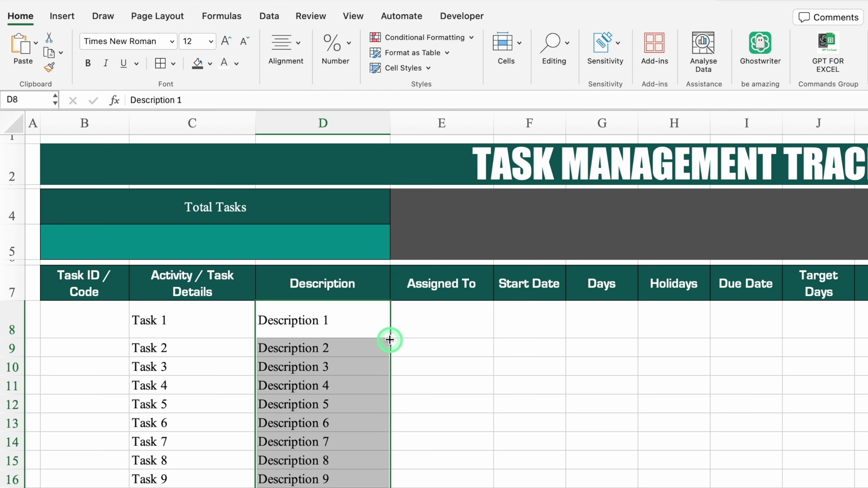
{"action": "left_click", "coordinate": [394, 332]}
{"action": "left_click_drag", "start_coordinate": [13, 338], "coordinate": [16, 320]}
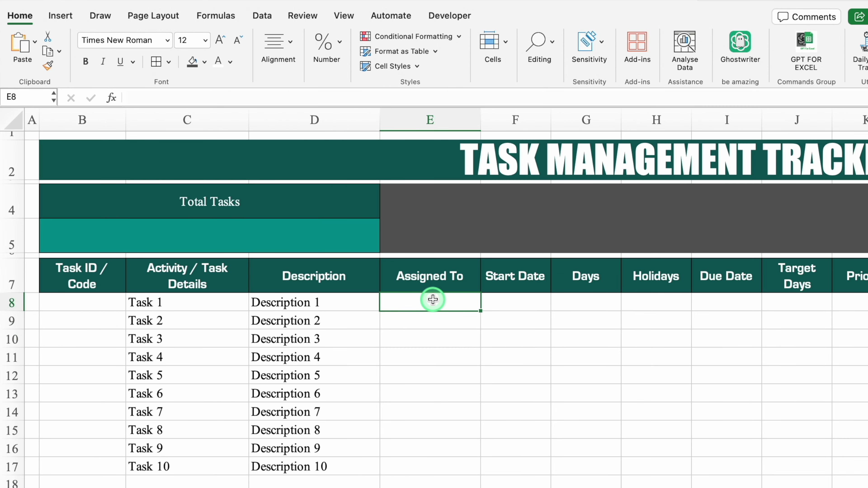
Apply list data validation to the Assigned To cells E8:E17, using the employee names in =Settings!$I$3:$I$17 as the source.
{"action": "left_click_drag", "start_coordinate": [433, 300], "coordinate": [430, 459]}
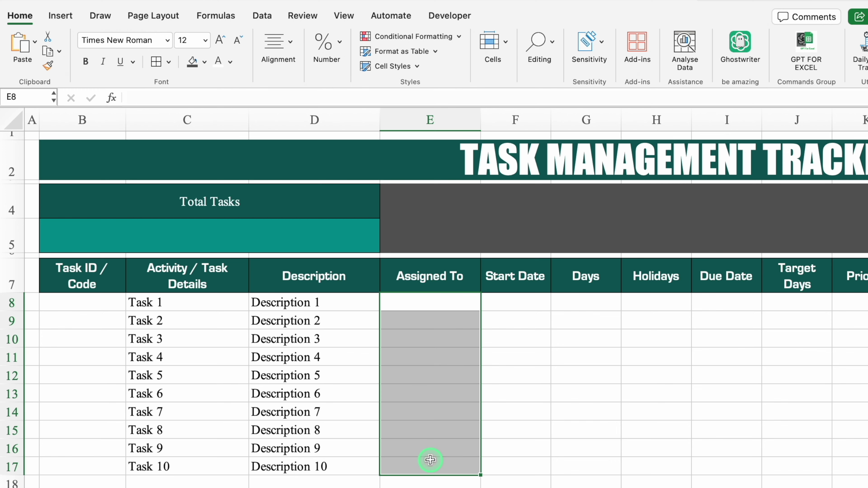
{"action": "left_click", "coordinate": [262, 15]}
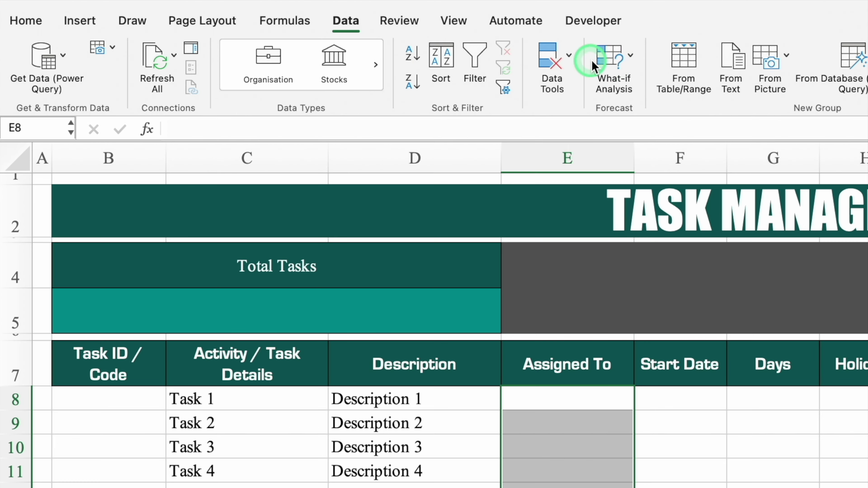
{"action": "left_click", "coordinate": [573, 59]}
{"action": "left_click", "coordinate": [592, 116]}
{"action": "left_click", "coordinate": [598, 189]}
{"action": "left_click", "coordinate": [474, 250]}
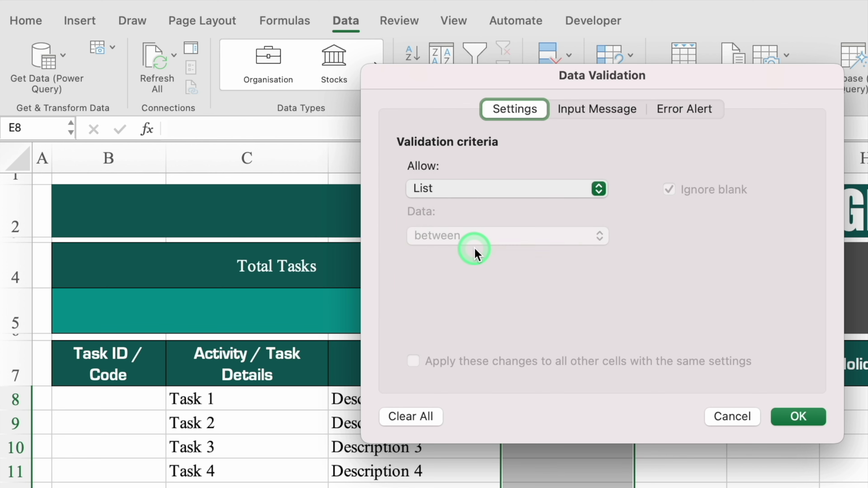
{"action": "left_click", "coordinate": [487, 292]}
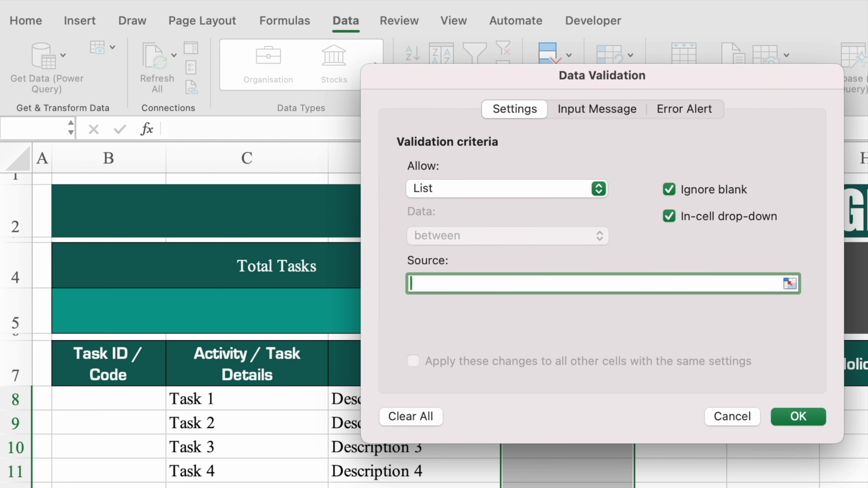
{"action": "left_click", "coordinate": [342, 486]}
{"action": "left_click_drag", "start_coordinate": [785, 81], "coordinate": [522, 109]}
{"action": "left_click", "coordinate": [750, 233]}
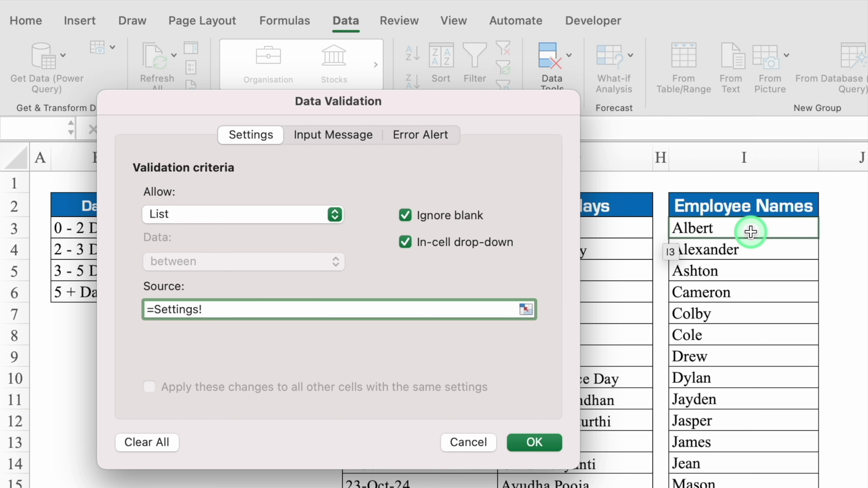
{"action": "left_click_drag", "start_coordinate": [748, 229], "coordinate": [749, 487]}
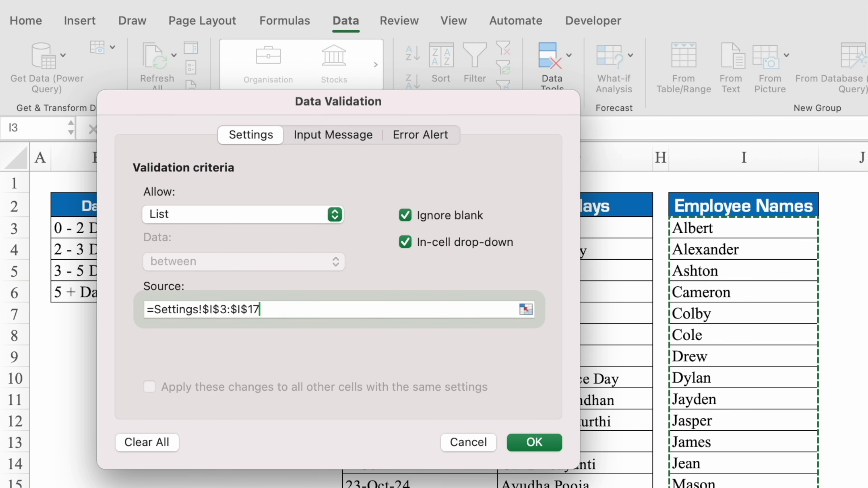
{"action": "left_click", "coordinate": [526, 441]}
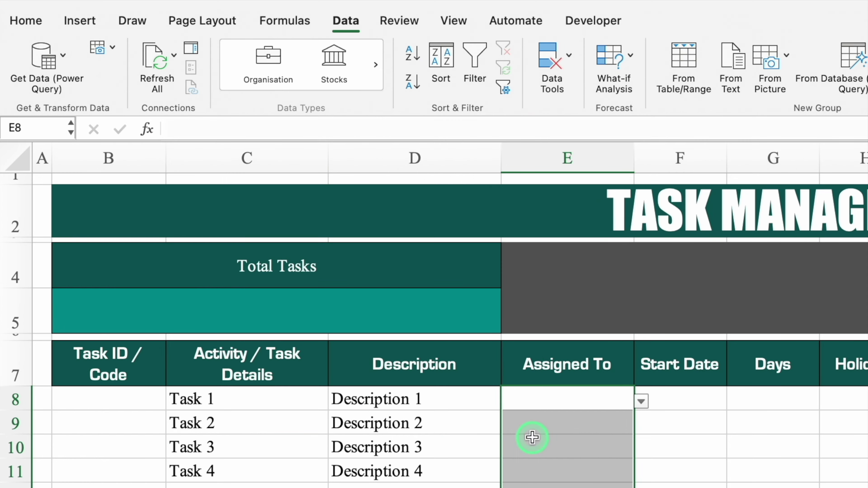
Assign Task 1 to the first employee in the E8 drop-down list and enter 1/01/24 as its start date in F8.
{"action": "left_click", "coordinate": [641, 401]}
{"action": "left_click", "coordinate": [552, 418]}
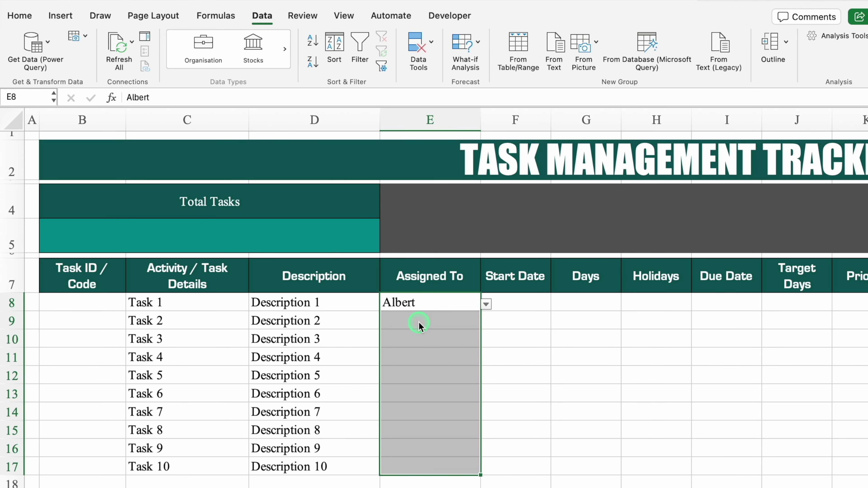
{"action": "left_click", "coordinate": [521, 304]}
{"action": "type", "text": "1/"}
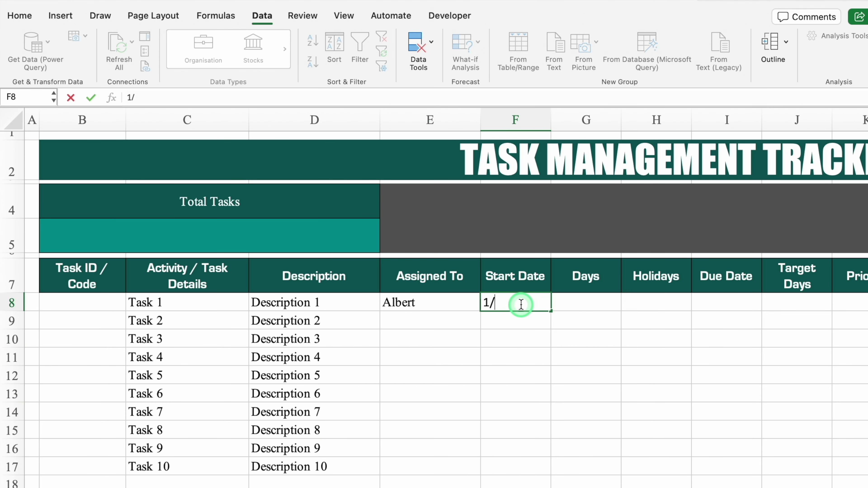
{"action": "type", "text": "01/24"}
{"action": "key", "text": "Return"}
Format column F as dates of the 14-Mar-12 type.
{"action": "left_click", "coordinate": [510, 118]}
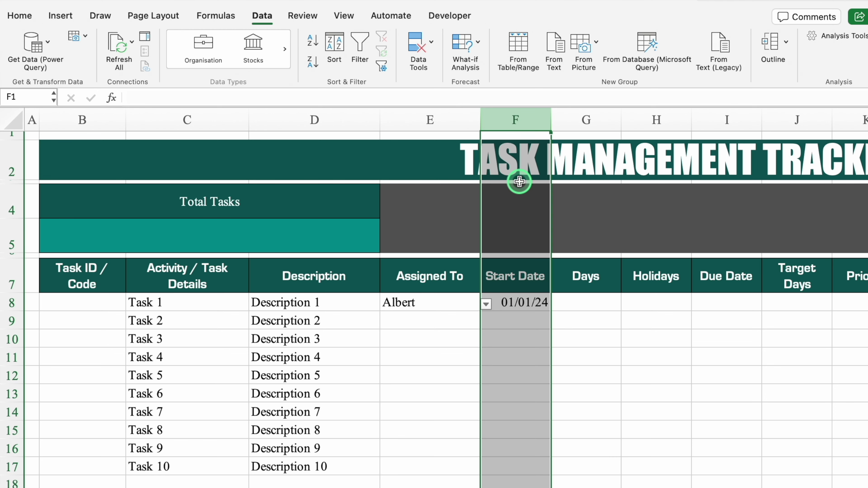
{"action": "key", "text": "super+1"}
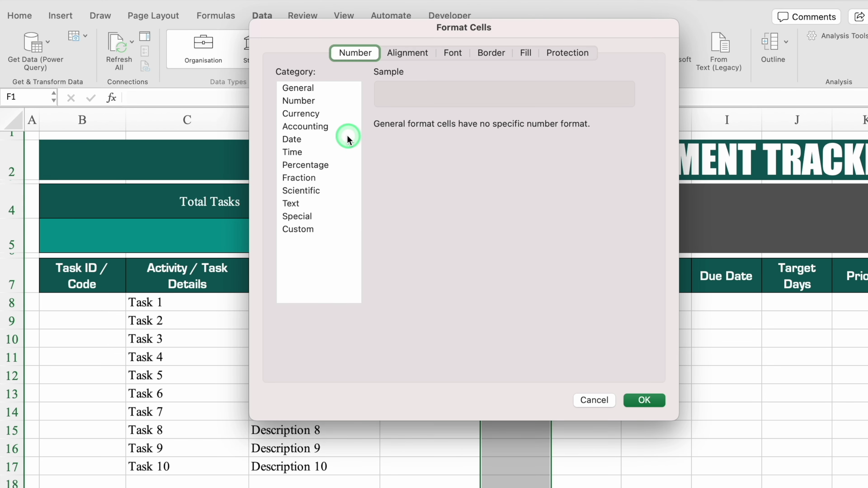
{"action": "left_click", "coordinate": [301, 140]}
{"action": "left_click", "coordinate": [417, 207]}
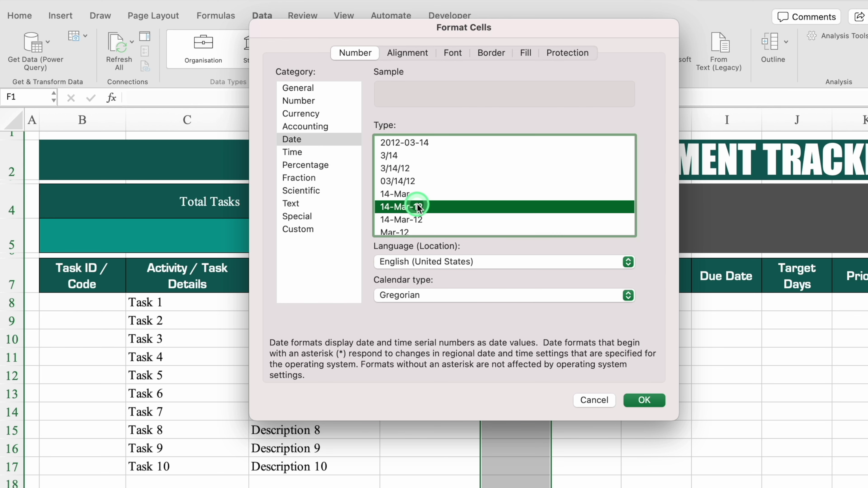
{"action": "left_click", "coordinate": [644, 400]}
Left-align column F and centre the Start Date header in F7 again.
{"action": "left_click", "coordinate": [21, 16]}
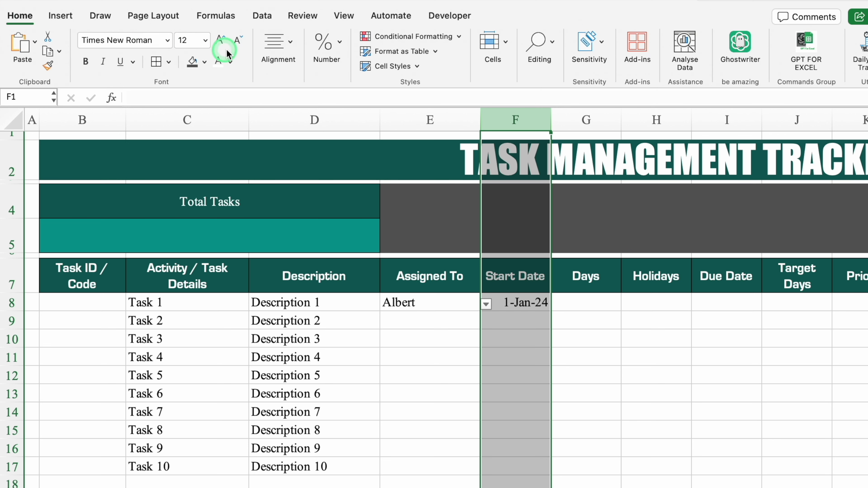
{"action": "left_click", "coordinate": [289, 43]}
{"action": "left_click", "coordinate": [192, 104]}
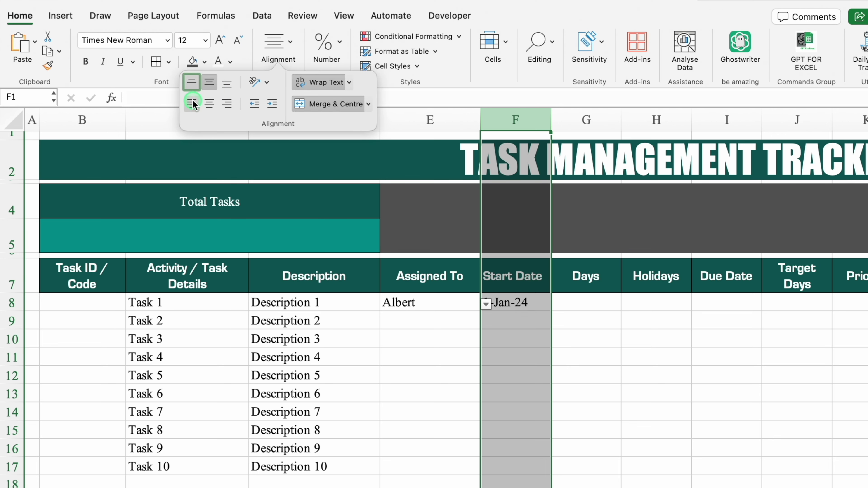
{"action": "left_click", "coordinate": [508, 277]}
{"action": "left_click", "coordinate": [286, 43]}
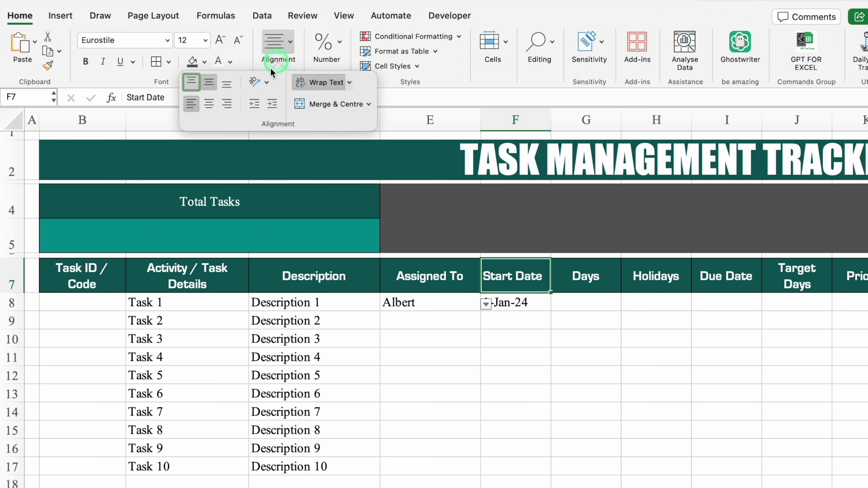
{"action": "left_click", "coordinate": [209, 104]}
Copy the start date from F8 into the Due Date cell I8 and fill the start dates down to F17.
{"action": "left_click", "coordinate": [512, 303]}
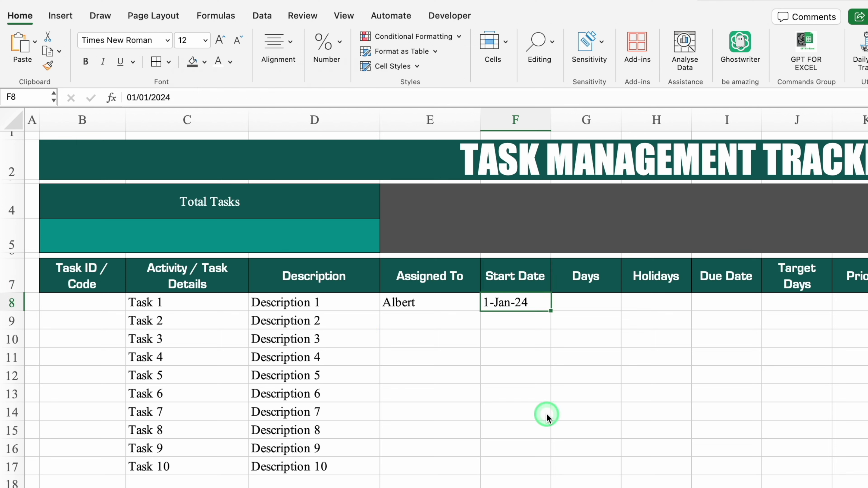
{"action": "left_click", "coordinate": [717, 301]}
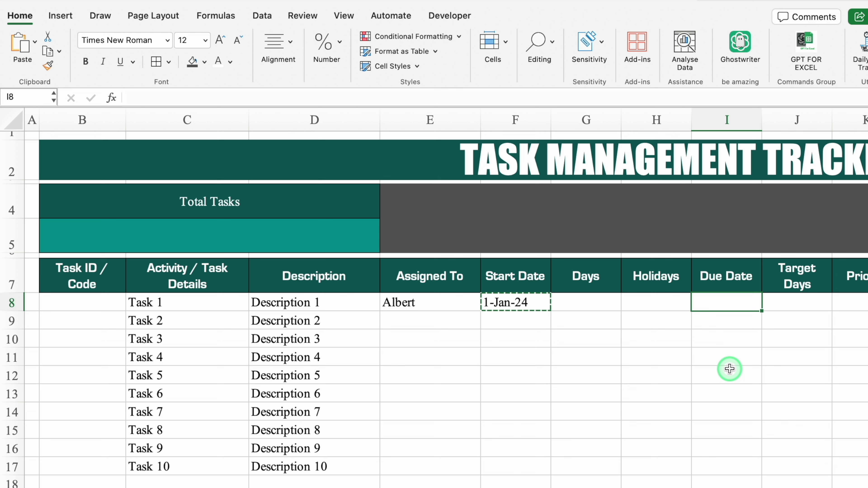
{"action": "key", "text": "super+v"}
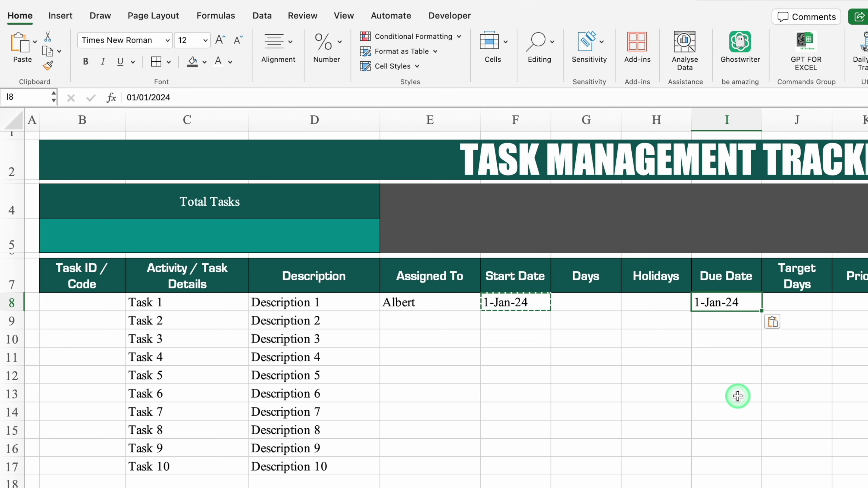
{"action": "left_click", "coordinate": [515, 302]}
{"action": "left_click_drag", "start_coordinate": [551, 311], "coordinate": [544, 482]}
Change the due date in I8 to 3-Jan-24 and fill the dates down to I17.
{"action": "left_click", "coordinate": [707, 303]}
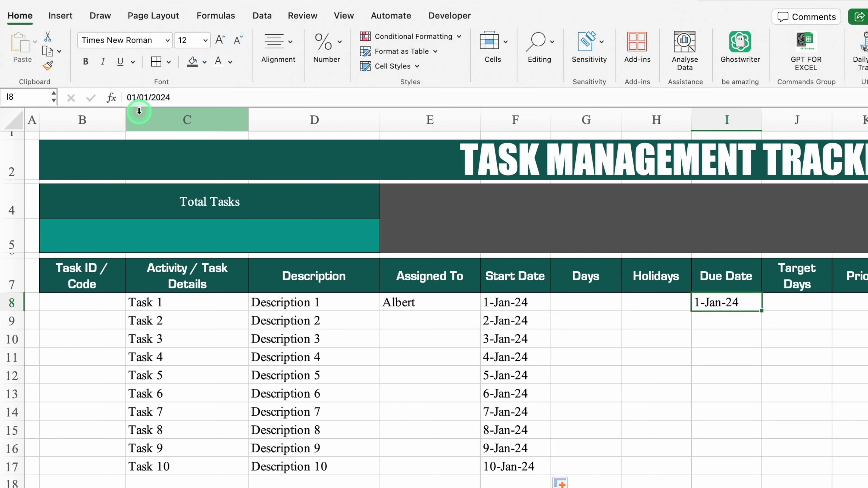
{"action": "left_click", "coordinate": [135, 98]}
{"action": "key", "text": "BackSpace"}
{"action": "type", "text": "3"}
{"action": "key", "text": "Return"}
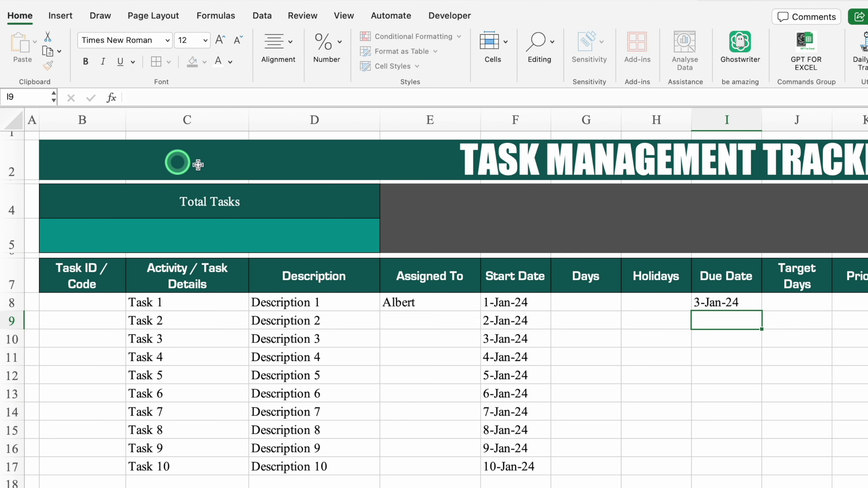
{"action": "left_click", "coordinate": [716, 303]}
{"action": "left_click_drag", "start_coordinate": [761, 310], "coordinate": [757, 476]}
Enter =TEXT(F8,"DDD") in the Days cell G8 and fill the formula down to G17.
{"action": "left_click", "coordinate": [587, 301]}
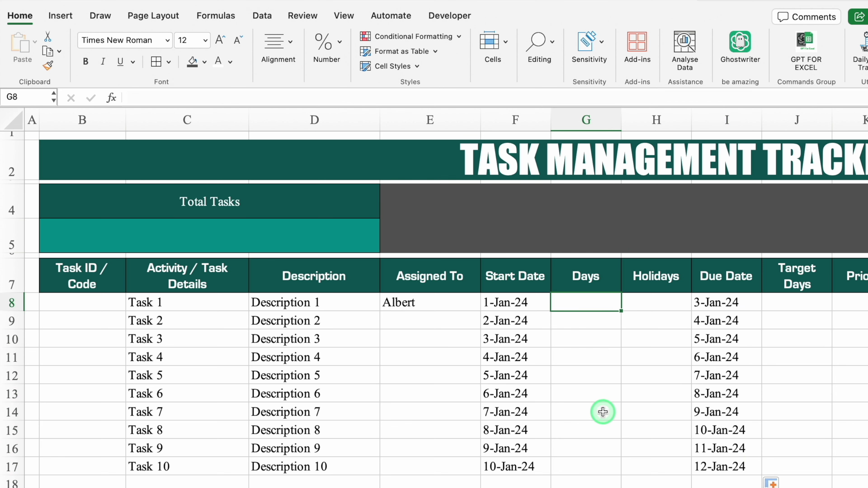
{"action": "type", "text": "=text"}
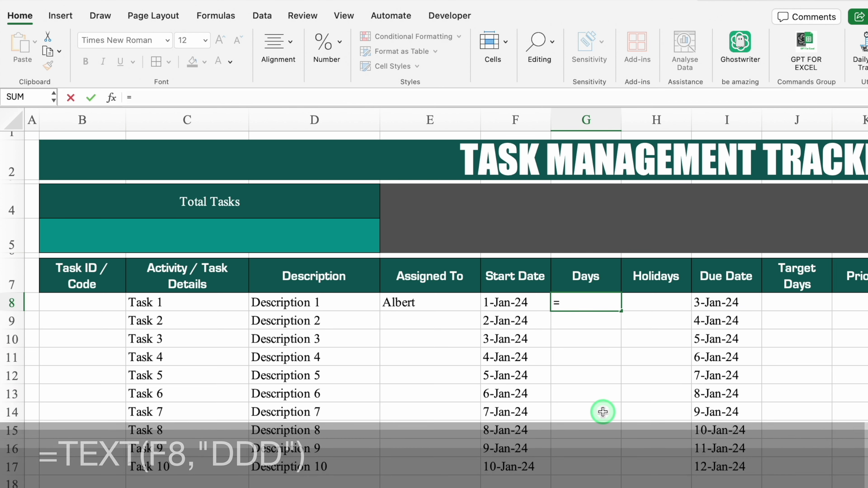
{"action": "double_click", "coordinate": [594, 332]}
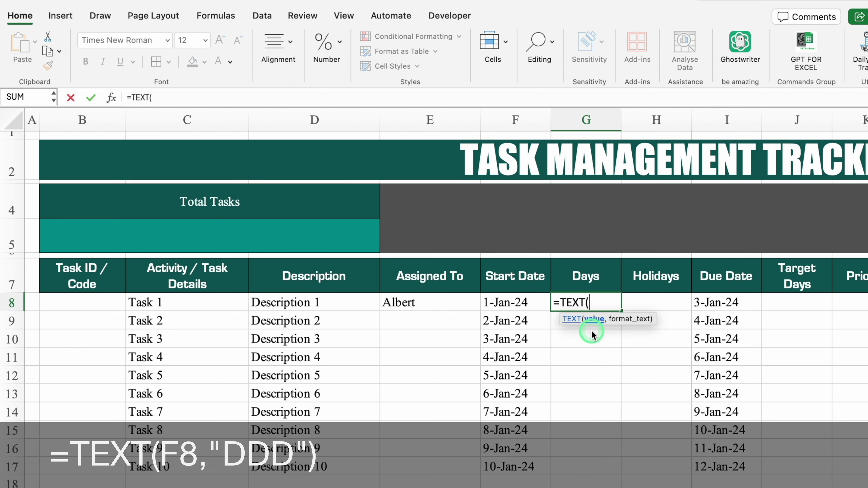
{"action": "left_click", "coordinate": [532, 306]}
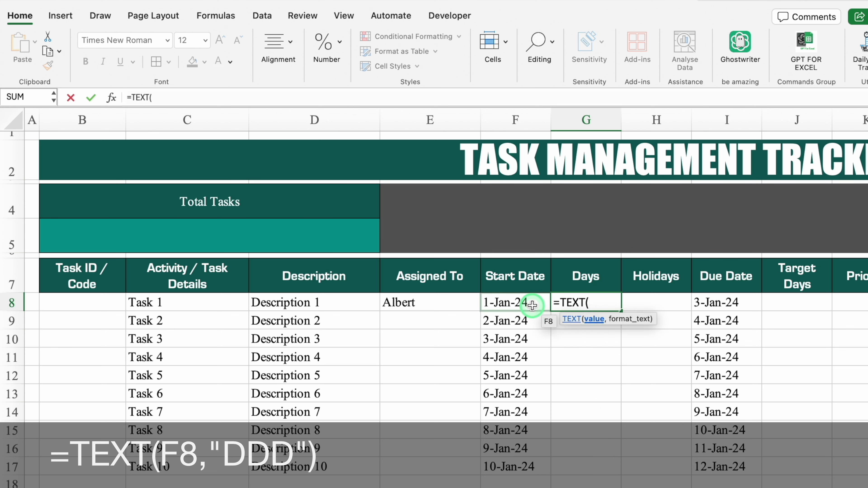
{"action": "type", "text": ","}
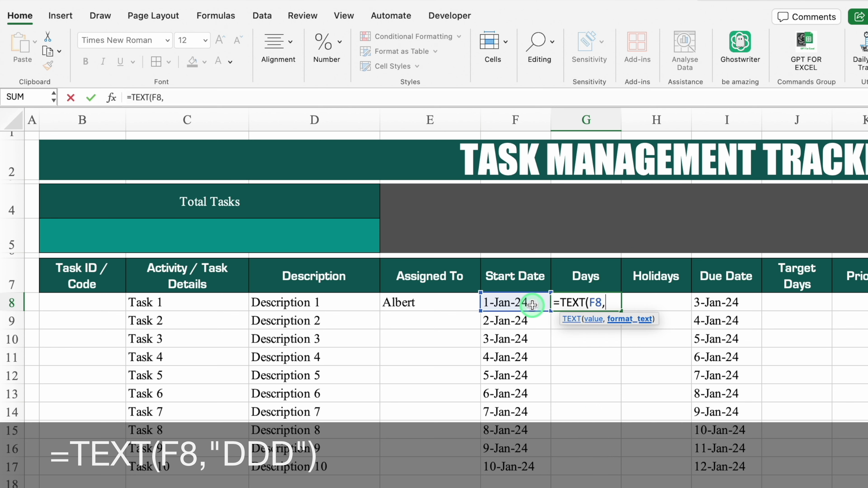
{"action": "type", "text": "\"DDD"}
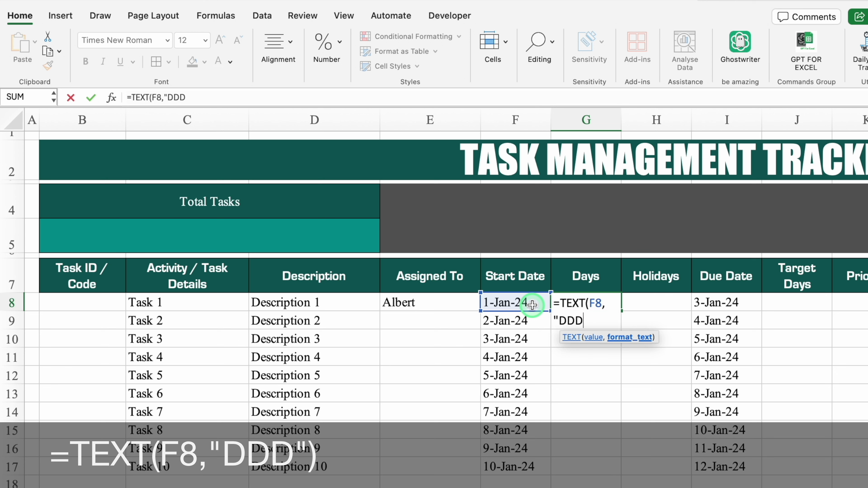
{"action": "type", "text": "\")"}
{"action": "key", "text": "Return"}
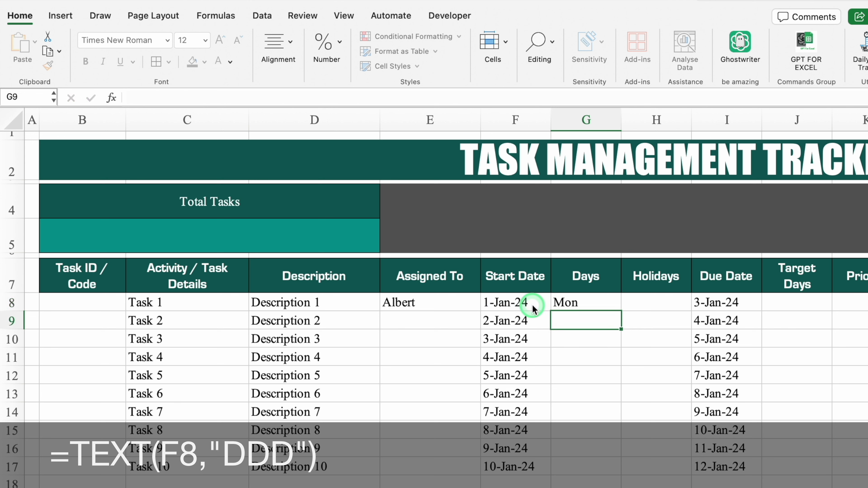
{"action": "left_click", "coordinate": [572, 301]}
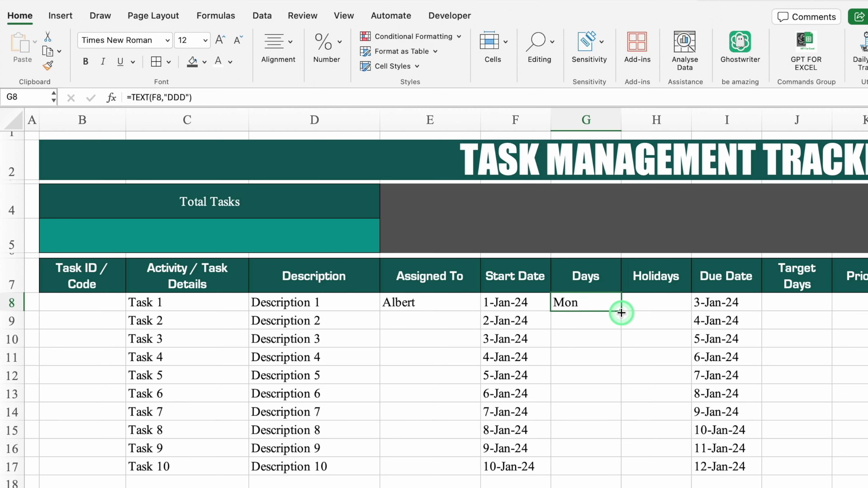
{"action": "double_click", "coordinate": [620, 312]}
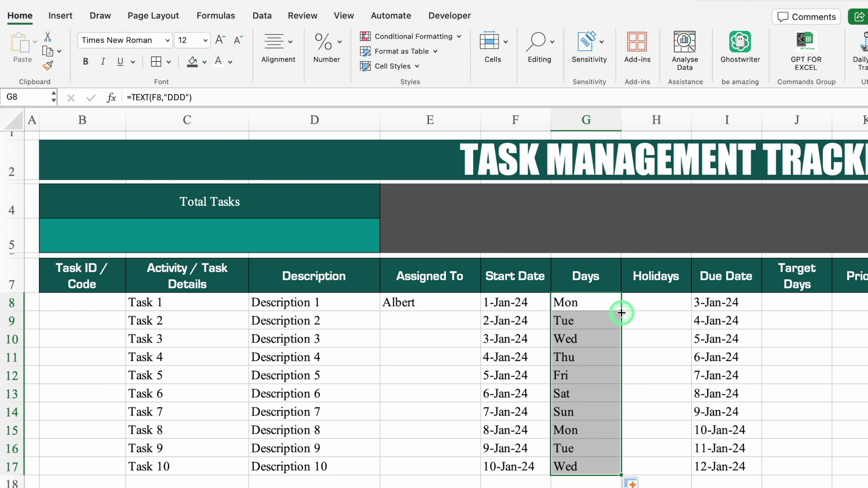
Start a conditional formatting rule on the whole sheet for cells whose value is equal to Sat.
{"action": "left_click", "coordinate": [4, 119]}
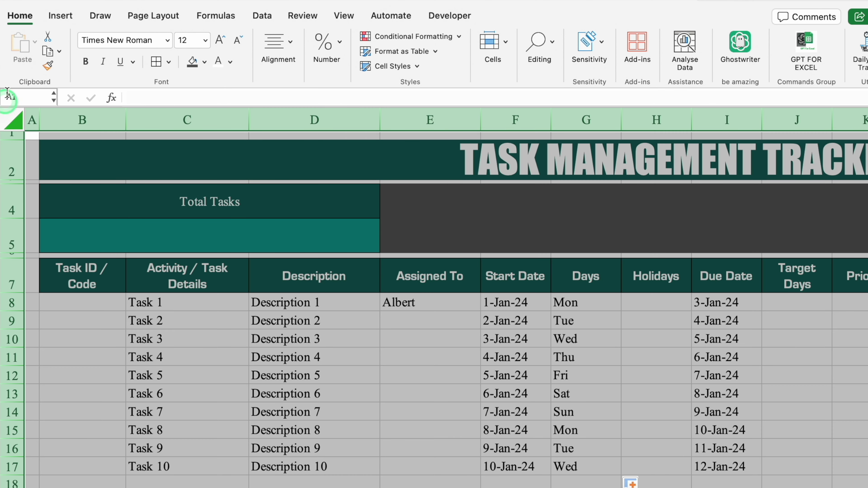
{"action": "left_click", "coordinate": [410, 37]}
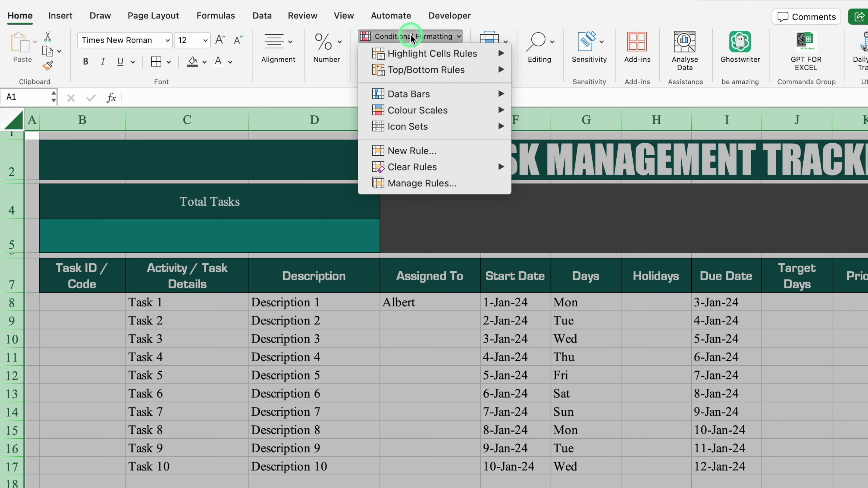
{"action": "mouse_move", "coordinate": [444, 54]}
{"action": "left_click", "coordinate": [559, 103]}
{"action": "left_click", "coordinate": [550, 172]}
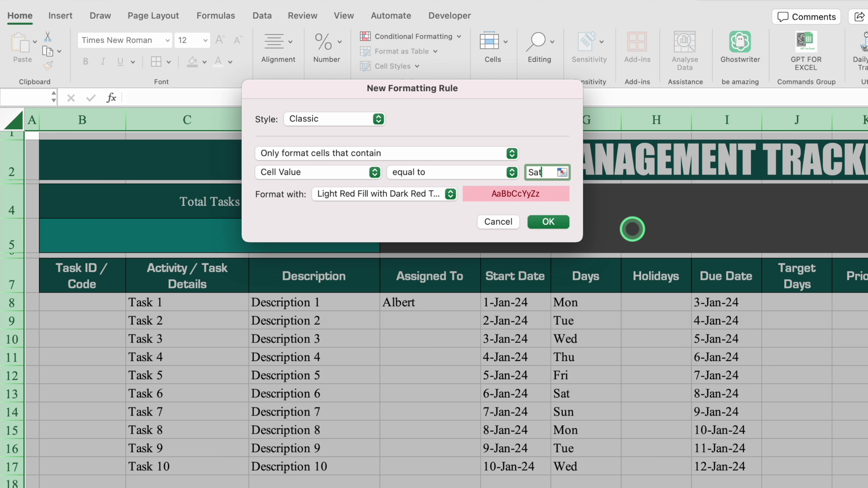
Give the Sat rule a customised format with a red fill and white font, and apply it.
{"action": "left_click", "coordinate": [450, 194]}
{"action": "left_click", "coordinate": [393, 284]}
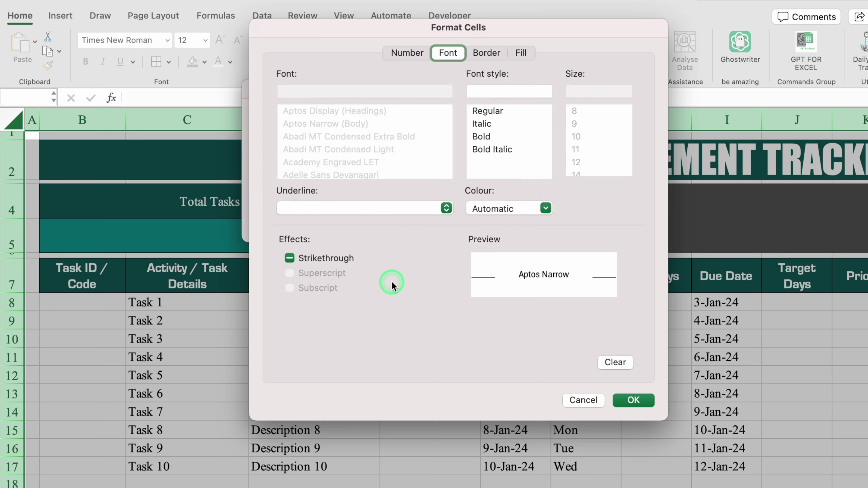
{"action": "left_click", "coordinate": [520, 52]}
{"action": "left_click", "coordinate": [416, 104]}
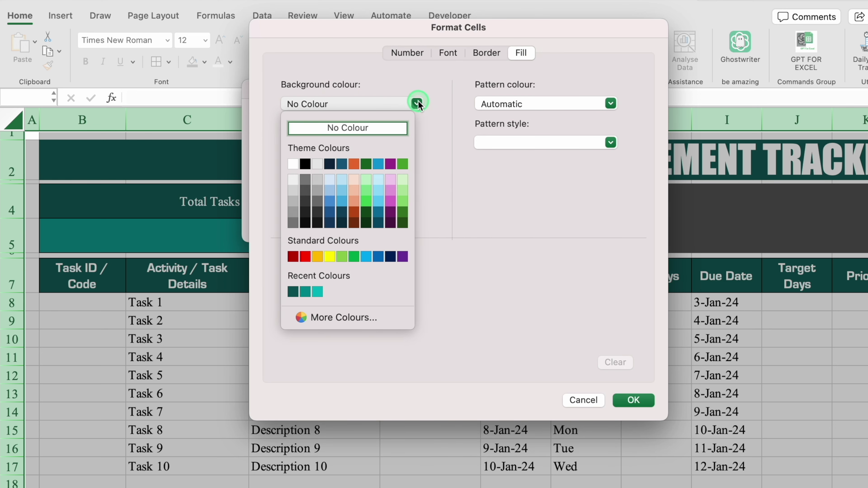
{"action": "left_click", "coordinate": [297, 253]}
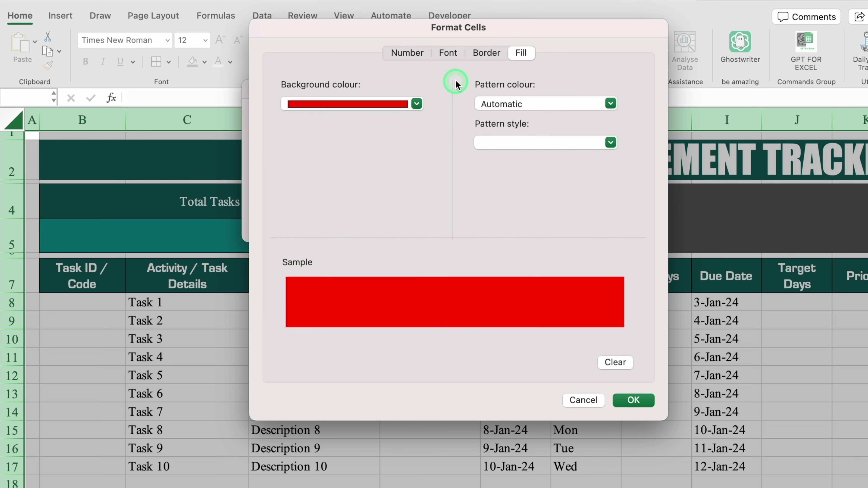
{"action": "left_click", "coordinate": [444, 53]}
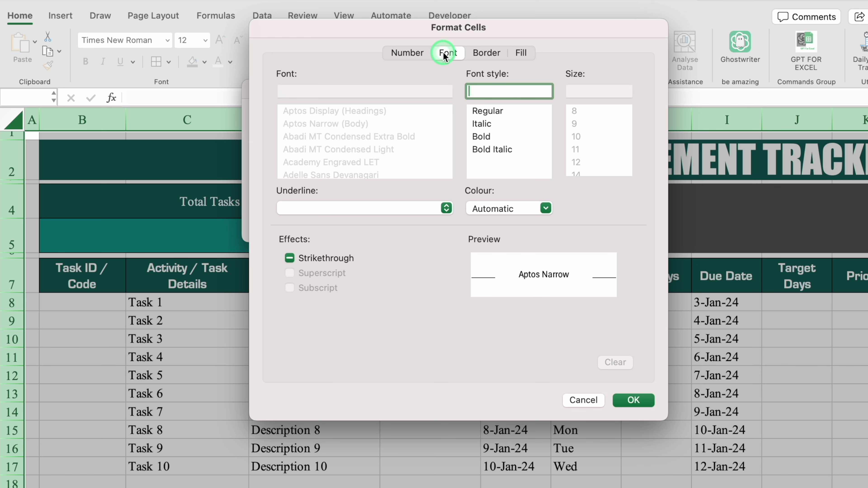
{"action": "left_click", "coordinate": [545, 207]}
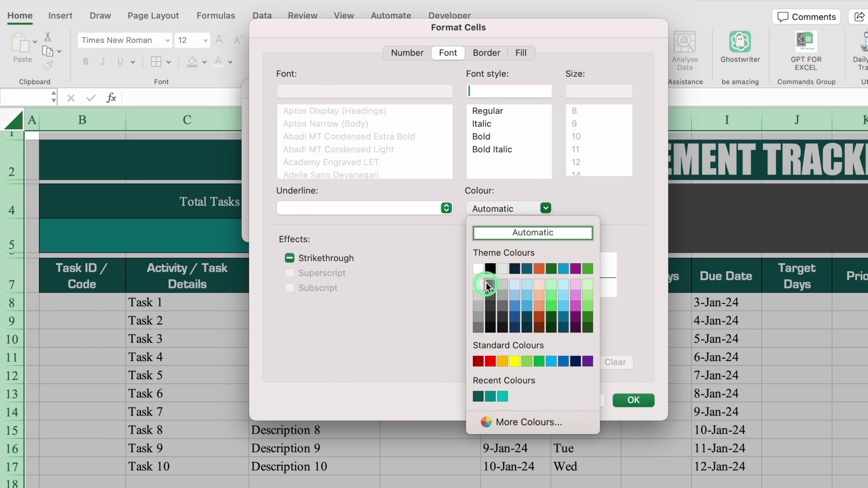
{"action": "left_click", "coordinate": [490, 358]}
{"action": "left_click", "coordinate": [633, 400]}
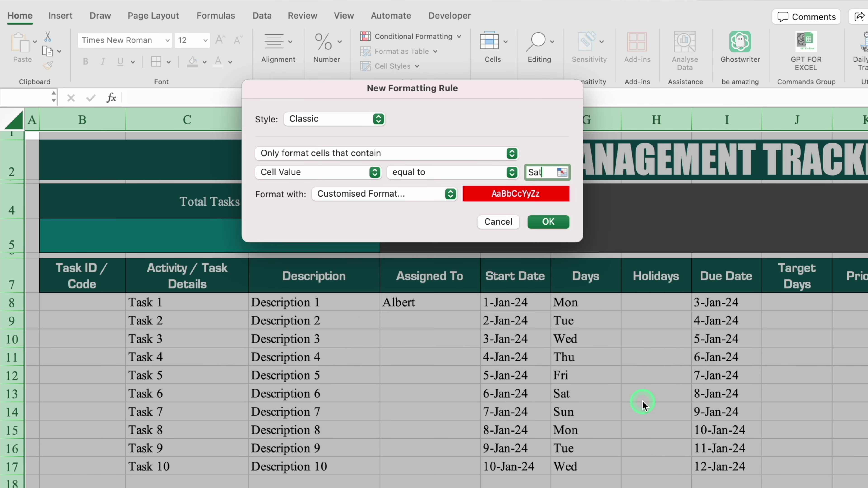
{"action": "left_click", "coordinate": [548, 221]}
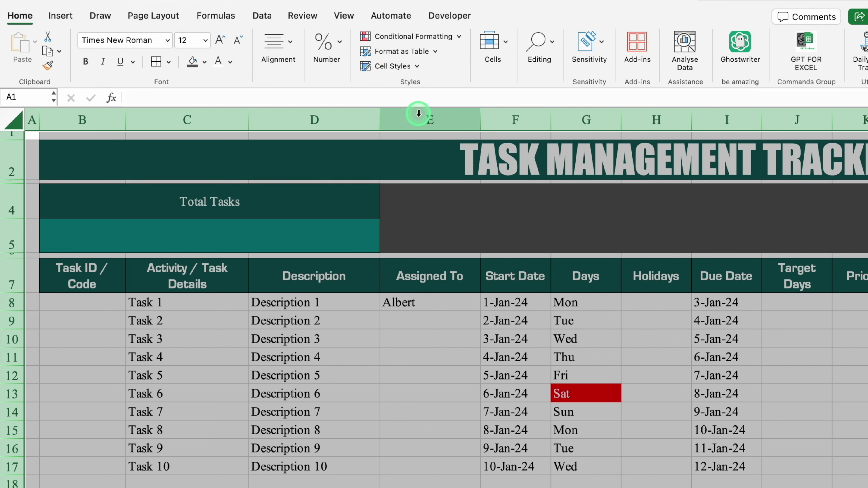
Start a second highlight rule on the whole sheet for cells whose value is equal to Sun.
{"action": "left_click", "coordinate": [410, 37]}
{"action": "mouse_move", "coordinate": [458, 54]}
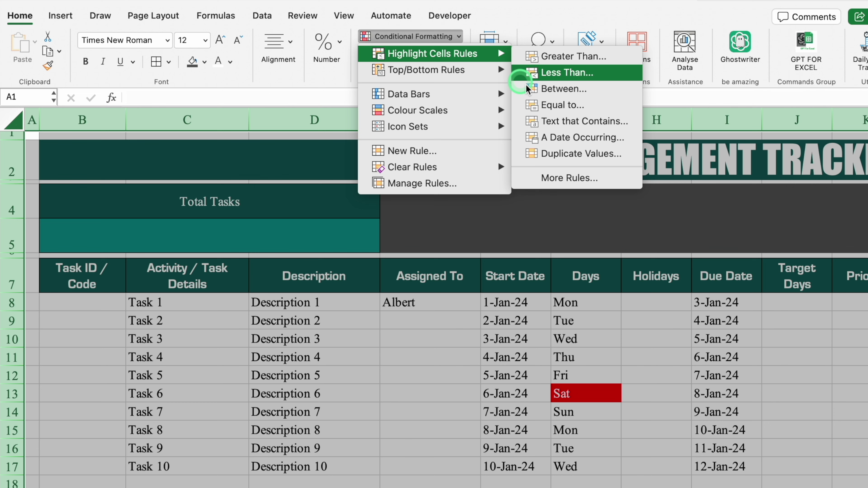
{"action": "left_click", "coordinate": [536, 124]}
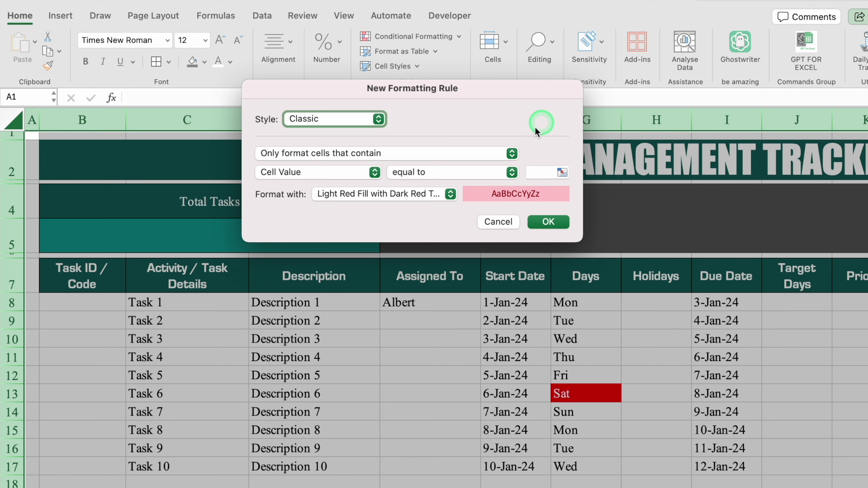
{"action": "left_click", "coordinate": [554, 181]}
{"action": "type", "text": "Sun"}
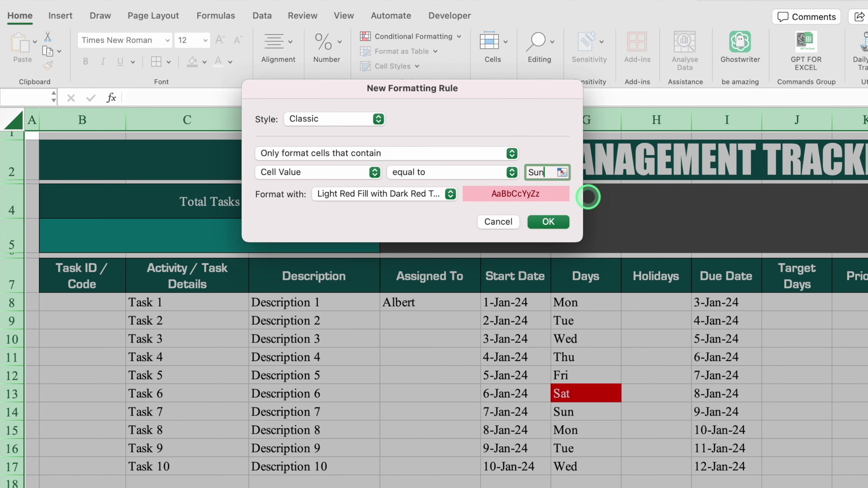
Set a customised format of red fill with white font for the Sun rule and apply it.
{"action": "left_click", "coordinate": [450, 194]}
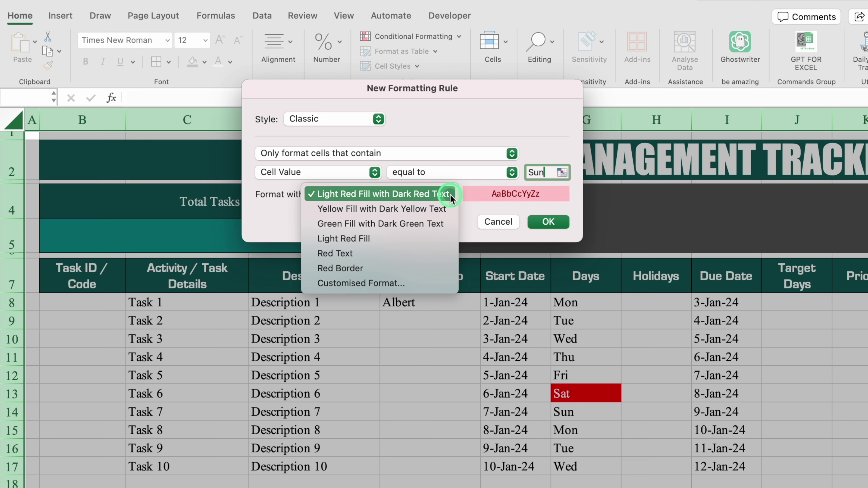
{"action": "left_click", "coordinate": [393, 284]}
{"action": "left_click", "coordinate": [520, 53]}
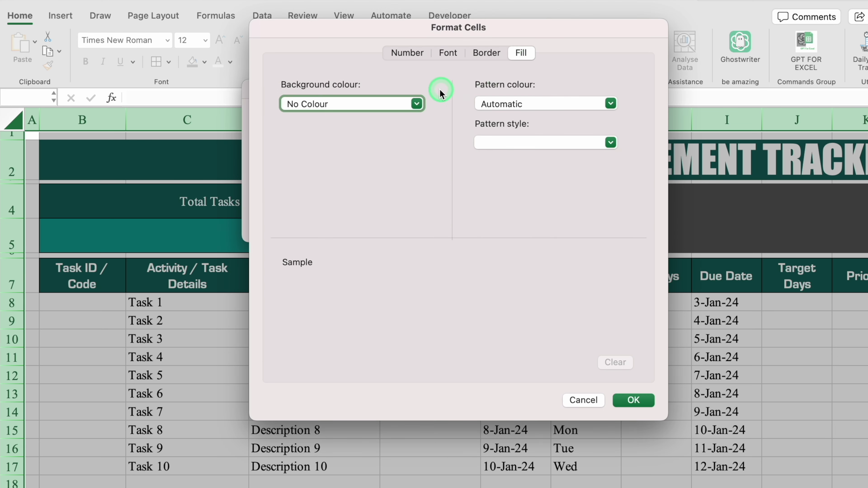
{"action": "left_click", "coordinate": [417, 103]}
{"action": "left_click", "coordinate": [298, 254]}
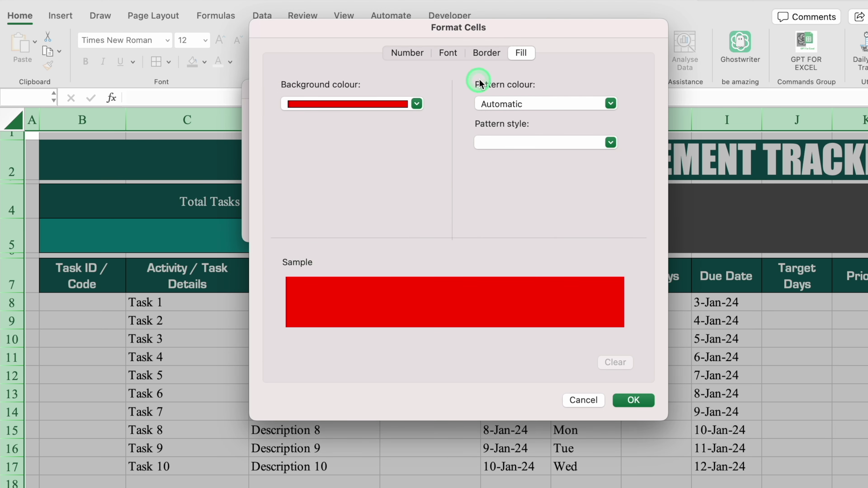
{"action": "left_click", "coordinate": [444, 52]}
{"action": "left_click", "coordinate": [523, 207]}
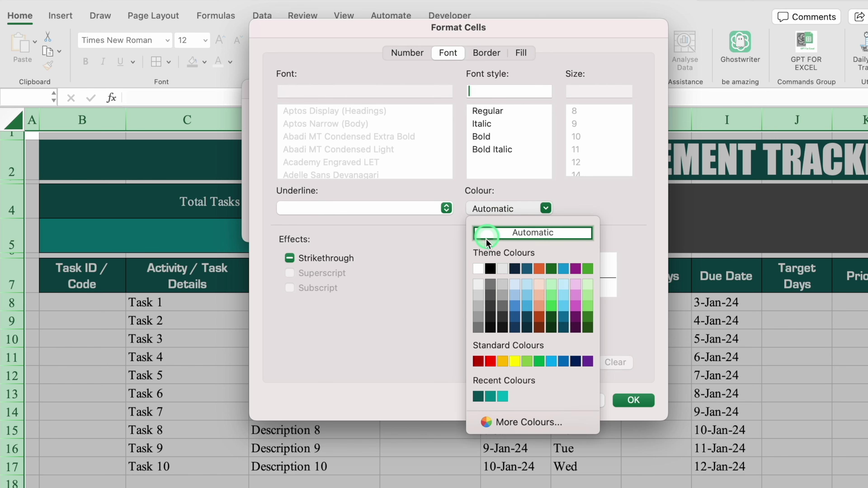
{"action": "left_click", "coordinate": [478, 269]}
{"action": "left_click", "coordinate": [633, 400]}
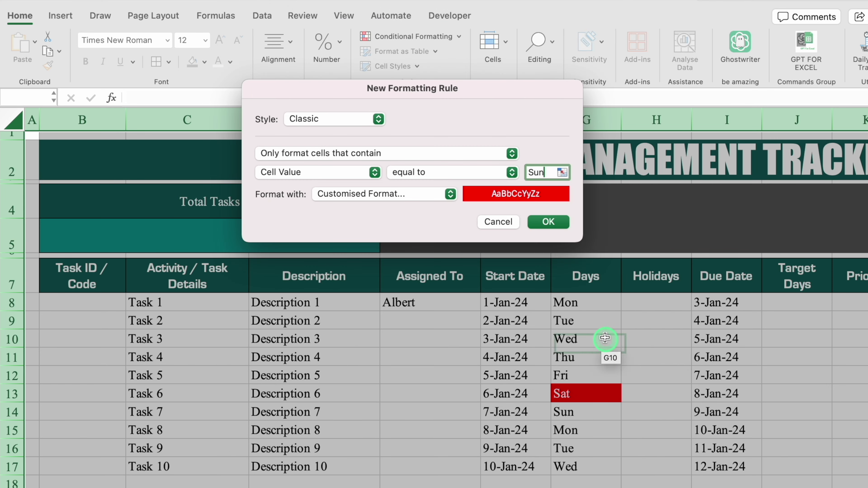
{"action": "left_click", "coordinate": [548, 221]}
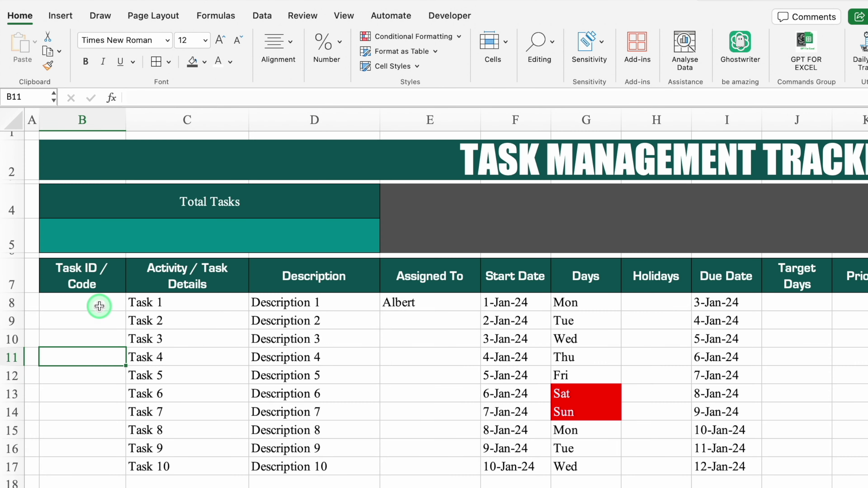
Add borders to all cells of the task table from B7 to P17.
{"action": "left_click", "coordinate": [92, 275]}
{"action": "left_click_drag", "start_coordinate": [91, 274], "coordinate": [91, 461]}
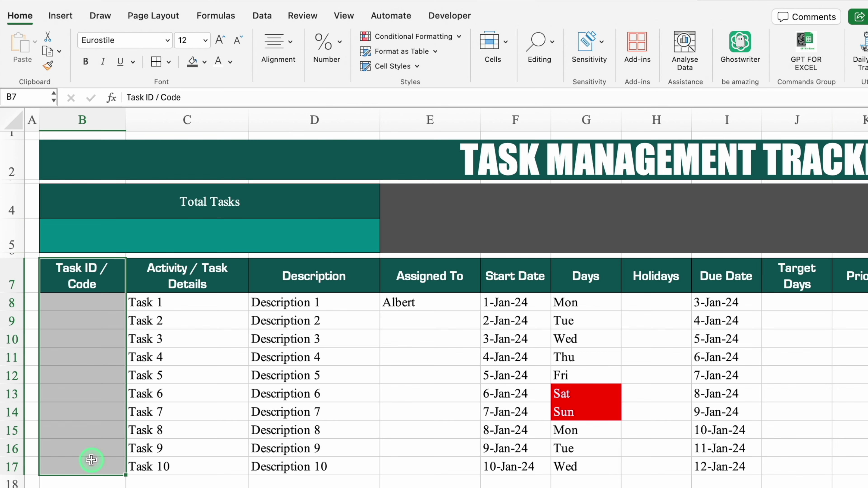
{"action": "key", "text": "ctrl+shift+Right"}
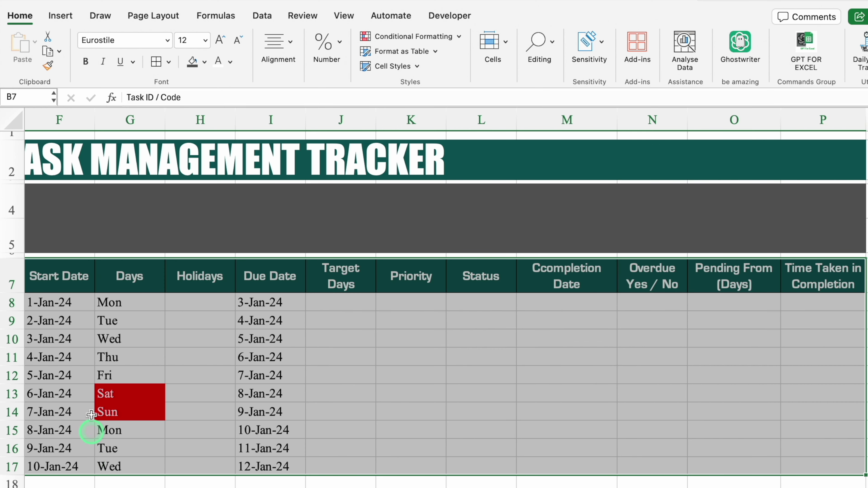
{"action": "left_click", "coordinate": [157, 61]}
Turn off the display of gridlines on the tracker sheet.
{"action": "left_click", "coordinate": [344, 15]}
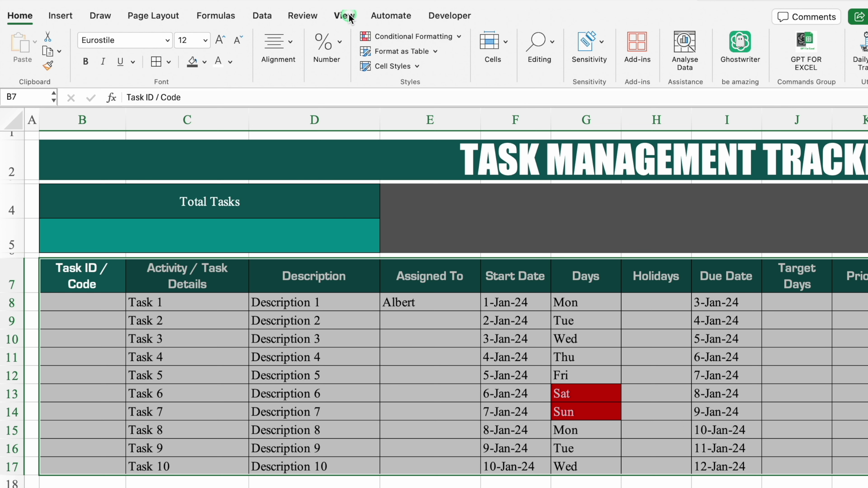
{"action": "left_click", "coordinate": [351, 38]}
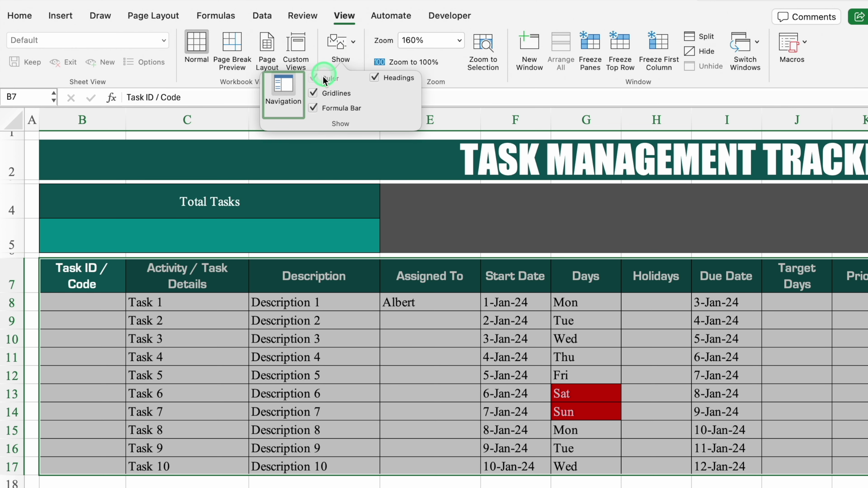
{"action": "left_click", "coordinate": [315, 92]}
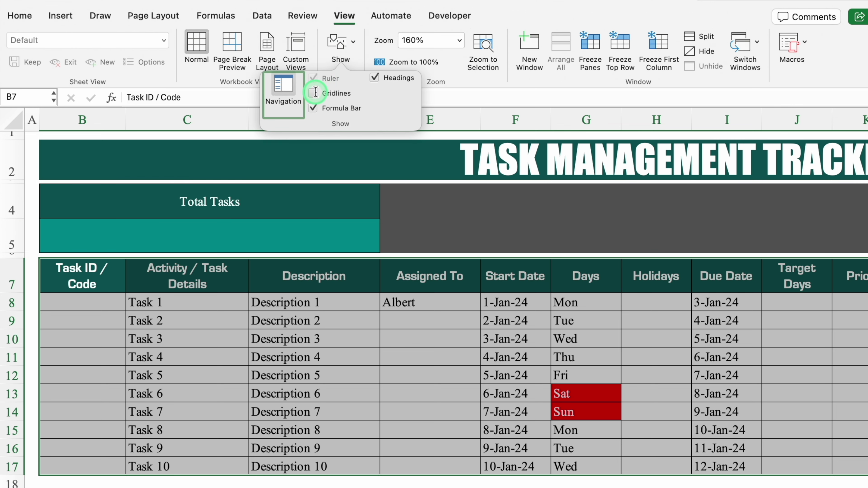
{"action": "left_click", "coordinate": [485, 362]}
Assign Tasks 2 to 4 in E9:E11 to the second, fourth and sixth employees in the drop-down list.
{"action": "left_click", "coordinate": [460, 322]}
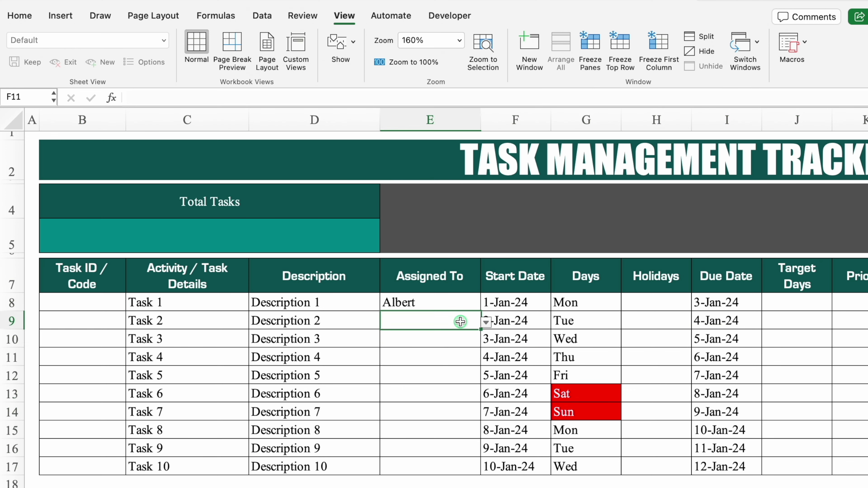
{"action": "left_click", "coordinate": [484, 323]}
{"action": "left_click", "coordinate": [412, 350]}
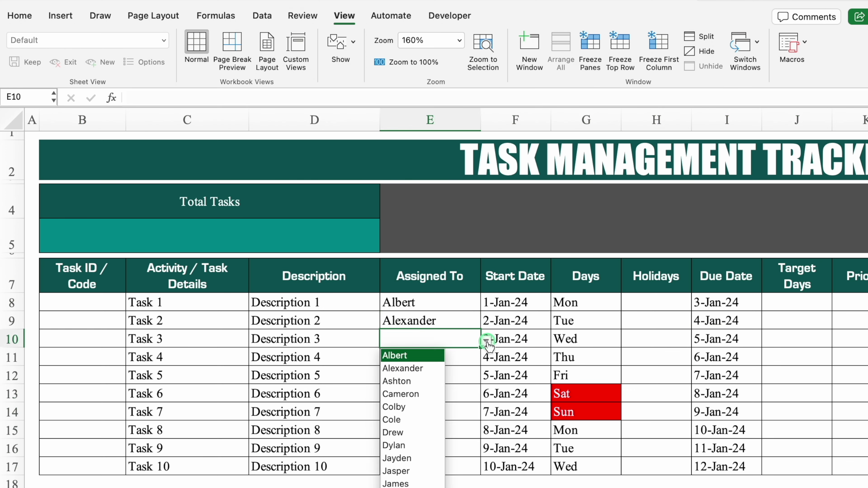
{"action": "left_click", "coordinate": [400, 394]}
{"action": "left_click", "coordinate": [462, 358]}
{"action": "left_click", "coordinate": [485, 358]}
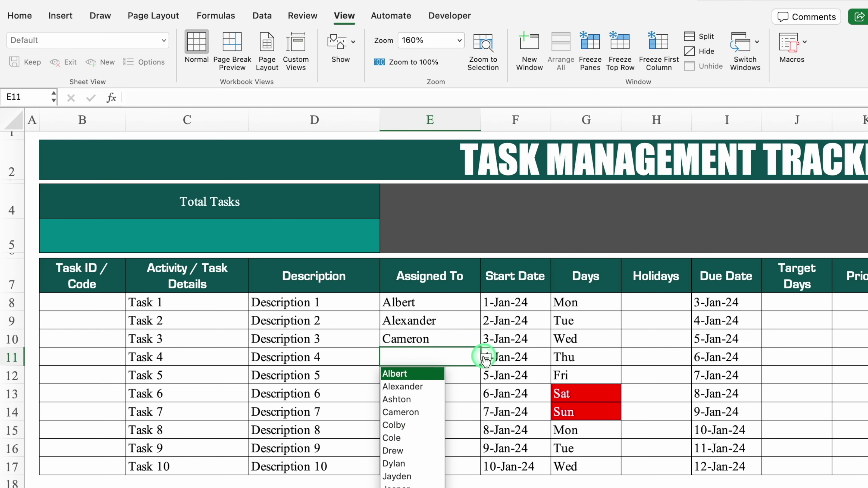
{"action": "left_click", "coordinate": [392, 438]}
Assign Tasks 5 to 10 in E12:E17 to the 2nd, 7th, 9th, 2nd, 3rd and 9th employees in the drop-down list.
{"action": "left_click", "coordinate": [462, 375]}
{"action": "left_click", "coordinate": [485, 376]}
{"action": "left_click", "coordinate": [402, 405]}
{"action": "left_click", "coordinate": [458, 394]}
{"action": "left_click", "coordinate": [502, 414]}
{"action": "left_click", "coordinate": [462, 446]}
{"action": "left_click", "coordinate": [486, 450]}
{"action": "left_click", "coordinate": [498, 428]}
{"action": "left_click", "coordinate": [438, 461]}
{"action": "left_click", "coordinate": [486, 468]}
{"action": "left_click", "coordinate": [494, 487]}
Widen the Holidays column H and have cell H8 selected.
{"action": "scroll", "coordinate": [446, 297], "scroll_direction": "right", "scroll_amount": 5}
{"action": "left_click", "coordinate": [475, 302]}
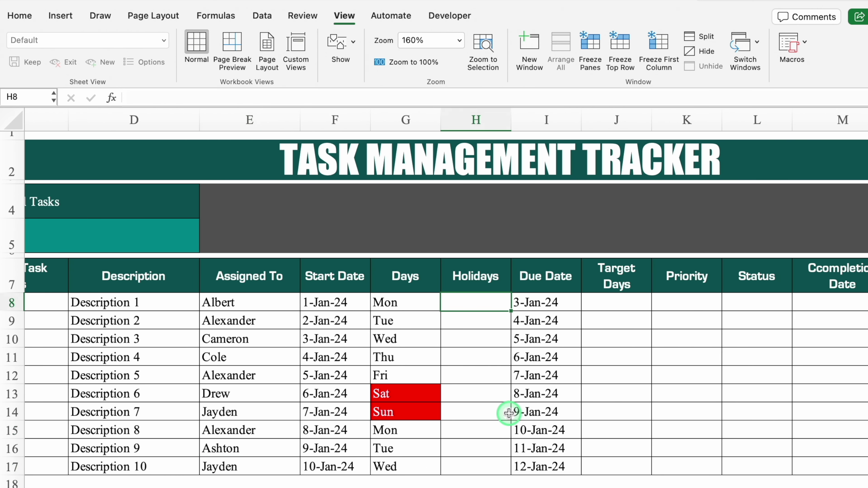
{"action": "left_click_drag", "start_coordinate": [511, 120], "coordinate": [559, 129]}
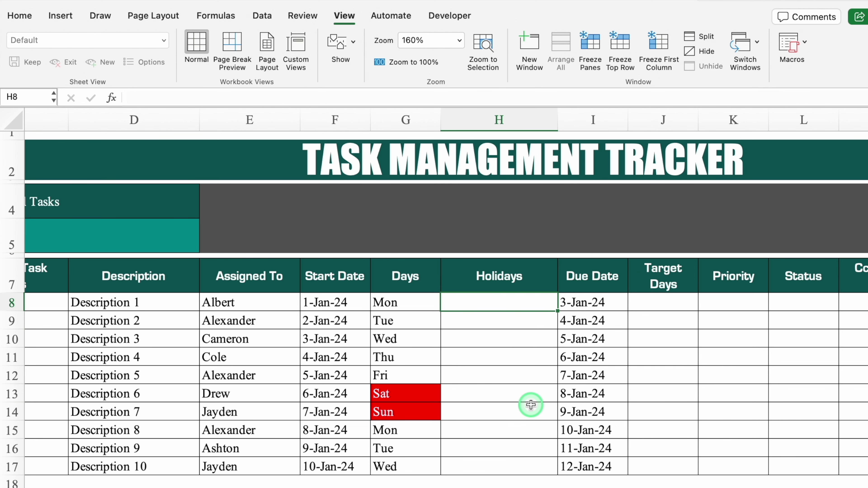
Enter =VLOOKUP(F8,Settings!$F:$G,2,0) in H8 to look up the holiday for the start date, using absolute columns from the Settings sheet.
{"action": "type", "text": "=vlo"}
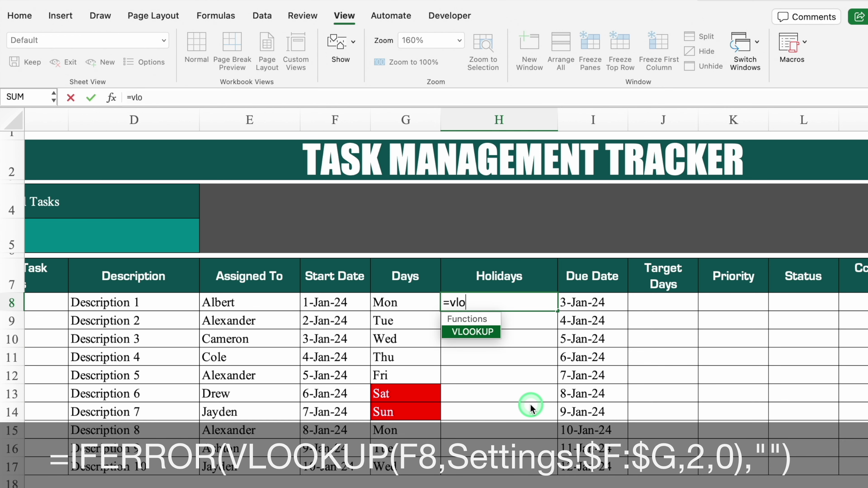
{"action": "double_click", "coordinate": [490, 332]}
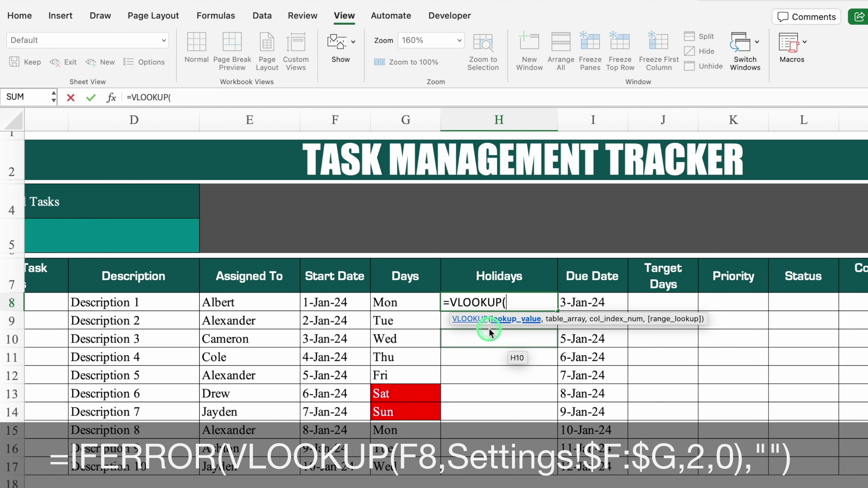
{"action": "left_click", "coordinate": [340, 301]}
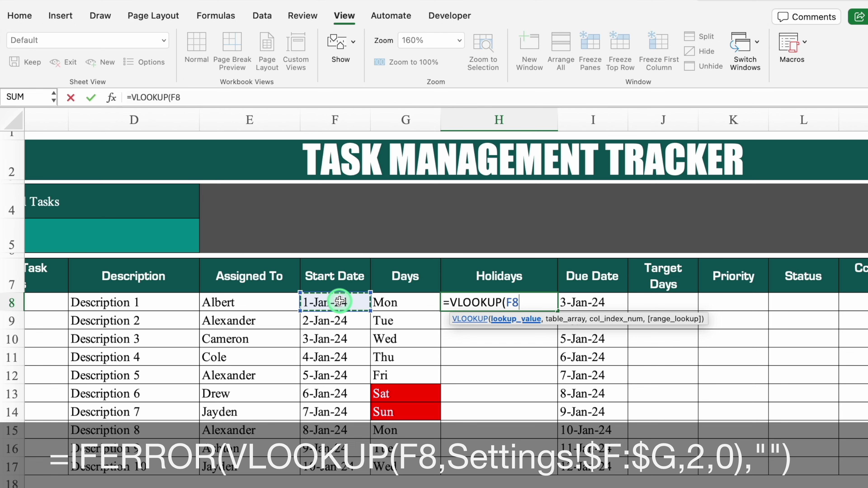
{"action": "type", "text": ","}
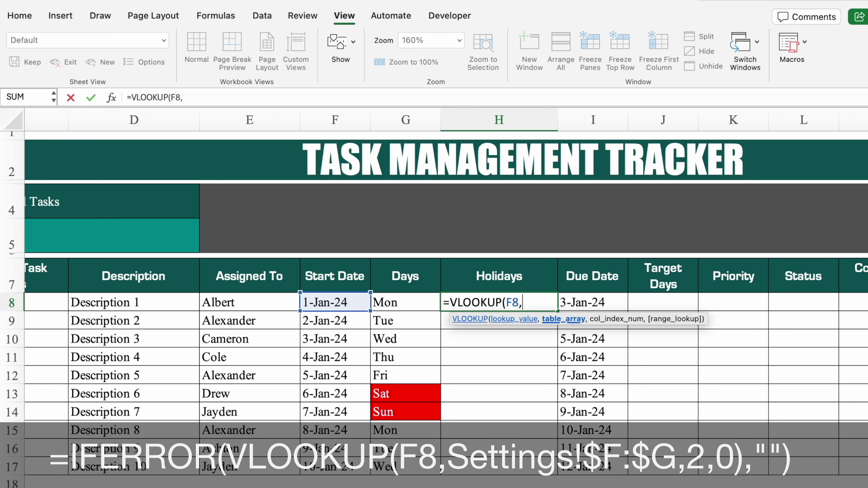
{"action": "left_click", "coordinate": [196, 487]}
{"action": "left_click_drag", "start_coordinate": [314, 118], "coordinate": [405, 126]}
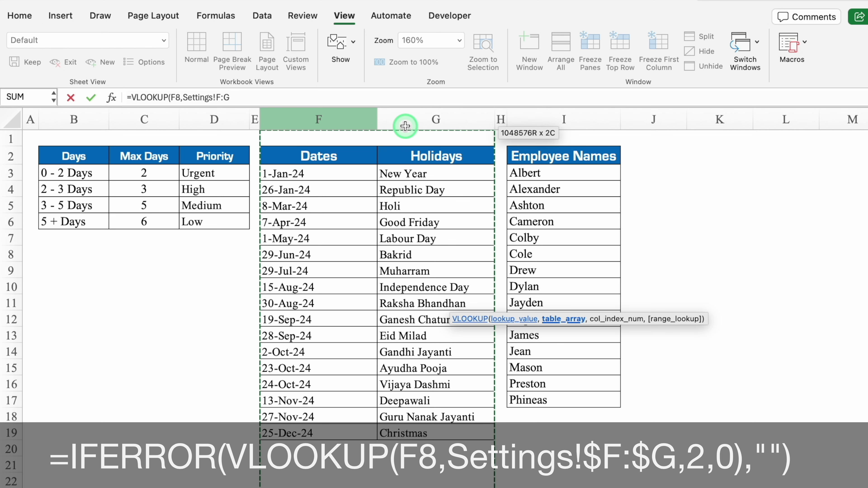
{"action": "key", "text": "F4"}
{"action": "type", "text": ",2"}
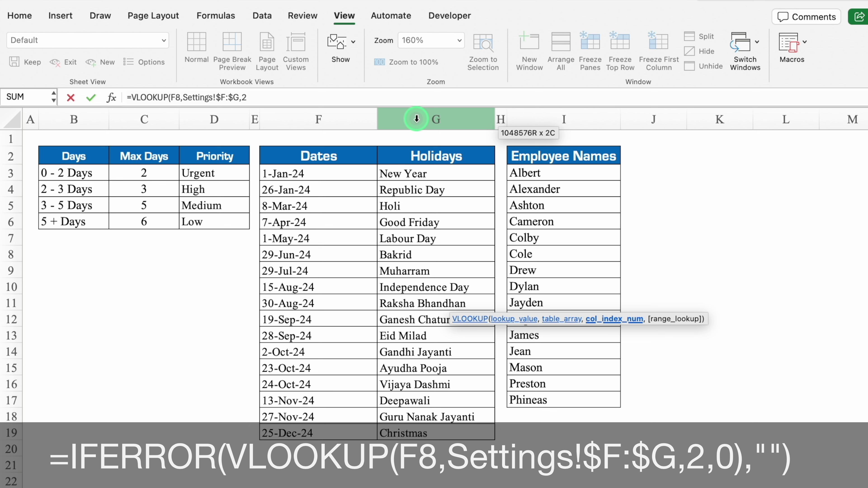
{"action": "type", "text": ",0)"}
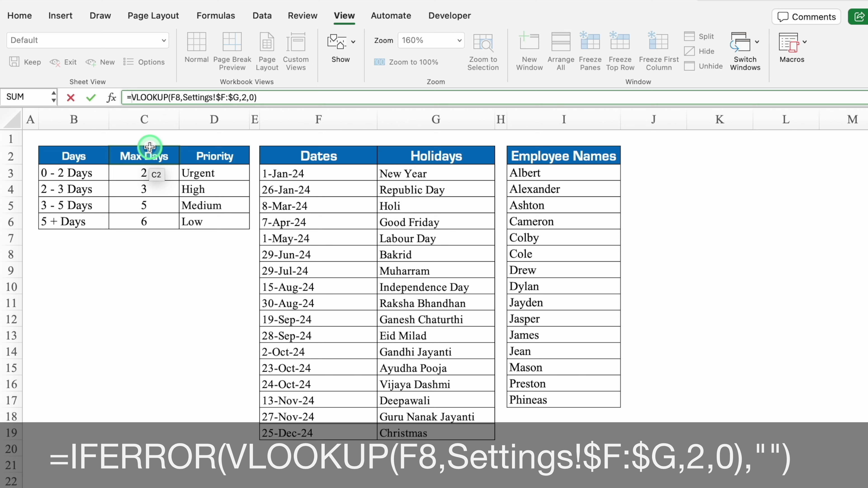
Wrap the lookup in H8 in IFERROR with "" as the fallback and fill the formula down to H17.
{"action": "type", "text": "IFE"}
{"action": "key", "text": "Tab"}
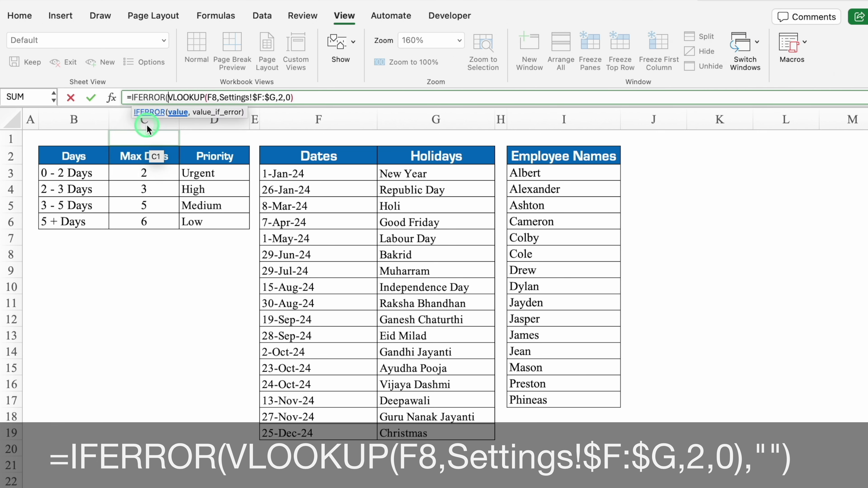
{"action": "left_click", "coordinate": [308, 98]}
{"action": "type", "text": ","}
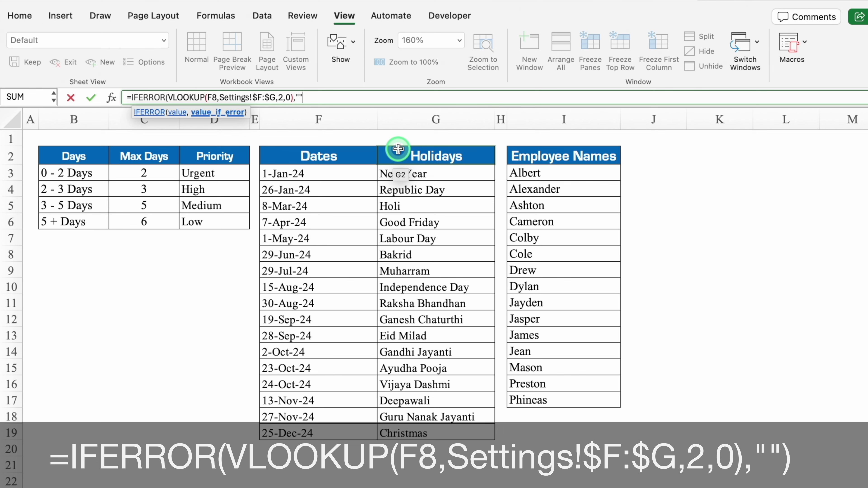
{"action": "type", "text": "\"\")"}
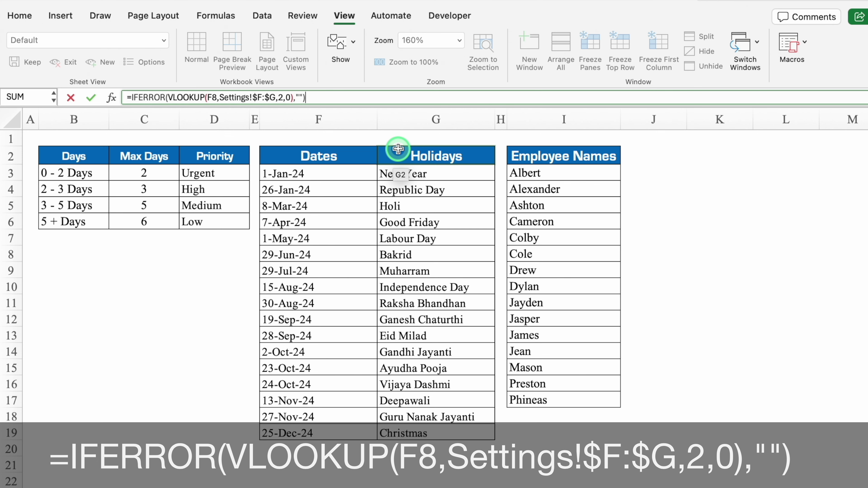
{"action": "key", "text": "Return"}
{"action": "left_click", "coordinate": [529, 303]}
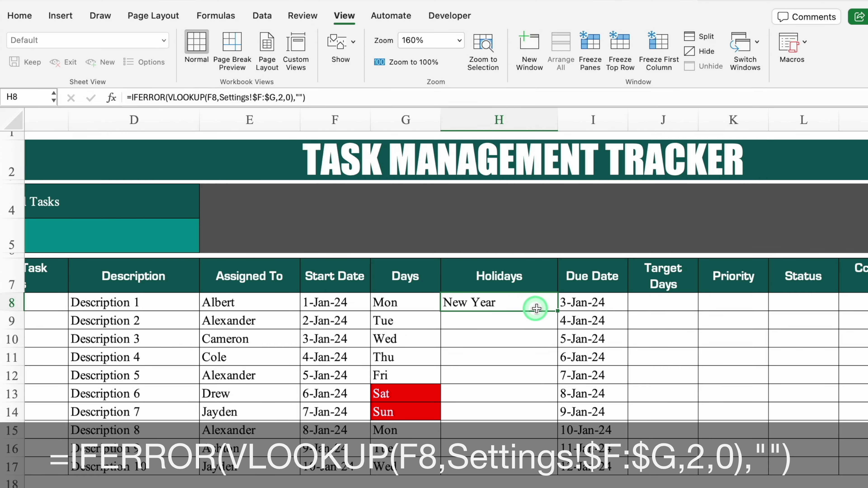
{"action": "left_click_drag", "start_coordinate": [557, 312], "coordinate": [553, 475]}
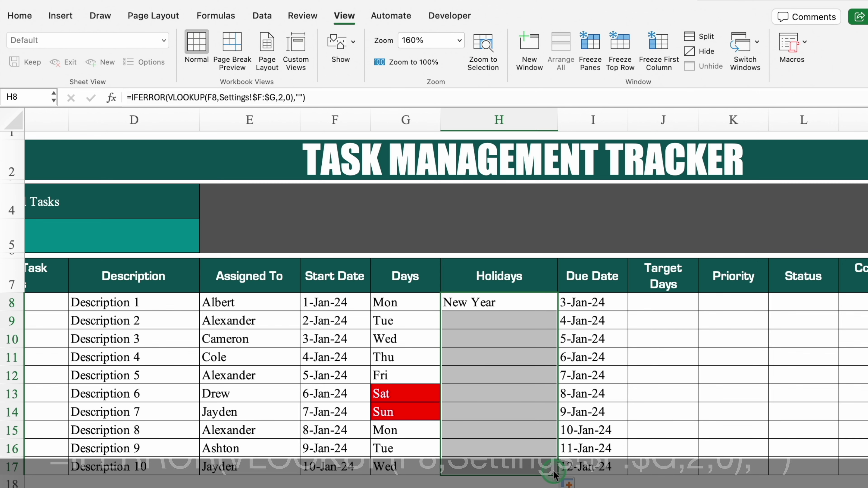
Set up a conditional formatting rule on H8:H17 for cell values not equal to an empty string ("").
{"action": "left_click", "coordinate": [10, 15]}
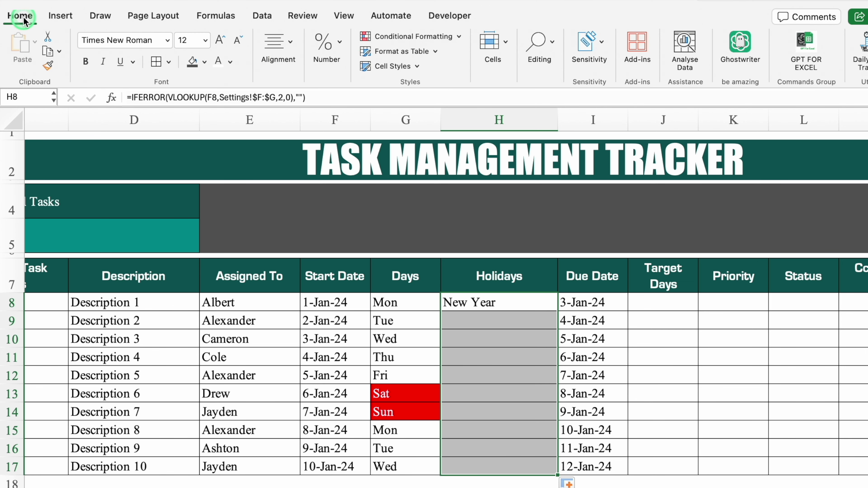
{"action": "left_click", "coordinate": [412, 39]}
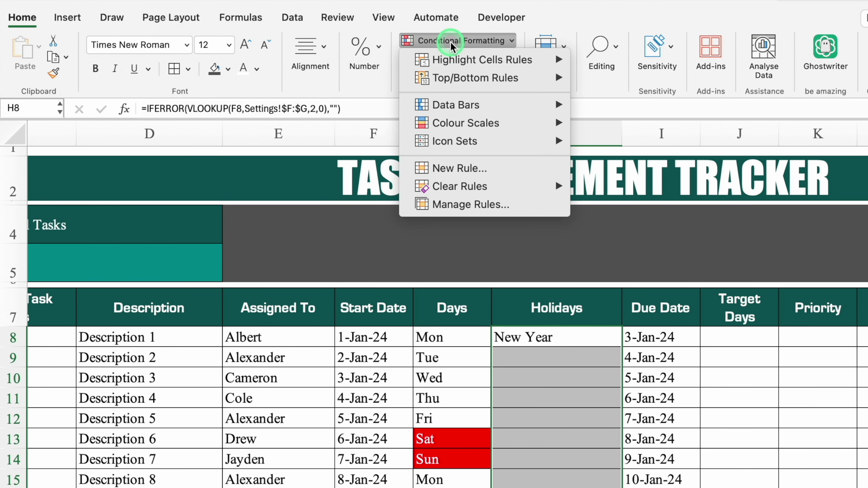
{"action": "left_click", "coordinate": [488, 64]}
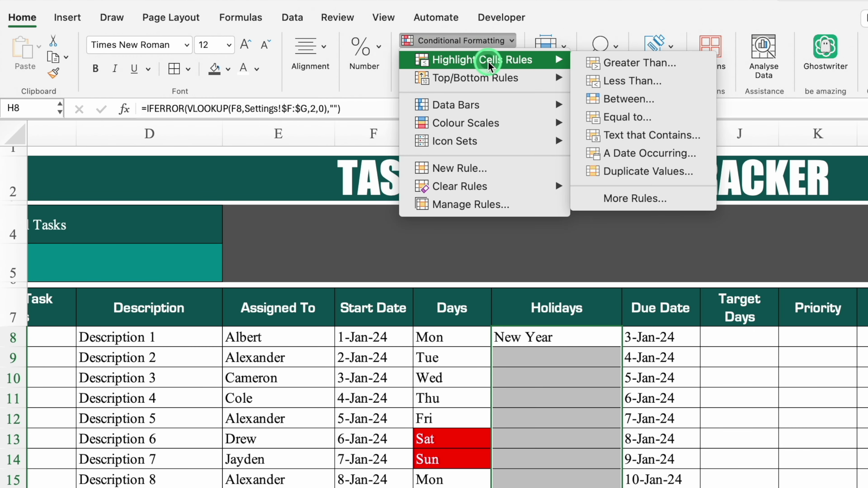
{"action": "left_click", "coordinate": [631, 117]}
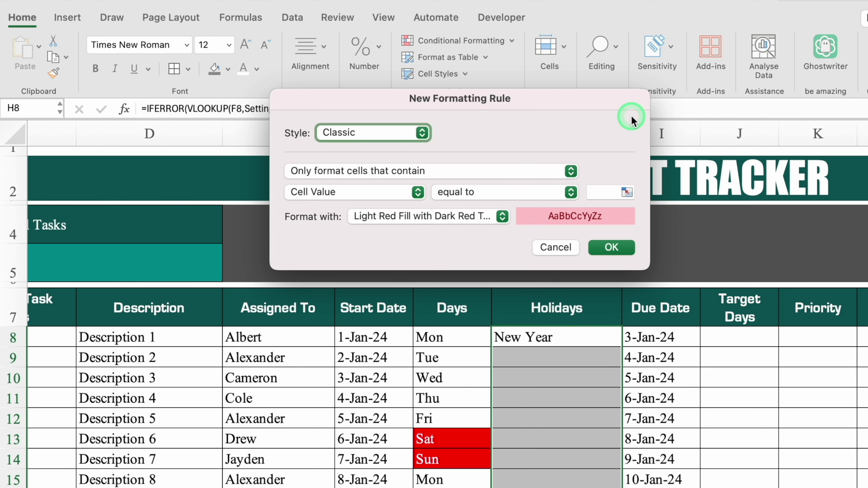
{"action": "left_click", "coordinate": [570, 192]}
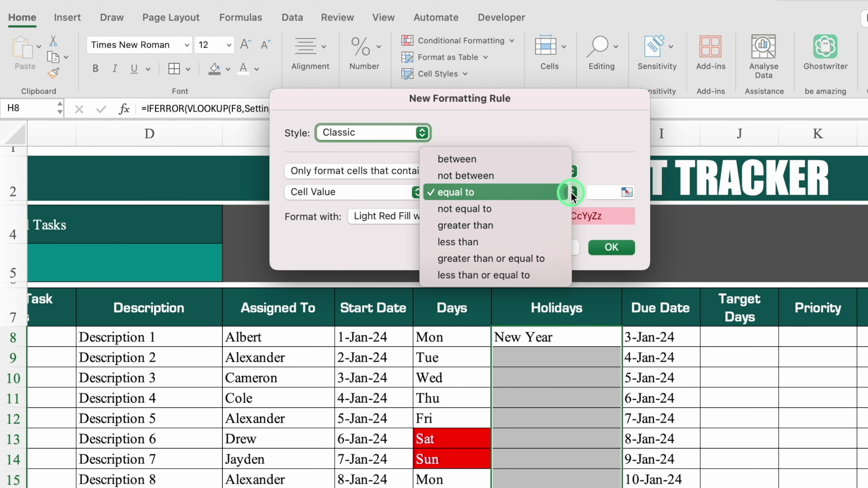
{"action": "left_click", "coordinate": [529, 213]}
{"action": "left_click", "coordinate": [603, 192]}
{"action": "left_click", "coordinate": [723, 244]}
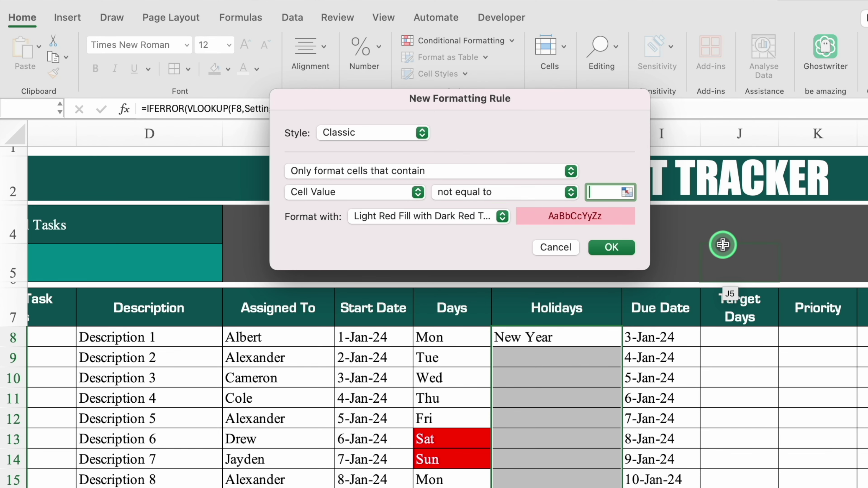
{"action": "type", "text": "\""}
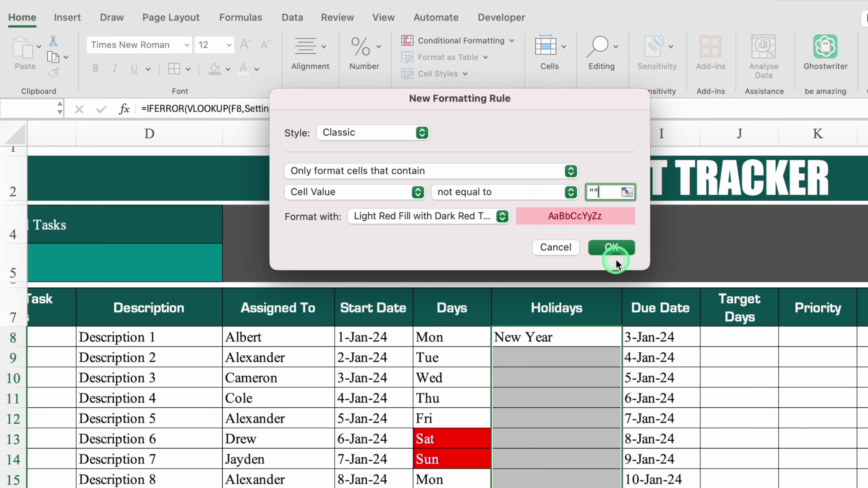
Give the Holidays rule a customised format with blue fill and white font, and apply it.
{"action": "left_click", "coordinate": [502, 215]}
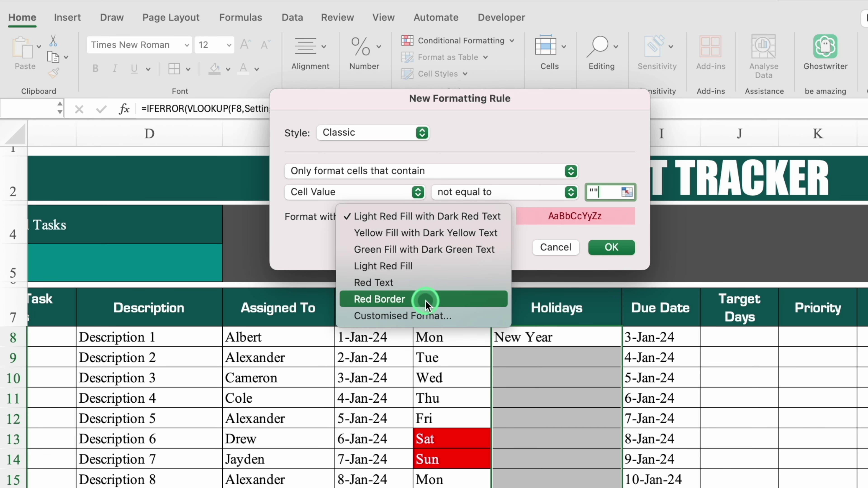
{"action": "left_click", "coordinate": [426, 315]}
{"action": "left_click", "coordinate": [580, 60]}
{"action": "left_click", "coordinate": [464, 116]}
{"action": "left_click", "coordinate": [422, 286]}
{"action": "left_click", "coordinate": [499, 59]}
{"action": "left_click", "coordinate": [609, 231]}
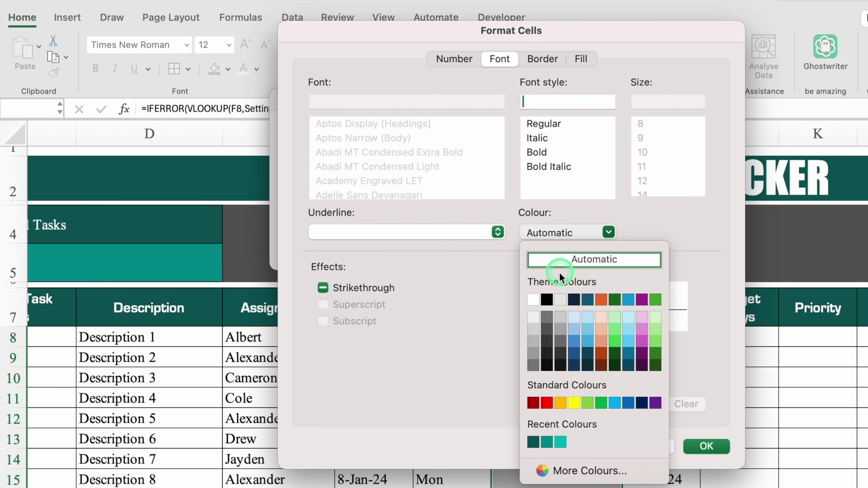
{"action": "left_click", "coordinate": [535, 297]}
{"action": "left_click", "coordinate": [713, 442]}
{"action": "left_click", "coordinate": [616, 247]}
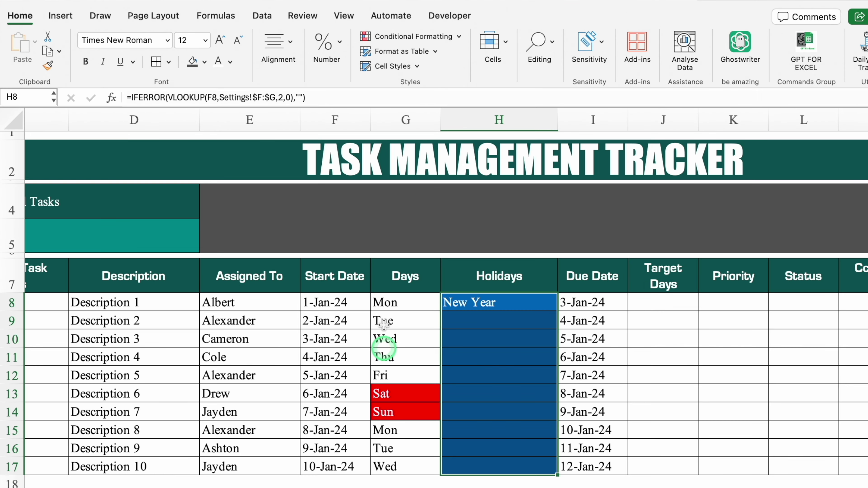
Edit the H8:H17 formatting rule so its not-equal-to value is ="" and apply the change.
{"action": "left_click", "coordinate": [397, 40]}
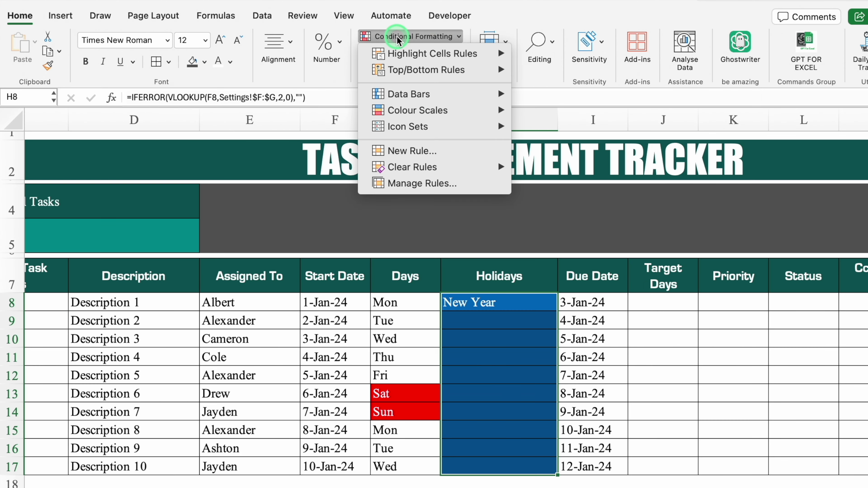
{"action": "left_click", "coordinate": [420, 183]}
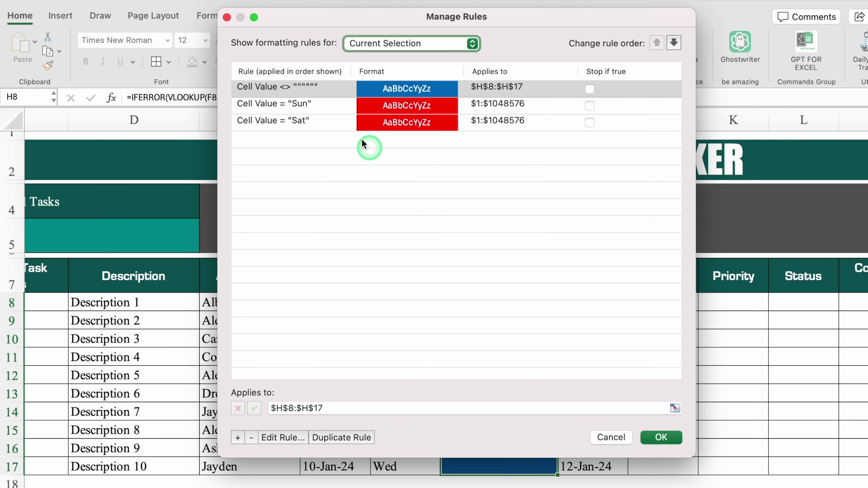
{"action": "left_click", "coordinate": [309, 89]}
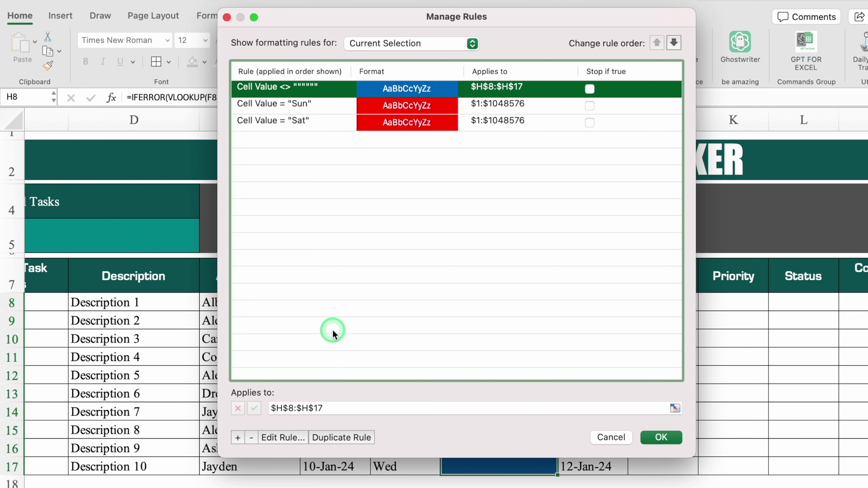
{"action": "left_click", "coordinate": [282, 437]}
{"action": "left_click", "coordinate": [548, 173]}
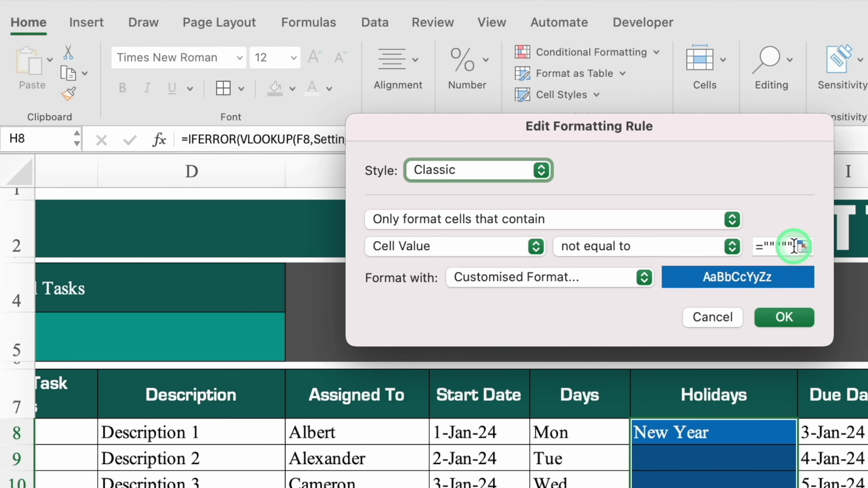
{"action": "left_click", "coordinate": [792, 247]}
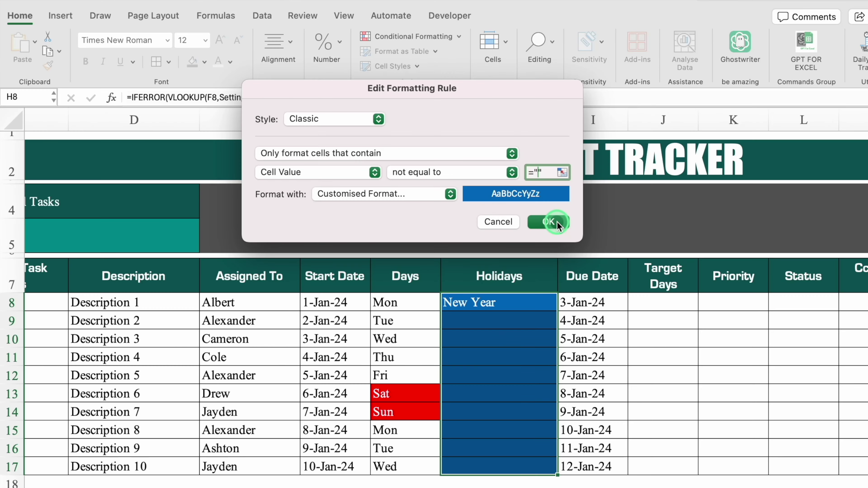
{"action": "left_click", "coordinate": [789, 317]}
{"action": "left_click", "coordinate": [661, 452]}
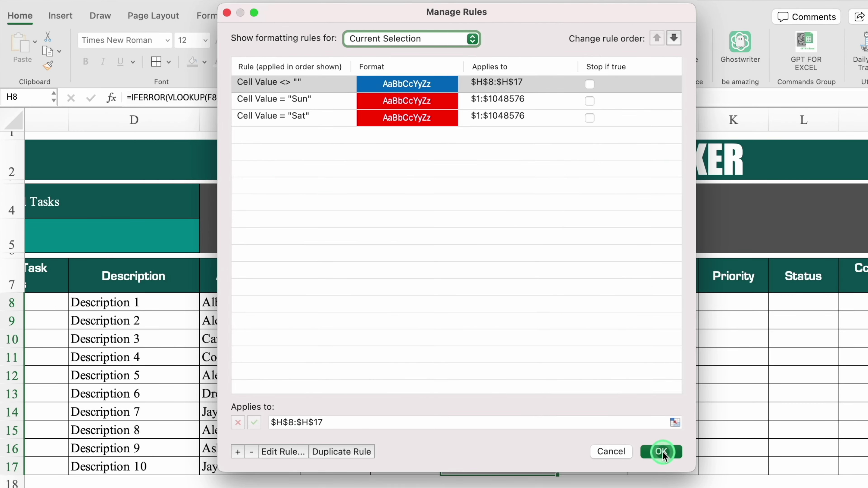
Examine the copied lookup formulas and the highlighting in the Holidays cells from H9 down to H17.
{"action": "left_click", "coordinate": [499, 323]}
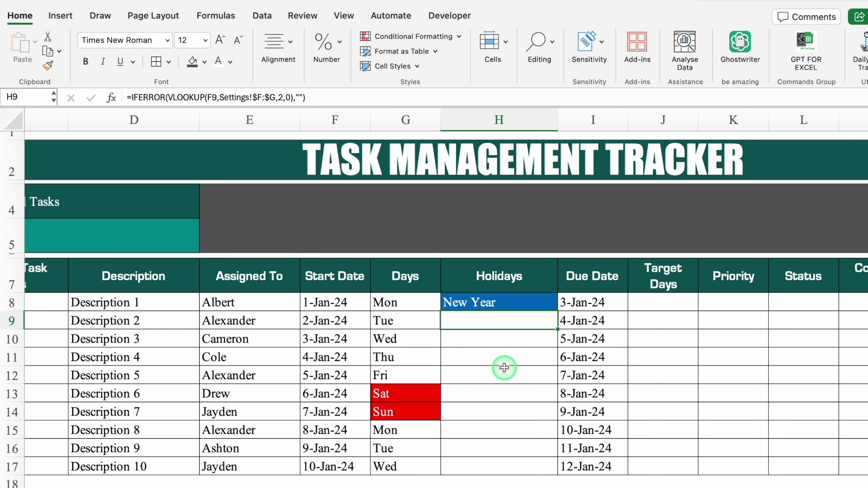
{"action": "left_click", "coordinate": [496, 341]}
{"action": "left_click", "coordinate": [496, 356]}
{"action": "left_click", "coordinate": [500, 389]}
{"action": "left_click", "coordinate": [503, 424]}
{"action": "left_click", "coordinate": [510, 449]}
{"action": "left_click", "coordinate": [513, 466]}
{"action": "left_click", "coordinate": [504, 413]}
{"action": "left_click", "coordinate": [496, 353]}
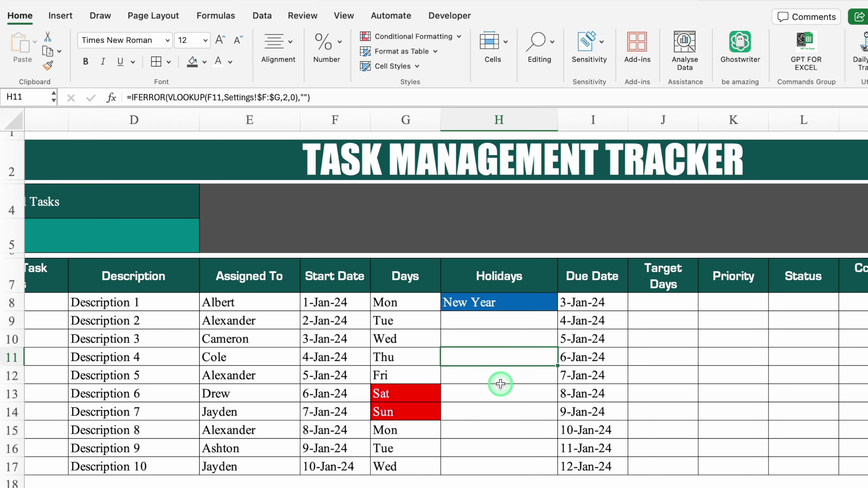
Test the holiday lookup by changing the start date in F9 to 26 January 2024, and undo that change.
{"action": "left_click", "coordinate": [343, 322]}
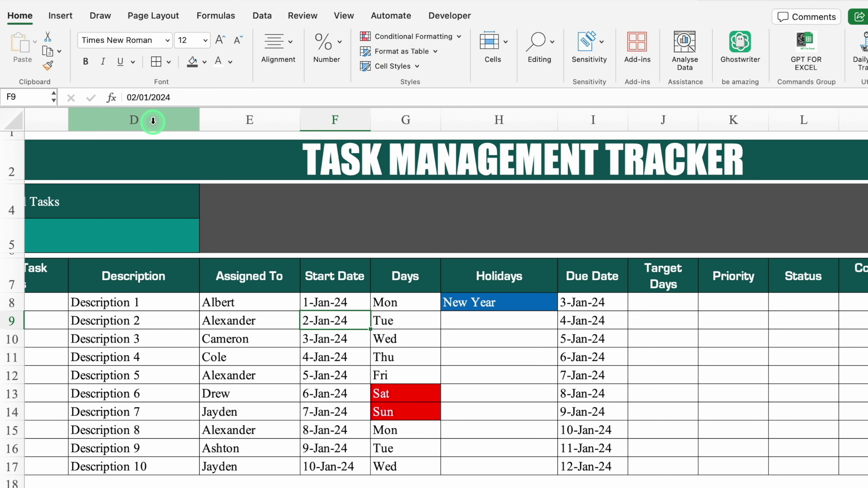
{"action": "left_click", "coordinate": [138, 99]}
{"action": "key", "text": "BackSpace"}
{"action": "key", "text": "BackSpace"}
{"action": "type", "text": "26"}
{"action": "key", "text": "Return"}
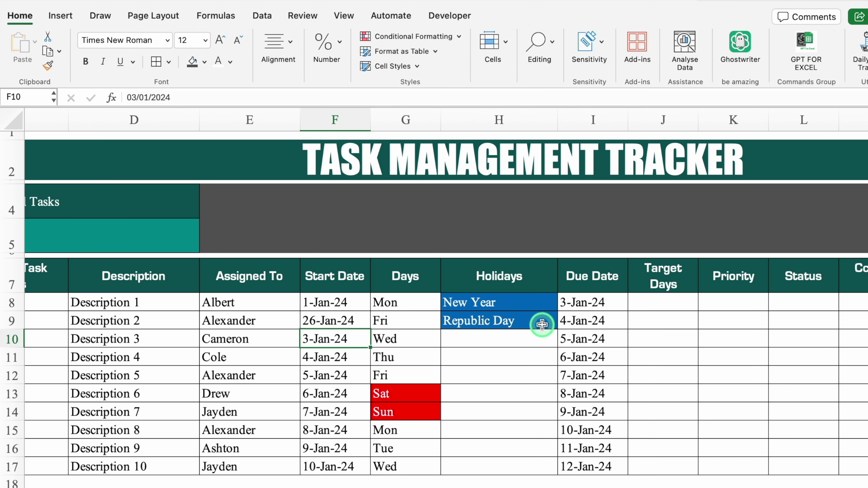
{"action": "key", "text": "super+z"}
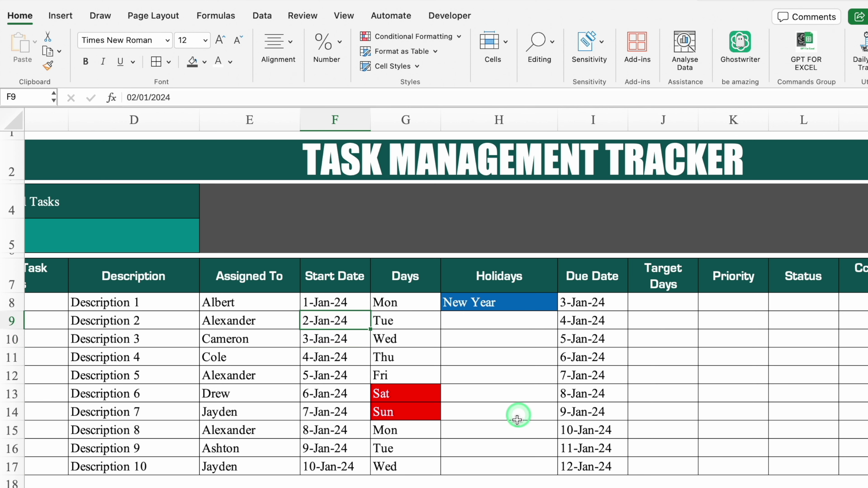
Enter the formula =I8-F8 in Target Days cell J8 to subtract the start date from the due date.
{"action": "scroll", "coordinate": [513, 422], "scroll_direction": "right", "scroll_amount": 2}
{"action": "scroll", "coordinate": [513, 423], "scroll_direction": "right", "scroll_amount": 2}
{"action": "left_click", "coordinate": [441, 304]}
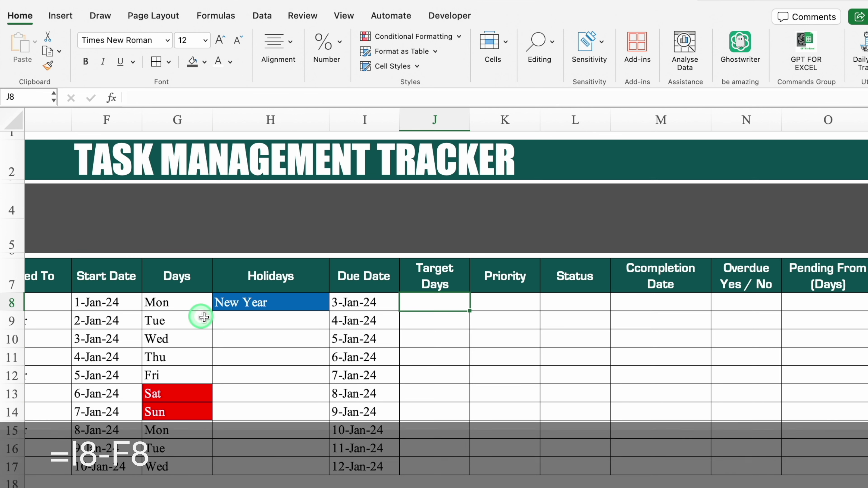
{"action": "type", "text": "="}
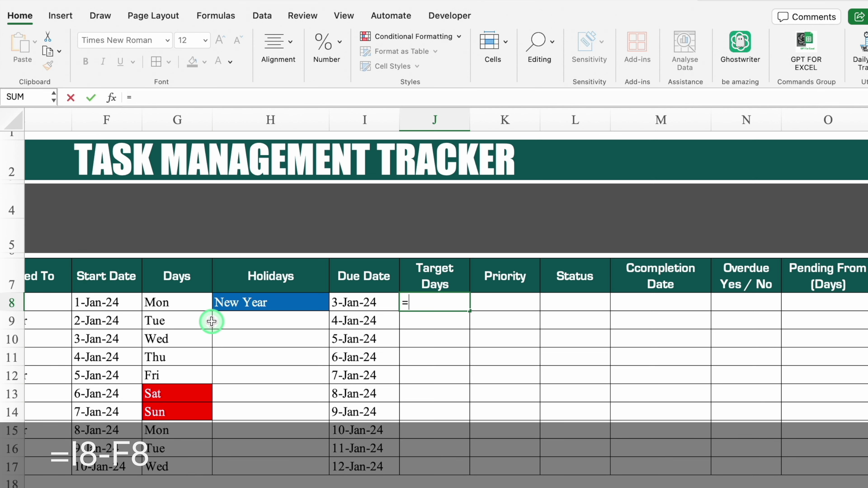
{"action": "left_click", "coordinate": [365, 307]}
{"action": "type", "text": "-"}
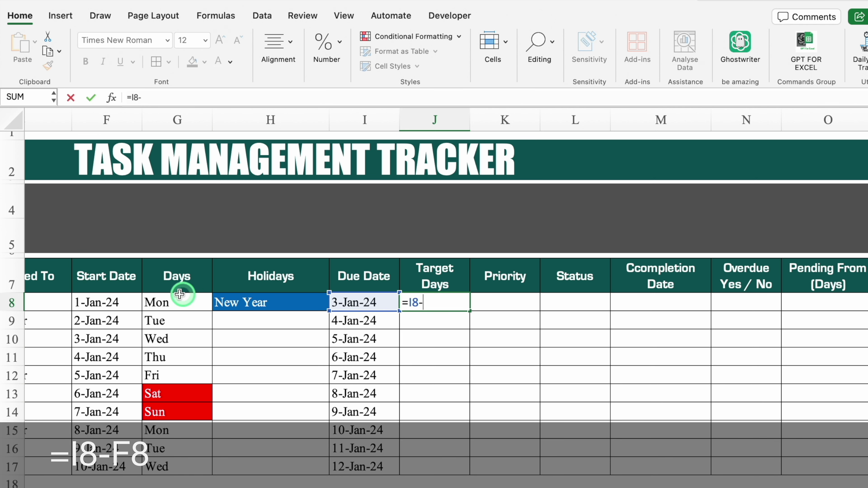
{"action": "left_click", "coordinate": [123, 301]}
{"action": "key", "text": "Return"}
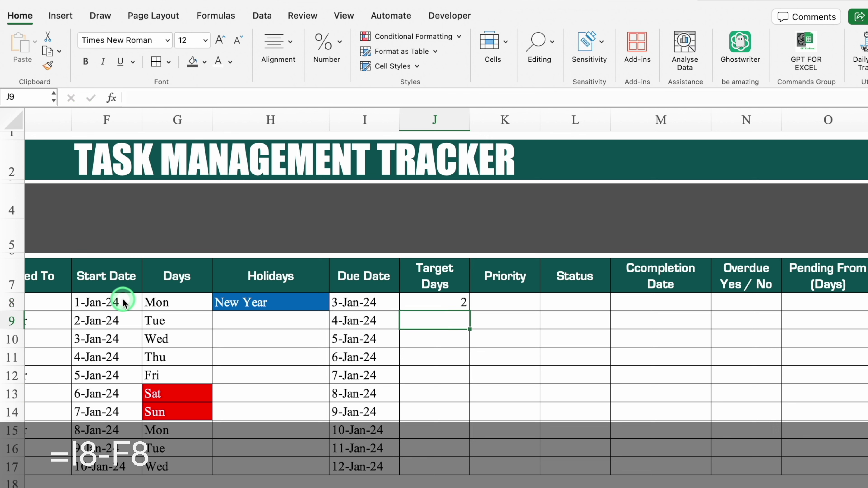
Centre the Target Days value in J8 horizontally.
{"action": "left_click", "coordinate": [444, 302]}
{"action": "left_click", "coordinate": [288, 62]}
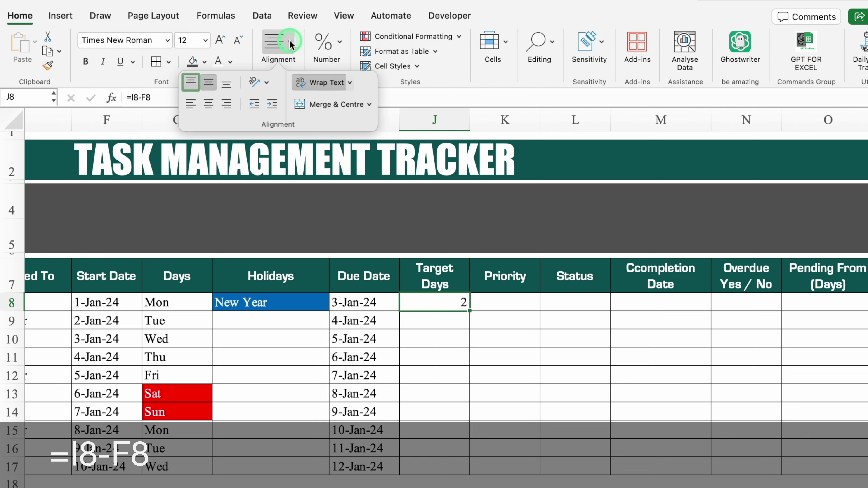
{"action": "left_click", "coordinate": [209, 103]}
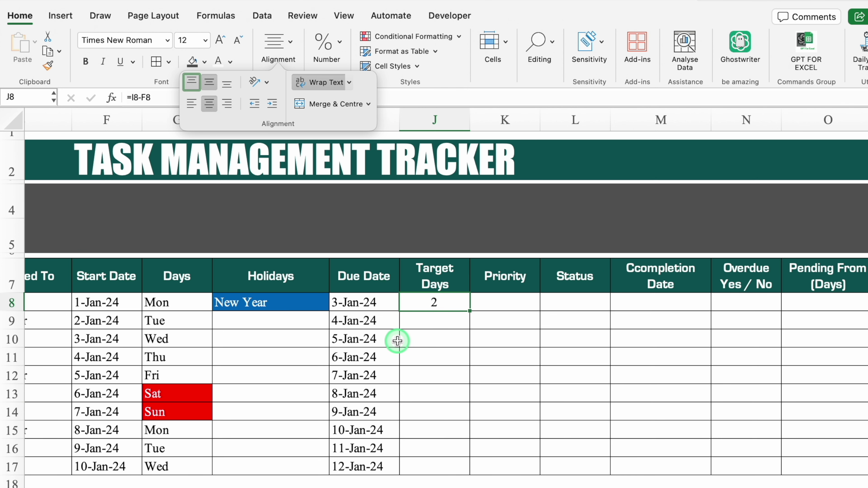
Test the target-days formula in J8 by clearing the due date in I8.
{"action": "left_click", "coordinate": [374, 301]}
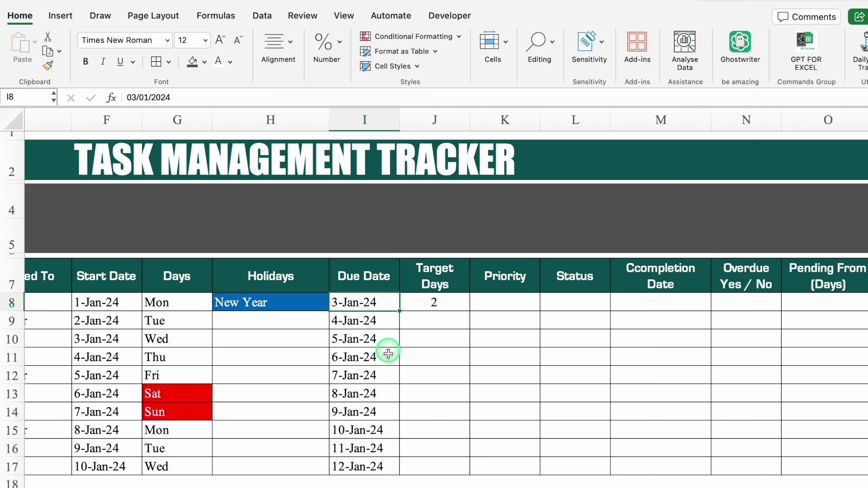
{"action": "key", "text": "Delete"}
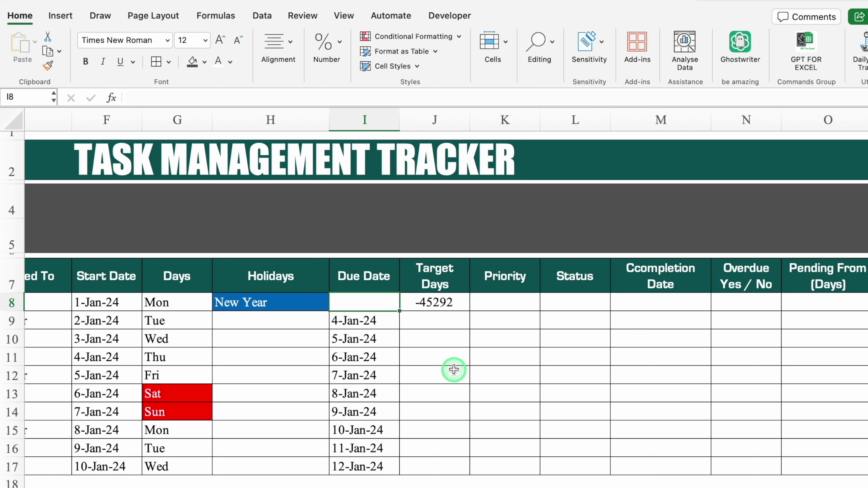
{"action": "left_click", "coordinate": [441, 302]}
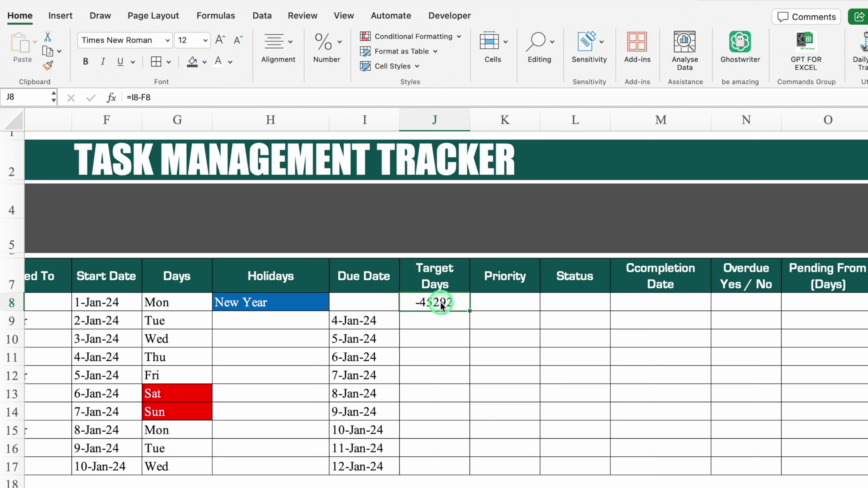
Change the J8 formula to =IF(I8="","",I8-F8) and fill it down the Target Days column to J17.
{"action": "left_click", "coordinate": [131, 97]}
{"action": "type", "text": "IF"}
{"action": "double_click", "coordinate": [156, 123]}
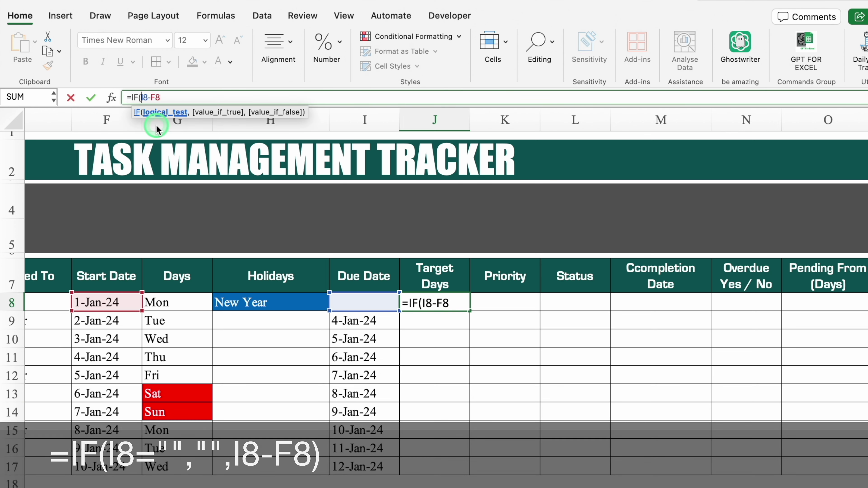
{"action": "left_click", "coordinate": [348, 294]}
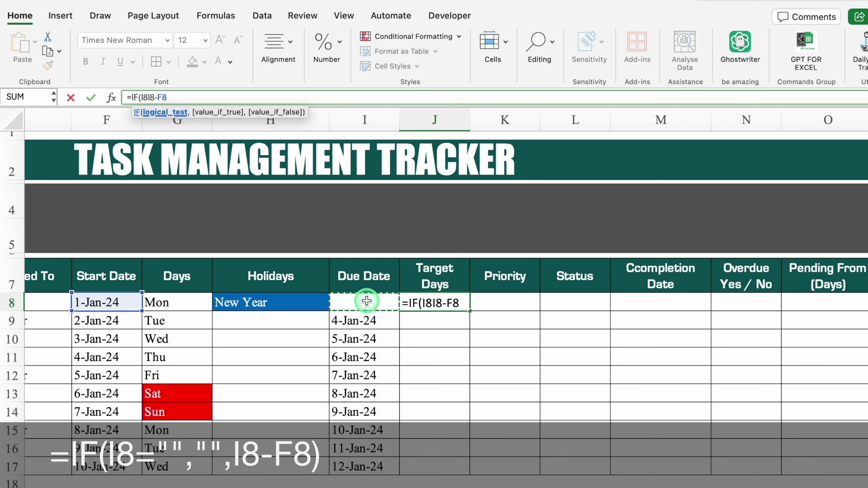
{"action": "type", "text": "=\"\""}
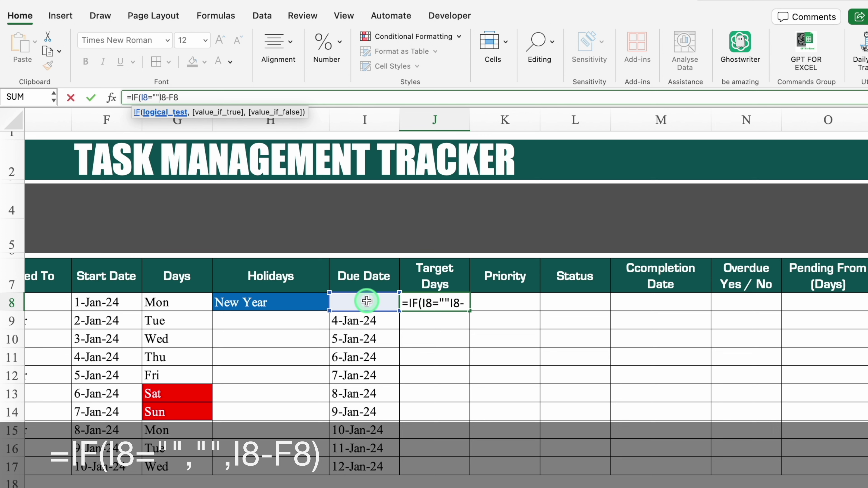
{"action": "type", "text": ","}
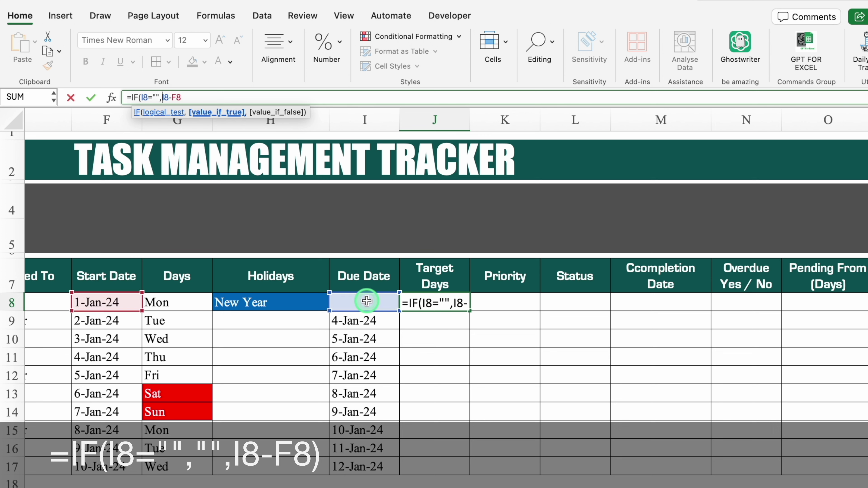
{"action": "type", "text": "\"\""}
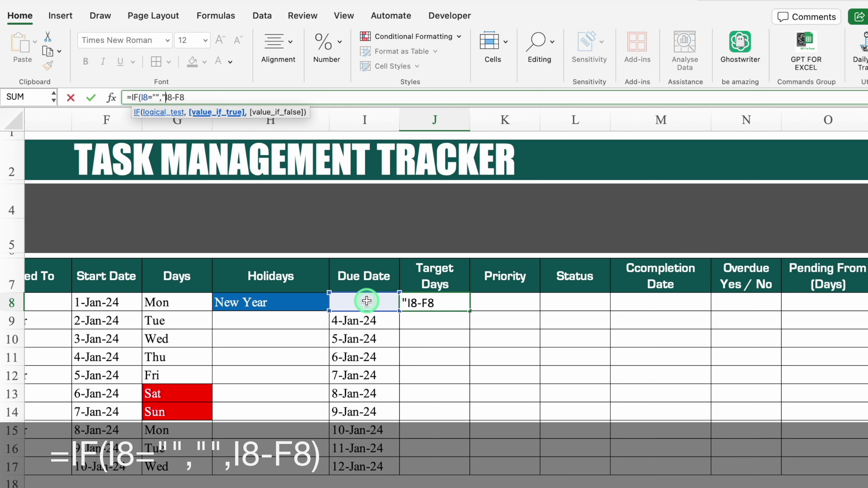
{"action": "type", "text": ","}
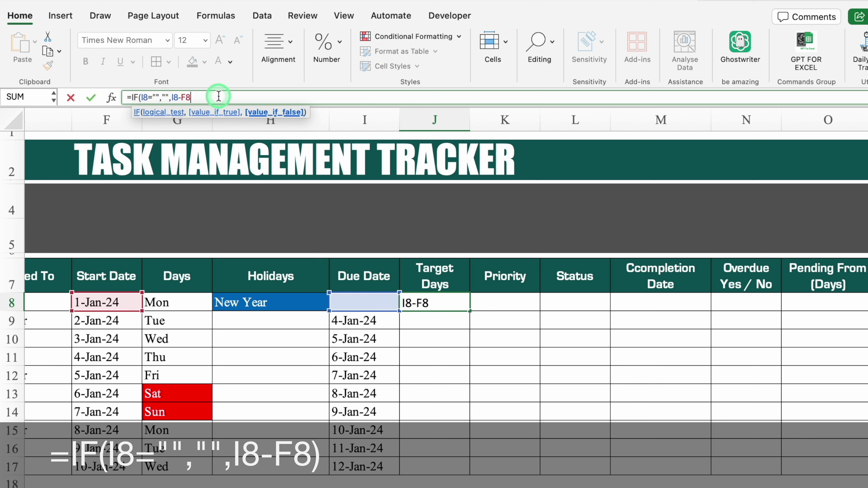
{"action": "type", "text": ")"}
{"action": "key", "text": "Return"}
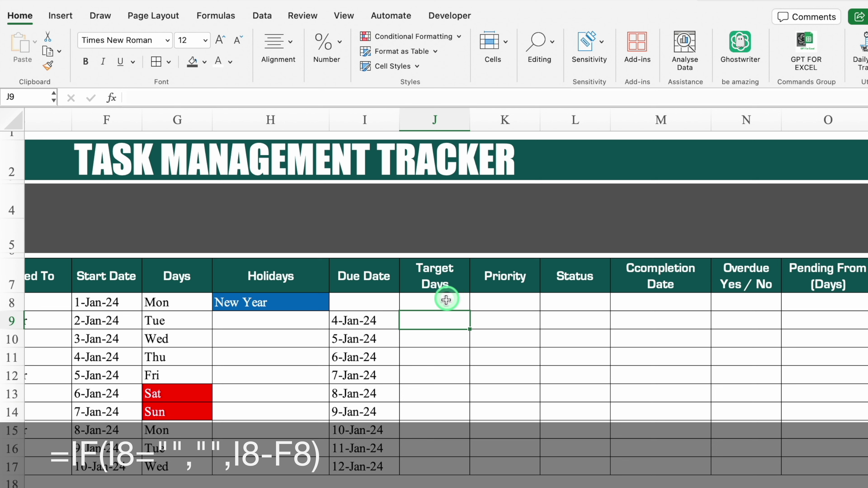
{"action": "left_click", "coordinate": [448, 295]}
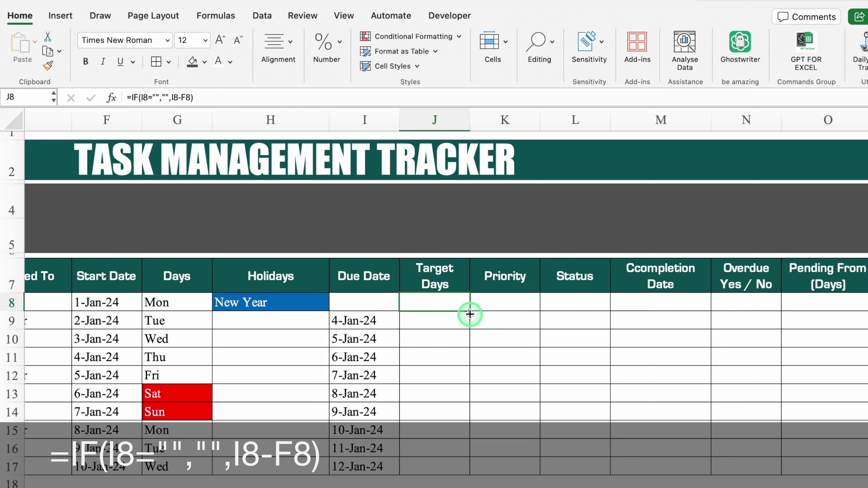
{"action": "double_click", "coordinate": [469, 313]}
Copy the due date from I11 into the empty due date cell I8, and end the copy mode.
{"action": "left_click", "coordinate": [364, 303]}
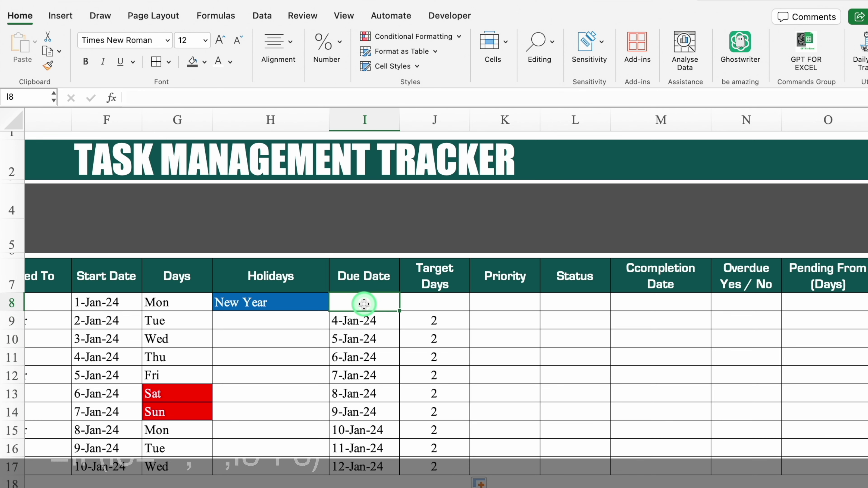
{"action": "left_click", "coordinate": [374, 324]}
{"action": "key", "text": "Down"}
{"action": "key", "text": "Down"}
{"action": "key", "text": "super+c"}
{"action": "left_click", "coordinate": [369, 306]}
{"action": "key", "text": "super+v"}
{"action": "left_click", "coordinate": [512, 301]}
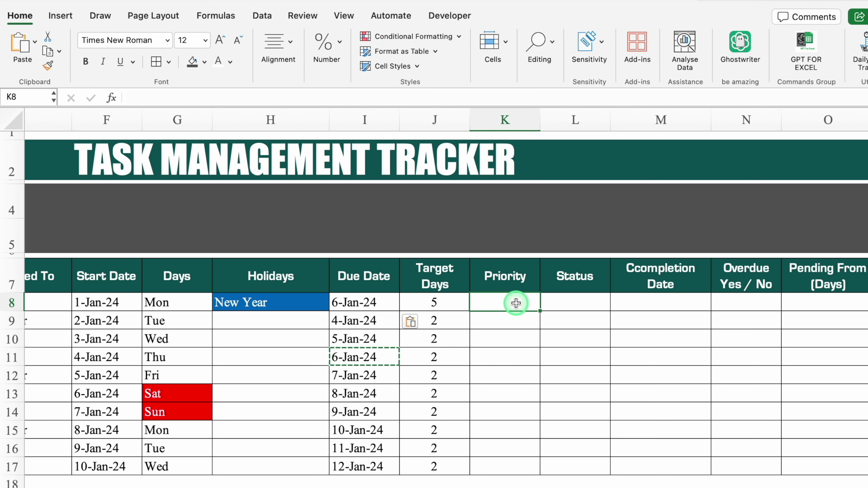
{"action": "key", "text": "Escape"}
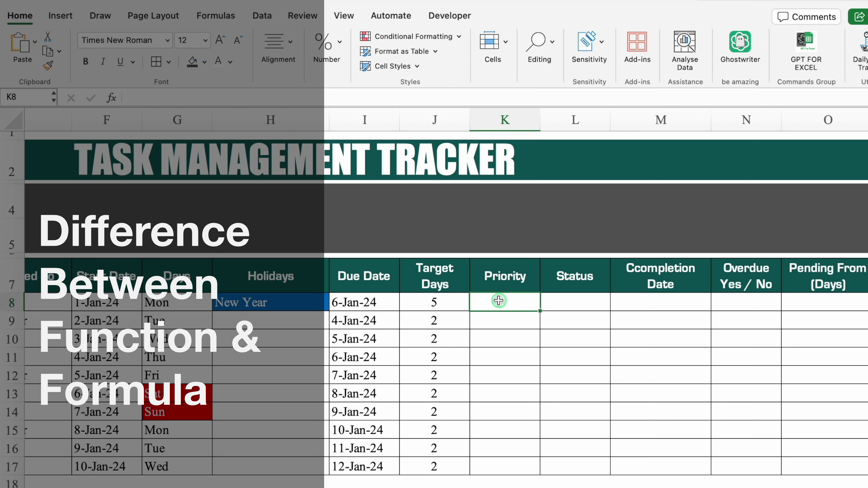
Add up the target days in K8 with the function =SUM(J8:J17), and delete that entry again.
{"action": "type", "text": "=Sum"}
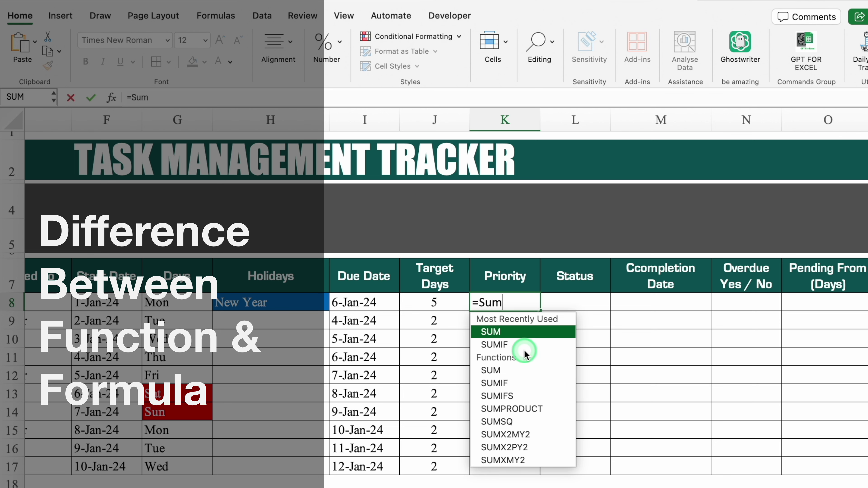
{"action": "double_click", "coordinate": [512, 333]}
{"action": "left_click_drag", "start_coordinate": [451, 303], "coordinate": [451, 462]}
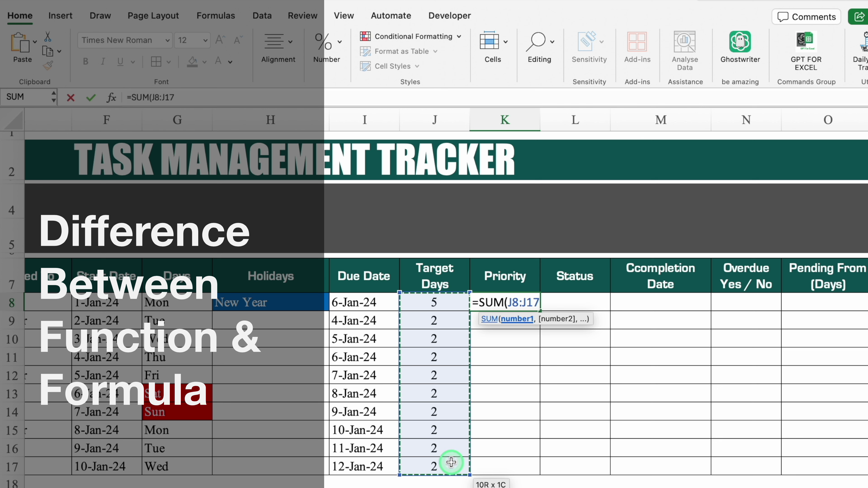
{"action": "type", "text": ")"}
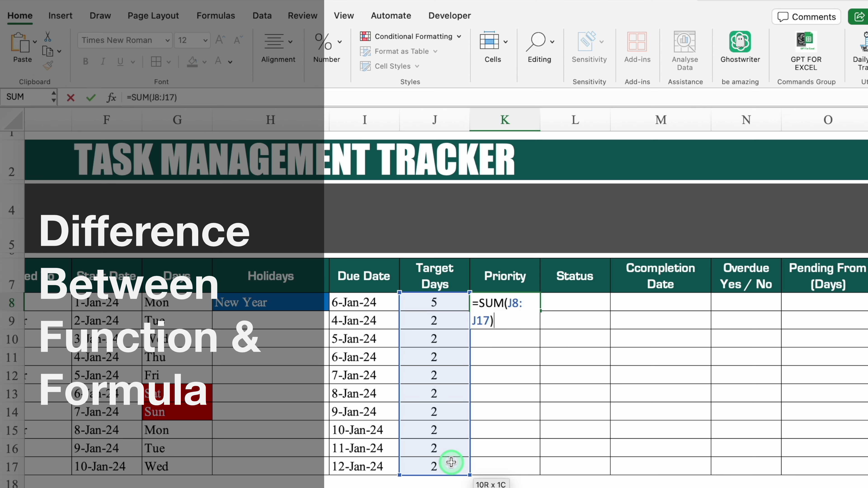
{"action": "key", "text": "Return"}
{"action": "left_click", "coordinate": [515, 300]}
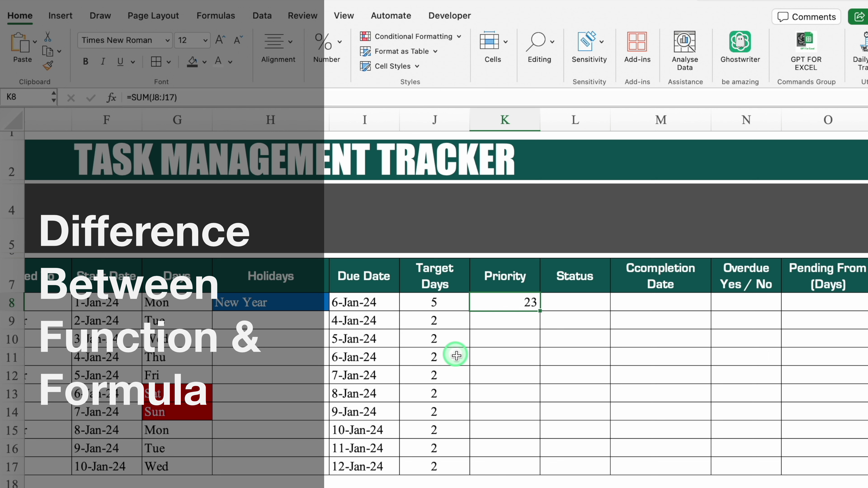
{"action": "key", "text": "Delete"}
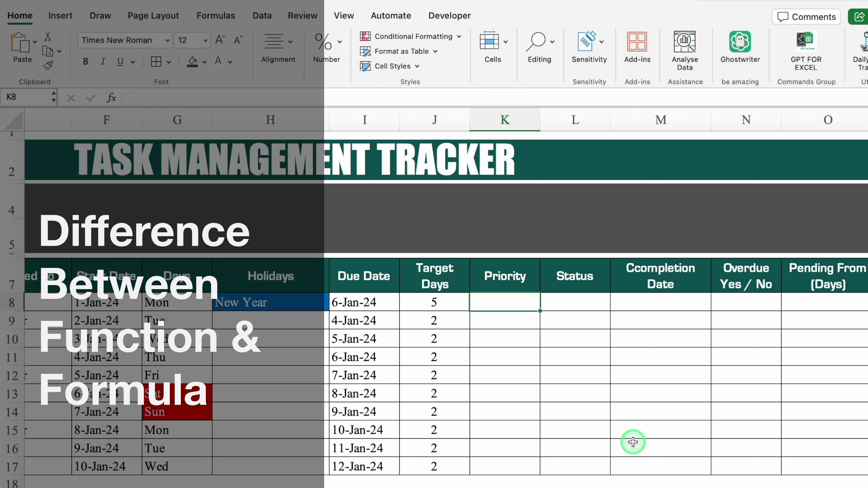
Add up the target days in K8 with the cell-by-cell formula =J8+J9+J10+J11+J12+J13+J14+J15+J16+J17, and delete that entry again.
{"action": "type", "text": "="}
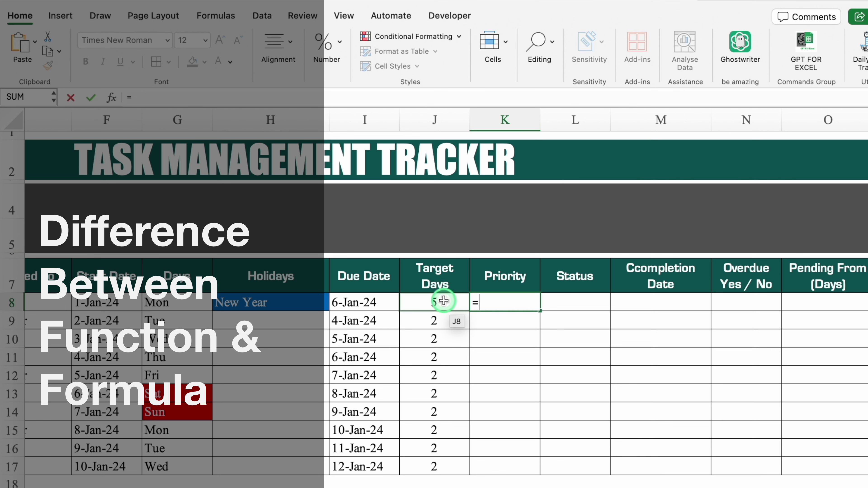
{"action": "left_click", "coordinate": [443, 300]}
{"action": "type", "text": "+"}
{"action": "left_click", "coordinate": [450, 317]}
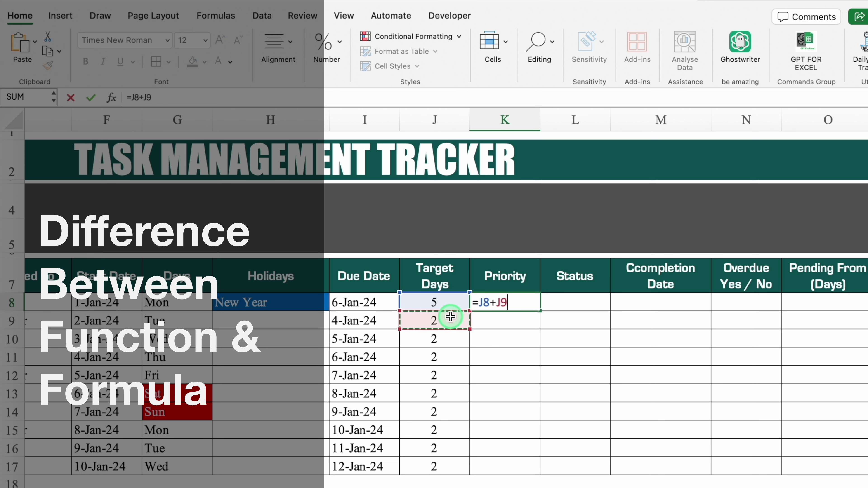
{"action": "type", "text": "+"}
{"action": "left_click", "coordinate": [449, 336]}
{"action": "type", "text": "+"}
{"action": "left_click", "coordinate": [451, 353]}
{"action": "type", "text": "+"}
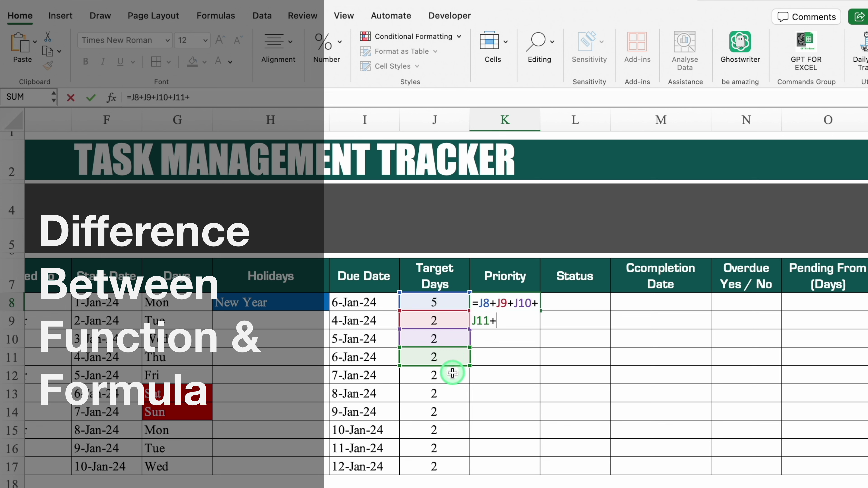
{"action": "left_click", "coordinate": [453, 376]}
{"action": "type", "text": "+"}
{"action": "left_click", "coordinate": [458, 393]}
{"action": "type", "text": "+"}
{"action": "left_click", "coordinate": [452, 411]}
{"action": "type", "text": "+"}
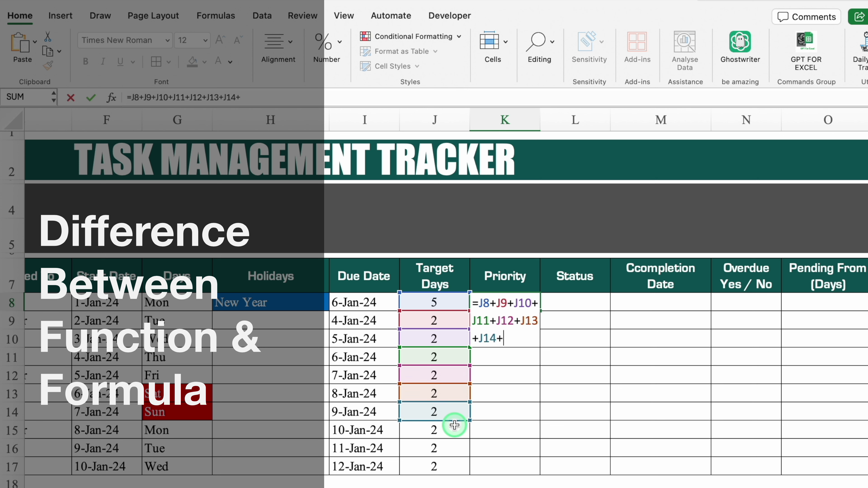
{"action": "left_click", "coordinate": [454, 428]}
{"action": "type", "text": "+"}
{"action": "left_click", "coordinate": [452, 446]}
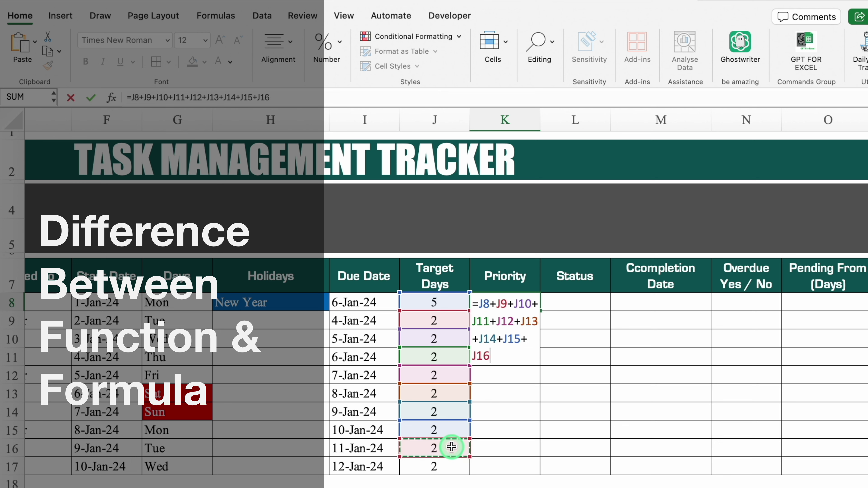
{"action": "type", "text": "+"}
{"action": "left_click", "coordinate": [442, 468]}
{"action": "key", "text": "Return"}
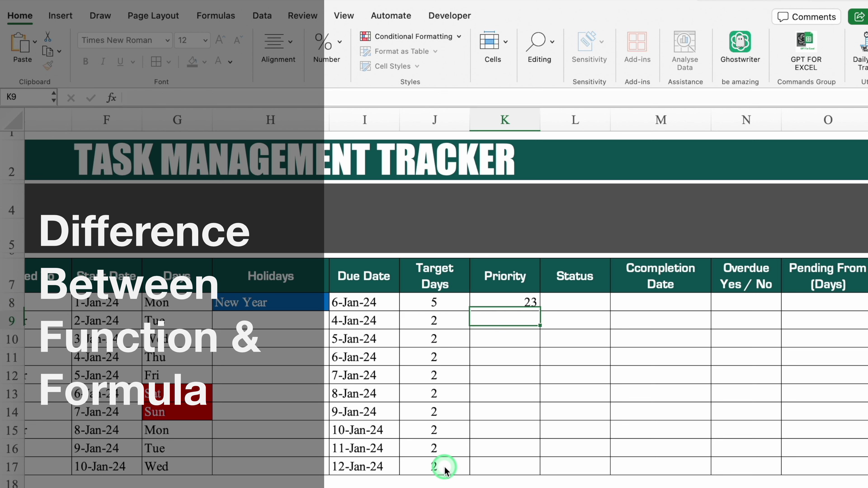
{"action": "left_click", "coordinate": [520, 306]}
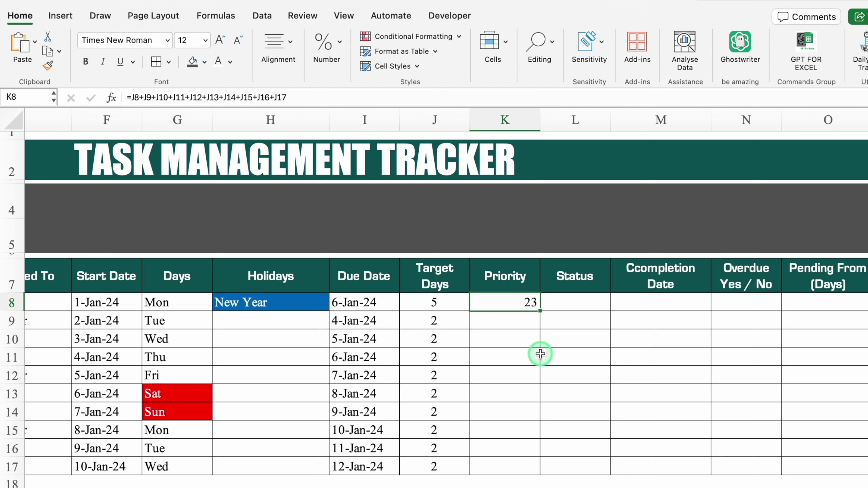
{"action": "key", "text": "Delete"}
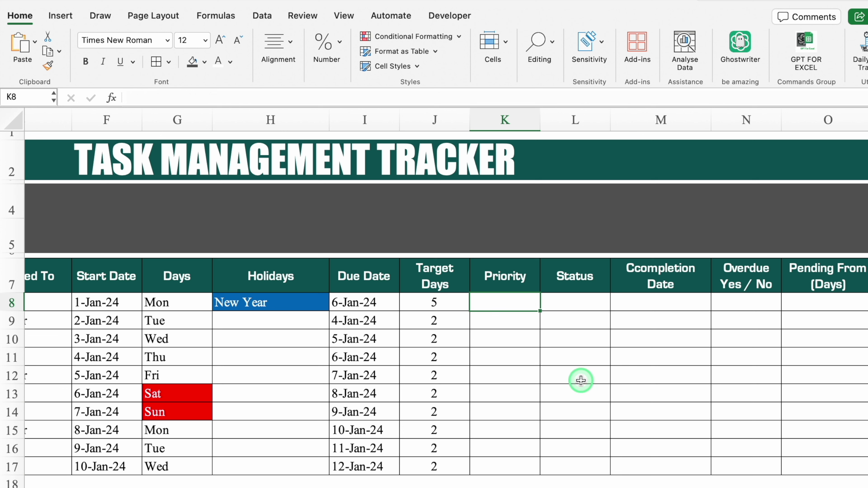
Build the priority lookup formula =VLOOKUP(J8,Settings!$C:$D,2,1) in K8, using the Max Days and Priority columns of the Settings sheet.
{"action": "type", "text": "=vlo"}
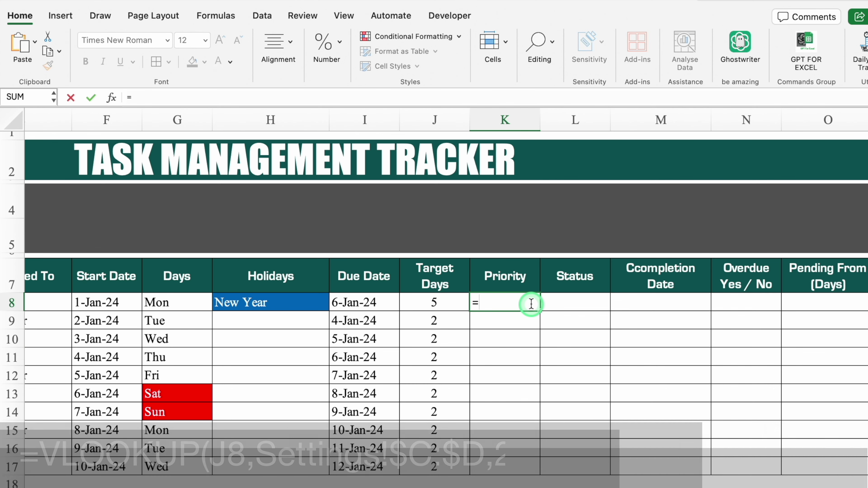
{"action": "double_click", "coordinate": [501, 331]}
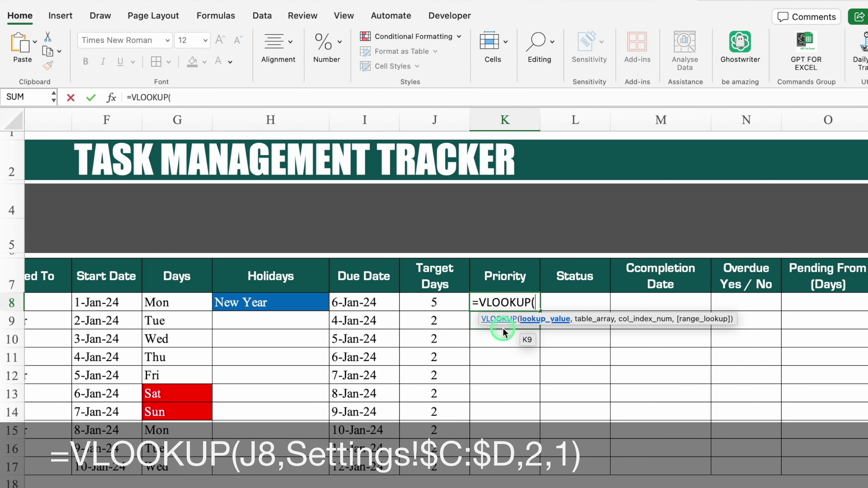
{"action": "left_click", "coordinate": [449, 301]}
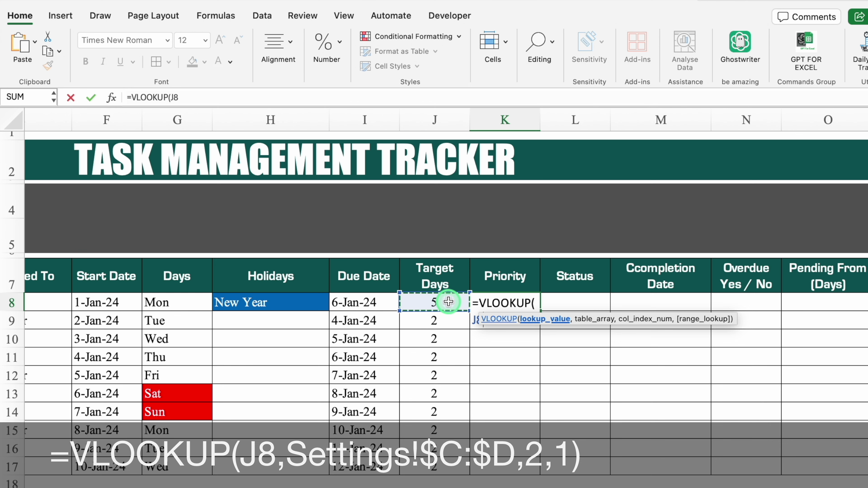
{"action": "type", "text": ","}
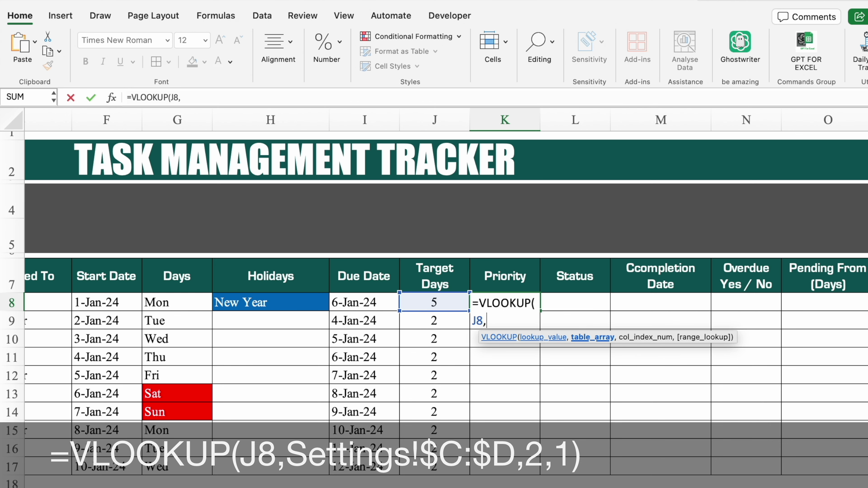
{"action": "key", "text": "ctrl+Page_Down"}
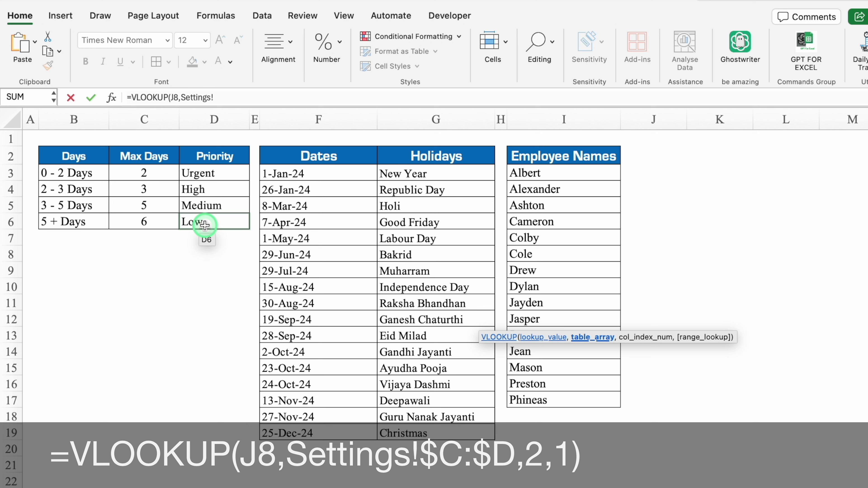
{"action": "left_click_drag", "start_coordinate": [150, 122], "coordinate": [196, 129]}
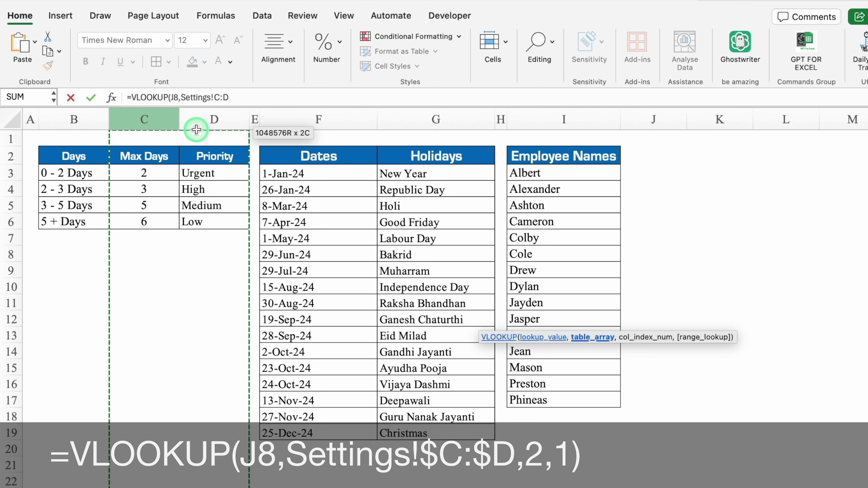
{"action": "key", "text": "F4"}
{"action": "type", "text": ","}
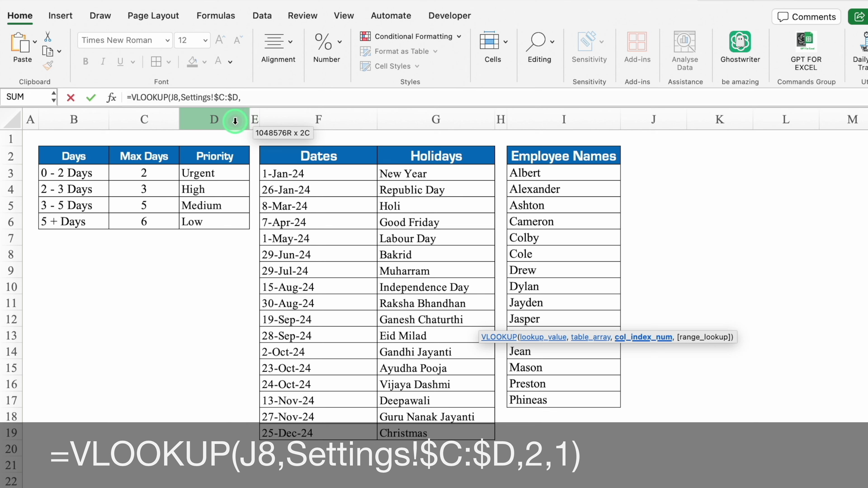
{"action": "type", "text": ","}
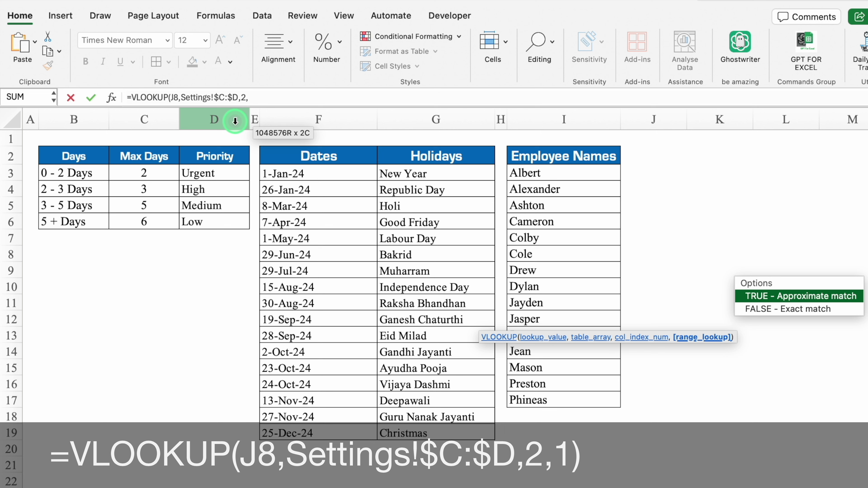
{"action": "double_click", "coordinate": [845, 297]}
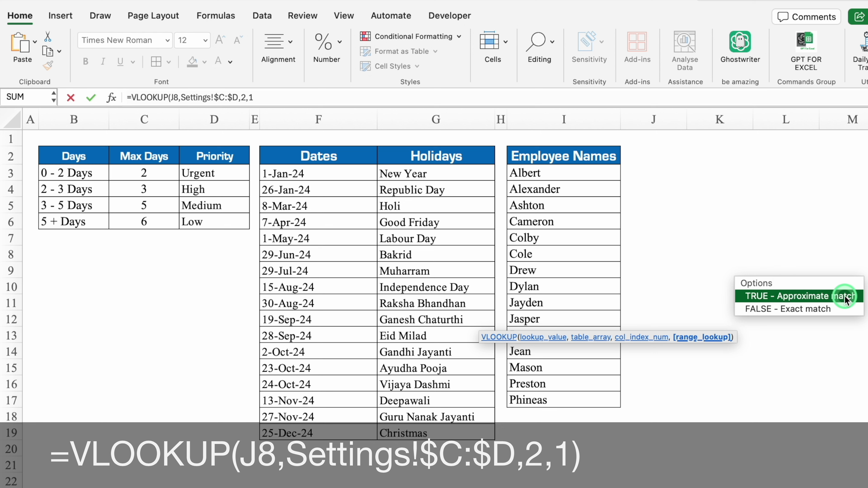
{"action": "type", "text": ")"}
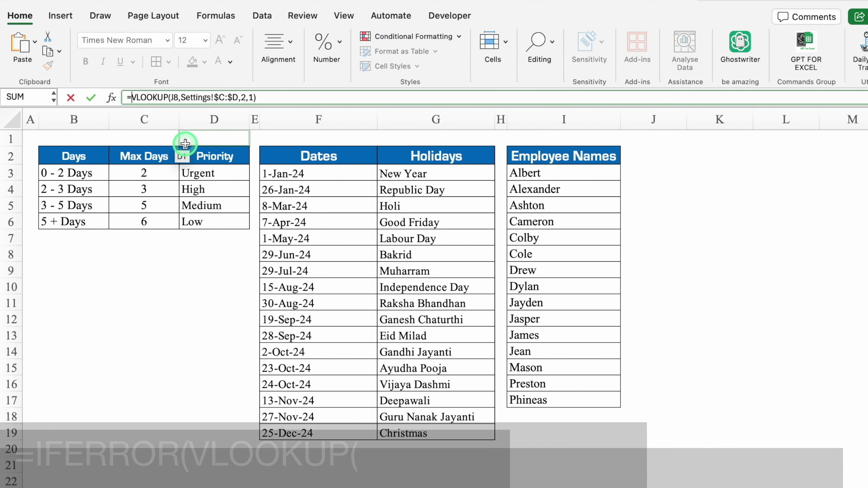
Wrap the K8 lookup in IFERROR so it reads =IFERROR(VLOOKUP(J8,Settings!$C:$D,2,1),""), and fill it down the Priority column to K17.
{"action": "type", "text": "IFE"}
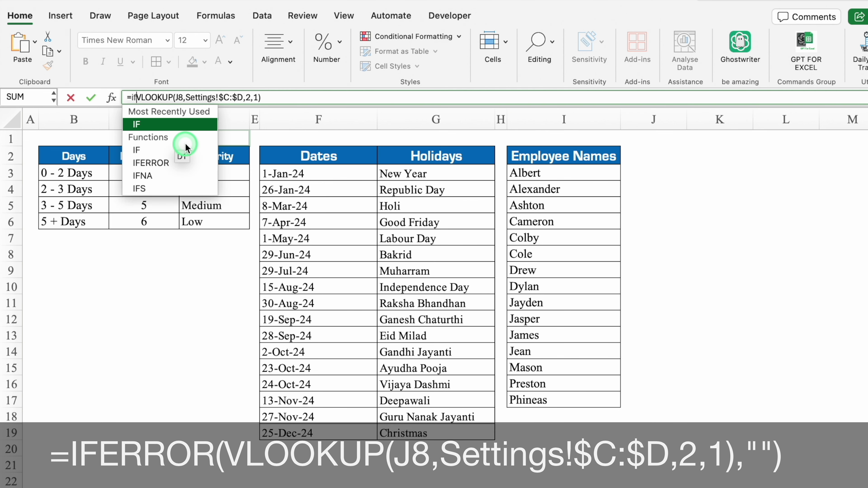
{"action": "double_click", "coordinate": [163, 123]}
{"action": "left_click", "coordinate": [298, 97]}
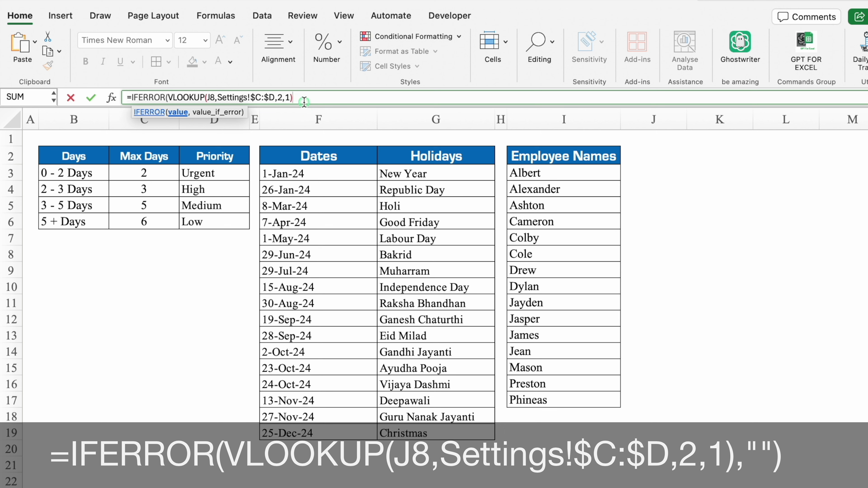
{"action": "type", "text": ",\"\""}
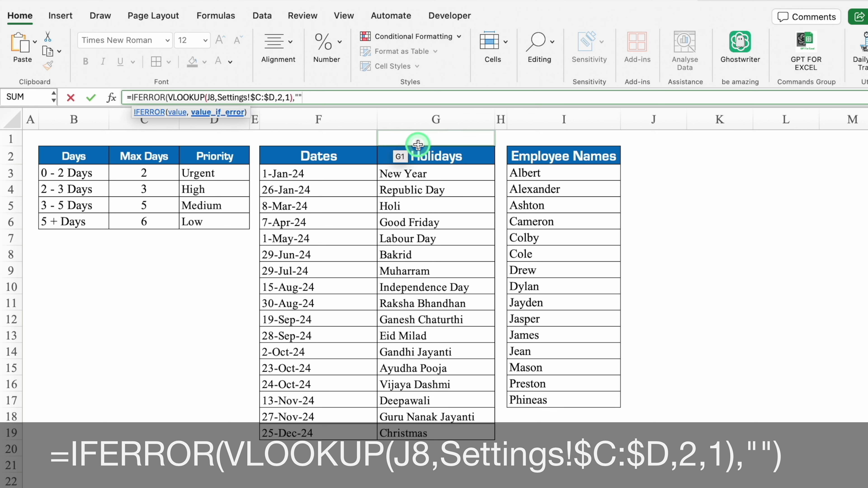
{"action": "type", "text": ")"}
{"action": "key", "text": "Return"}
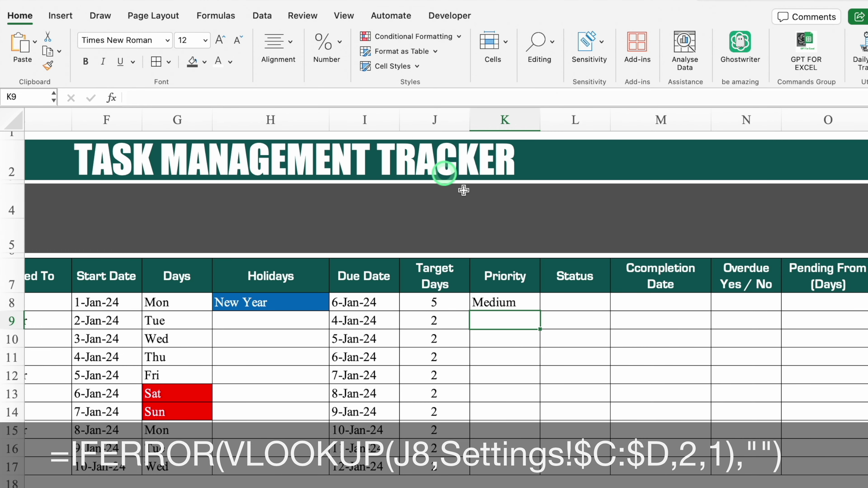
{"action": "left_click", "coordinate": [533, 304]}
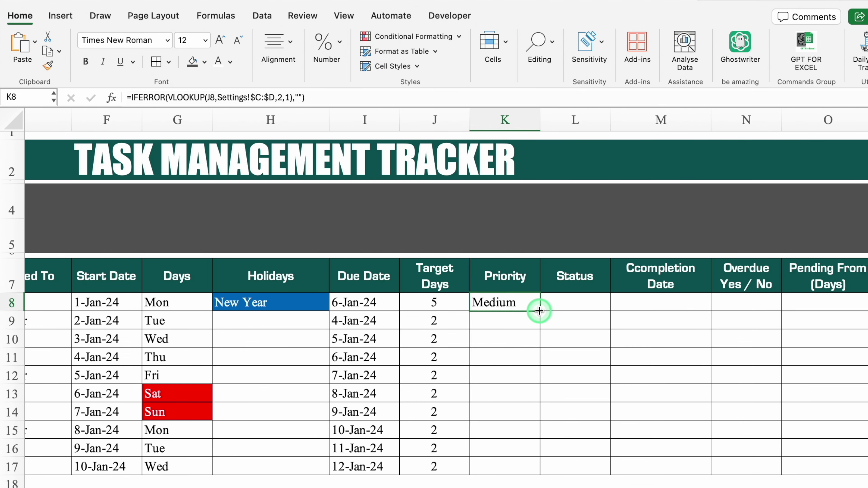
{"action": "double_click", "coordinate": [539, 310]}
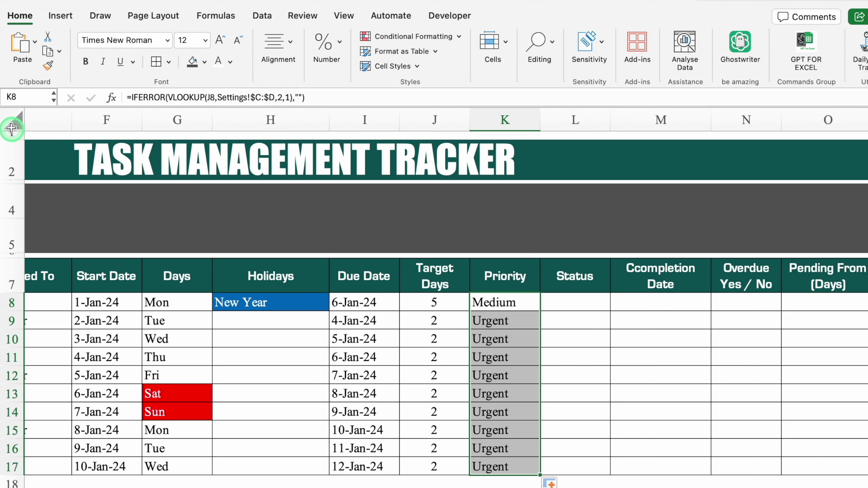
Start a conditional formatting rule for the whole sheet for cells equal to Urgent, with a customised format.
{"action": "left_click", "coordinate": [8, 121]}
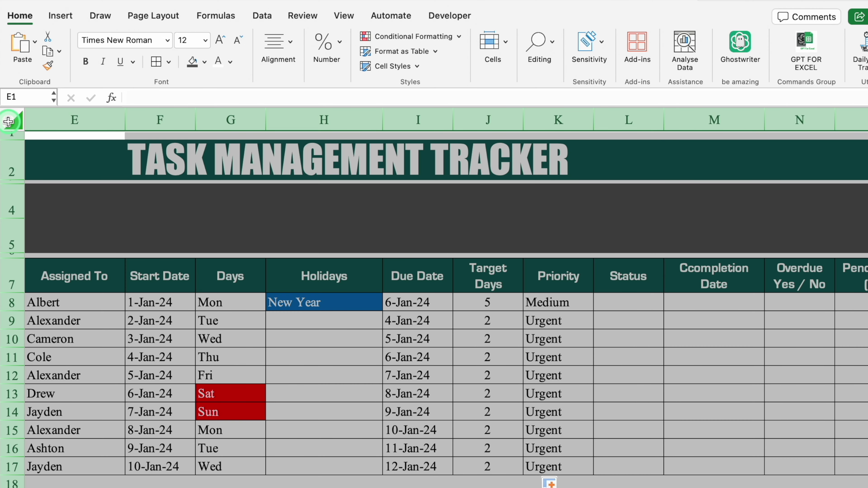
{"action": "left_click", "coordinate": [403, 37]}
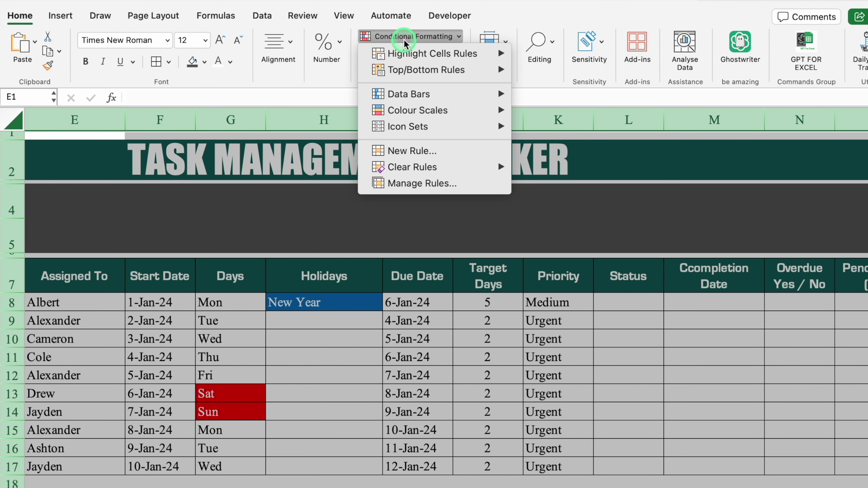
{"action": "mouse_move", "coordinate": [435, 54]}
{"action": "left_click", "coordinate": [569, 104]}
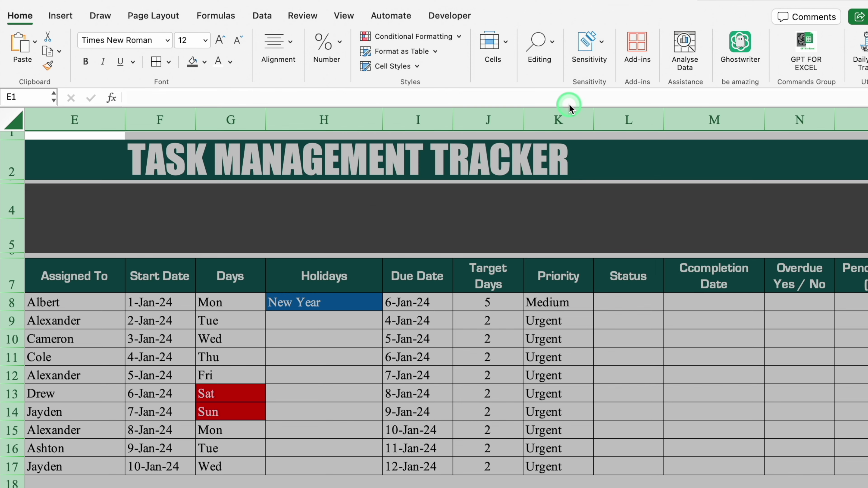
{"action": "left_click", "coordinate": [546, 172]}
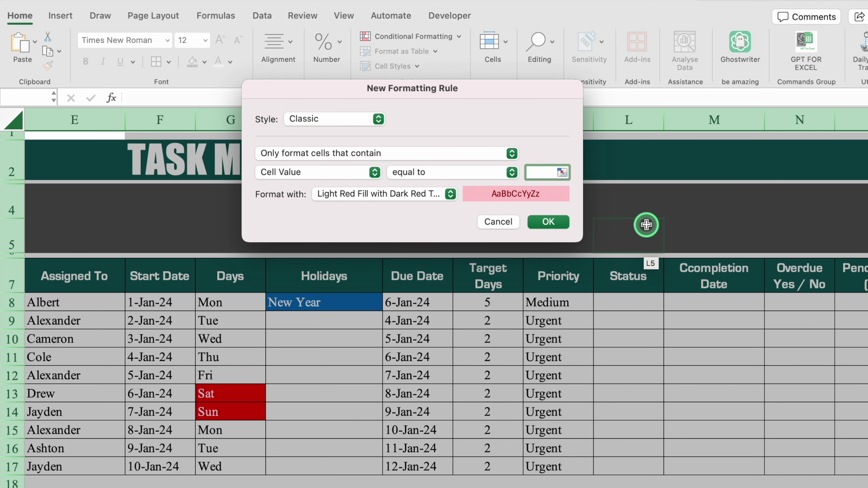
{"action": "type", "text": "Urgent"}
{"action": "left_click", "coordinate": [450, 194]}
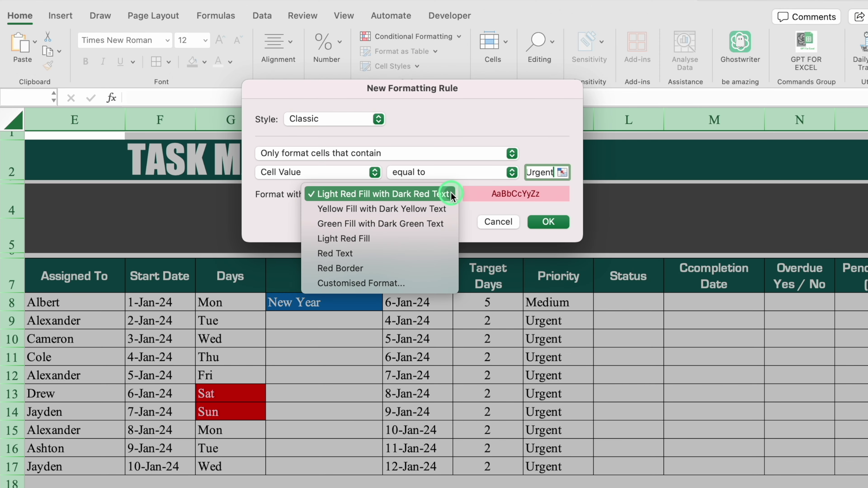
{"action": "left_click", "coordinate": [380, 284]}
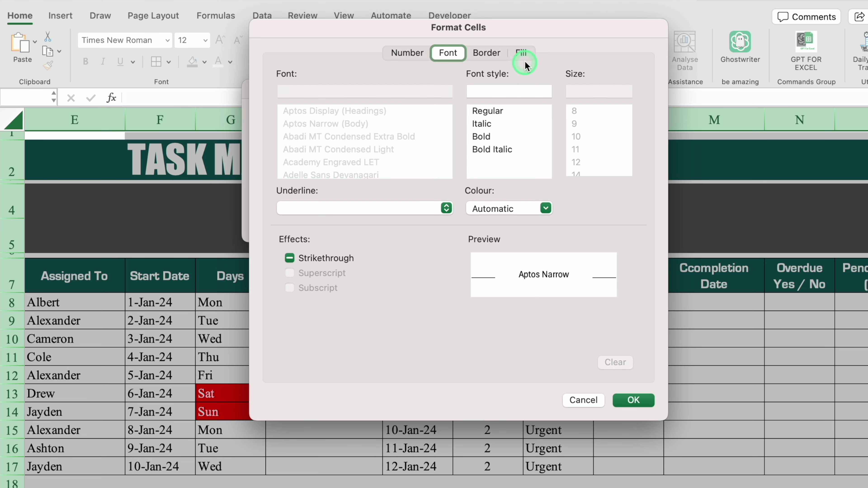
Give the Urgent rule a standard red fill and white font colour, and apply it to the sheet.
{"action": "left_click", "coordinate": [520, 52]}
{"action": "left_click", "coordinate": [415, 103]}
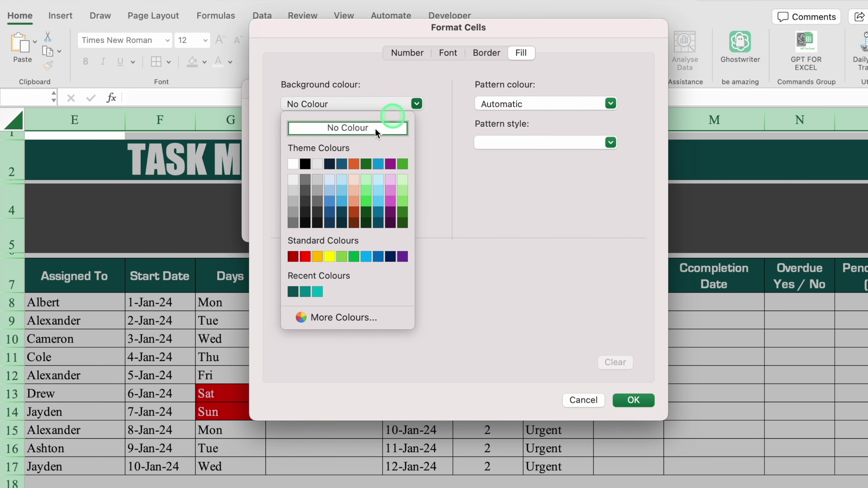
{"action": "left_click", "coordinate": [300, 254]}
{"action": "left_click", "coordinate": [447, 53]}
{"action": "left_click", "coordinate": [546, 208]}
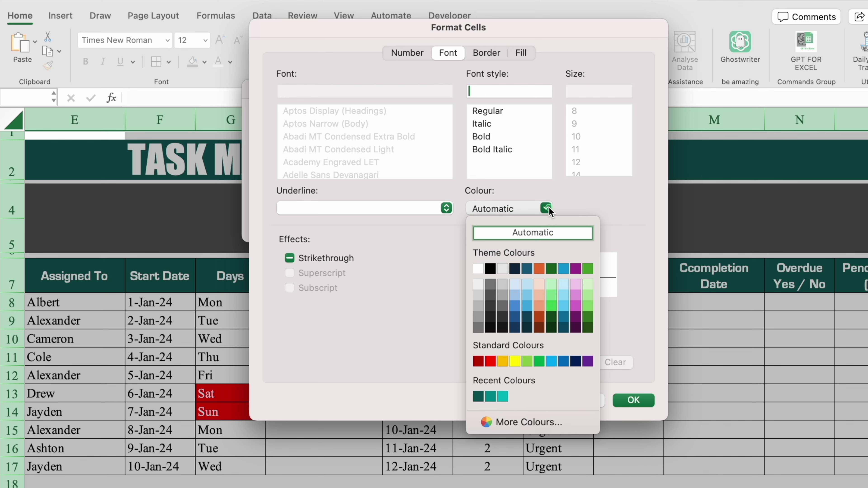
{"action": "left_click", "coordinate": [479, 268]}
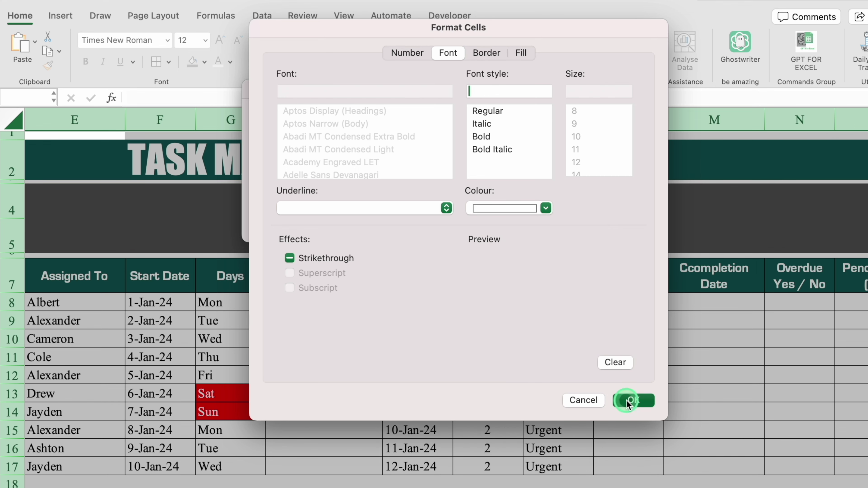
{"action": "left_click", "coordinate": [630, 401]}
{"action": "left_click", "coordinate": [550, 222]}
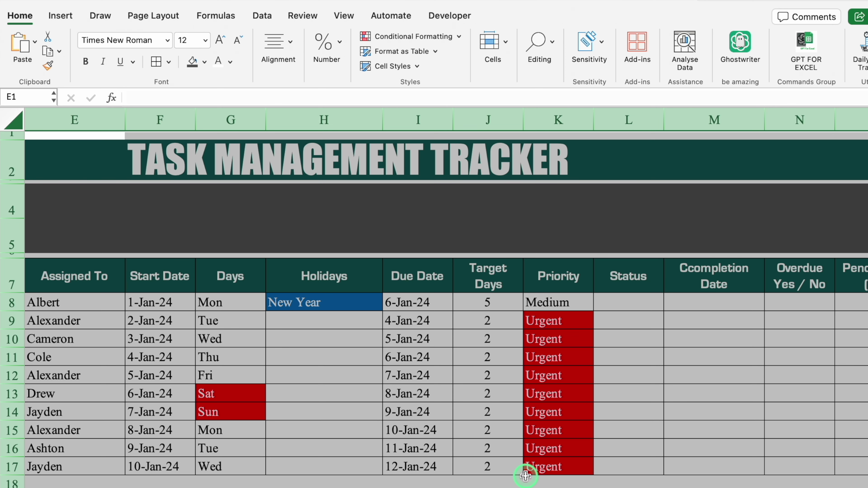
Change the due dates to 07/01/2024 in I10 and 09/01/2024 in I11.
{"action": "left_click", "coordinate": [410, 339]}
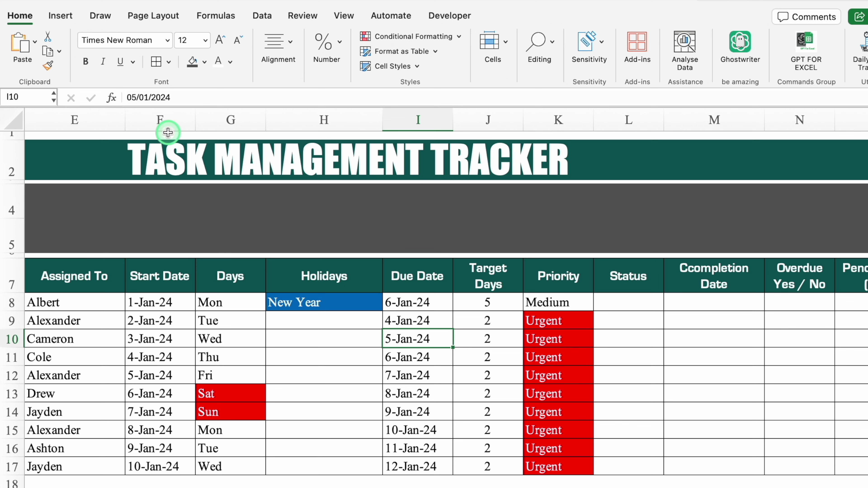
{"action": "left_click", "coordinate": [136, 97]}
{"action": "key", "text": "BackSpace"}
{"action": "type", "text": "7"}
{"action": "key", "text": "Return"}
{"action": "left_click", "coordinate": [136, 97]}
{"action": "key", "text": "BackSpace"}
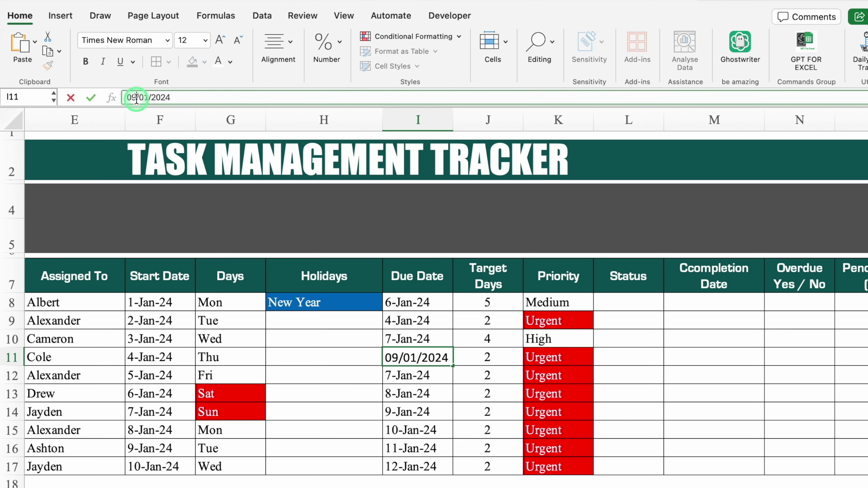
{"action": "type", "text": "9"}
{"action": "key", "text": "Return"}
Set the due date in I12 to 15/01/2024.
{"action": "left_click", "coordinate": [136, 97]}
{"action": "key", "text": "BackSpace"}
{"action": "key", "text": "BackSpace"}
{"action": "type", "text": "15"}
{"action": "key", "text": "Return"}
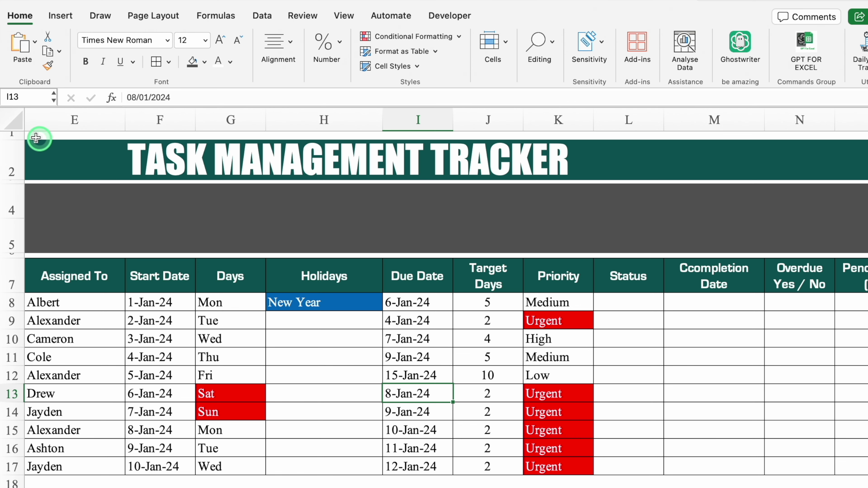
Start a conditional formatting rule for the whole sheet for cells equal to High, with a customised format.
{"action": "left_click", "coordinate": [14, 122]}
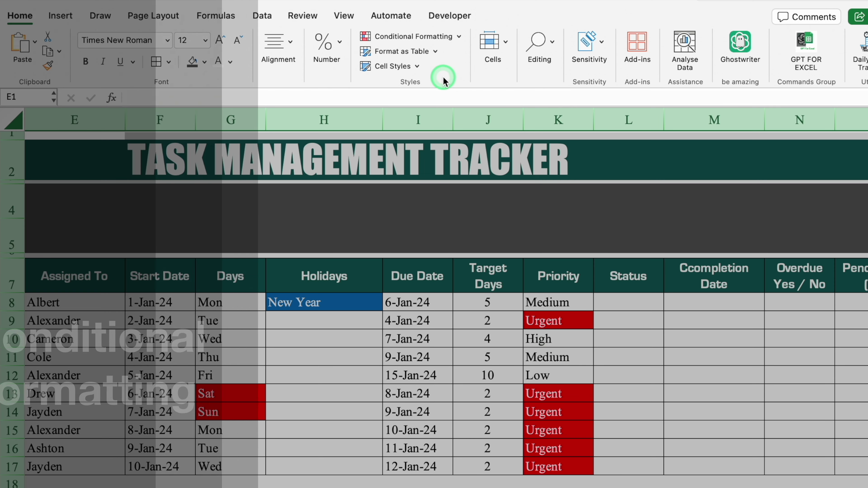
{"action": "left_click", "coordinate": [414, 37]}
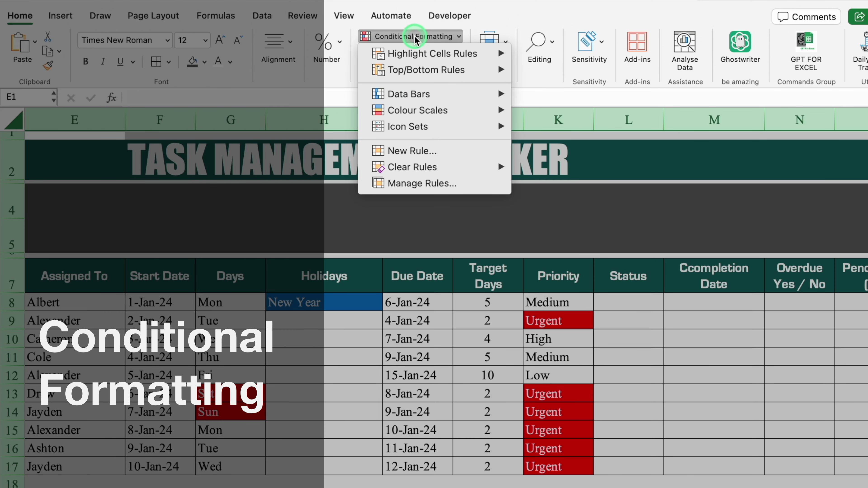
{"action": "mouse_move", "coordinate": [443, 53]}
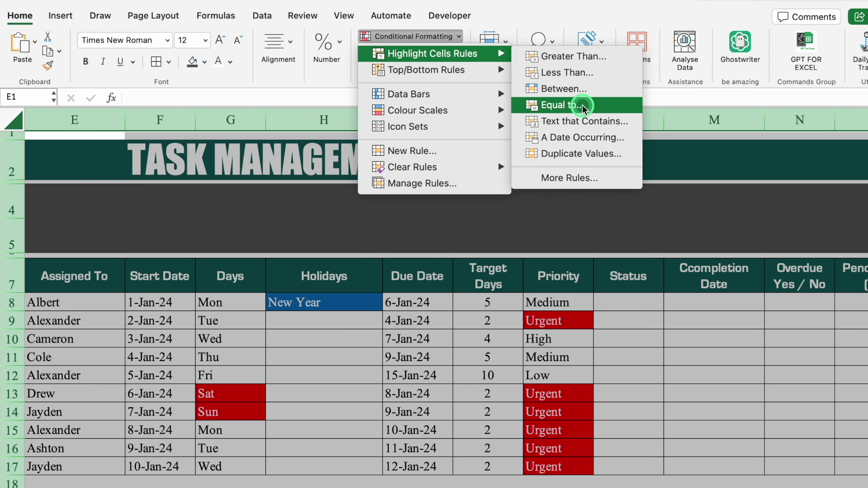
{"action": "left_click", "coordinate": [581, 106]}
{"action": "left_click", "coordinate": [552, 174]}
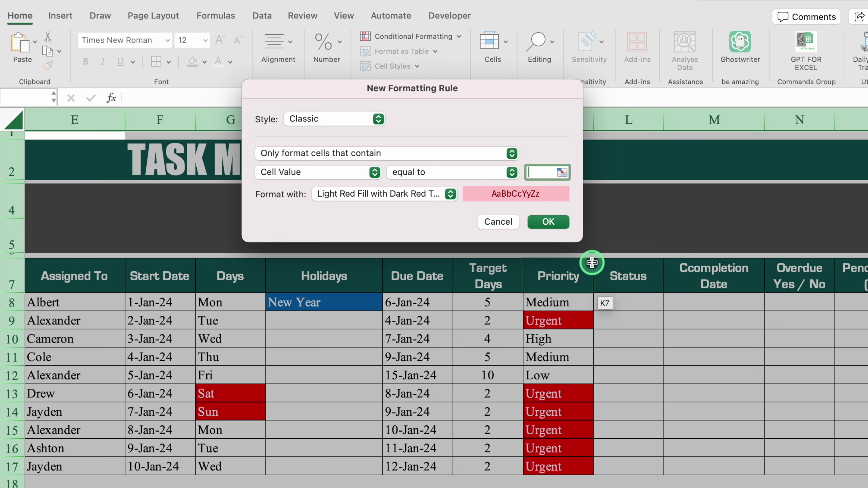
{"action": "type", "text": "High"}
{"action": "left_click", "coordinate": [450, 194]}
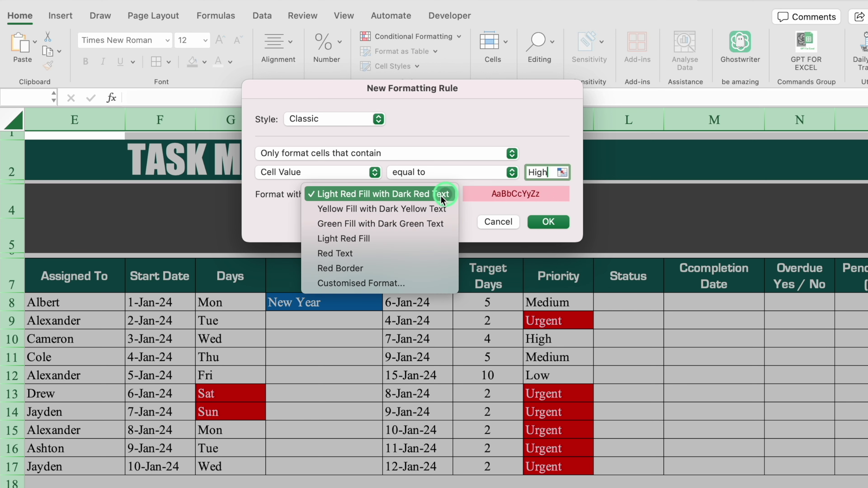
{"action": "left_click", "coordinate": [389, 283]}
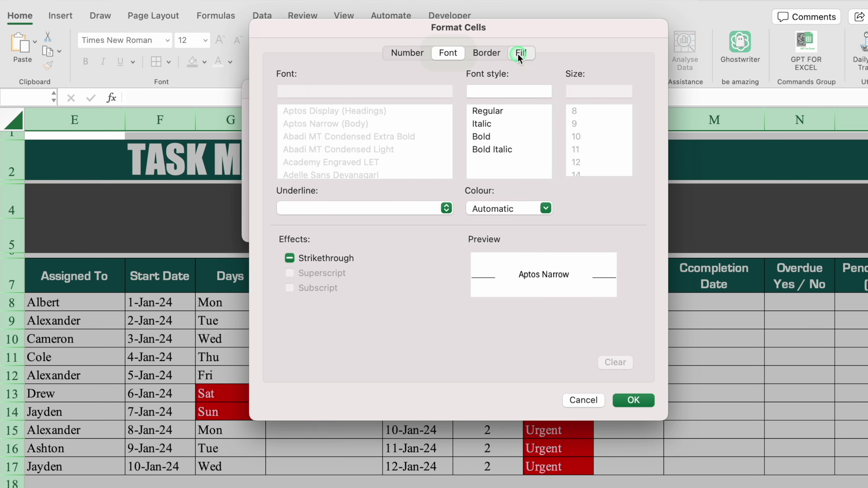
Give the High rule a standard purple fill and yellow font colour, and apply it to the sheet.
{"action": "left_click", "coordinate": [517, 54]}
{"action": "left_click", "coordinate": [416, 103]}
{"action": "left_click", "coordinate": [403, 256]}
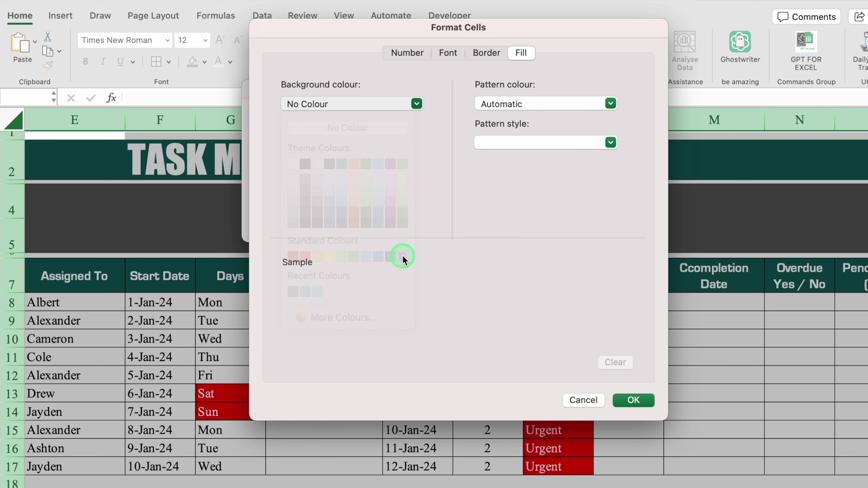
{"action": "left_click", "coordinate": [448, 53]}
{"action": "left_click", "coordinate": [545, 207]}
{"action": "left_click", "coordinate": [500, 297]}
{"action": "left_click", "coordinate": [514, 362]}
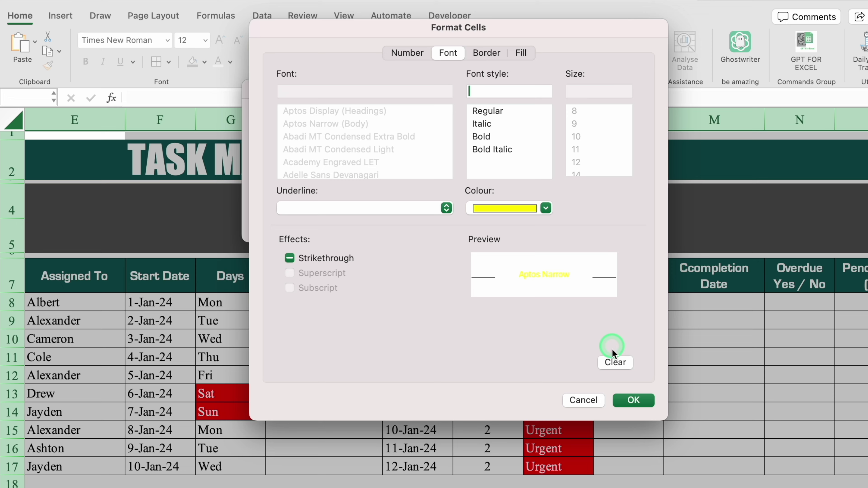
{"action": "left_click", "coordinate": [635, 400]}
{"action": "left_click", "coordinate": [550, 220]}
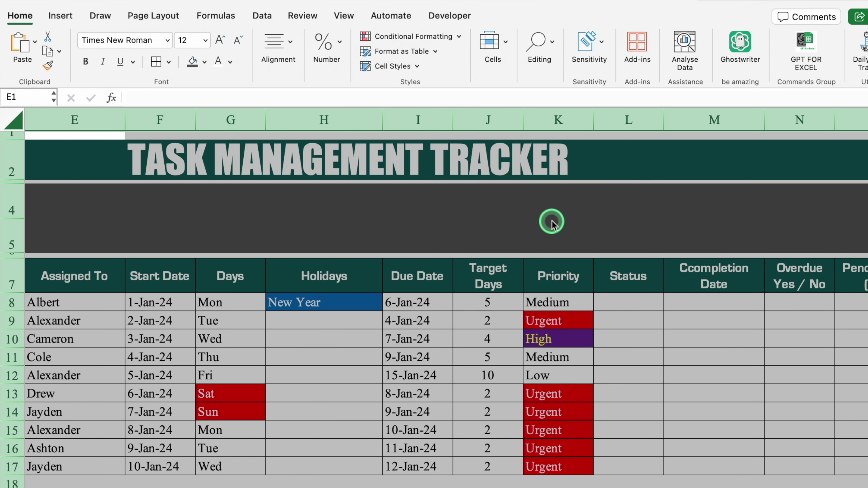
Add equal-to rules giving Medium a gold fill and Low a light blue fill with white font.
{"action": "left_click", "coordinate": [577, 108]}
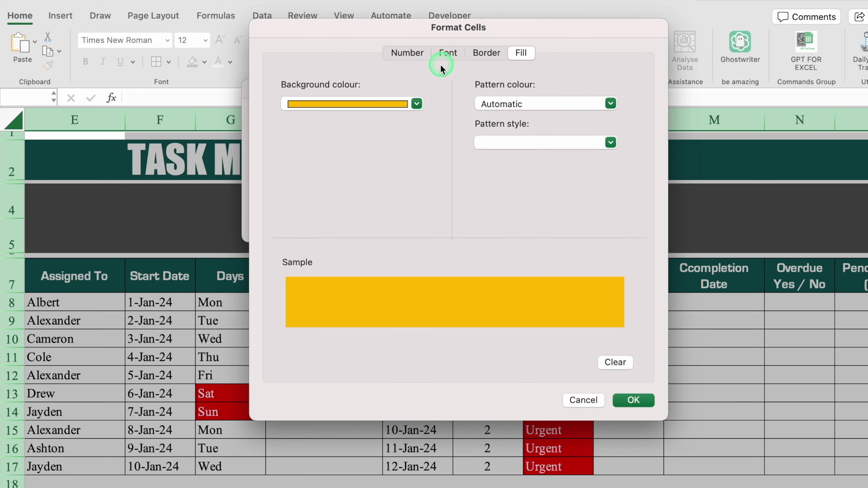
{"action": "left_click", "coordinate": [631, 399]}
{"action": "key", "text": "Return"}
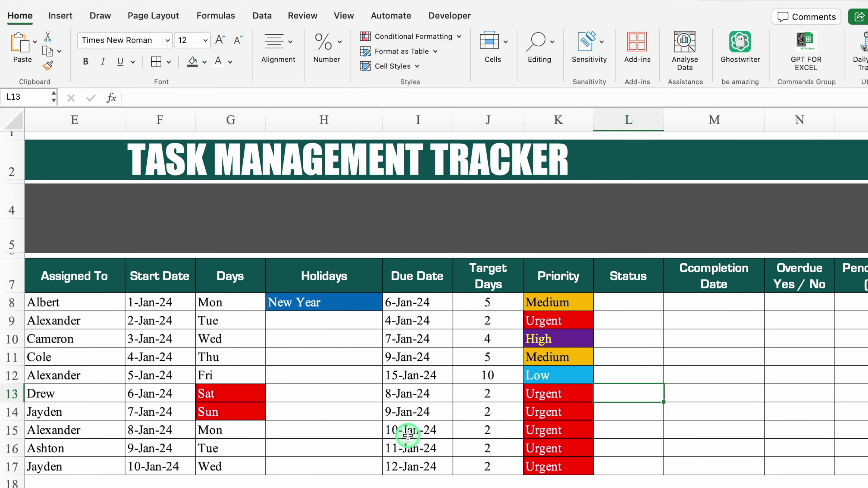
Set the due date in I14 to 19/01/2024.
{"action": "left_click", "coordinate": [418, 413]}
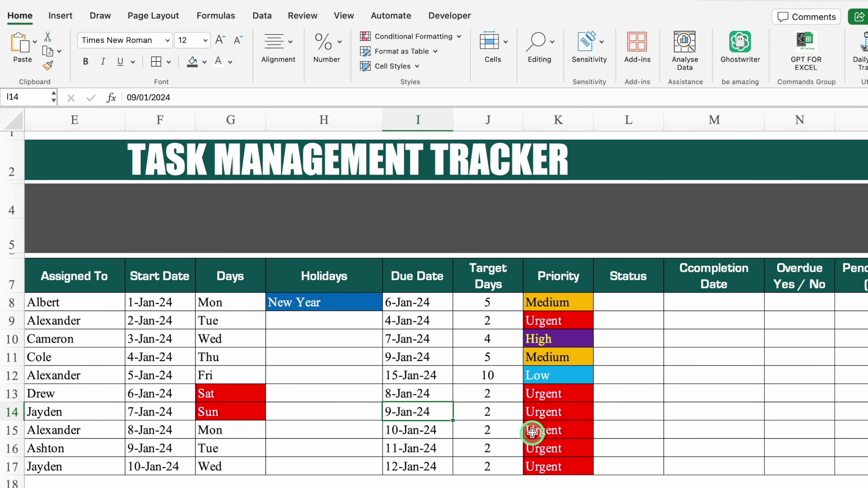
{"action": "left_click", "coordinate": [132, 98]}
{"action": "key", "text": "BackSpace"}
{"action": "type", "text": "1"}
{"action": "key", "text": "Return"}
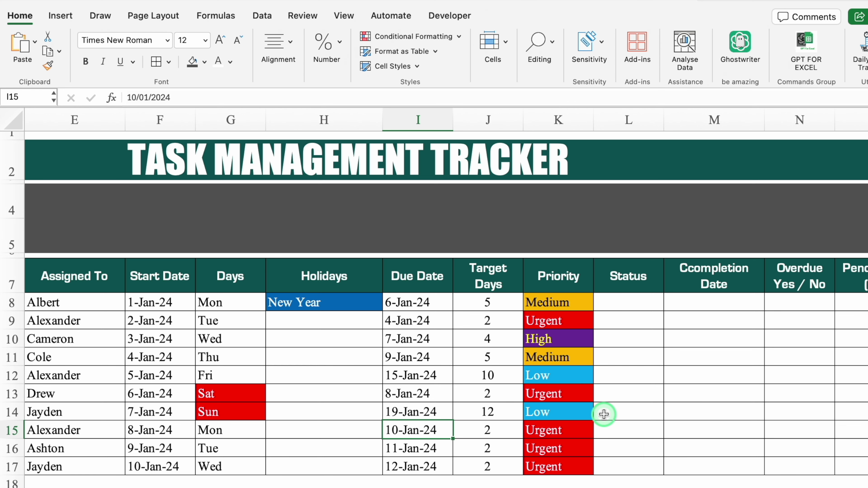
Copy the due dates in I8:I17 into the completion date column starting at M8.
{"action": "scroll", "coordinate": [252, 301], "scroll_direction": "right", "scroll_amount": 2}
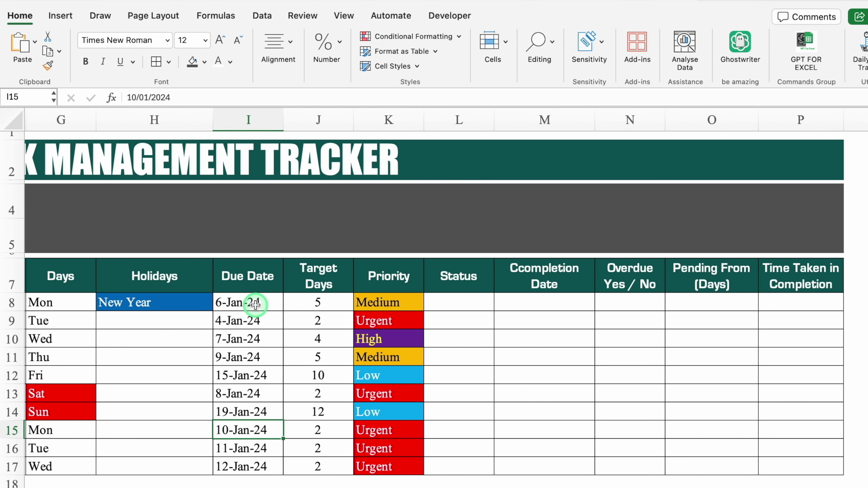
{"action": "left_click", "coordinate": [566, 301]}
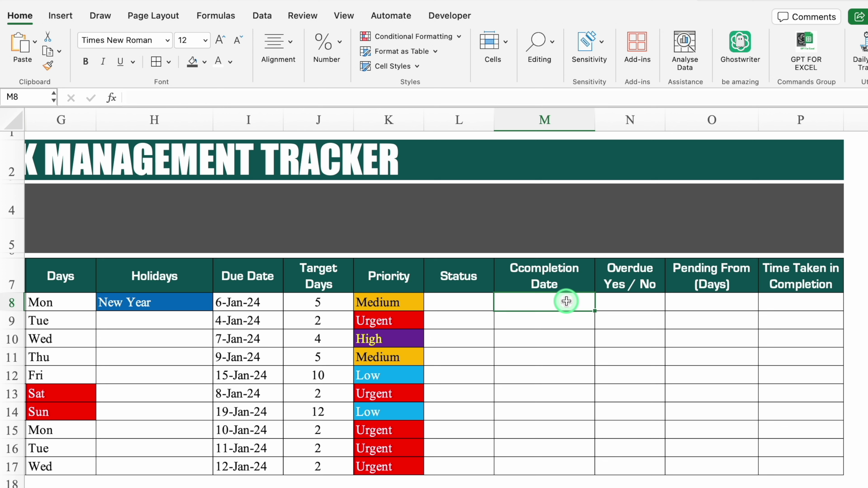
{"action": "left_click_drag", "start_coordinate": [273, 309], "coordinate": [262, 465]}
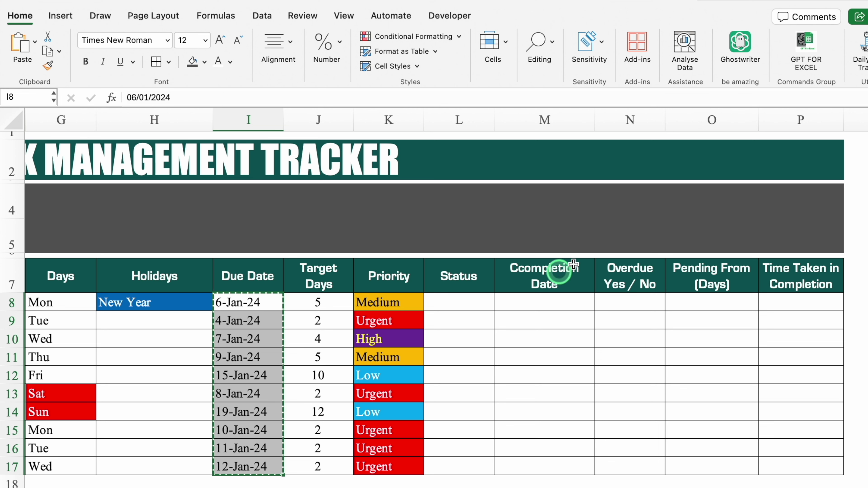
{"action": "key", "text": "super+c"}
{"action": "left_click", "coordinate": [554, 302]}
{"action": "key", "text": "super+v"}
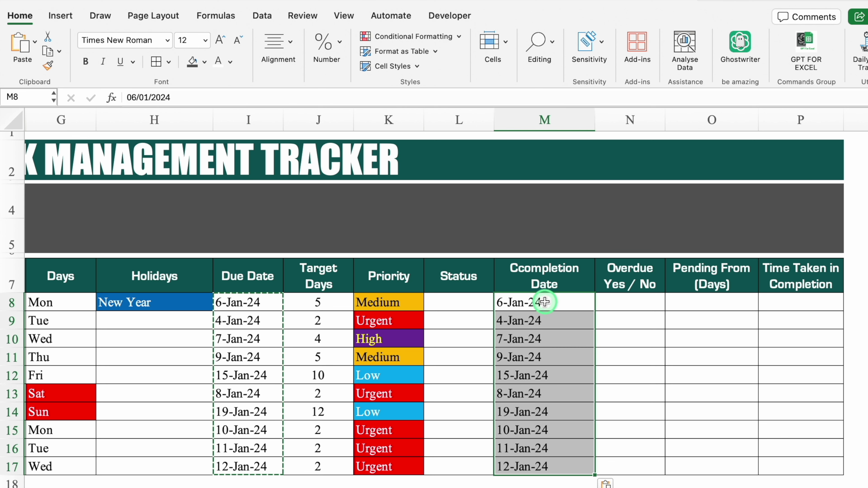
Change the completion dates to 17/01/2024 in M10 and 25/01/2024 in M12.
{"action": "left_click", "coordinate": [131, 99]}
{"action": "key", "text": "BackSpace"}
{"action": "type", "text": "1"}
{"action": "key", "text": "Return"}
{"action": "key", "text": "Return"}
{"action": "left_click", "coordinate": [131, 99]}
{"action": "key", "text": "BackSpace"}
{"action": "type", "text": "2"}
{"action": "key", "text": "Return"}
{"action": "key", "text": "Return"}
Change the completion dates to 29/01/2024 in M14 and 15/01/2024 in M16.
{"action": "left_click", "coordinate": [131, 98]}
{"action": "key", "text": "BackSpace"}
{"action": "type", "text": "2"}
{"action": "key", "text": "Return"}
{"action": "key", "text": "Return"}
{"action": "left_click", "coordinate": [136, 98]}
{"action": "key", "text": "BackSpace"}
{"action": "type", "text": "5"}
{"action": "left_click", "coordinate": [467, 302]}
{"action": "left_click", "coordinate": [608, 300]}
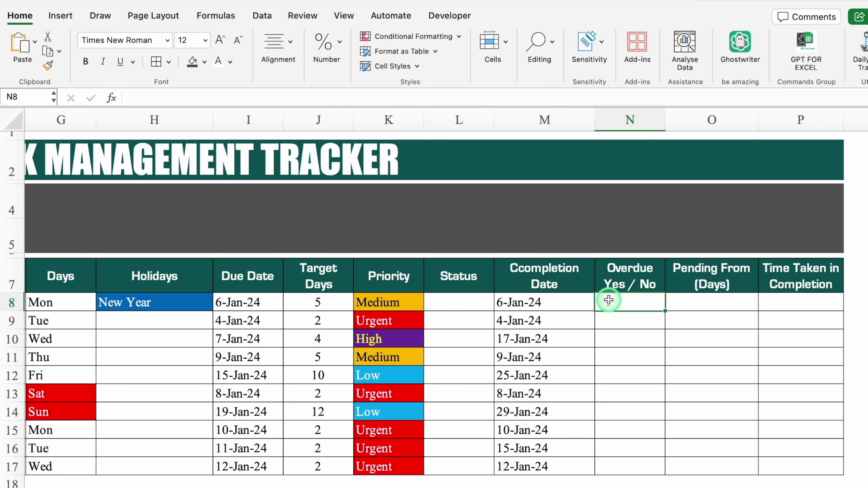
{"action": "left_click", "coordinate": [697, 304]}
{"action": "left_click", "coordinate": [799, 303]}
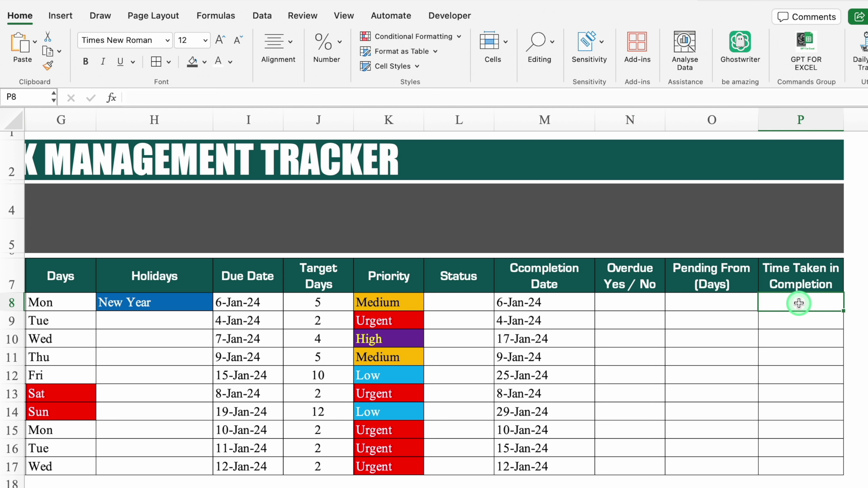
{"action": "left_click", "coordinate": [735, 301]}
Correct the spelling of the header in M7 to Completion Date.
{"action": "left_click", "coordinate": [567, 281]}
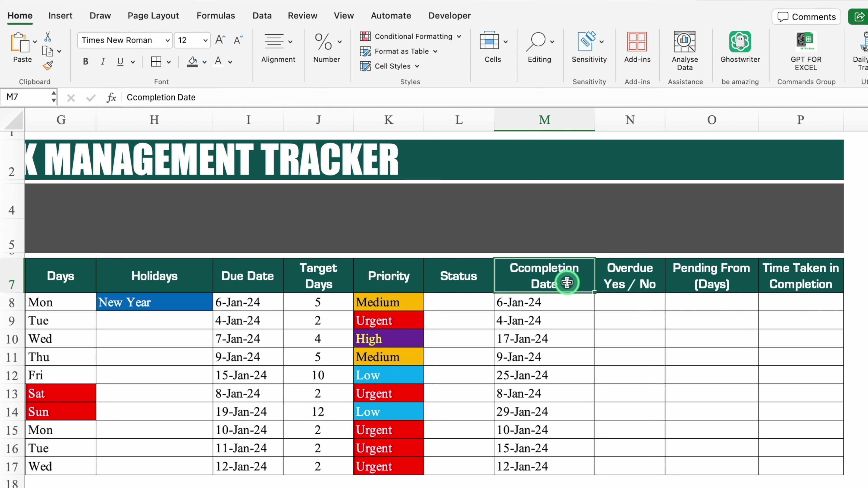
{"action": "left_click", "coordinate": [135, 97]}
{"action": "key", "text": "BackSpace"}
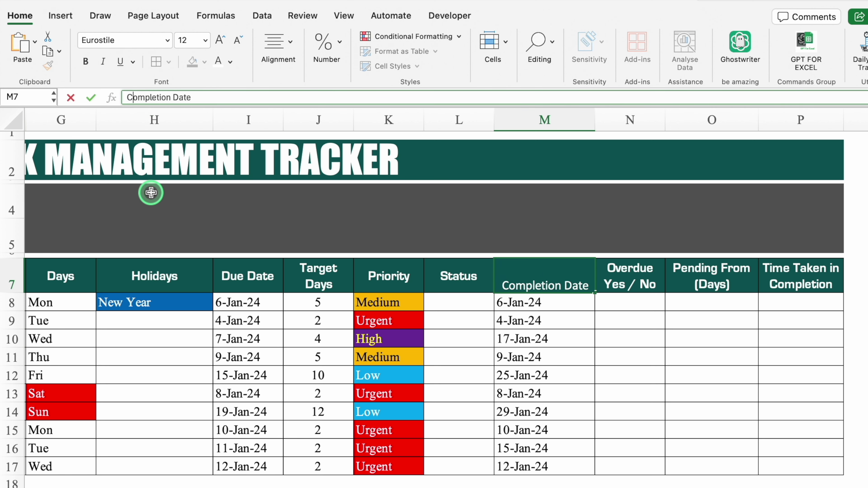
{"action": "key", "text": "Return"}
Enter the formula =TODAY() in O8 under Pending From (Days).
{"action": "left_click", "coordinate": [642, 303]}
{"action": "key", "text": "Tab"}
{"action": "type", "text": "=tod"}
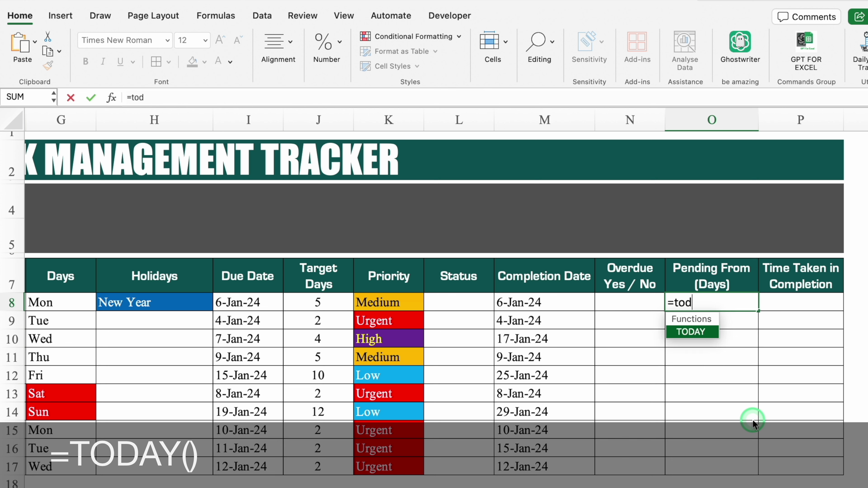
{"action": "key", "text": "Tab"}
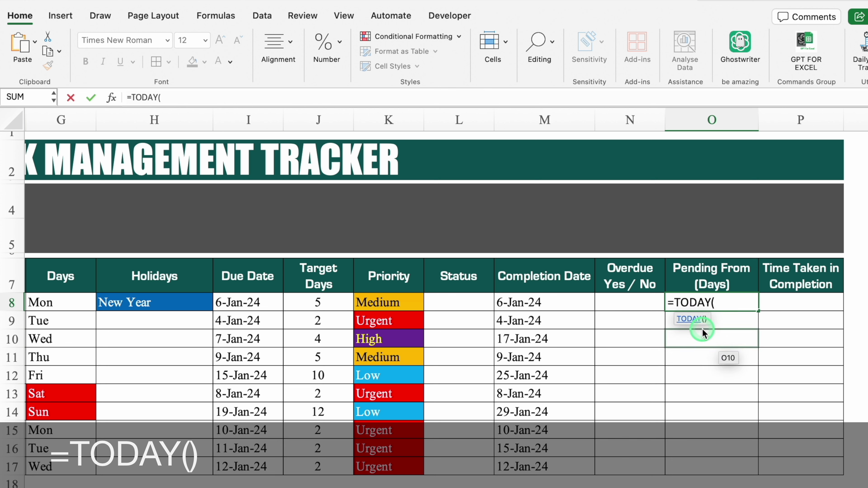
{"action": "type", "text": ")"}
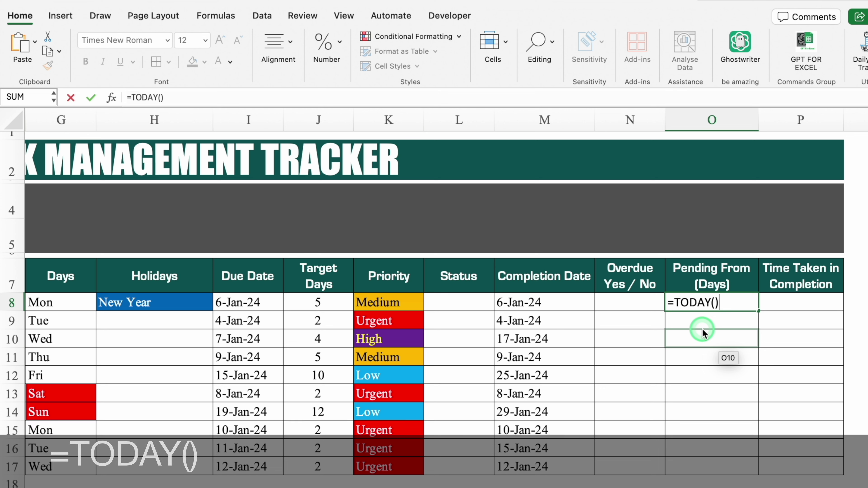
{"action": "key", "text": "Return"}
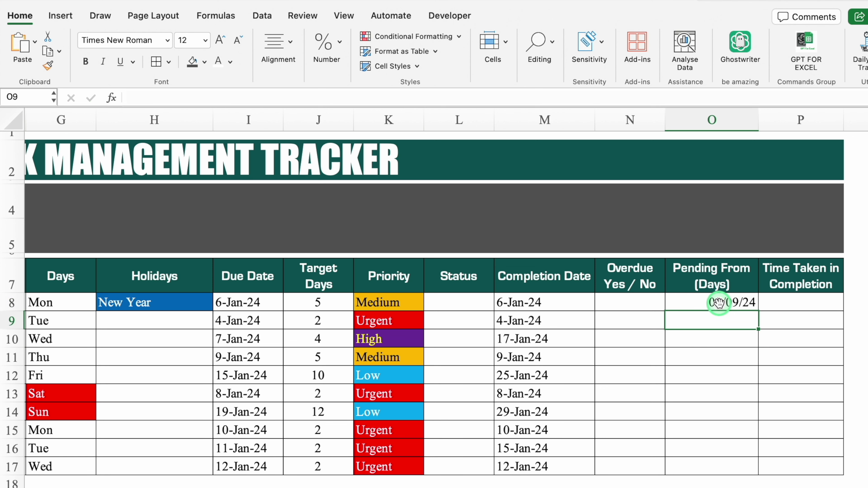
Extend the formula in O8 to subtract the start date, making it =TODAY()-F8.
{"action": "left_click", "coordinate": [719, 302]}
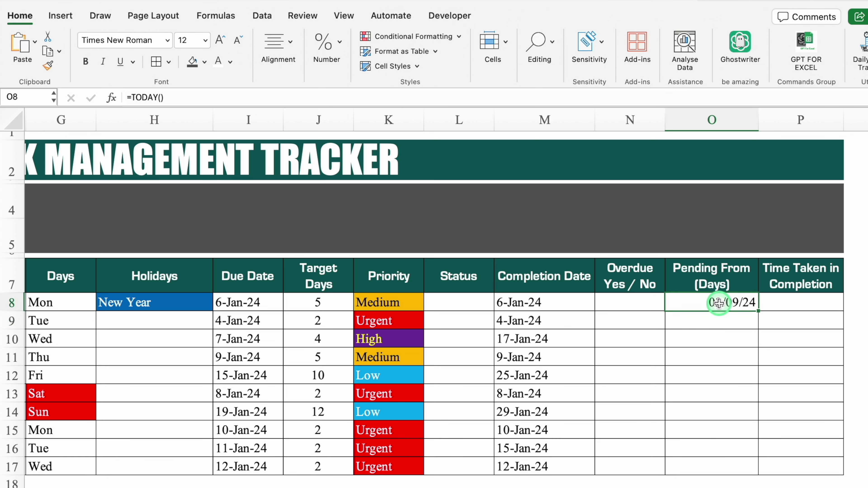
{"action": "left_click", "coordinate": [212, 94]}
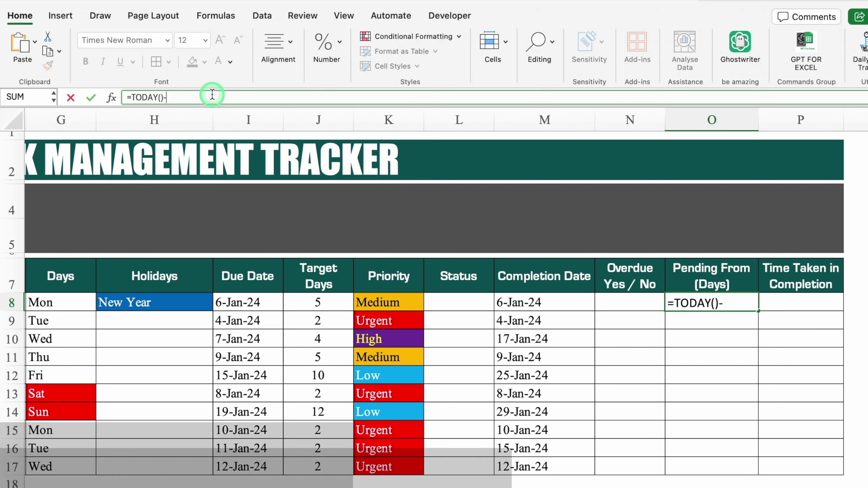
{"action": "type", "text": "-"}
{"action": "scroll", "coordinate": [338, 352], "scroll_direction": "left", "scroll_amount": 10}
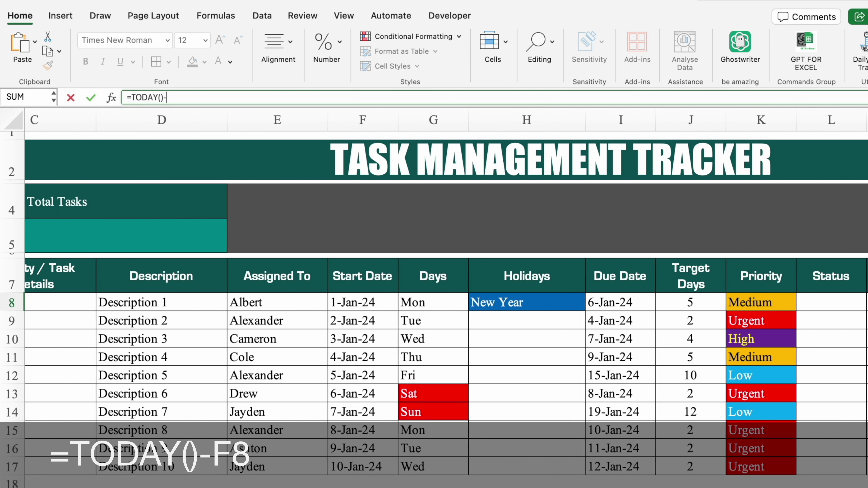
{"action": "left_click", "coordinate": [382, 302]}
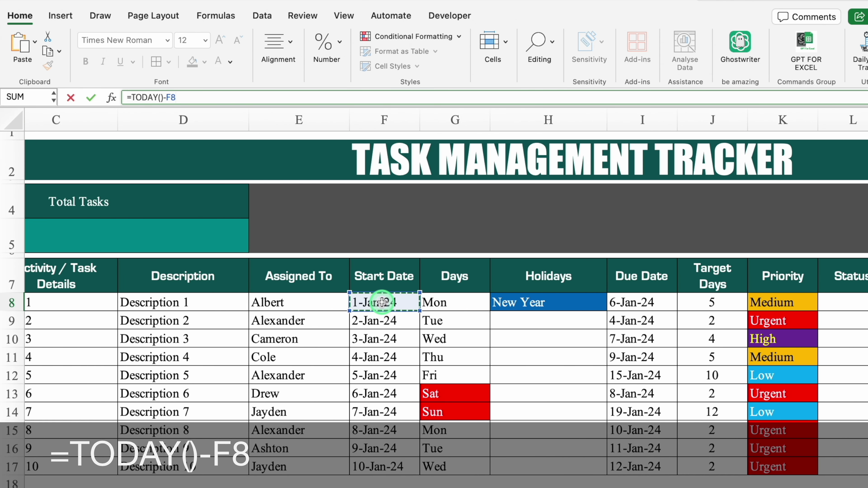
{"action": "key", "text": "Return"}
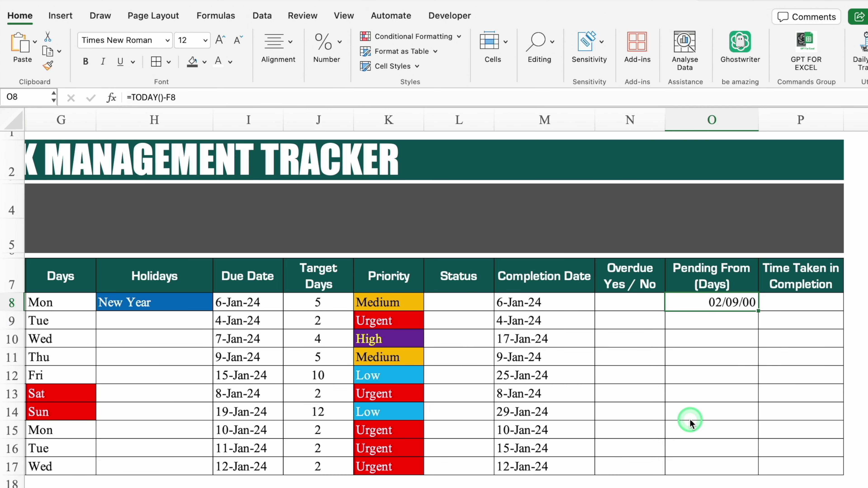
{"action": "left_click_drag", "start_coordinate": [717, 304], "coordinate": [795, 464]}
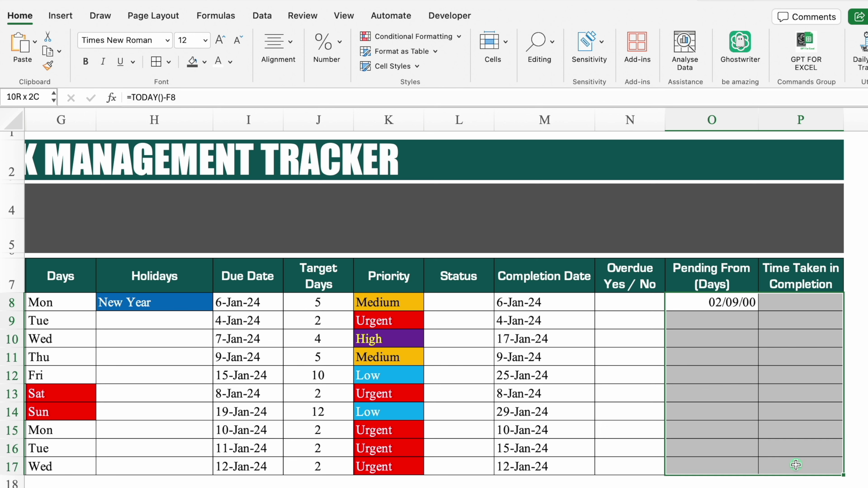
{"action": "key", "text": "super+1"}
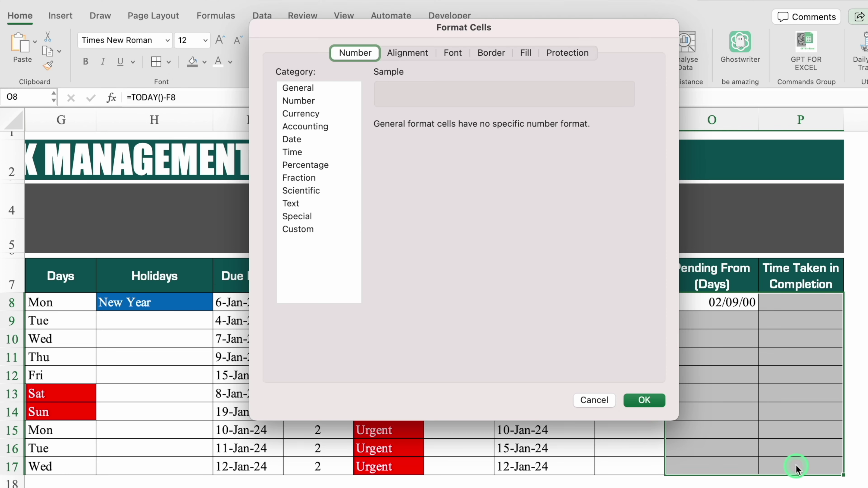
{"action": "left_click", "coordinate": [598, 401]}
Apply the General number format to the whole of columns O and P.
{"action": "left_click_drag", "start_coordinate": [740, 124], "coordinate": [792, 132]}
{"action": "key", "text": "super+1"}
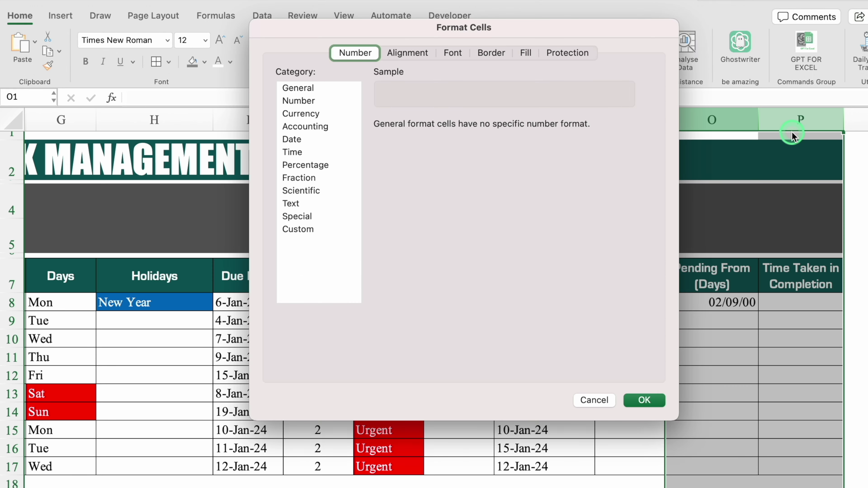
{"action": "left_click", "coordinate": [304, 90]}
{"action": "left_click", "coordinate": [308, 100]}
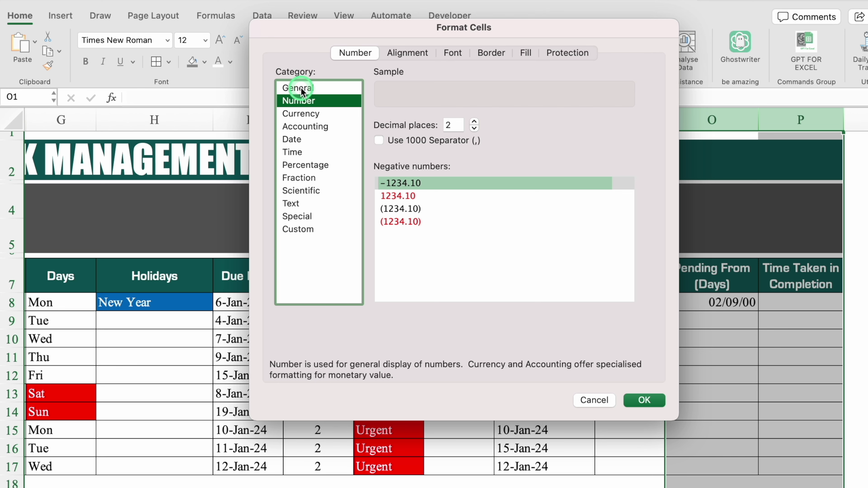
{"action": "left_click", "coordinate": [302, 89]}
{"action": "left_click", "coordinate": [644, 401]}
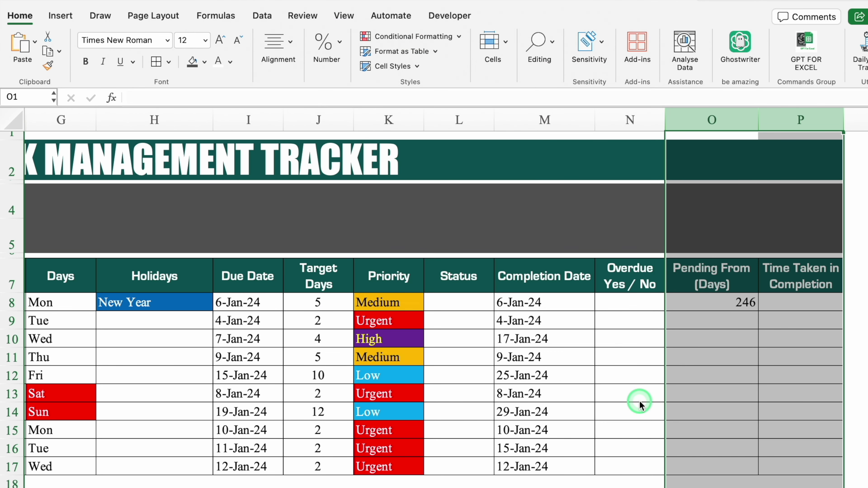
Centre the contents of columns O and P horizontally.
{"action": "left_click", "coordinate": [284, 42]}
{"action": "left_click", "coordinate": [210, 104]}
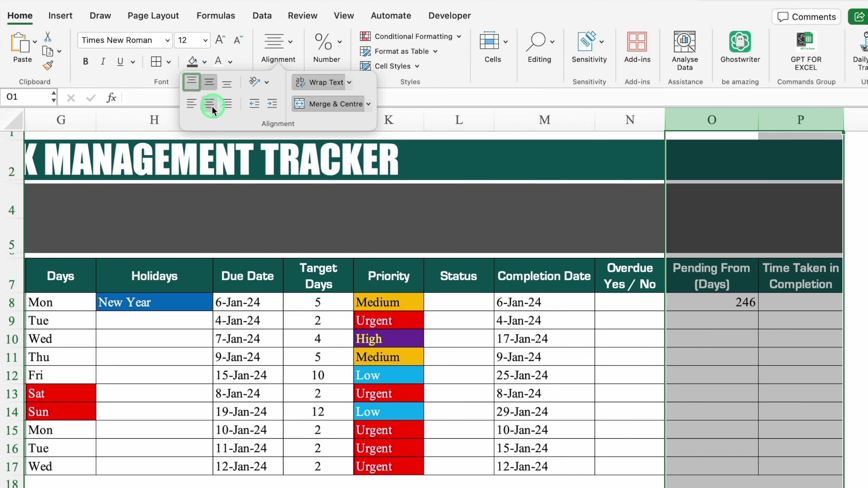
{"action": "left_click", "coordinate": [711, 302]}
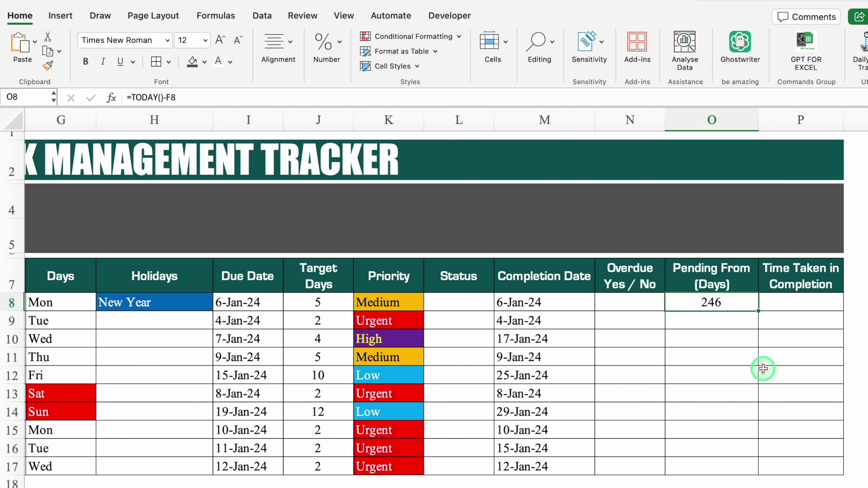
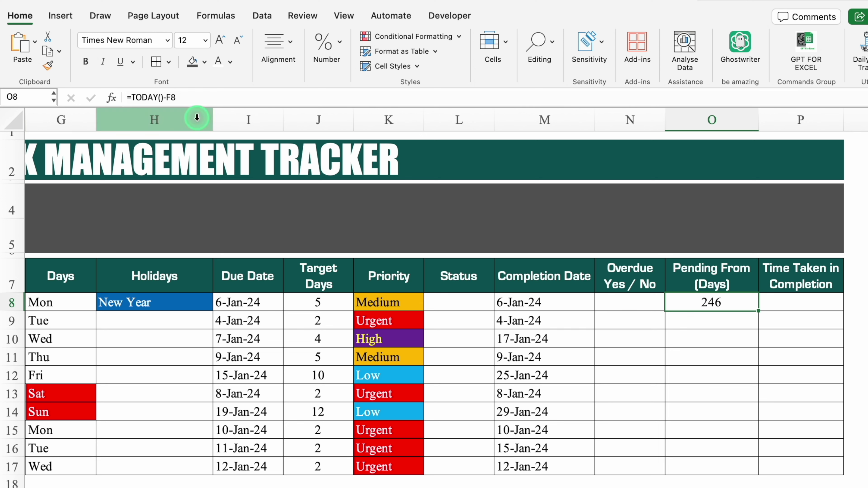
Wrap the Pending From (Days) formula in O8 in an IF, making it =IF(F8=0,"",TODAY()-F8).
{"action": "left_click", "coordinate": [130, 97]}
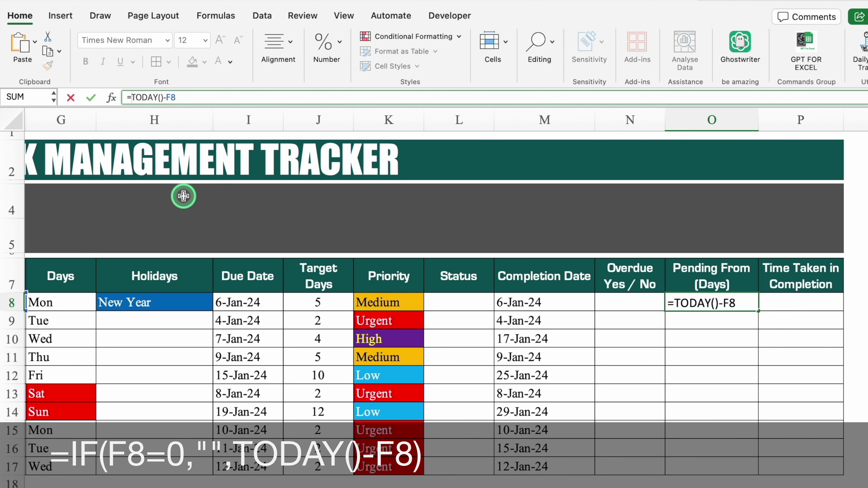
{"action": "type", "text": "IF"}
{"action": "double_click", "coordinate": [160, 127]}
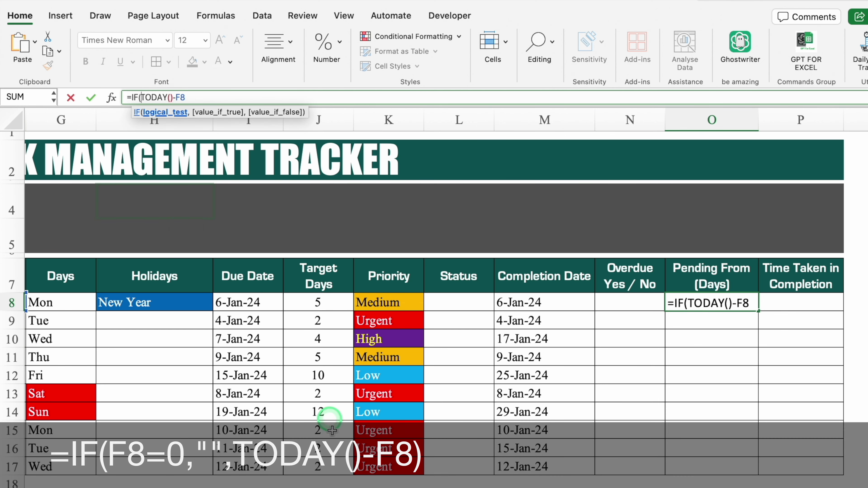
{"action": "scroll", "coordinate": [329, 419], "scroll_direction": "left", "scroll_amount": 10}
{"action": "left_click", "coordinate": [443, 301]}
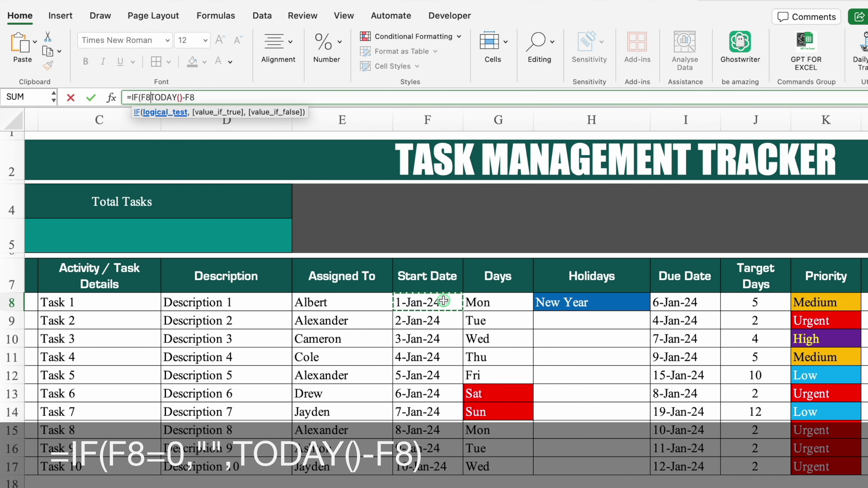
{"action": "type", "text": "="}
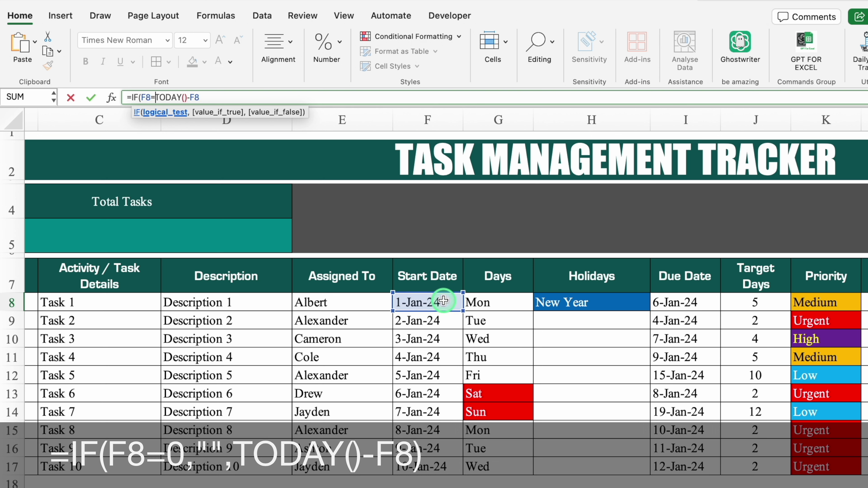
{"action": "type", "text": "0"}
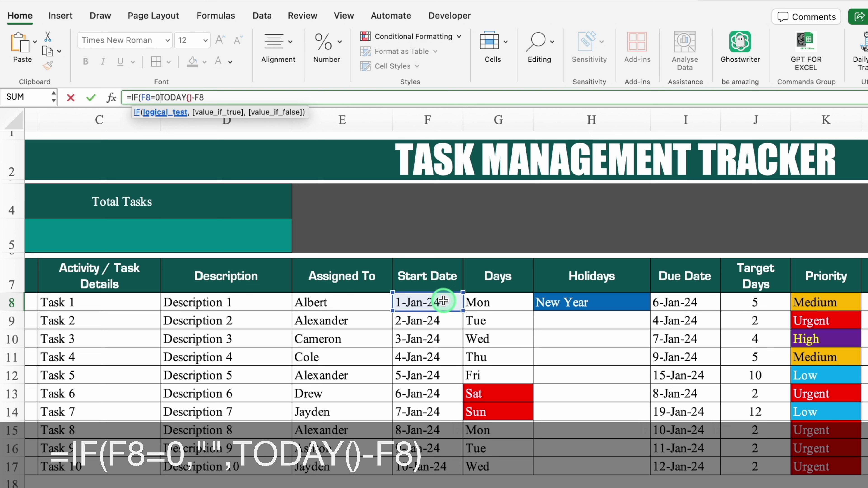
{"action": "type", "text": ",\""}
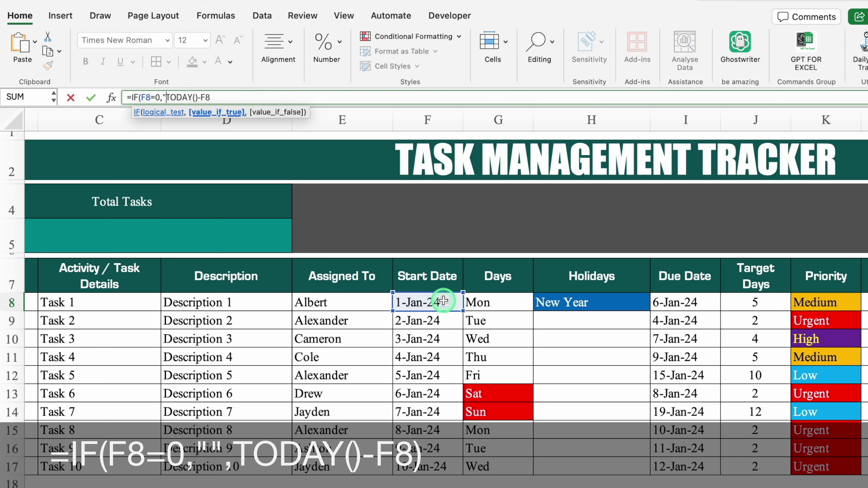
{"action": "type", "text": "\","}
{"action": "left_click", "coordinate": [262, 97]}
{"action": "type", "text": "TODAY()-F8"}
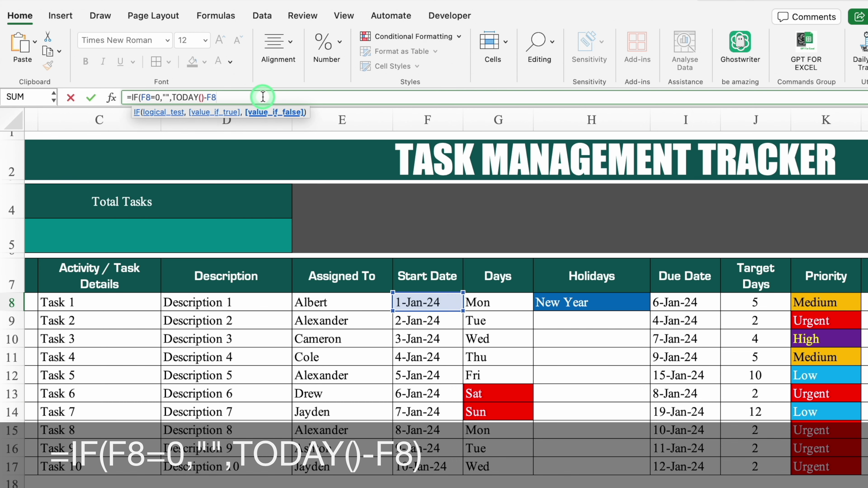
{"action": "type", "text": ")"}
{"action": "key", "text": "Return"}
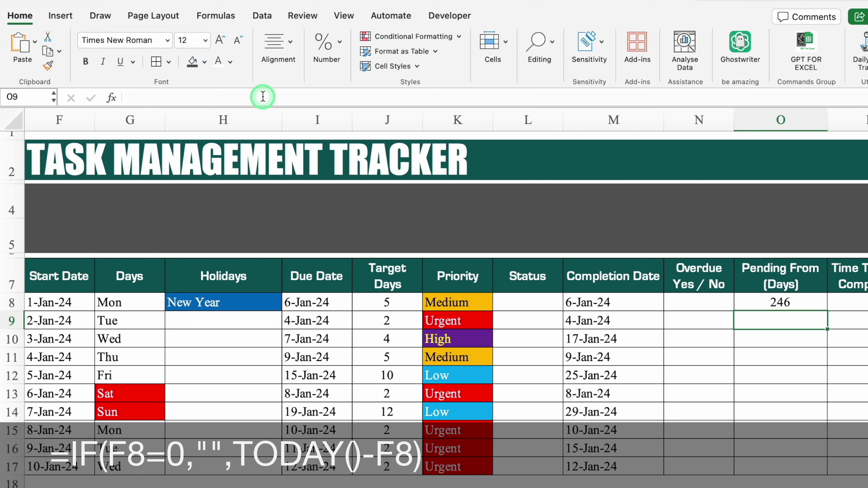
Clear the start date in F8 and check how Pending From (Days) in row 8 responds.
{"action": "scroll", "coordinate": [497, 479], "scroll_direction": "right", "scroll_amount": 3}
{"action": "scroll", "coordinate": [496, 480], "scroll_direction": "left", "scroll_amount": 5}
{"action": "scroll", "coordinate": [496, 376], "scroll_direction": "left", "scroll_amount": 3}
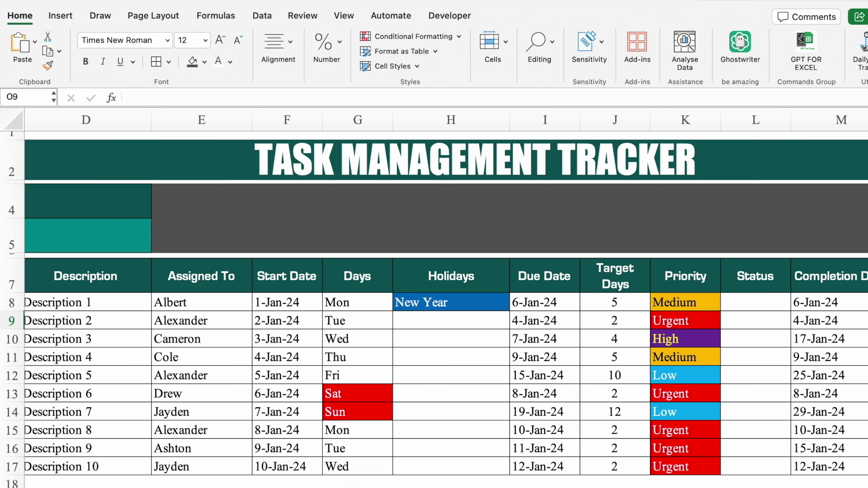
{"action": "left_click", "coordinate": [287, 302]}
{"action": "key", "text": "Delete"}
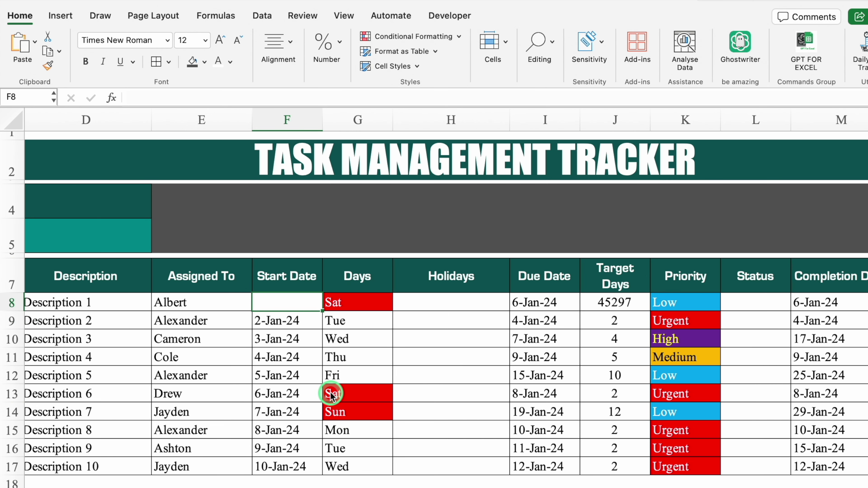
{"action": "scroll", "coordinate": [444, 342], "scroll_direction": "right", "scroll_amount": 4}
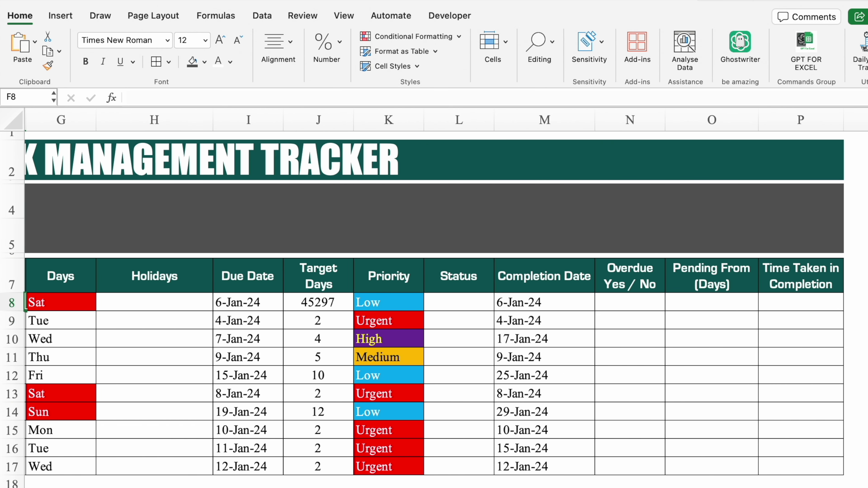
{"action": "scroll", "coordinate": [407, 381], "scroll_direction": "left", "scroll_amount": 4}
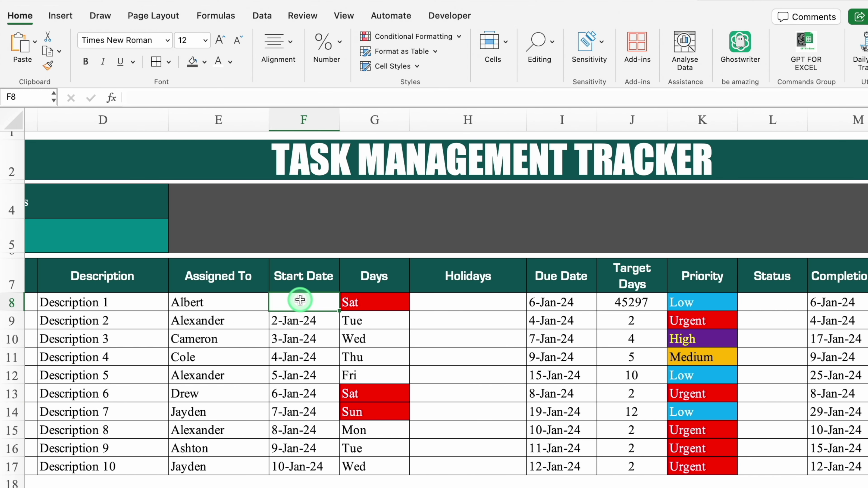
Change the Days formula in G8 to =IF(F8=0,"",TEXT(F8,"DDD")) and fill it down to G17.
{"action": "left_click", "coordinate": [385, 302]}
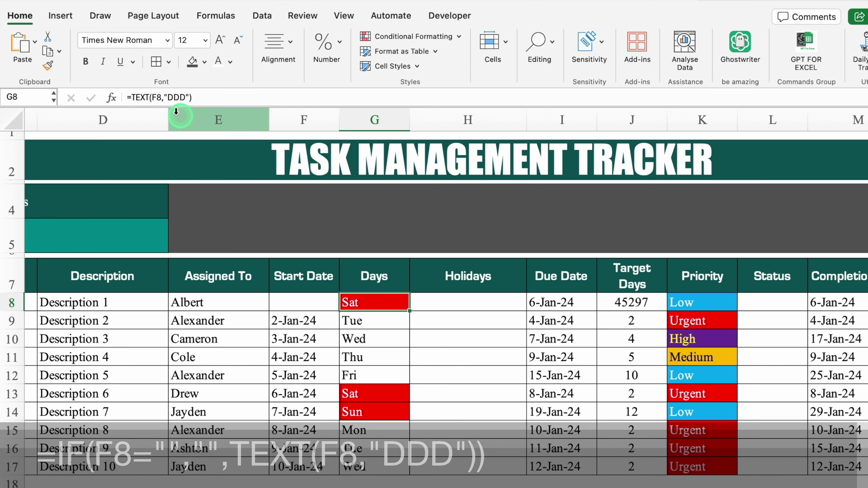
{"action": "left_click", "coordinate": [132, 97]}
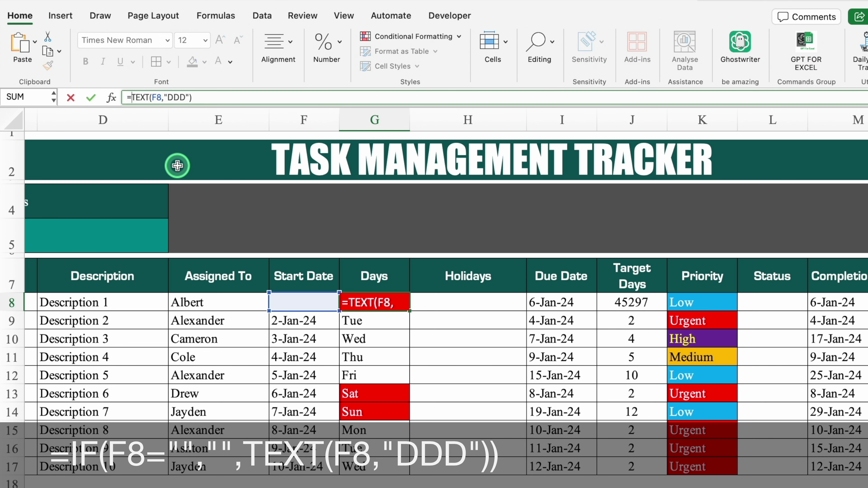
{"action": "type", "text": "IF("}
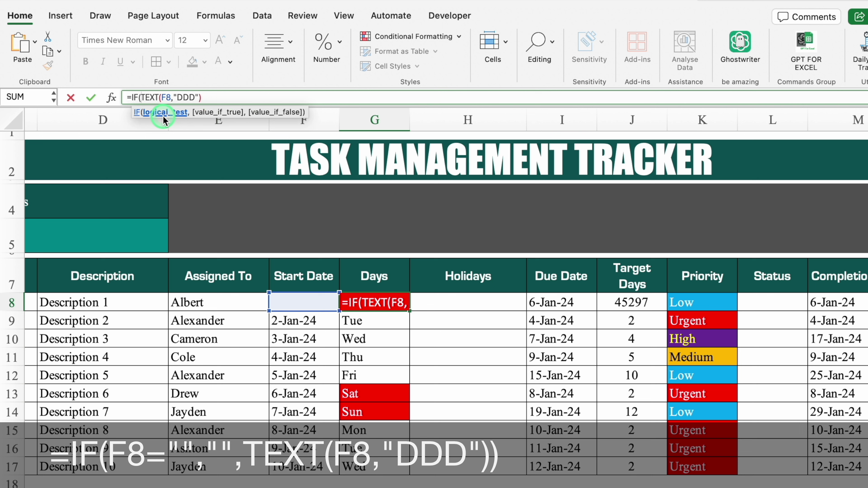
{"action": "left_click", "coordinate": [291, 294]}
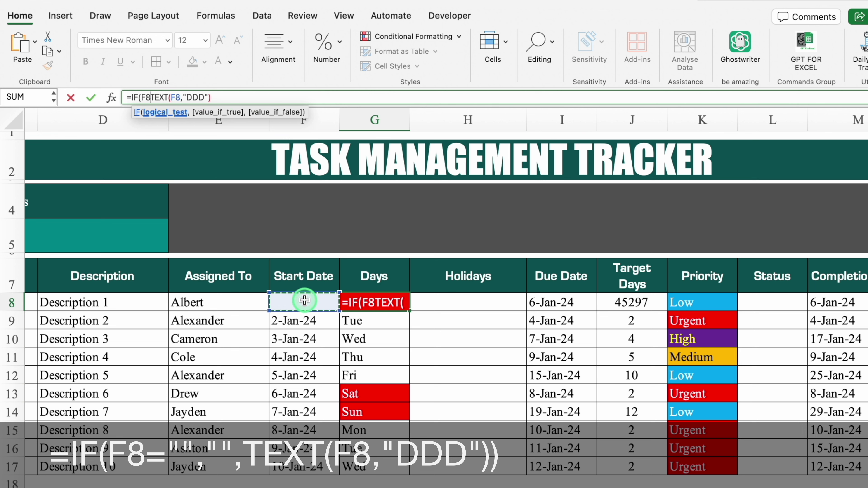
{"action": "type", "text": "="}
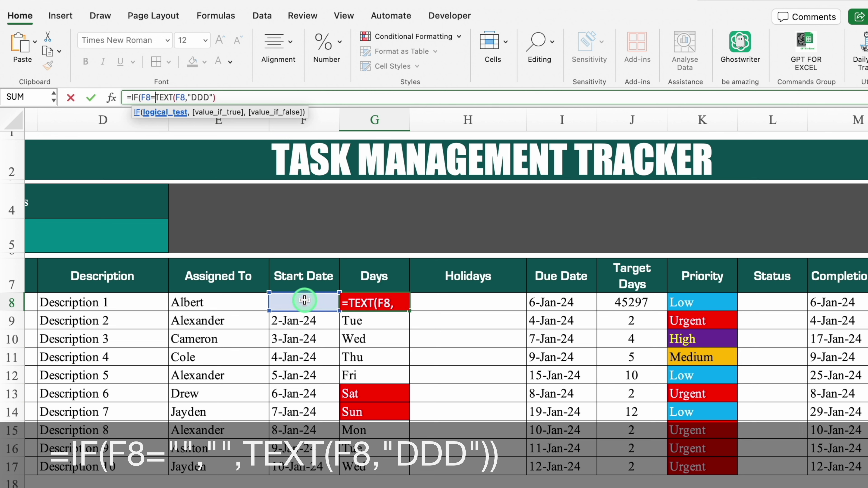
{"action": "type", "text": "0"}
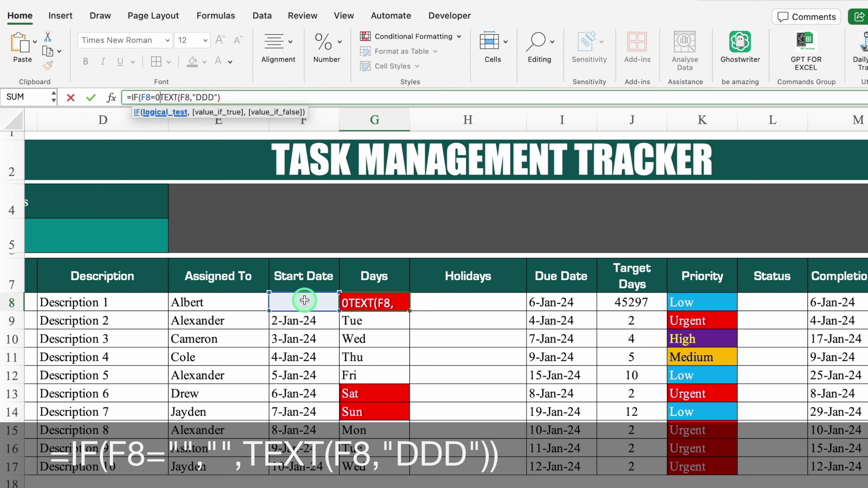
{"action": "type", "text": ",\"\""}
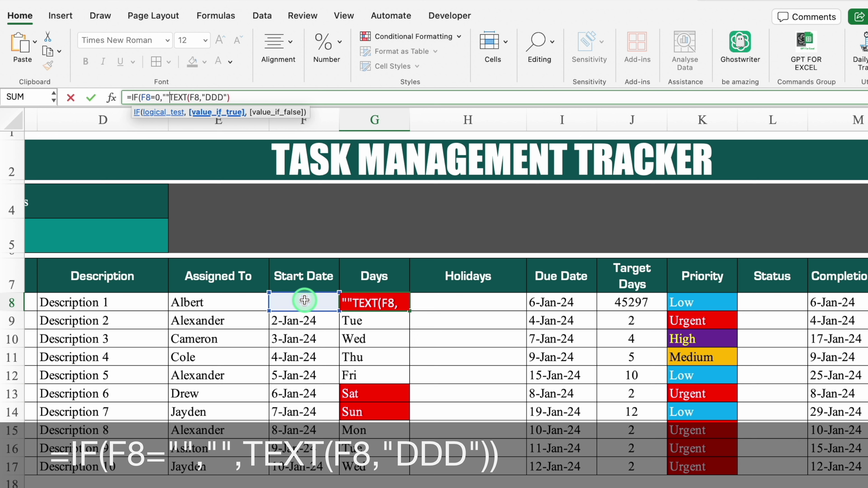
{"action": "type", "text": ","}
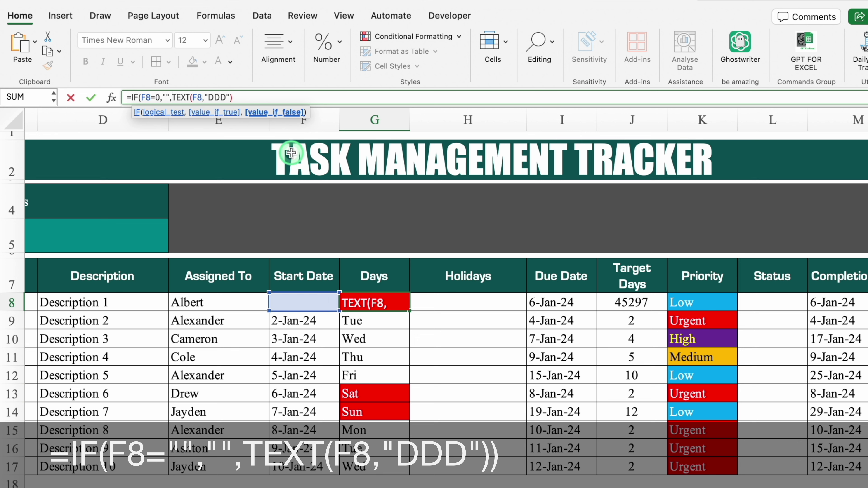
{"action": "left_click", "coordinate": [246, 96]}
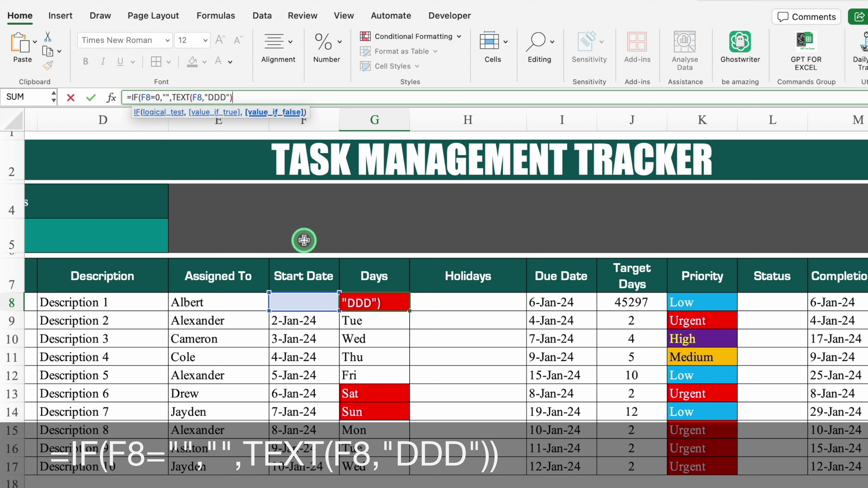
{"action": "type", "text": ")"}
{"action": "key", "text": "Return"}
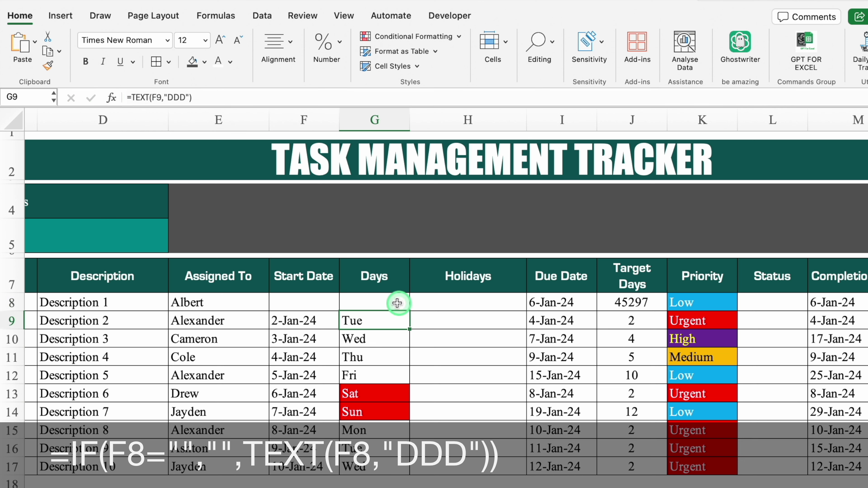
{"action": "left_click", "coordinate": [397, 300]}
{"action": "double_click", "coordinate": [409, 311]}
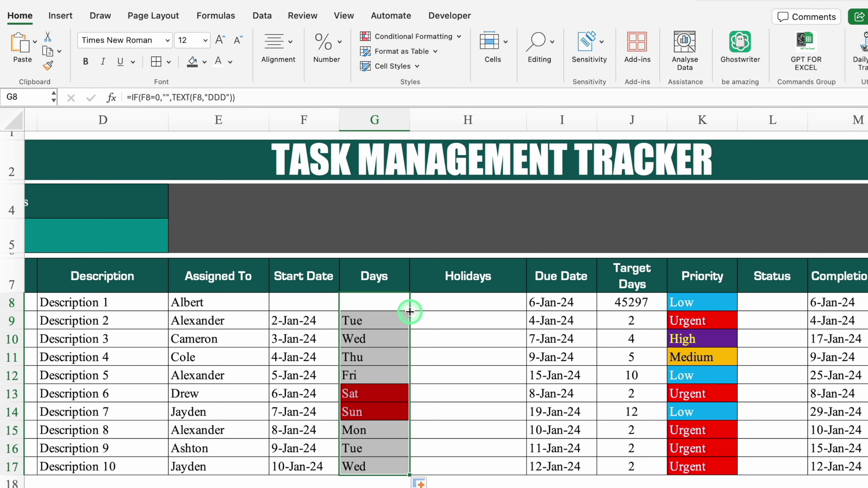
Restore the start date 1-Jan-24 in F8 by filling the date series upward from F9.
{"action": "left_click", "coordinate": [309, 318]}
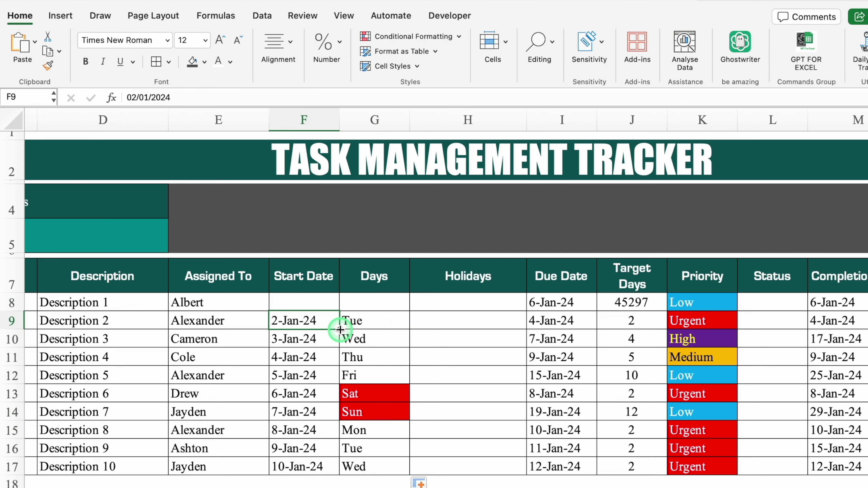
{"action": "left_click_drag", "start_coordinate": [338, 303], "coordinate": [333, 300]}
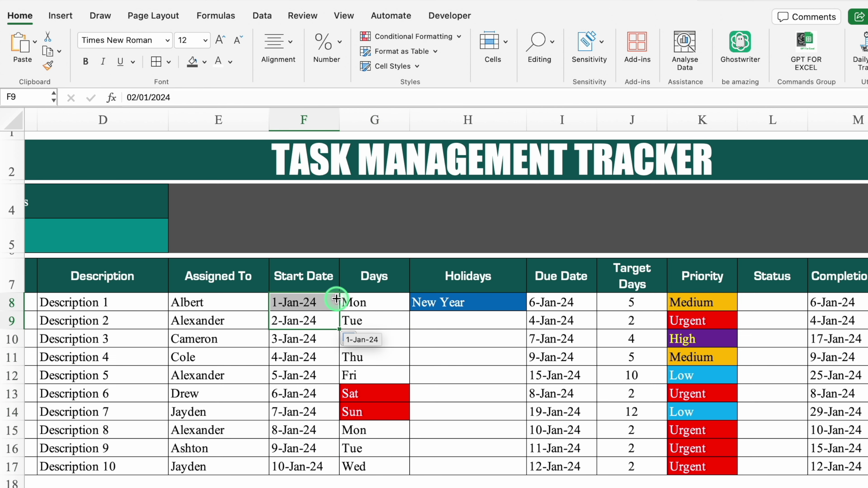
Wrap the Pending From (Days) formula in O8 in another IF, making it =IF(M8>0,"",IF(F8=0,"",TODAY()-F8)).
{"action": "scroll", "coordinate": [434, 307], "scroll_direction": "right", "scroll_amount": 3}
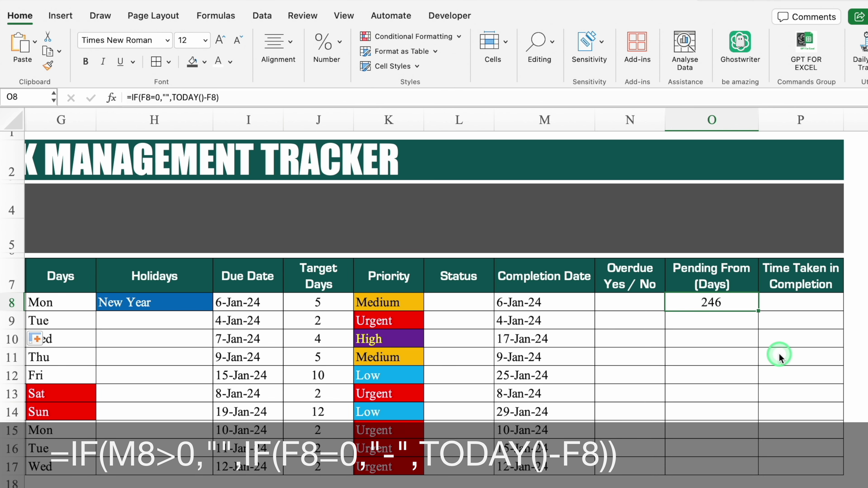
{"action": "left_click", "coordinate": [131, 98]}
{"action": "type", "text": "IF("}
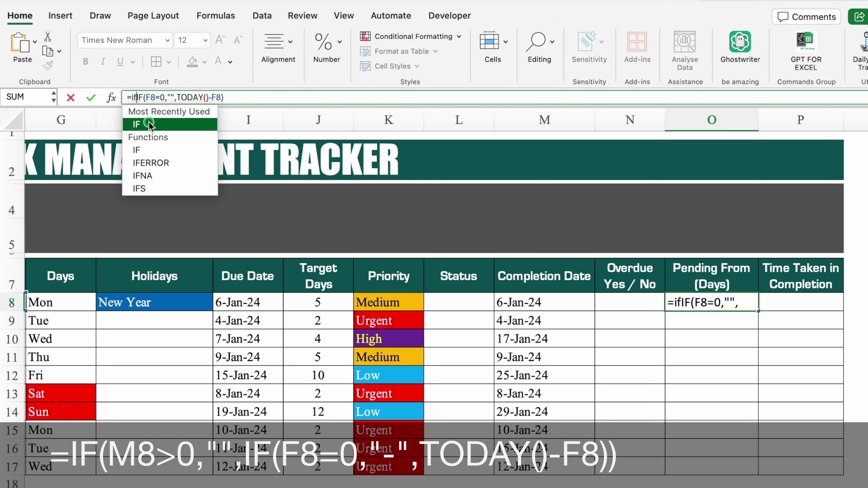
{"action": "left_click", "coordinate": [550, 302]}
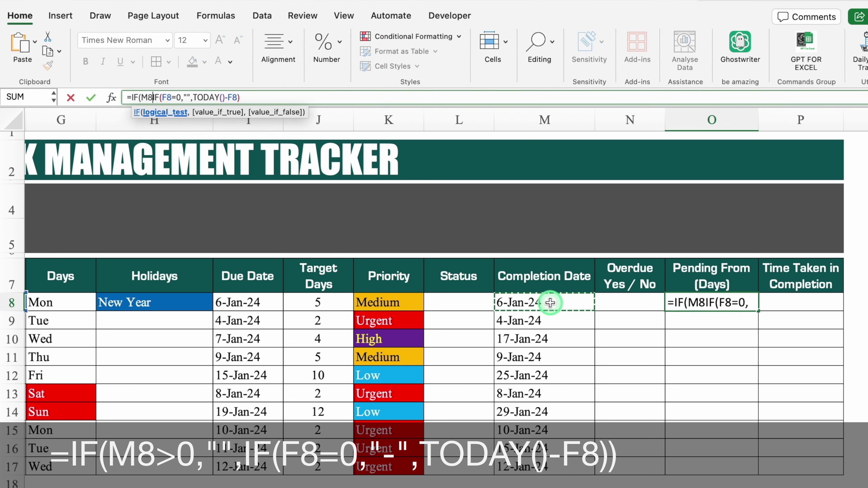
{"action": "type", "text": ">"}
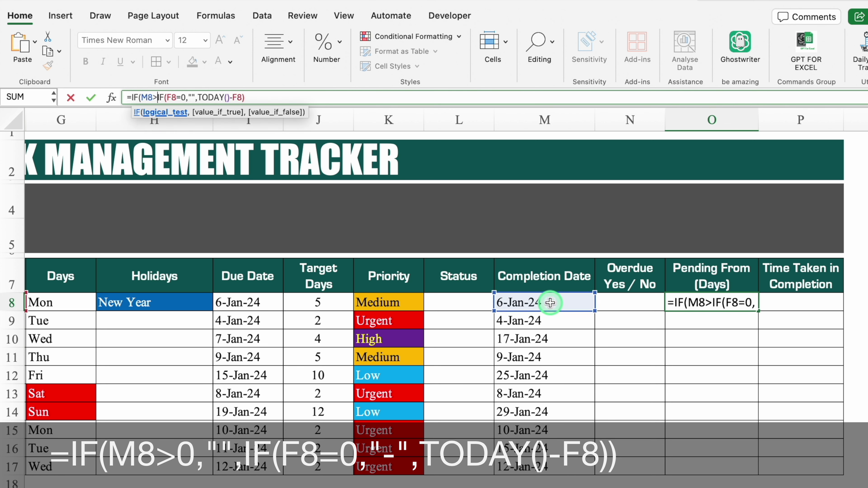
{"action": "type", "text": "0,"}
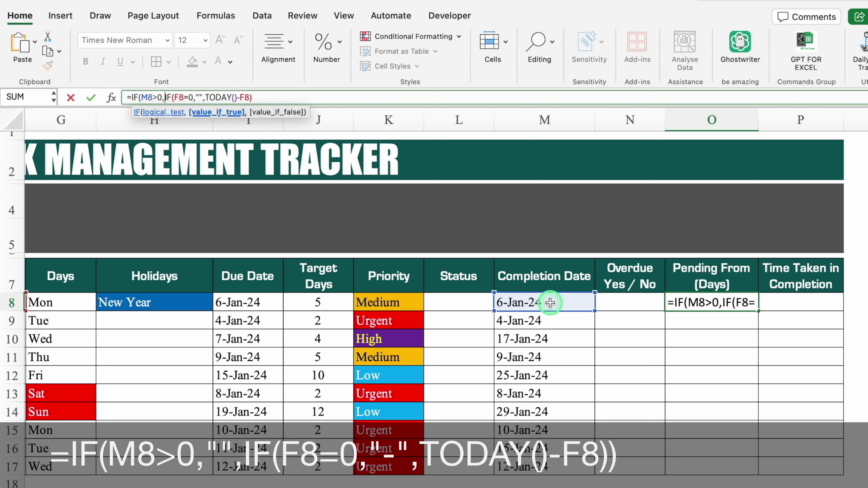
{"action": "type", "text": "\"\""}
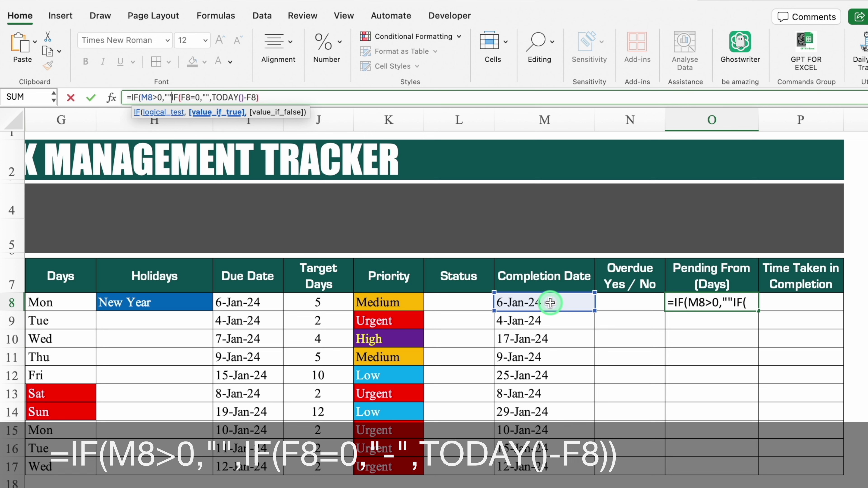
{"action": "type", "text": ","}
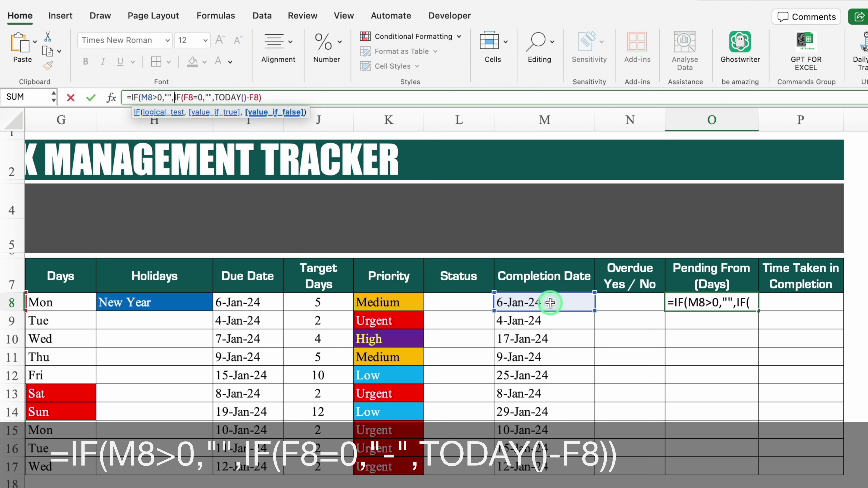
{"action": "left_click", "coordinate": [302, 97]}
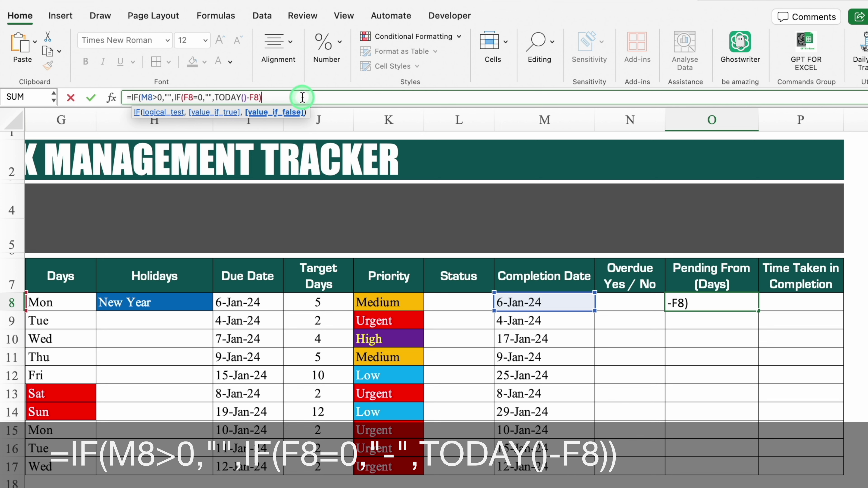
{"action": "type", "text": ")"}
{"action": "key", "text": "Return"}
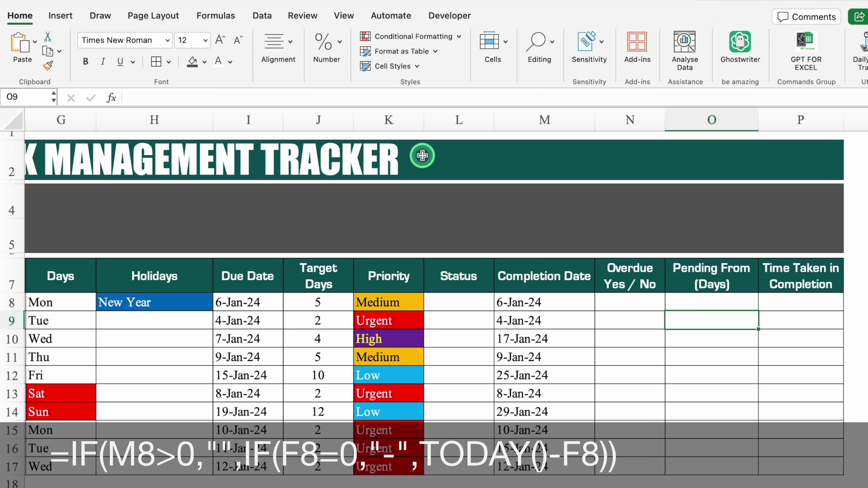
Clear the completion date in M8 to check how Pending From (Days) responds, and undo the deletion.
{"action": "left_click", "coordinate": [577, 303]}
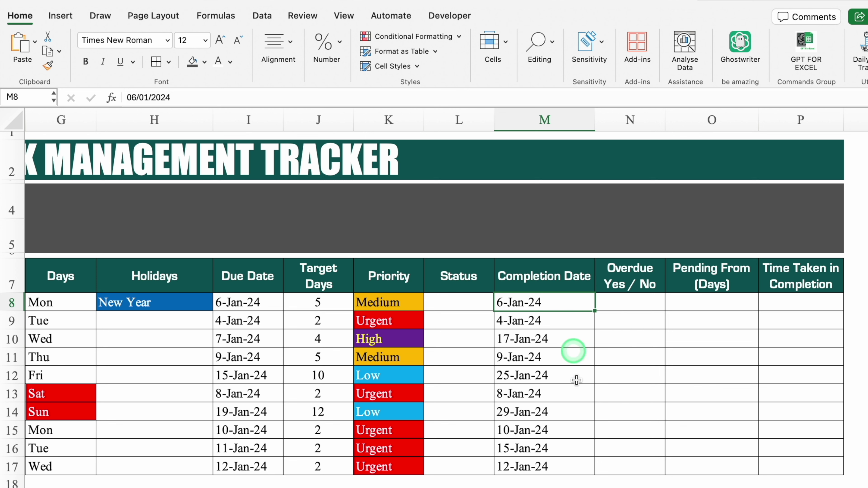
{"action": "key", "text": "Delete"}
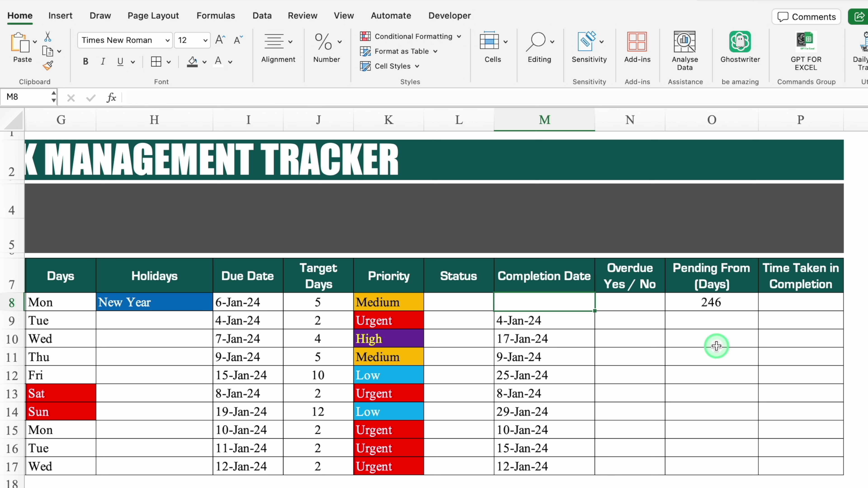
{"action": "key", "text": "super+z"}
Fill the Pending From (Days) formula in O8 down to O17.
{"action": "left_click", "coordinate": [724, 301]}
{"action": "left_click", "coordinate": [732, 317]}
{"action": "left_click", "coordinate": [728, 301]}
{"action": "left_click_drag", "start_coordinate": [758, 311], "coordinate": [754, 474]}
Delete the completion dates in M11:M13.
{"action": "left_click_drag", "start_coordinate": [552, 359], "coordinate": [557, 389]}
{"action": "key", "text": "Delete"}
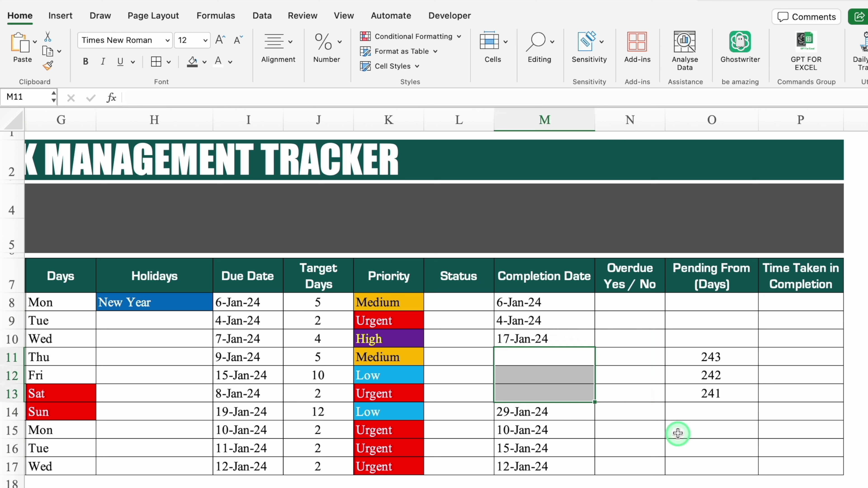
{"action": "left_click", "coordinate": [735, 480]}
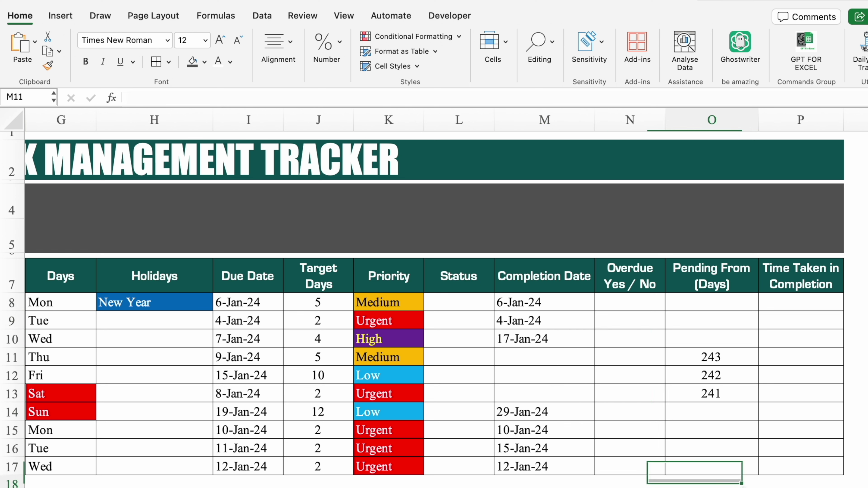
Enter the formula =M8-F8 in P8 to calculate Time Taken in Completion.
{"action": "left_click", "coordinate": [808, 304]}
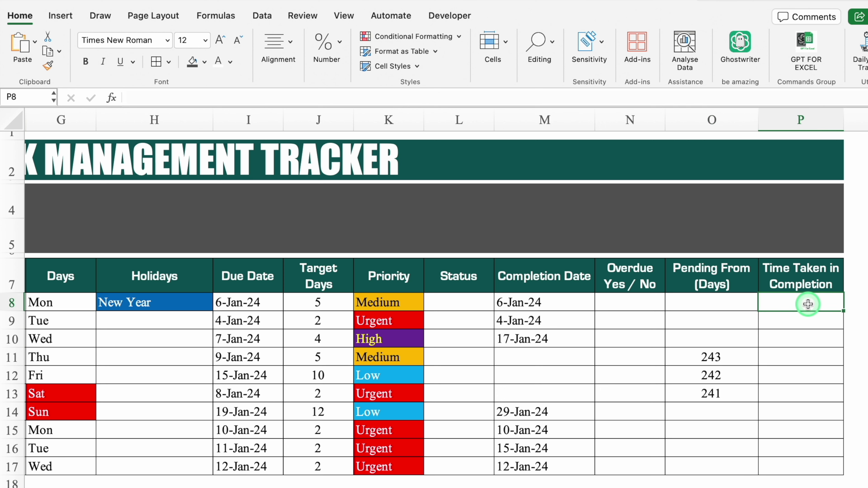
{"action": "type", "text": "="}
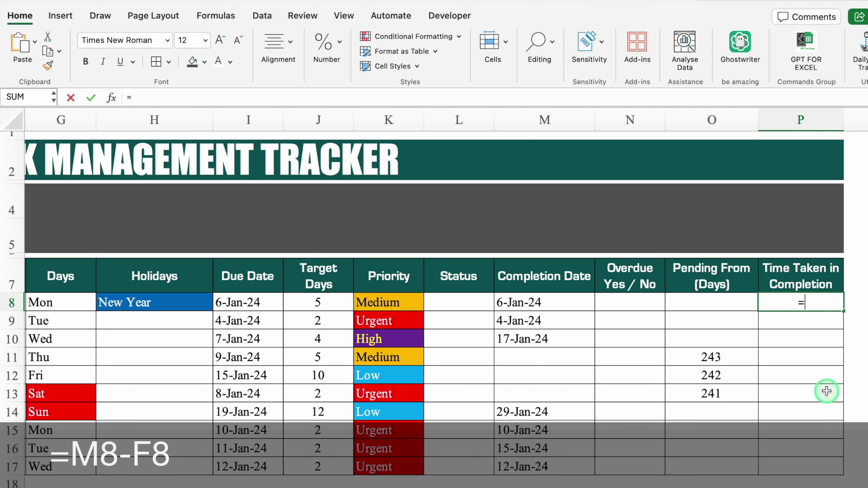
{"action": "left_click", "coordinate": [565, 300]}
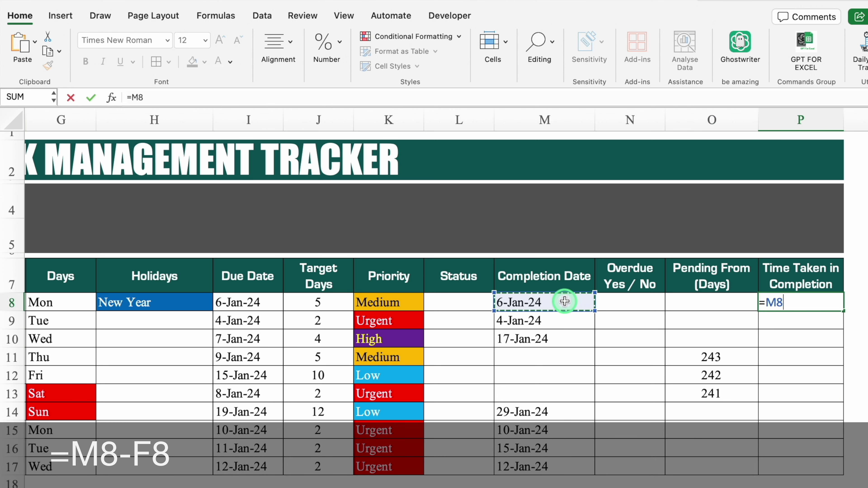
{"action": "type", "text": "-"}
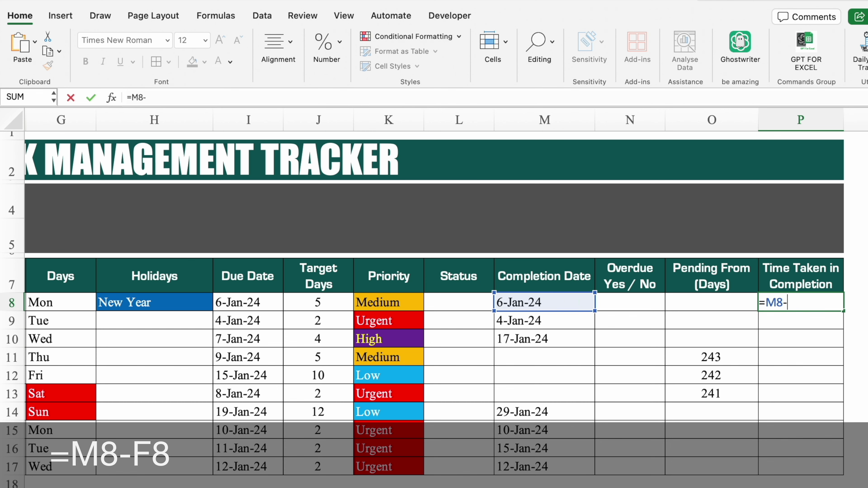
{"action": "scroll", "coordinate": [309, 339], "scroll_direction": "left", "scroll_amount": 10}
{"action": "left_click", "coordinate": [294, 299]}
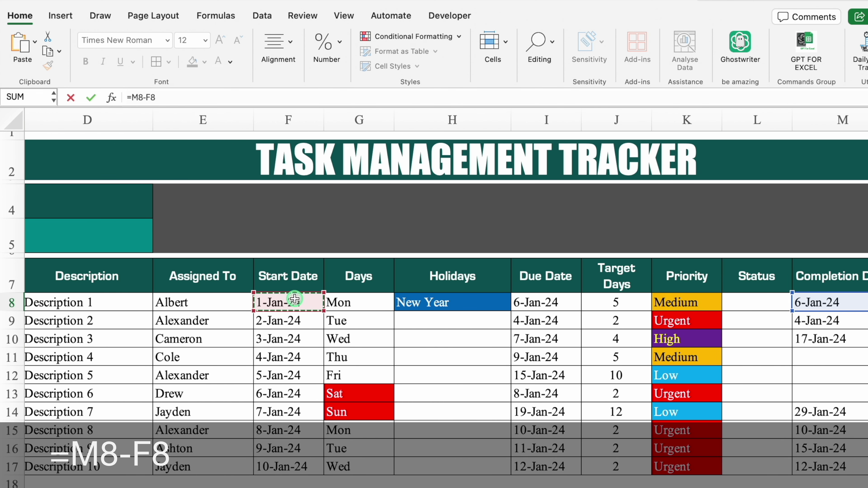
{"action": "key", "text": "Return"}
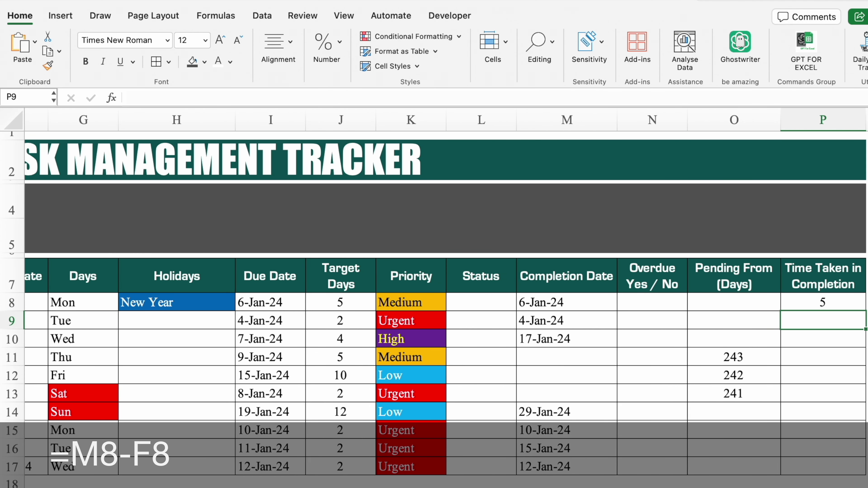
Fill the Time Taken in Completion formula =M8-F8 from P8 down to P17.
{"action": "left_click", "coordinate": [813, 329]}
{"action": "left_click", "coordinate": [842, 306]}
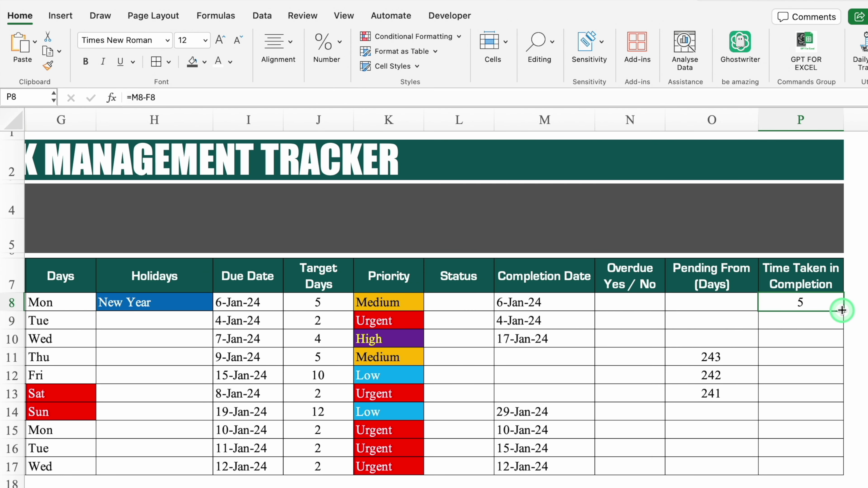
{"action": "double_click", "coordinate": [843, 310]}
{"action": "left_click", "coordinate": [854, 275]}
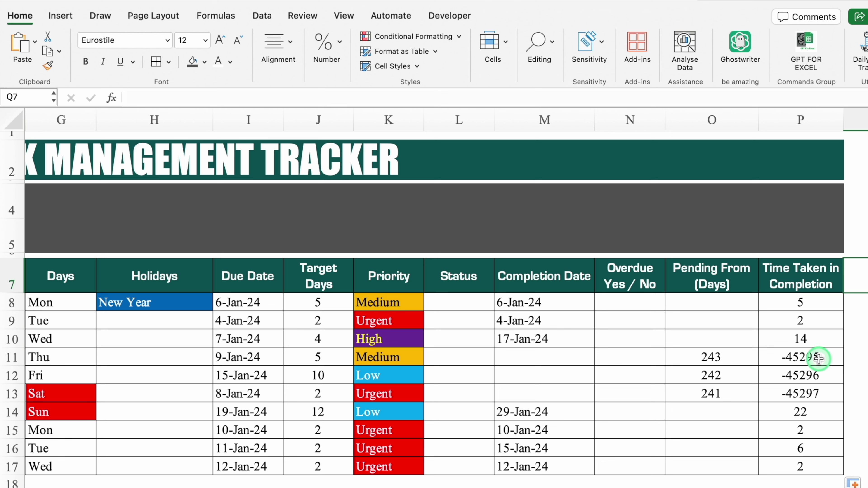
Wrap the Time Taken in Completion formula in P8 in an IF, making it =IF(M8=0,"",M8-F8).
{"action": "left_click", "coordinate": [803, 303]}
{"action": "double_click", "coordinate": [803, 304]}
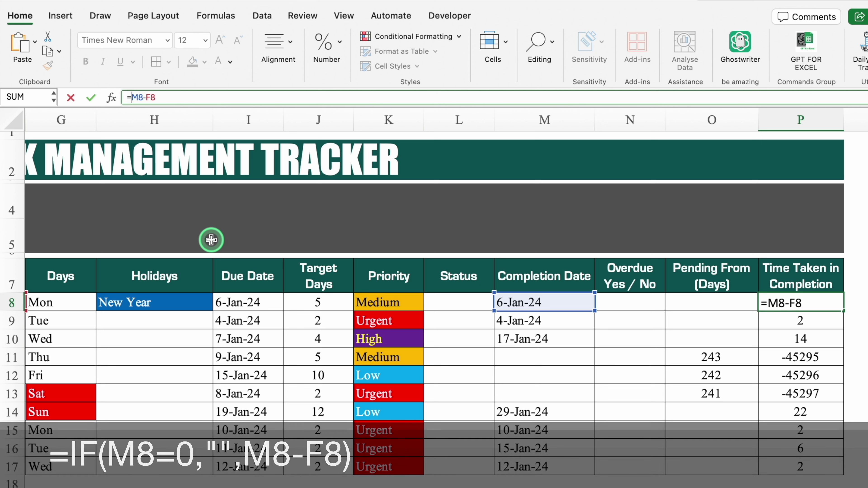
{"action": "type", "text": "IF"}
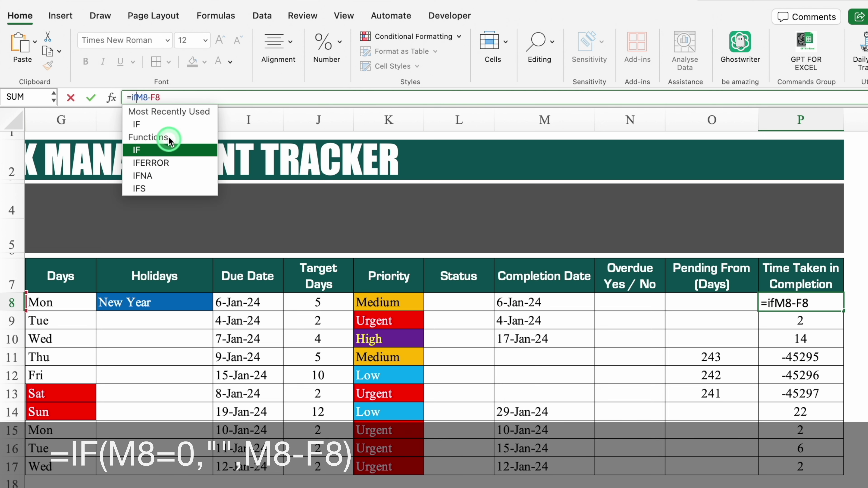
{"action": "double_click", "coordinate": [166, 123]}
{"action": "left_click", "coordinate": [528, 302]}
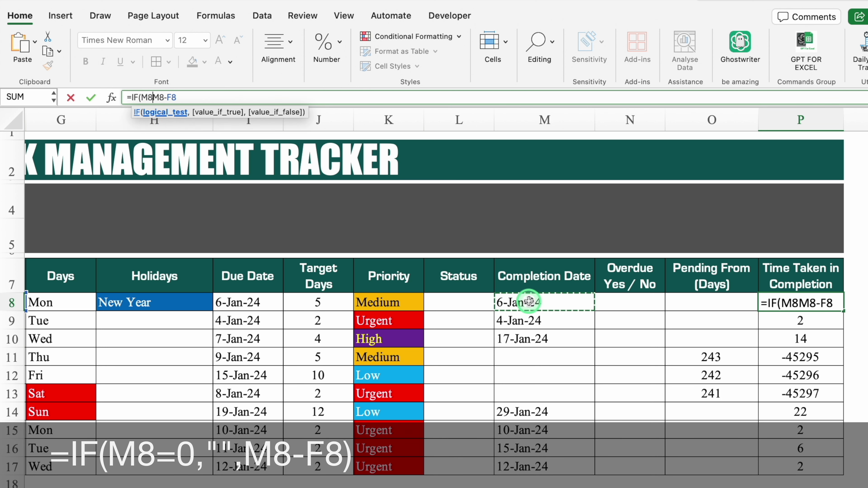
{"action": "type", "text": "="}
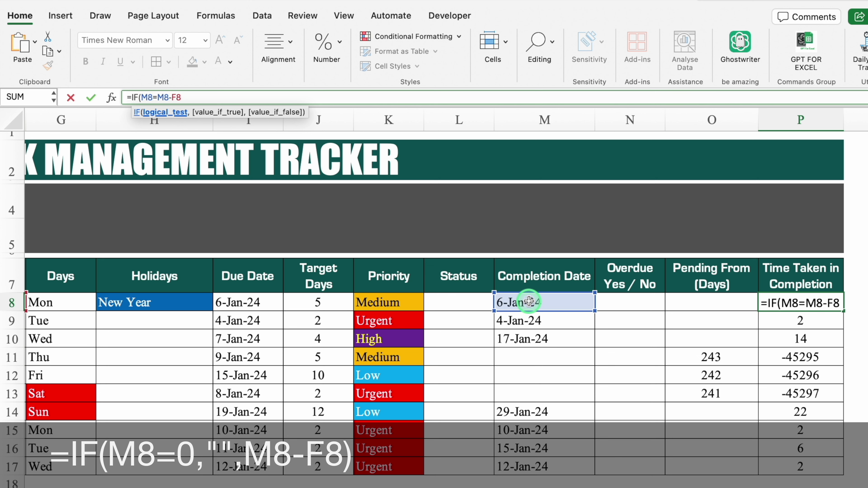
{"action": "type", "text": "0,"}
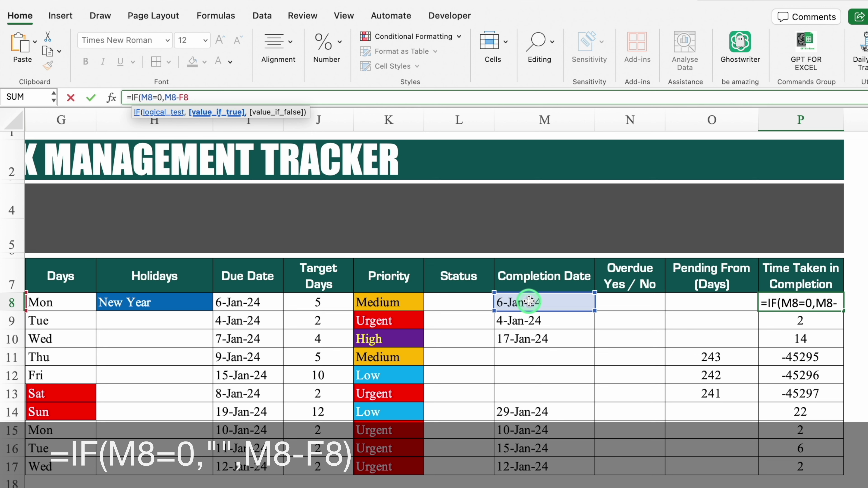
{"action": "type", "text": "\"\""}
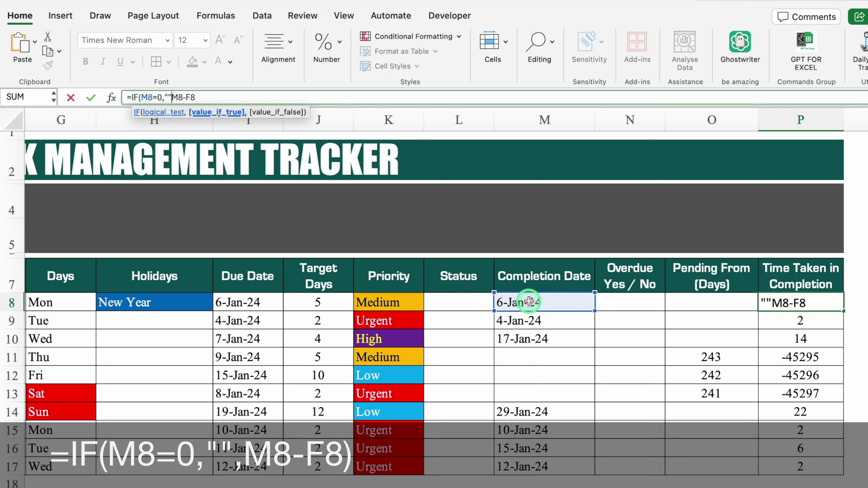
{"action": "type", "text": ","}
{"action": "left_click", "coordinate": [259, 100]}
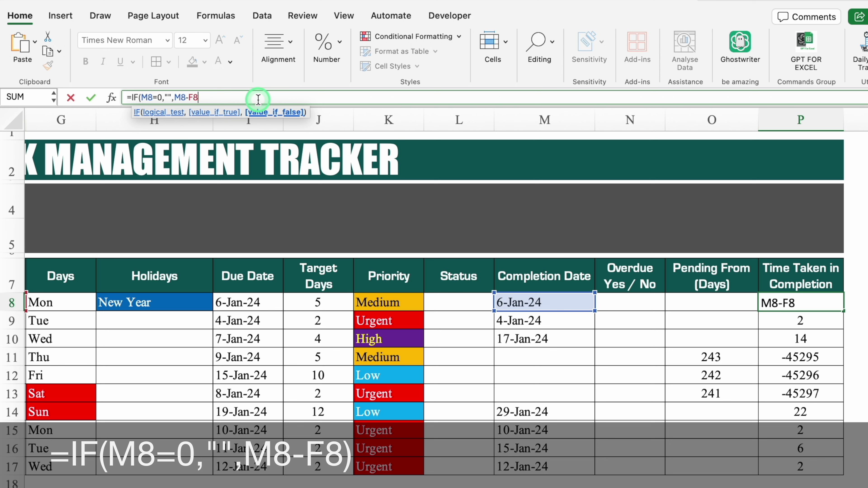
{"action": "type", "text": ")"}
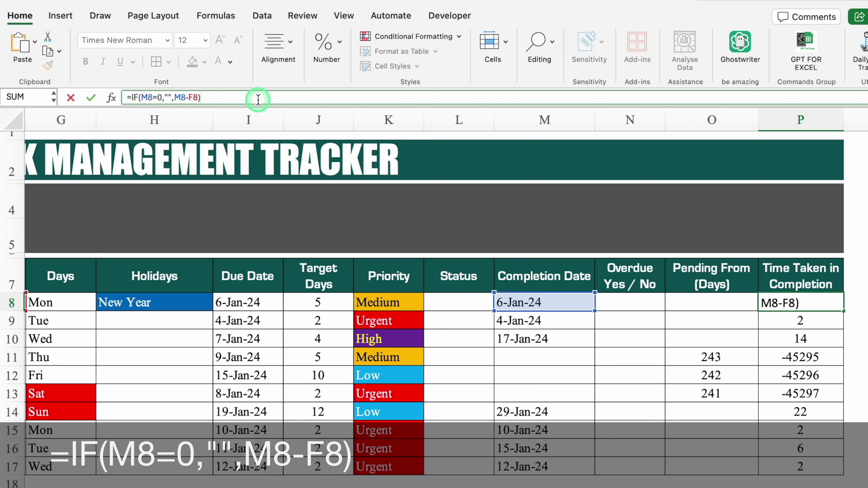
Wrap the P8 formula in IFERROR as =IFERROR(IF(M8=0,"",M8-F8),"") and fill it down to P17.
{"action": "left_click", "coordinate": [131, 97]}
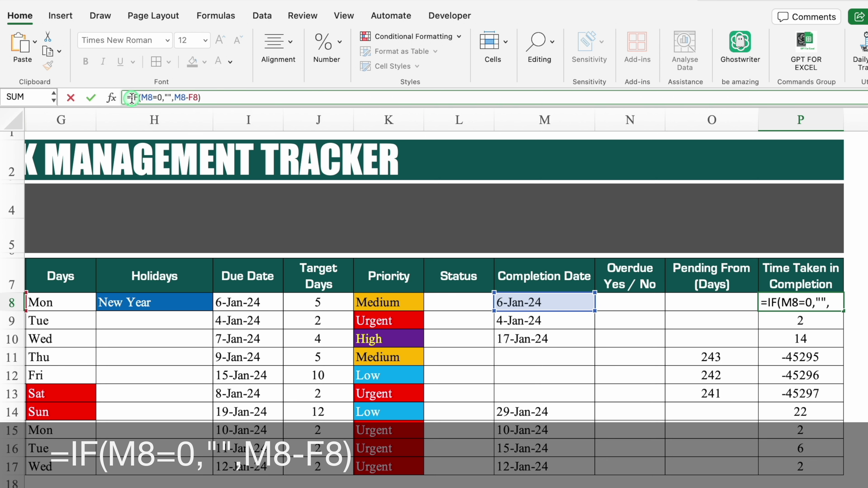
{"action": "type", "text": "iferr"}
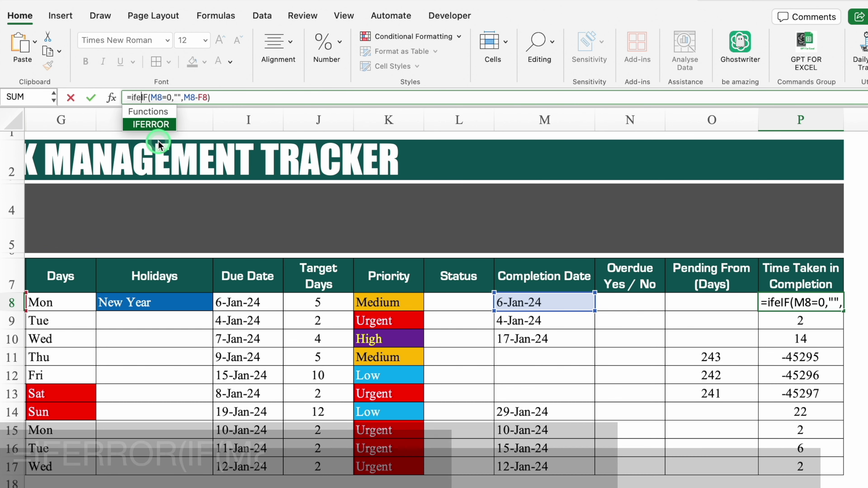
{"action": "left_click", "coordinate": [149, 126]}
{"action": "left_click", "coordinate": [267, 99]}
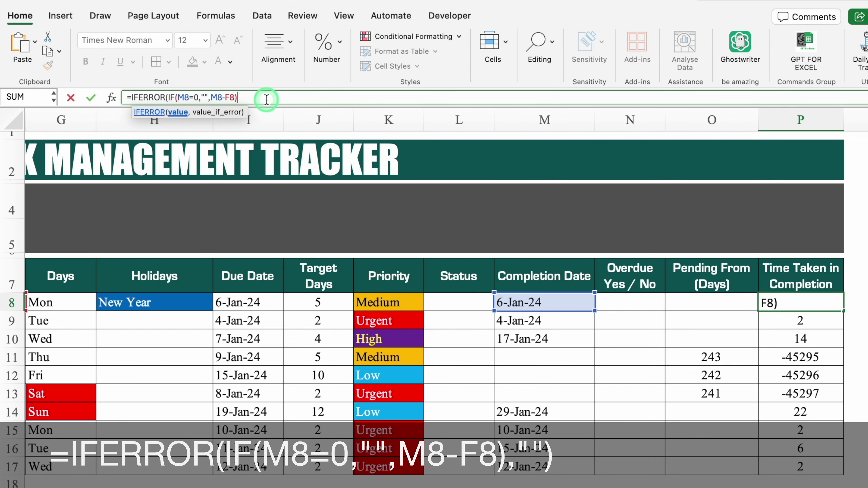
{"action": "type", "text": ",\"\""}
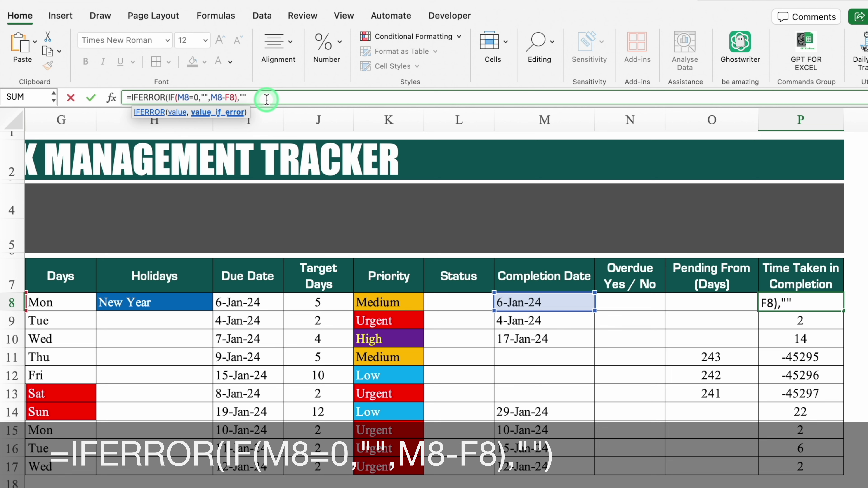
{"action": "type", "text": ")"}
{"action": "key", "text": "Return"}
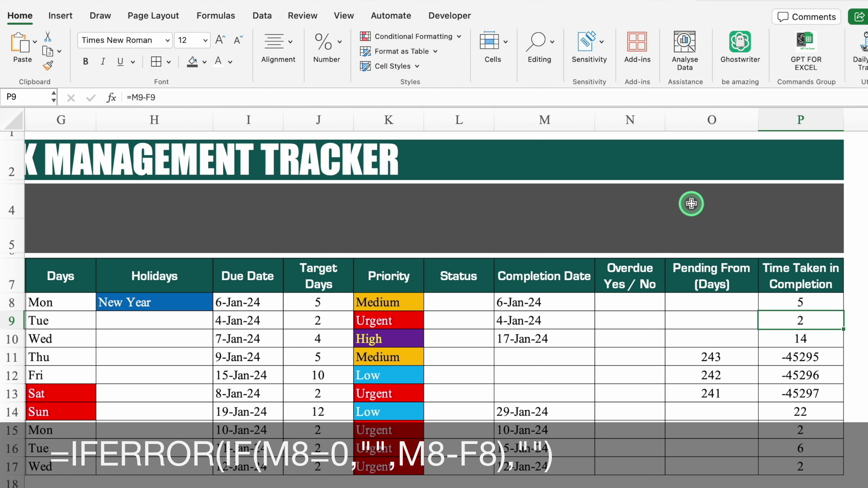
{"action": "left_click", "coordinate": [800, 300]}
{"action": "double_click", "coordinate": [844, 311]}
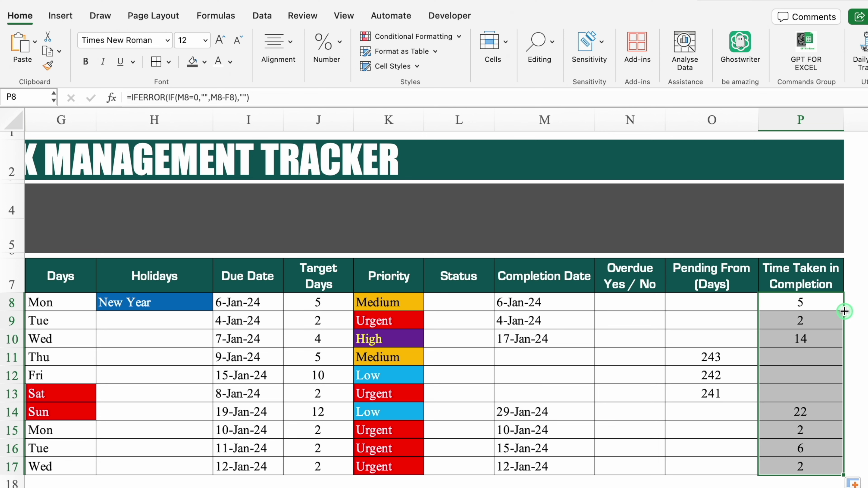
Clear the completion dates in M8:M17 to check the dependent formulas, and undo the deletion.
{"action": "left_click", "coordinate": [851, 304]}
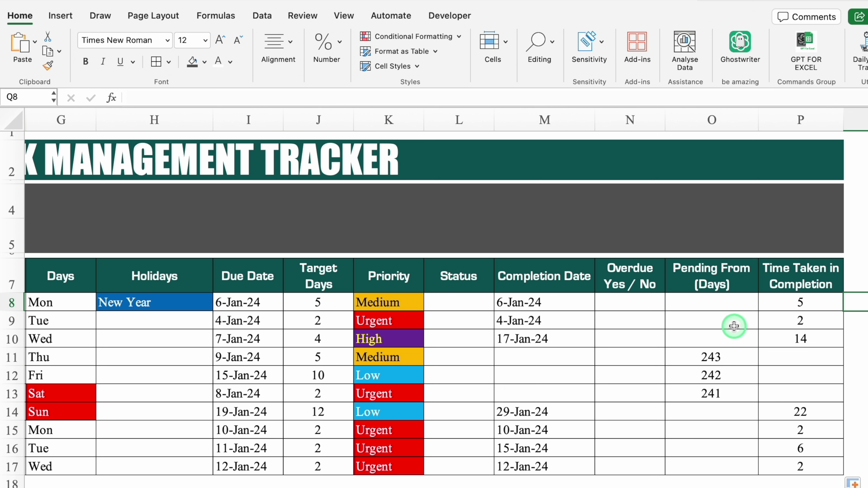
{"action": "left_click", "coordinate": [579, 333]}
{"action": "left_click_drag", "start_coordinate": [568, 300], "coordinate": [575, 462]}
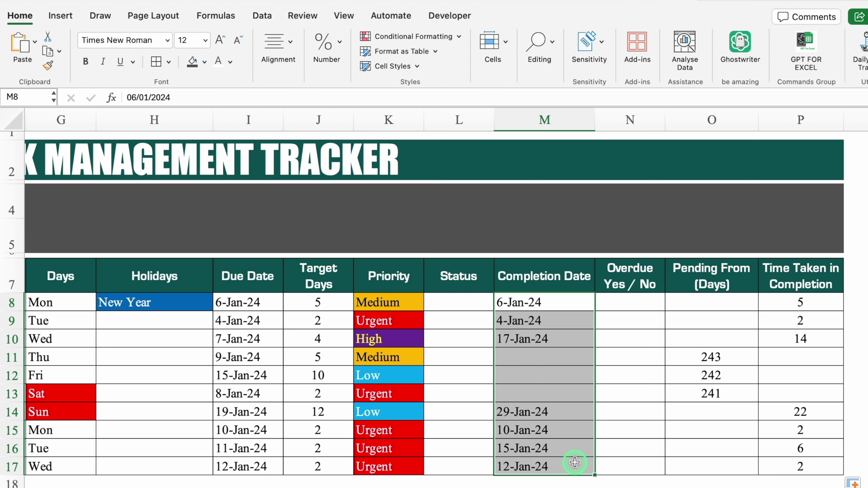
{"action": "key", "text": "Delete"}
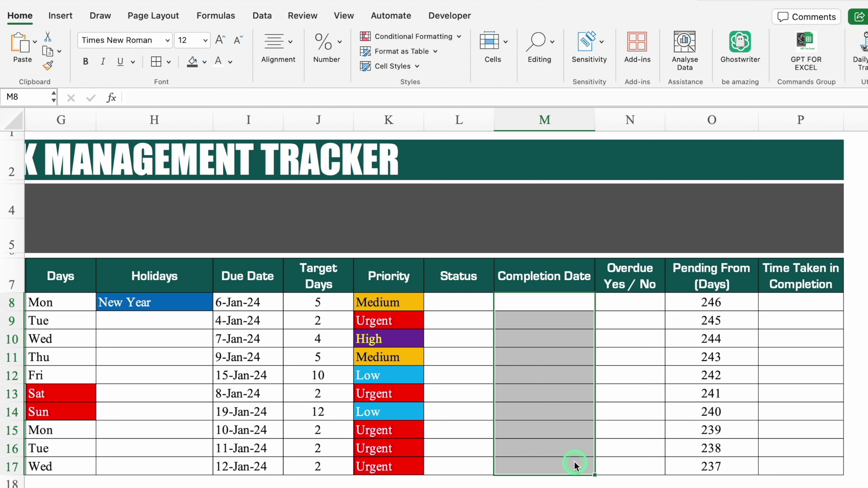
{"action": "key", "text": "super+z"}
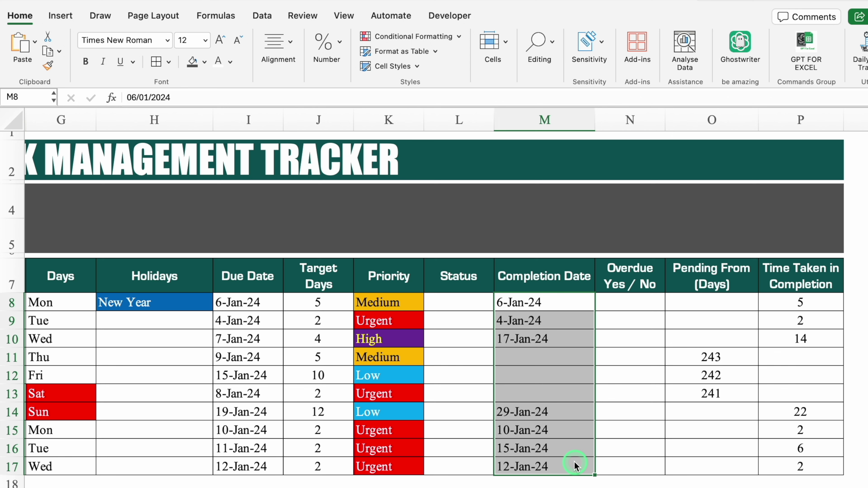
{"action": "left_click", "coordinate": [634, 484]}
Start the Status formula in L8 with =IF(O8="","Done", so that an empty Pending From cell counts as done.
{"action": "left_click", "coordinate": [464, 299]}
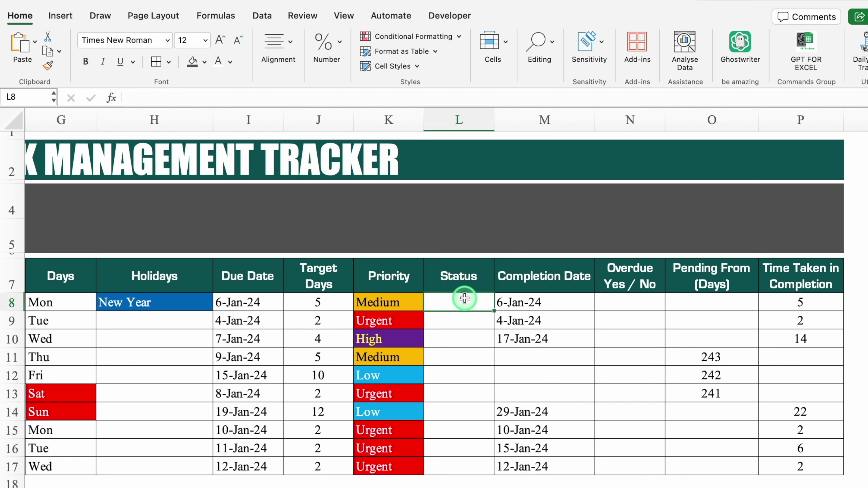
{"action": "type", "text": "="}
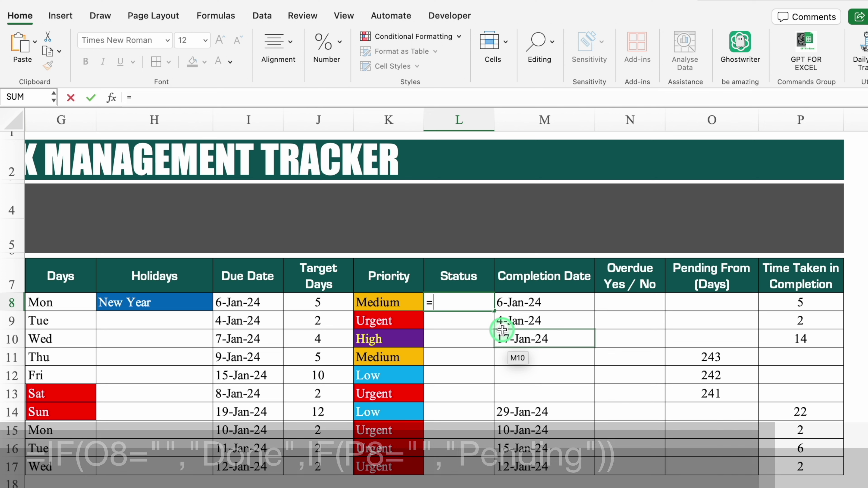
{"action": "type", "text": "IF("}
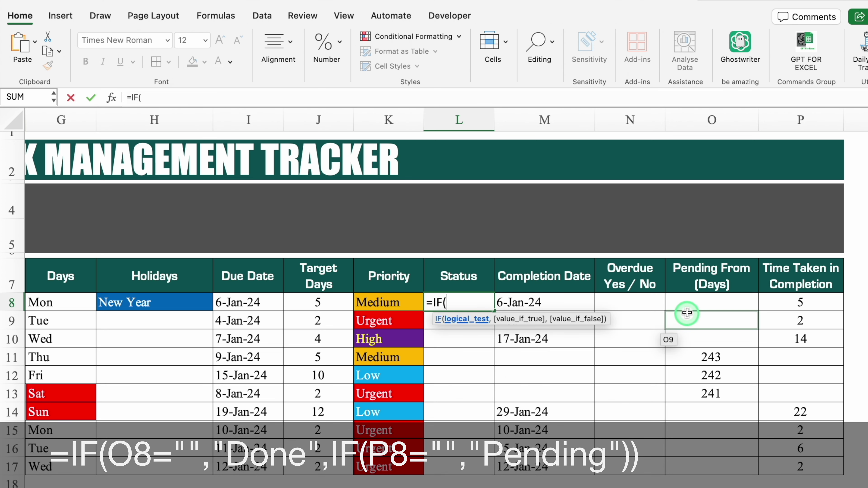
{"action": "left_click", "coordinate": [686, 305]}
{"action": "type", "text": "="}
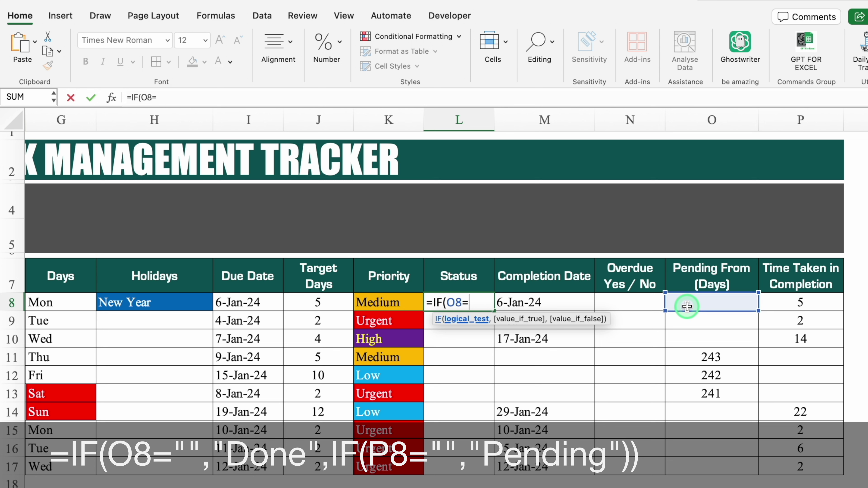
{"action": "type", "text": "\"\""}
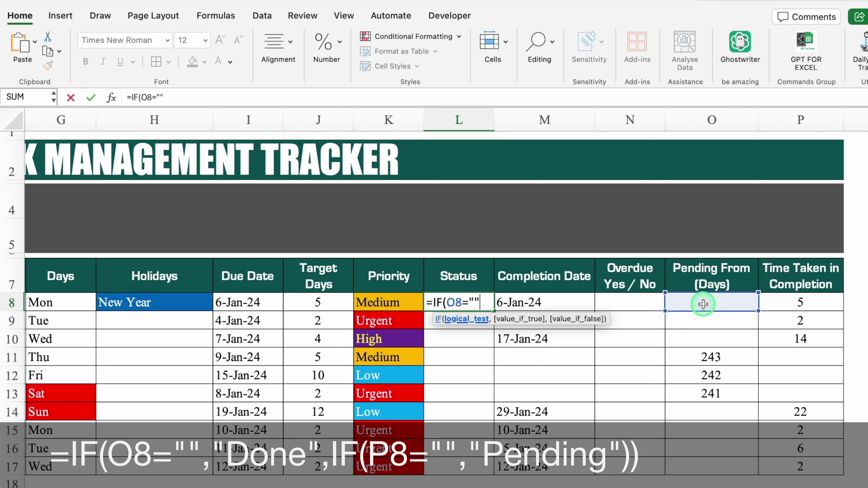
{"action": "left_click", "coordinate": [242, 98]}
{"action": "type", "text": ","}
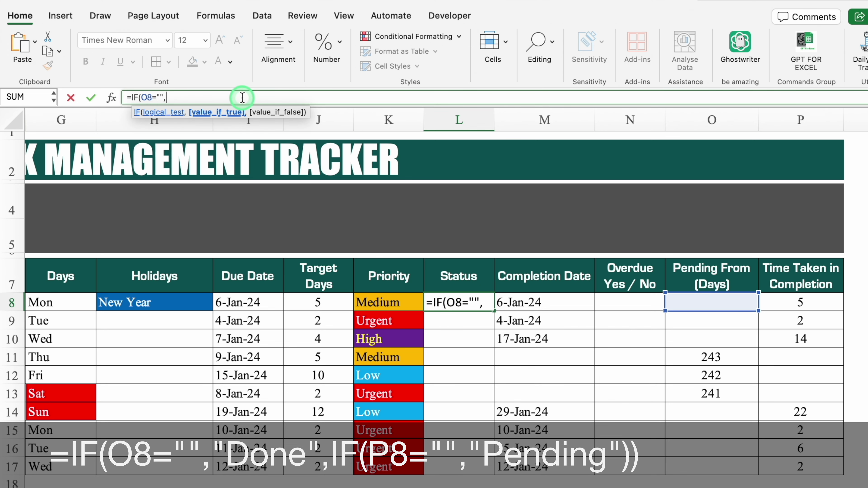
{"action": "type", "text": "\"Done"}
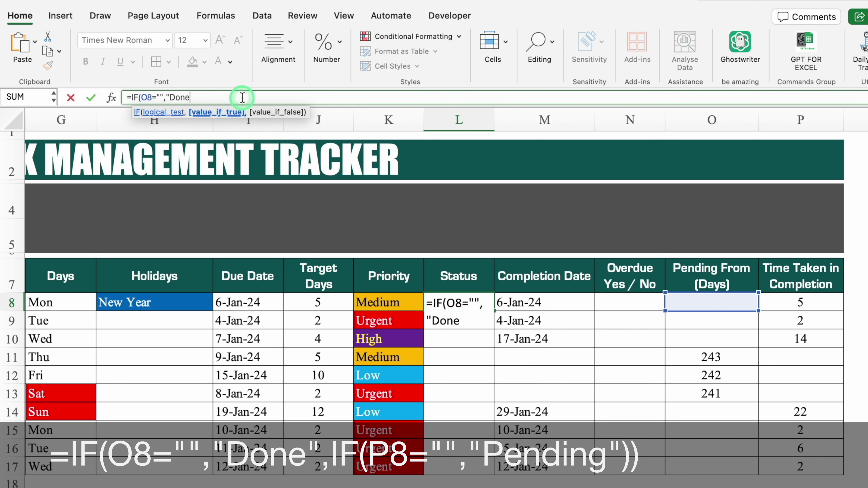
{"action": "type", "text": "\","}
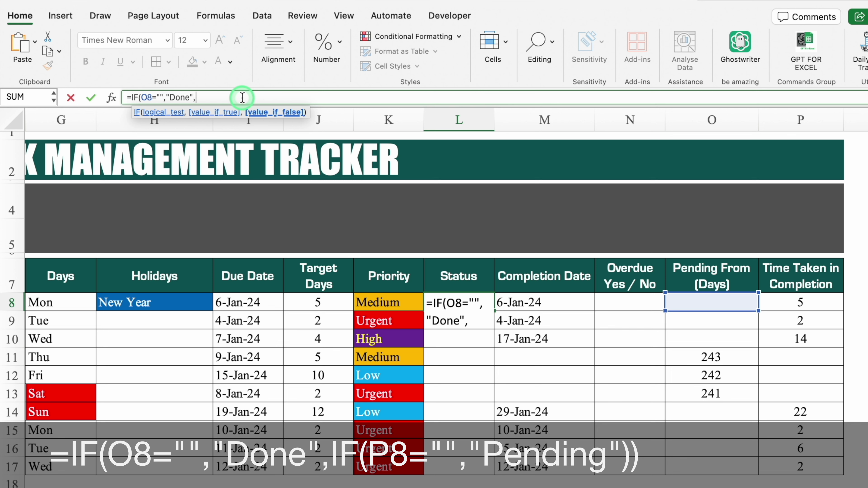
Complete the L8 Status formula with the nested condition IF(P8="","Pending")) and enter it.
{"action": "type", "text": "if"}
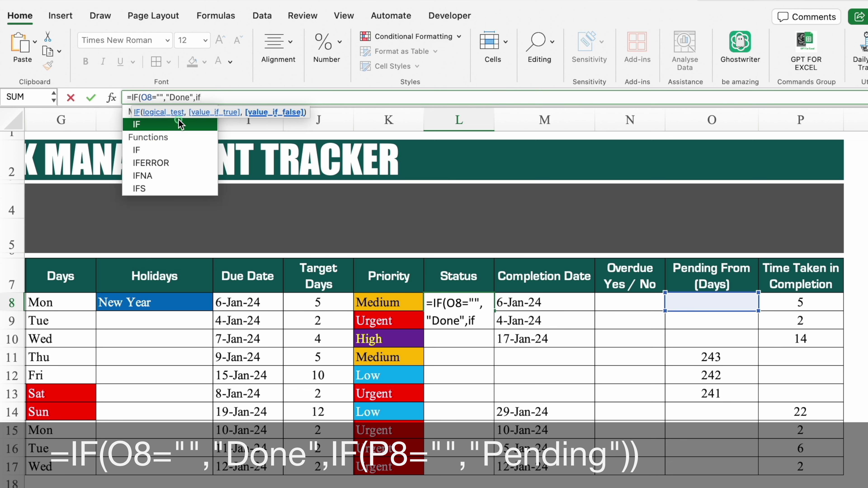
{"action": "double_click", "coordinate": [187, 122]}
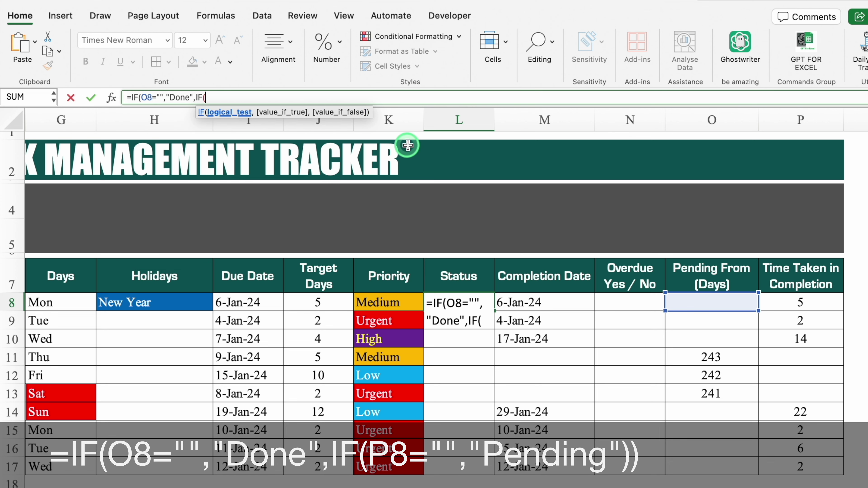
{"action": "left_click", "coordinate": [812, 304]}
{"action": "type", "text": "="}
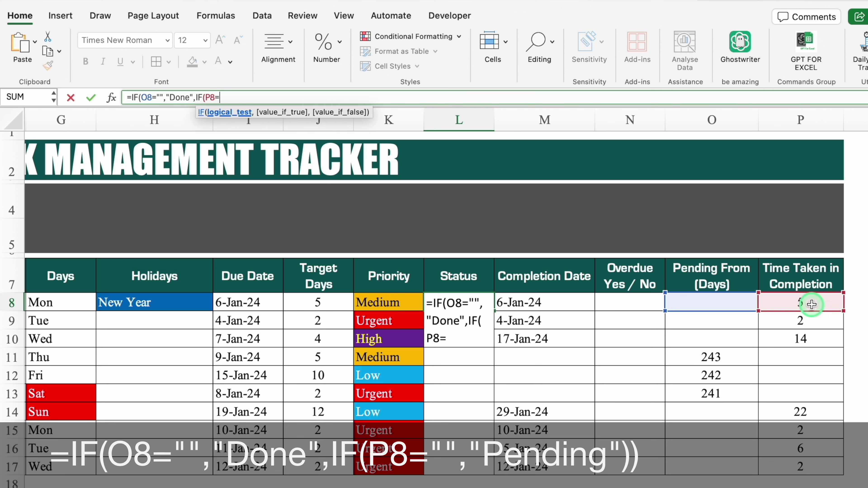
{"action": "type", "text": "\"\","}
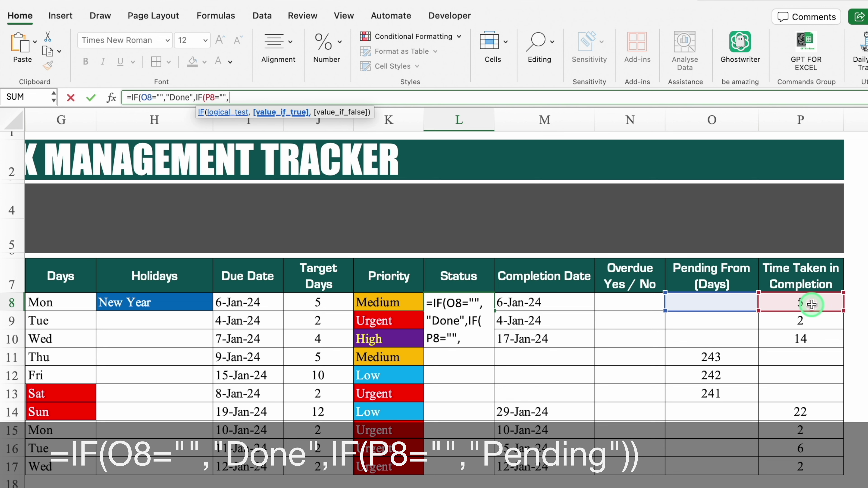
{"action": "type", "text": "\"Pending\""}
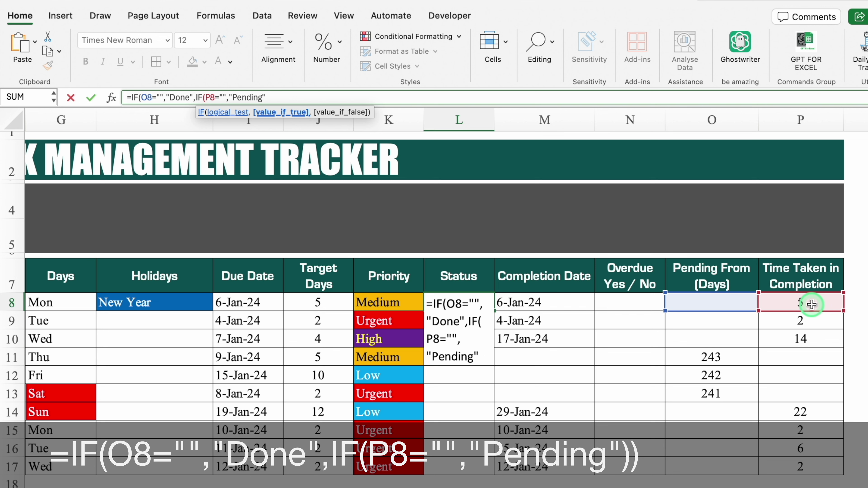
{"action": "type", "text": ")"}
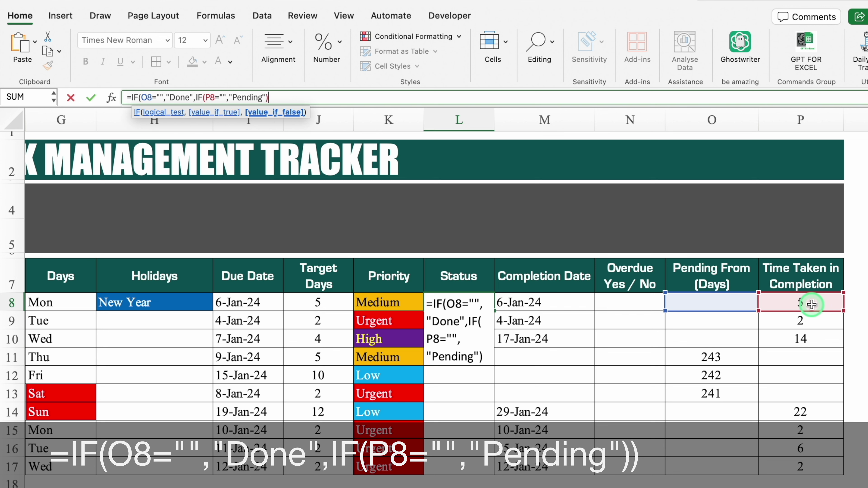
{"action": "type", "text": ")"}
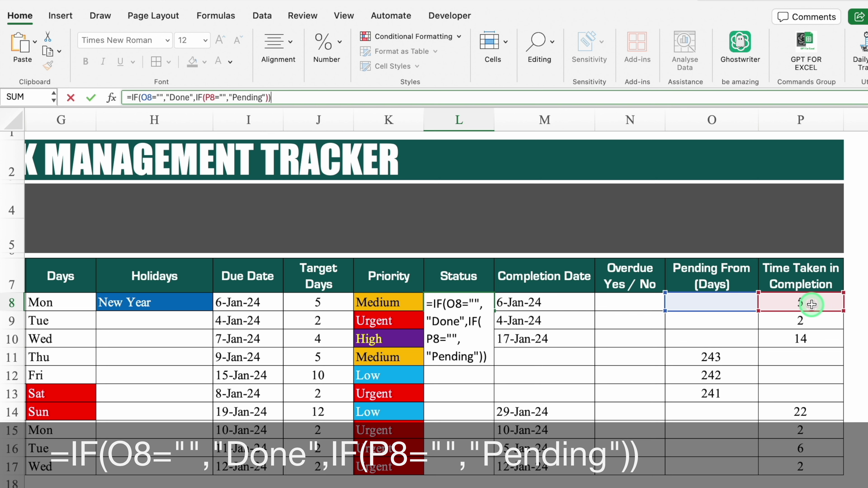
{"action": "key", "text": "Return"}
{"action": "left_click", "coordinate": [474, 304]}
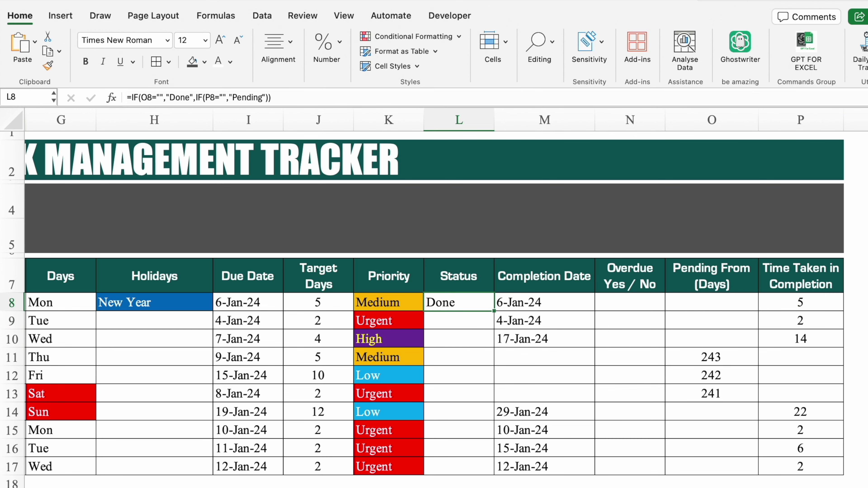
Clear the first task's start date in F8 to check the Status formula, and undo the deletion.
{"action": "scroll", "coordinate": [474, 304], "scroll_direction": "left", "scroll_amount": 10}
{"action": "scroll", "coordinate": [403, 304], "scroll_direction": "left", "scroll_amount": 1}
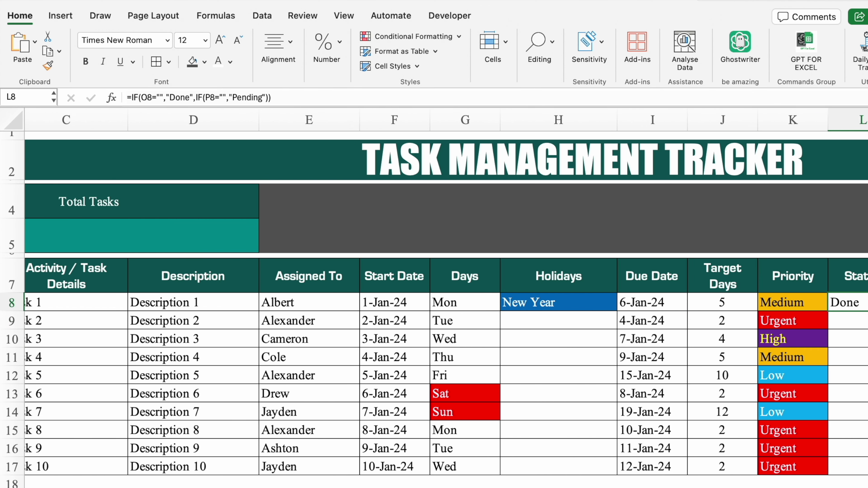
{"action": "left_click", "coordinate": [404, 303]}
{"action": "key", "text": "Delete"}
{"action": "scroll", "coordinate": [446, 292], "scroll_direction": "right", "scroll_amount": 5}
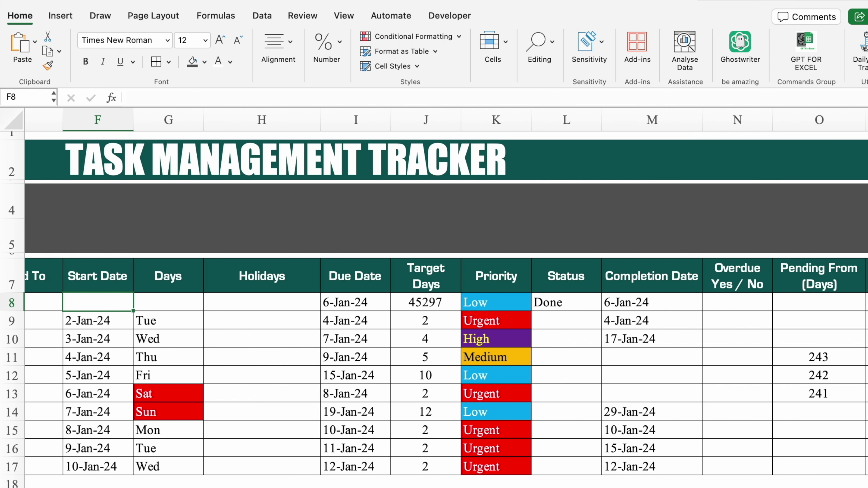
{"action": "scroll", "coordinate": [446, 292], "scroll_direction": "left", "scroll_amount": 1}
{"action": "scroll", "coordinate": [444, 292], "scroll_direction": "left", "scroll_amount": 5}
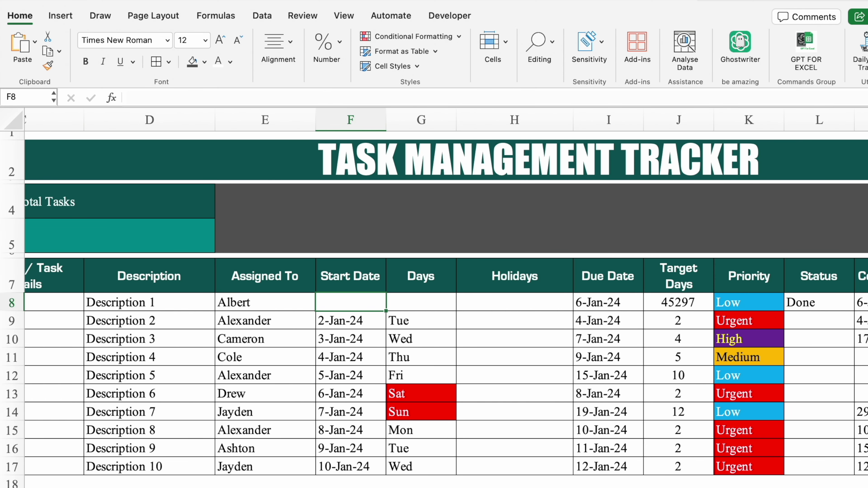
{"action": "key", "text": "super+z"}
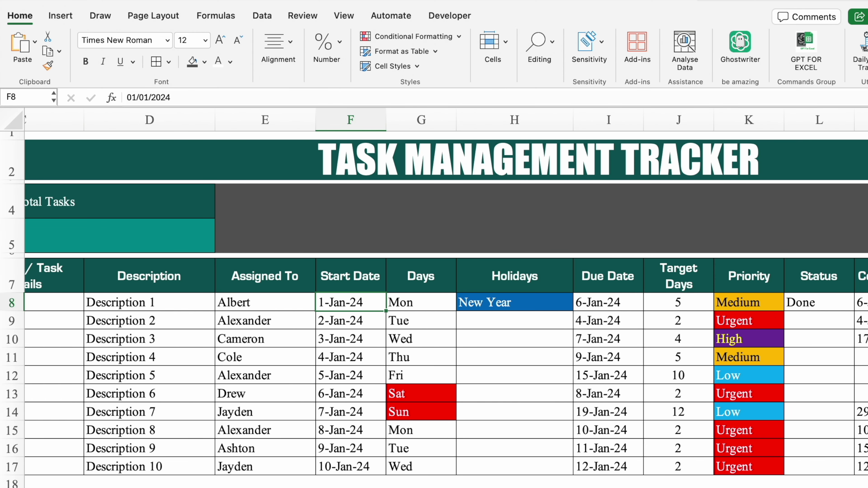
Wrap the Status formula in L8 in an outer IF that begins with the test F8=0.
{"action": "scroll", "coordinate": [444, 365], "scroll_direction": "right", "scroll_amount": 5}
{"action": "left_click", "coordinate": [461, 301]}
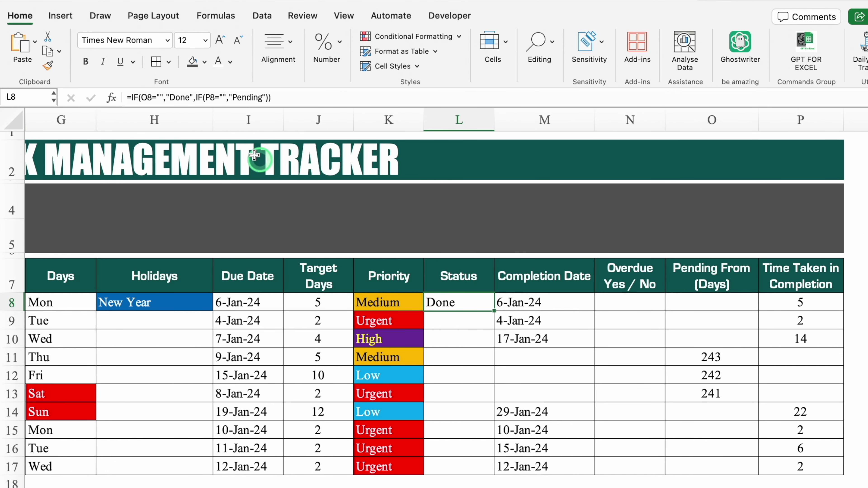
{"action": "left_click", "coordinate": [130, 98]}
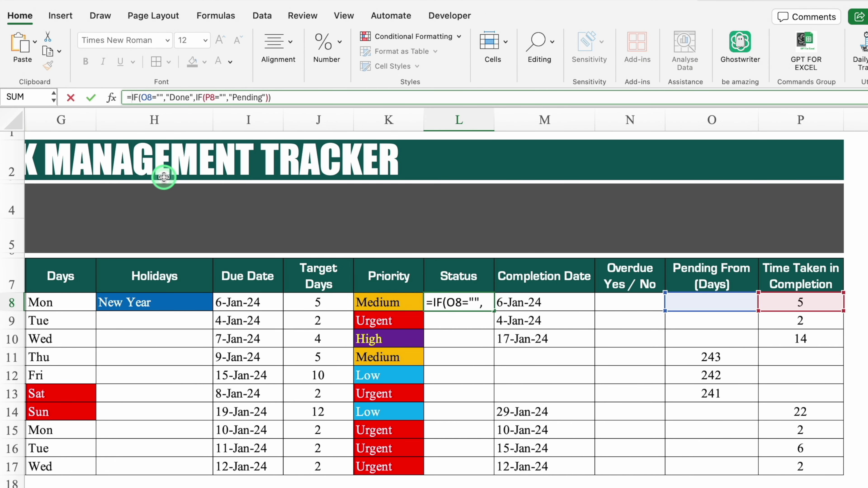
{"action": "type", "text": "IF("}
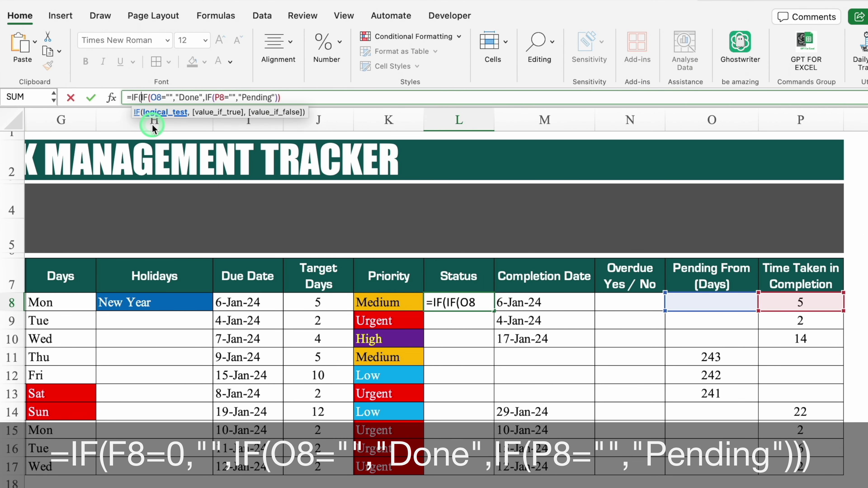
{"action": "scroll", "coordinate": [153, 126], "scroll_direction": "left", "scroll_amount": 3}
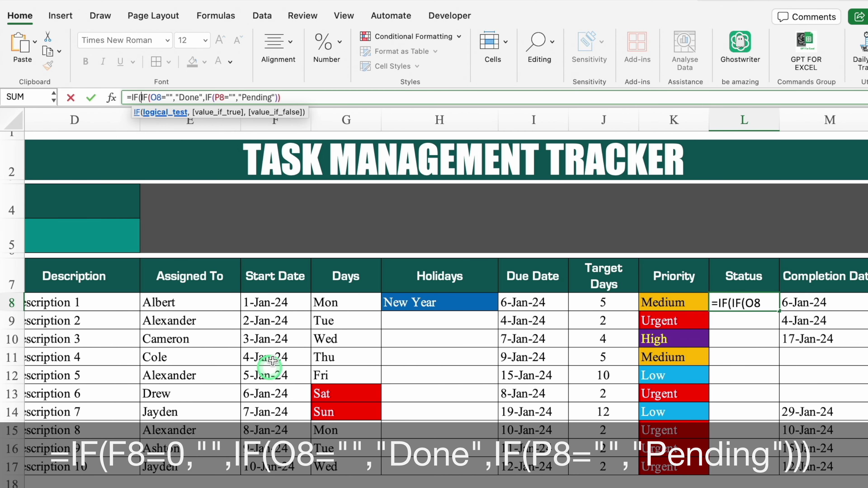
{"action": "left_click", "coordinate": [277, 302]}
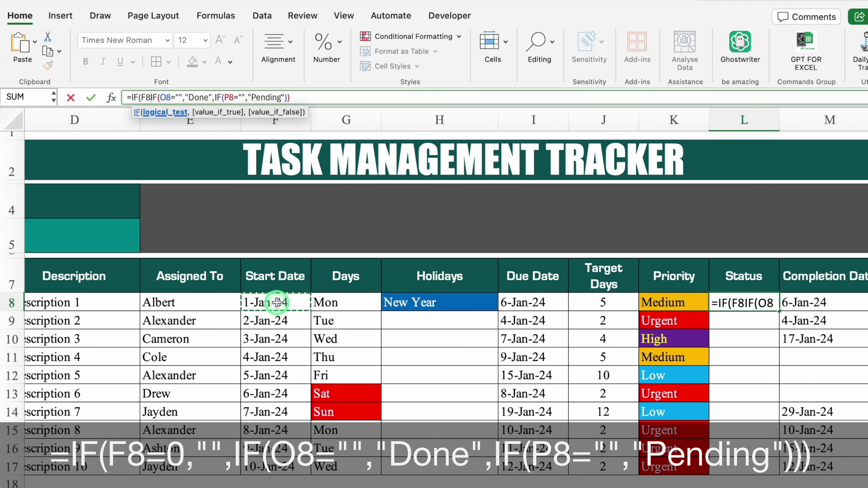
{"action": "type", "text": "="}
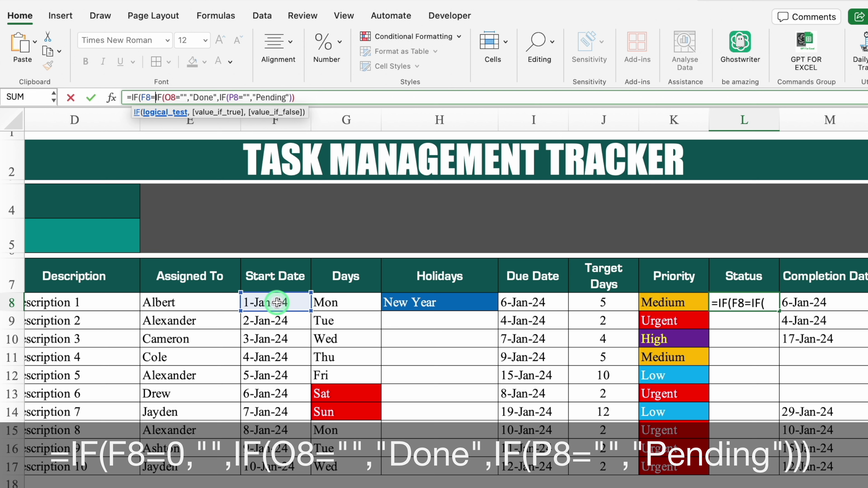
{"action": "type", "text": "0"}
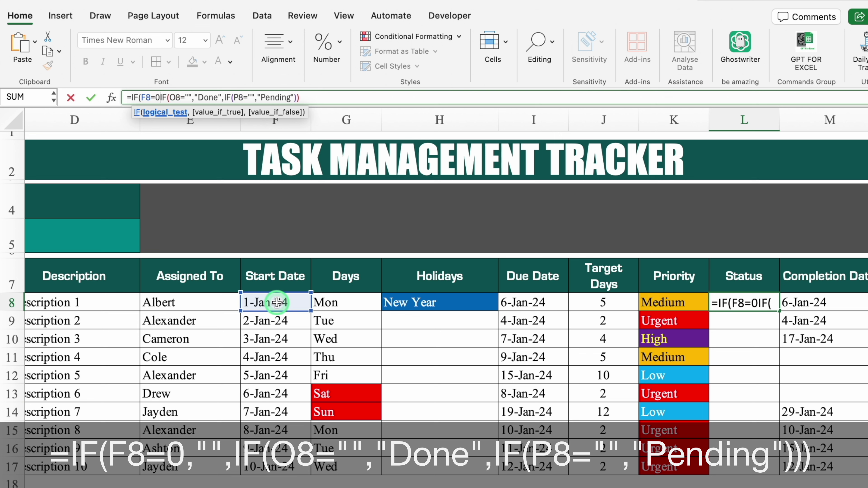
Complete the Status formula in L8 as =IF(F8=0,"",IF(O8="","Done",IF(P8="","Pending"))).
{"action": "type", "text": ",\"\""}
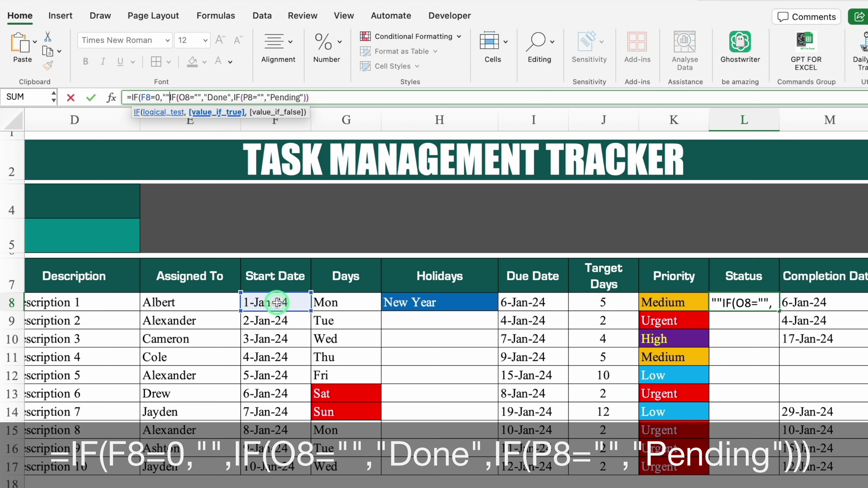
{"action": "type", "text": ","}
{"action": "key", "text": "End"}
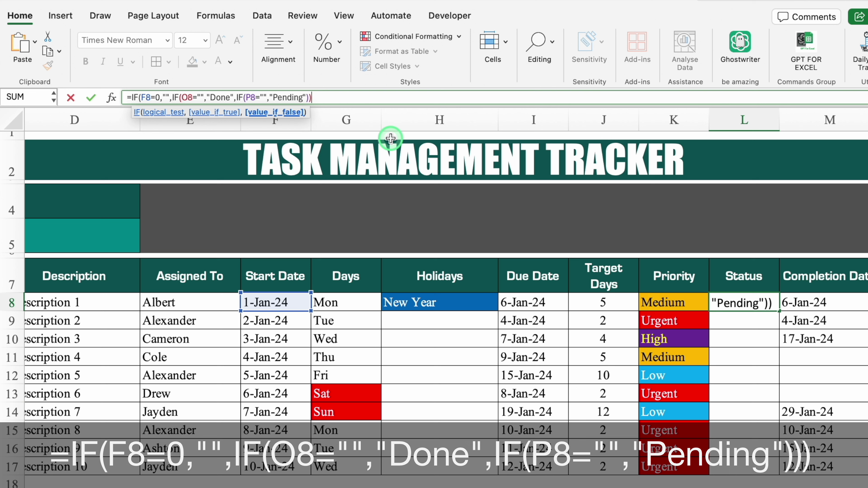
{"action": "type", "text": ")"}
{"action": "key", "text": "Return"}
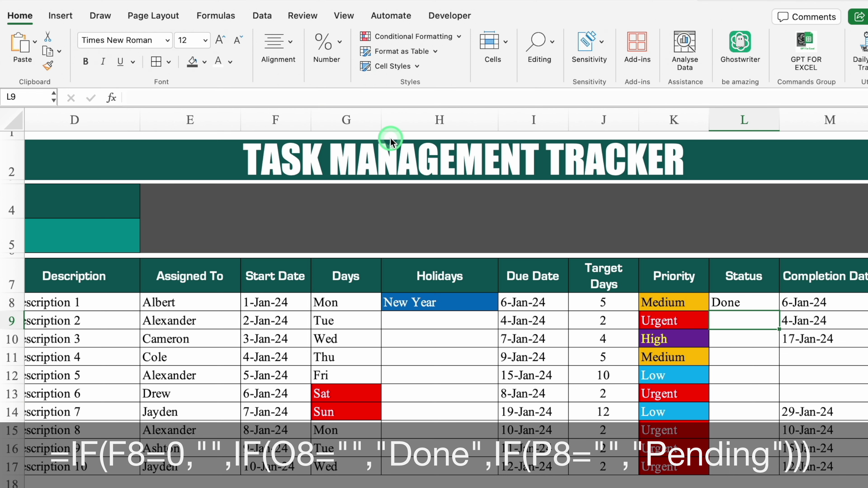
Test the Status formula by clearing the start date in F8, and undo the deletion.
{"action": "left_click", "coordinate": [271, 302]}
{"action": "key", "text": "Delete"}
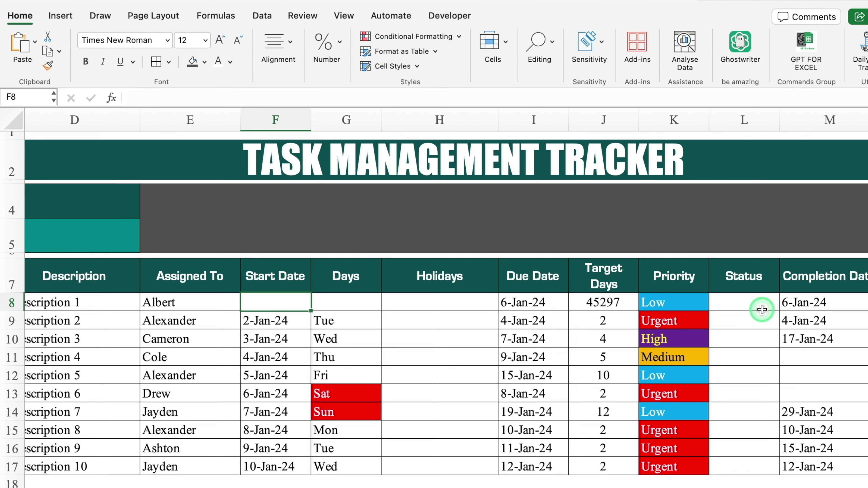
{"action": "key", "text": "super+z"}
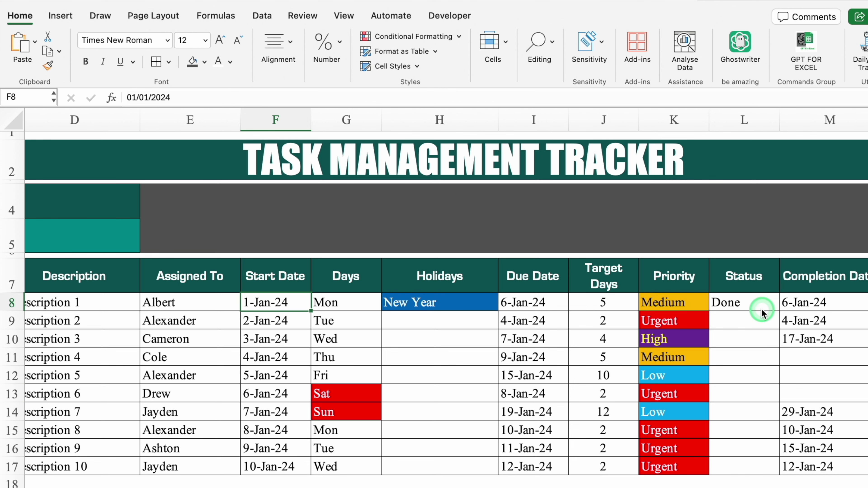
Enter Cancelled in cell M11 as the fourth task's completion date.
{"action": "scroll", "coordinate": [762, 312], "scroll_direction": "right", "scroll_amount": 5}
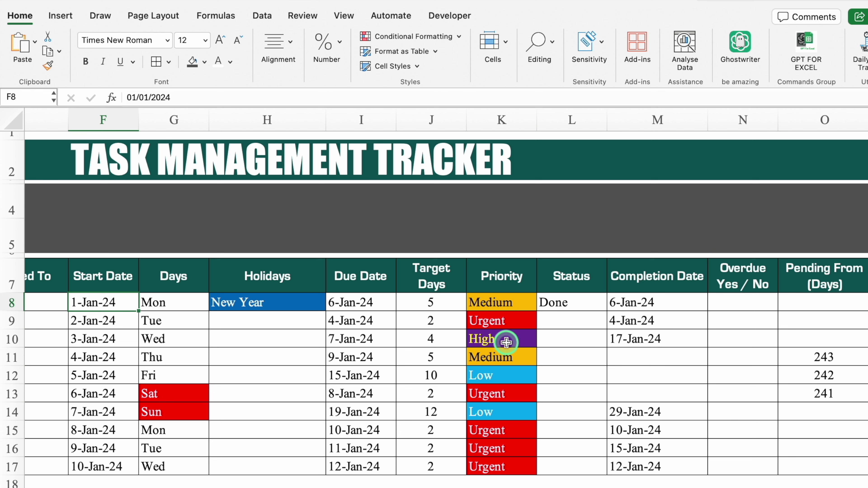
{"action": "left_click", "coordinate": [657, 356]}
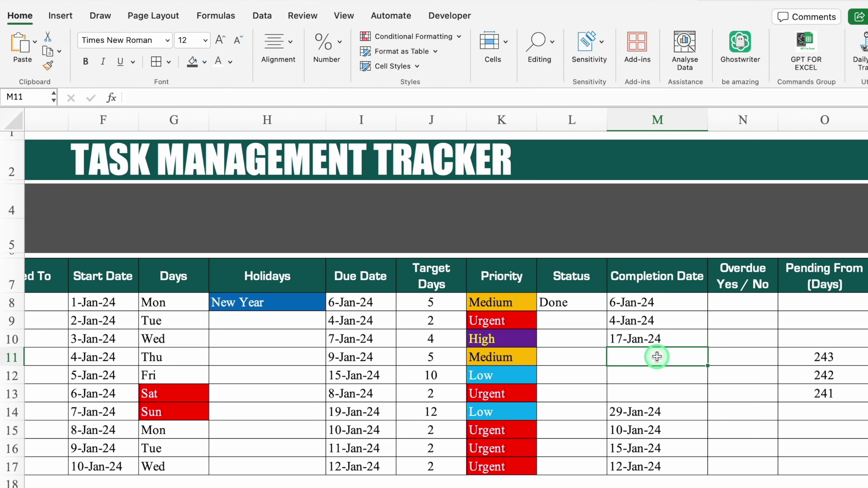
{"action": "type", "text": "Cancelled"}
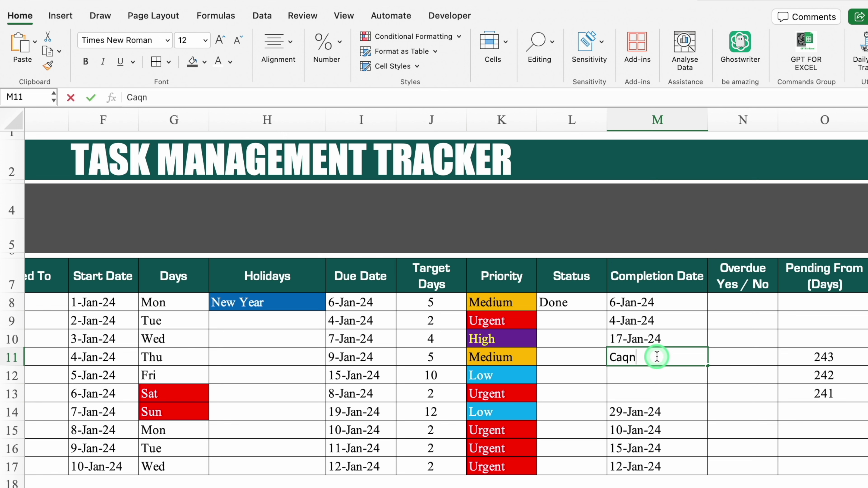
{"action": "key", "text": "ctrl+Return"}
{"action": "left_click_drag", "start_coordinate": [205, 98], "coordinate": [99, 97]}
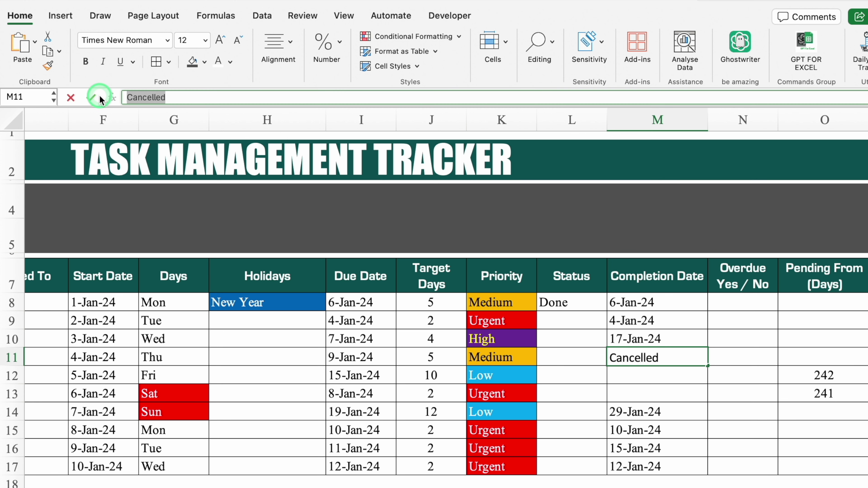
{"action": "left_click", "coordinate": [99, 98]}
Start a conditional formatting rule on the whole sheet for cell values equal to Cancelled.
{"action": "left_click", "coordinate": [15, 124]}
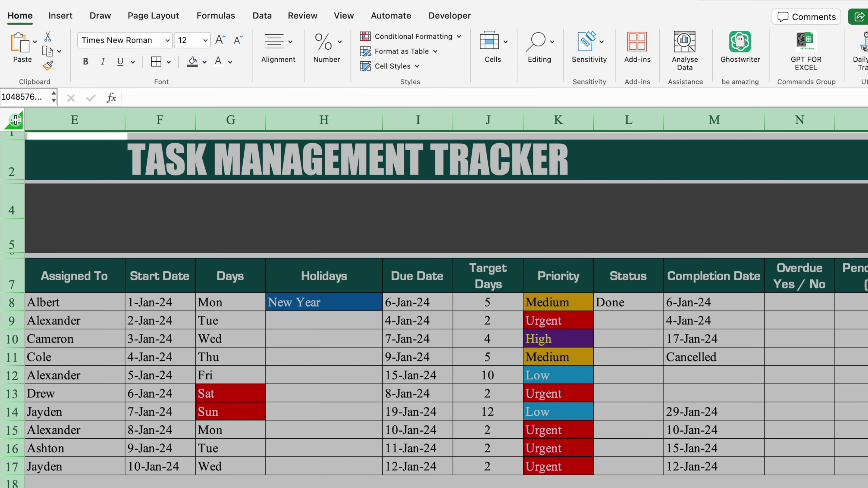
{"action": "left_click", "coordinate": [420, 38]}
{"action": "mouse_move", "coordinate": [465, 52]}
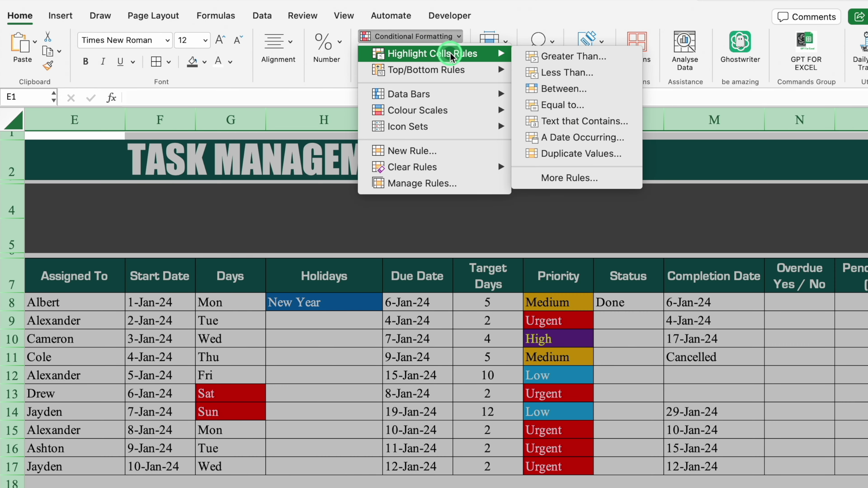
{"action": "left_click", "coordinate": [584, 105]}
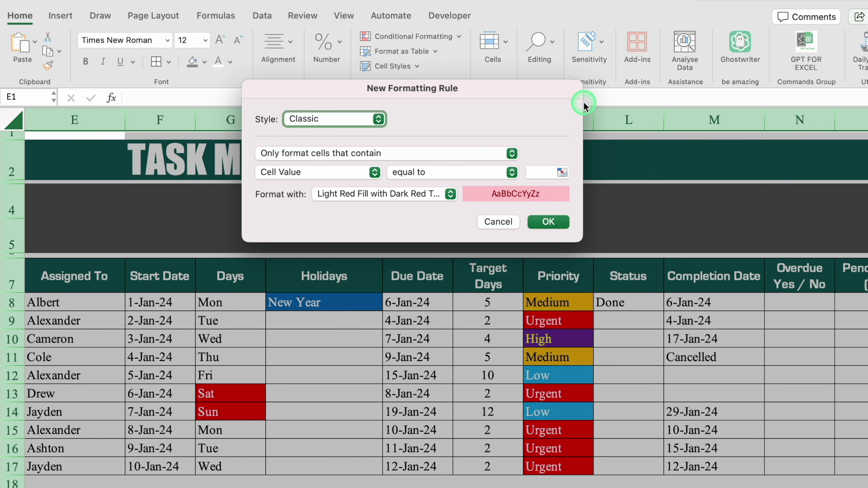
{"action": "left_click", "coordinate": [544, 172]}
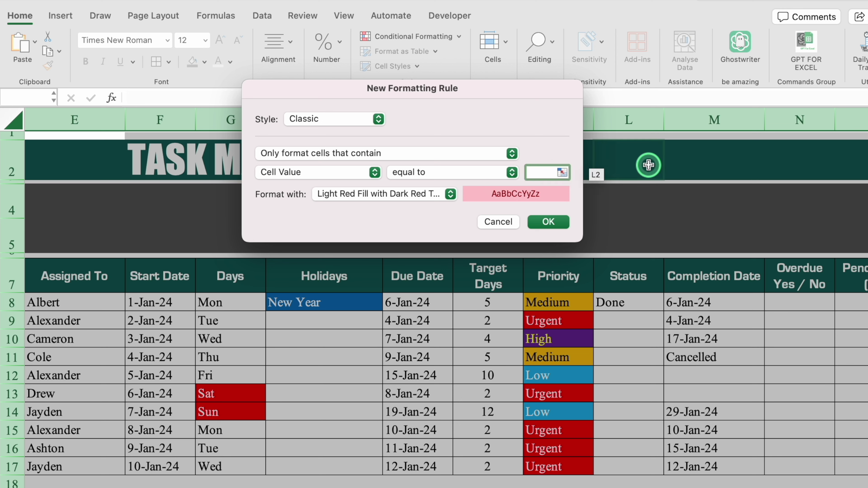
{"action": "type", "text": "Cancelled"}
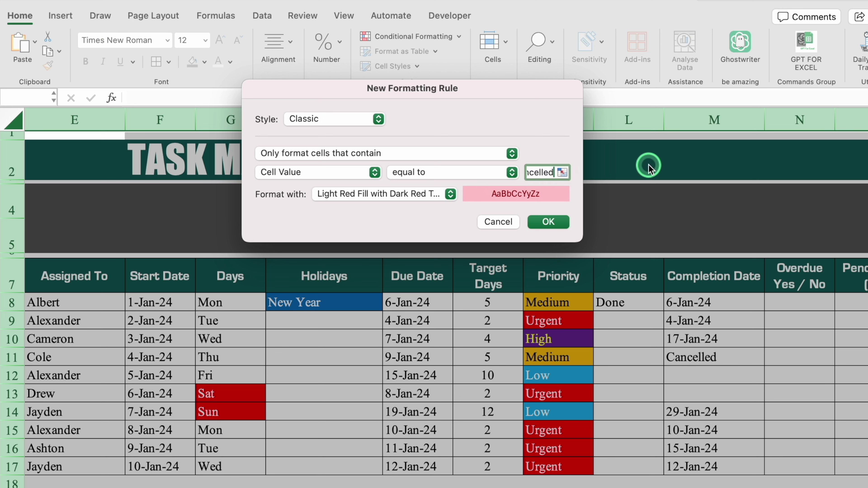
Give the Cancelled rule a customised format with red fill and white font colour, and apply it.
{"action": "left_click", "coordinate": [450, 194]}
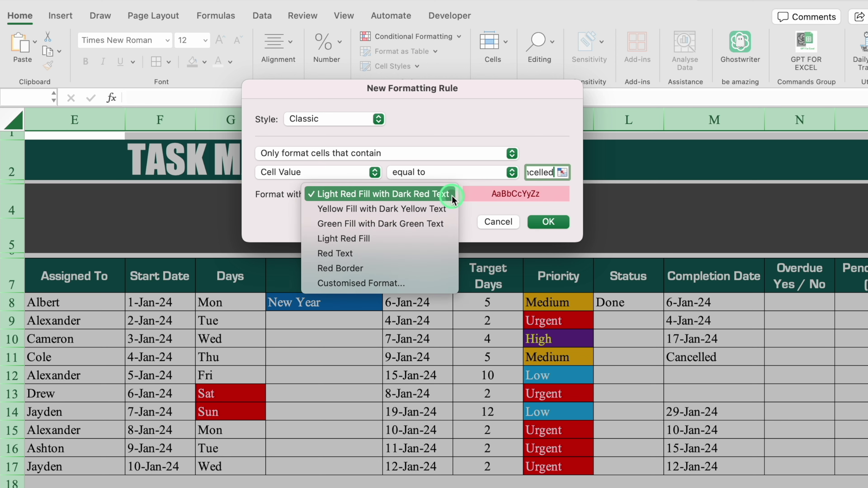
{"action": "left_click", "coordinate": [374, 284]}
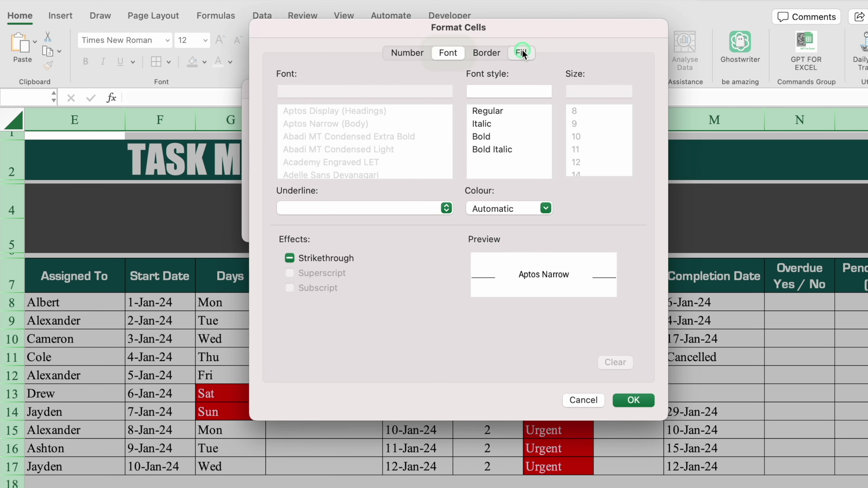
{"action": "left_click", "coordinate": [521, 53]}
{"action": "left_click", "coordinate": [415, 104]}
{"action": "left_click", "coordinate": [305, 257]}
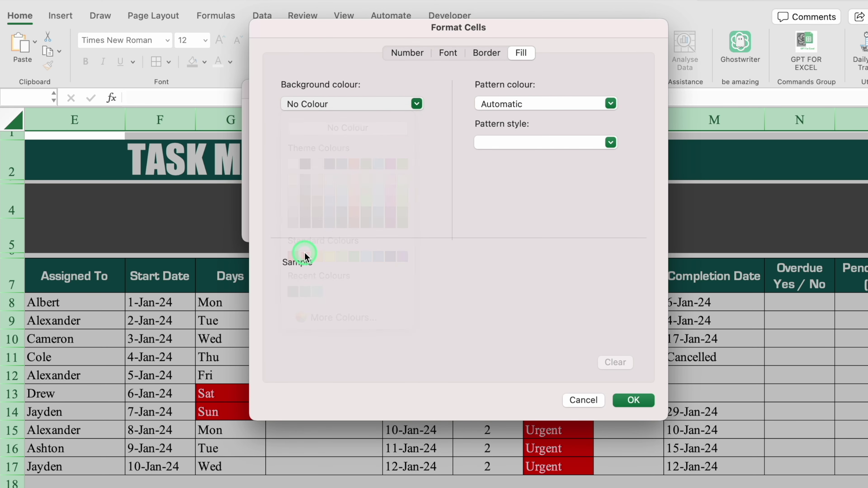
{"action": "left_click", "coordinate": [447, 54]}
{"action": "left_click", "coordinate": [545, 208]}
{"action": "left_click", "coordinate": [481, 267]}
{"action": "left_click", "coordinate": [633, 400]}
{"action": "left_click", "coordinate": [547, 221]}
{"action": "left_click", "coordinate": [729, 358]}
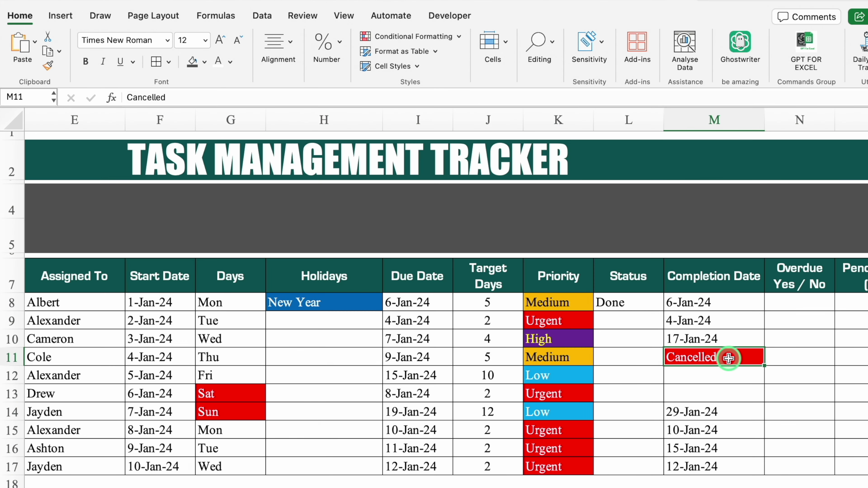
Wrap the Status formula in L8 in an outer IF function with the test M8="Cancelled".
{"action": "left_click", "coordinate": [640, 301]}
{"action": "left_click", "coordinate": [132, 97]}
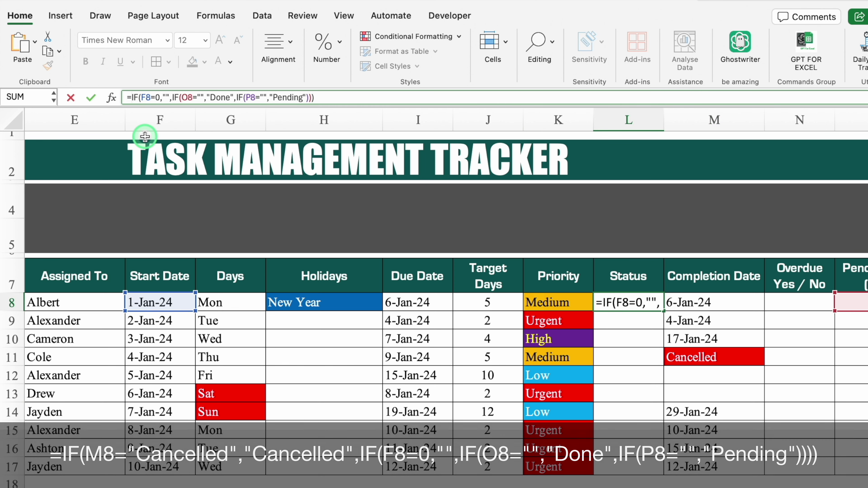
{"action": "type", "text": "IF("}
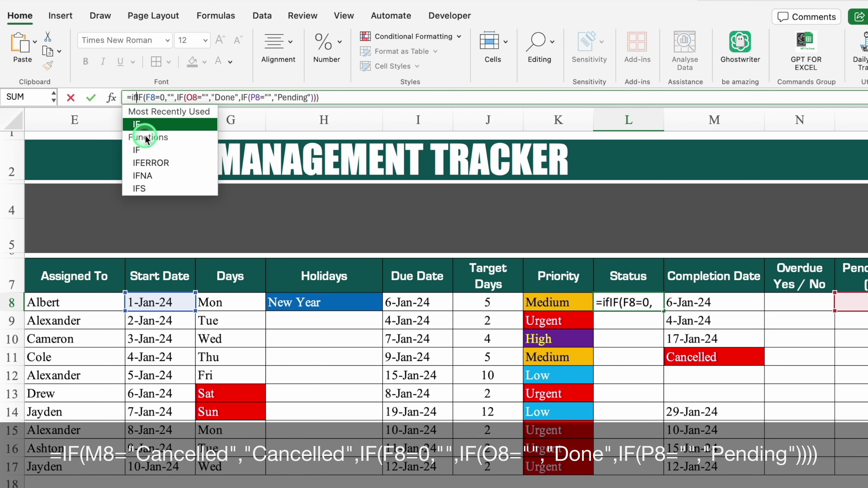
{"action": "left_click", "coordinate": [704, 302]}
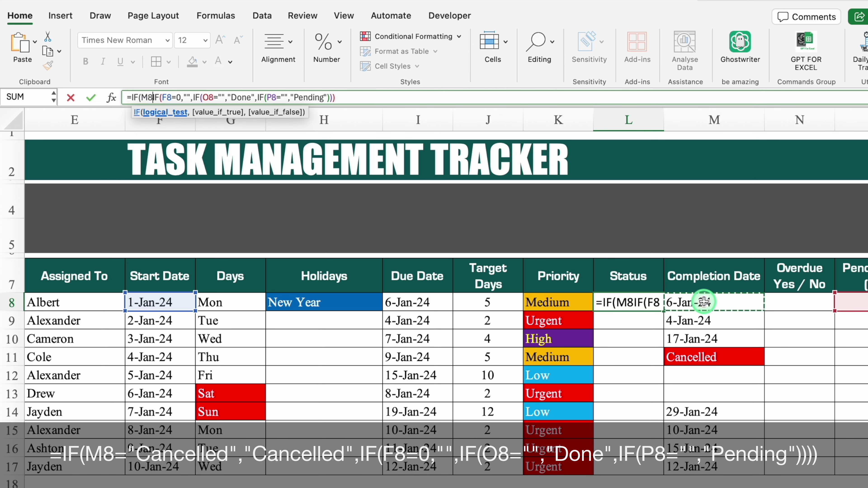
{"action": "type", "text": "="}
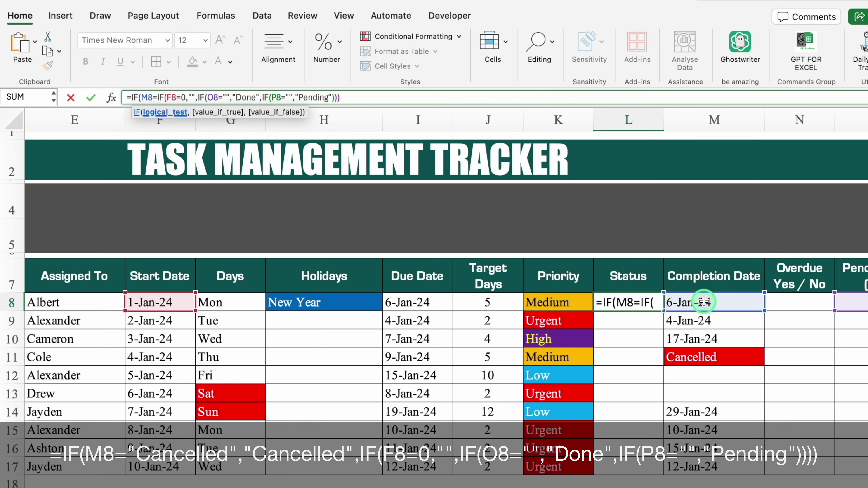
{"action": "type", "text": "\""}
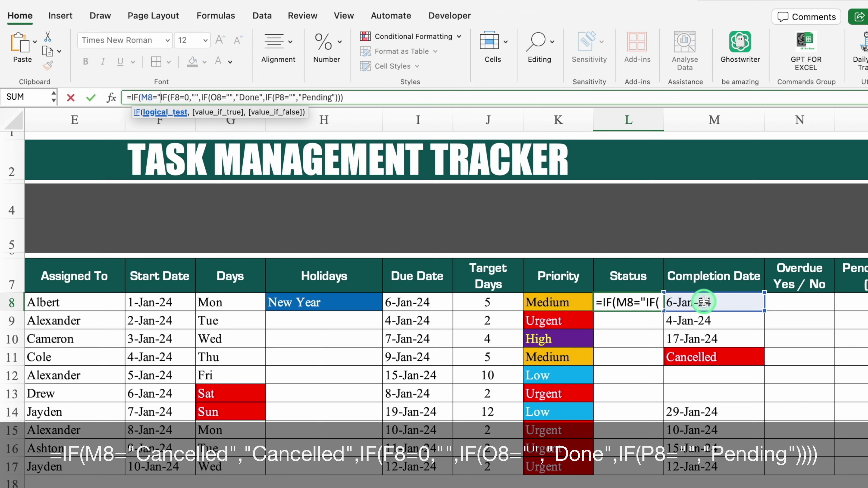
{"action": "type", "text": "Cancelled"}
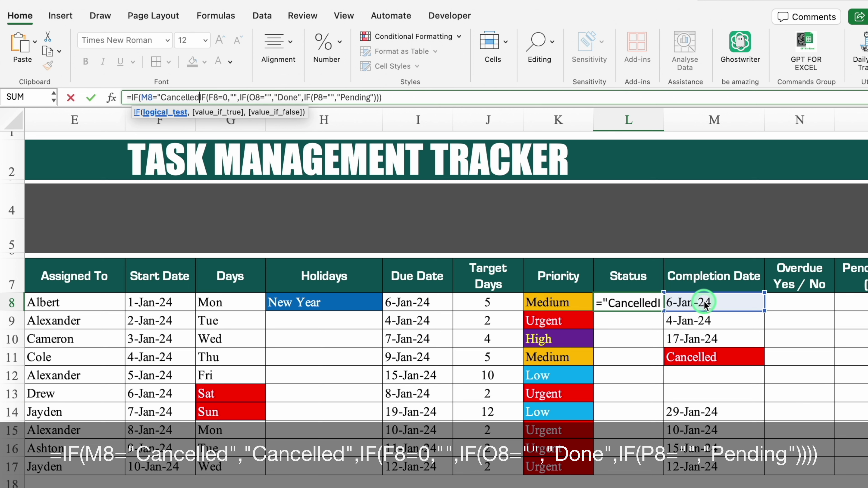
{"action": "type", "text": "\""}
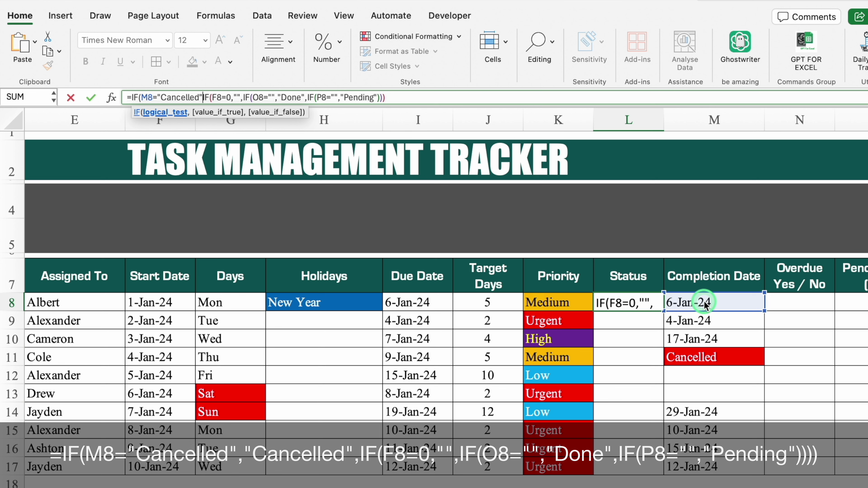
Make the outer IF return "Cancelled" when true, close the formula, and fill it down the Status column through row 17.
{"action": "type", "text": ","}
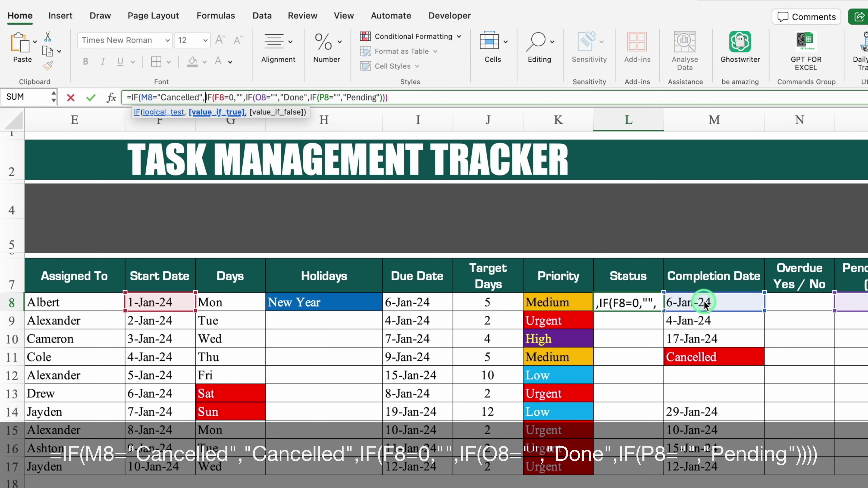
{"action": "type", "text": "\""}
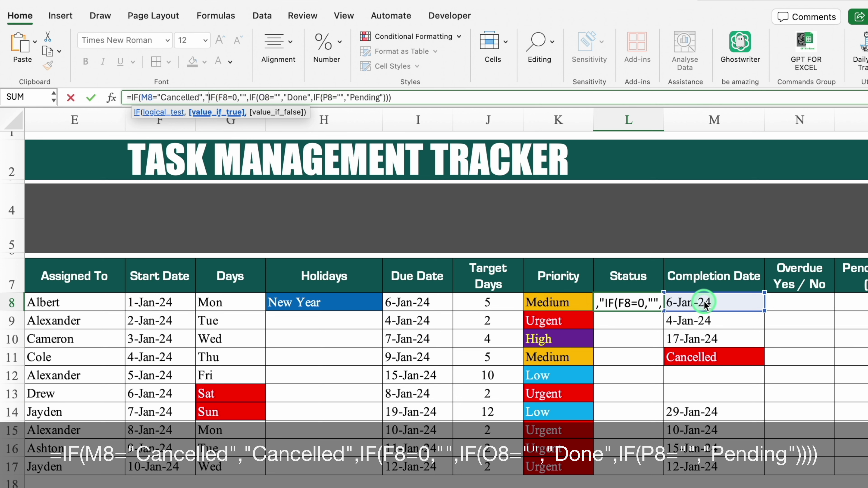
{"action": "type", "text": "Cancelled"}
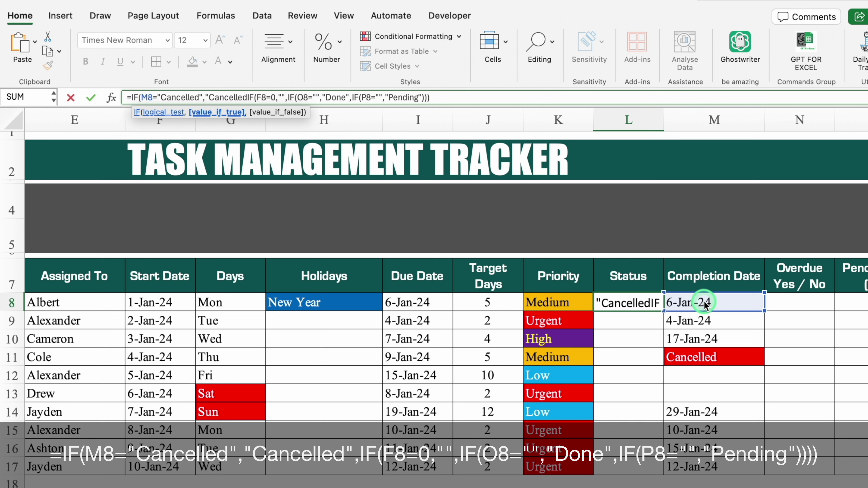
{"action": "type", "text": "\""}
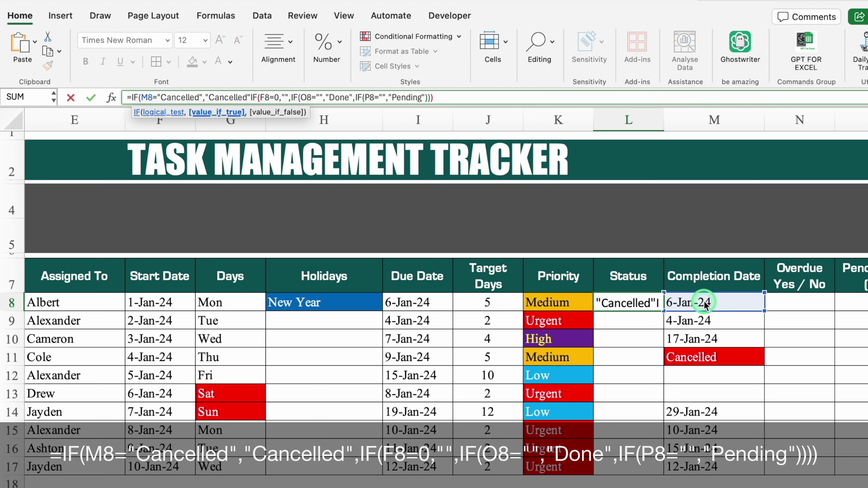
{"action": "type", "text": ","}
{"action": "left_click", "coordinate": [525, 100]}
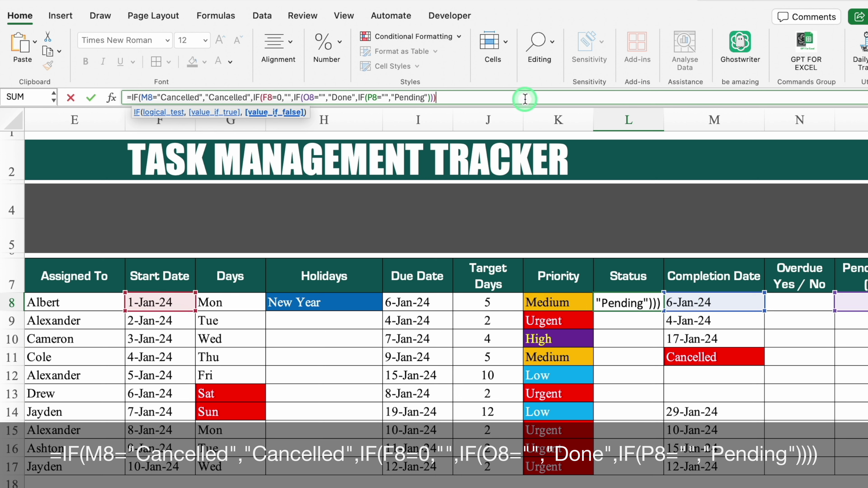
{"action": "type", "text": ")"}
{"action": "key", "text": "ctrl+Return"}
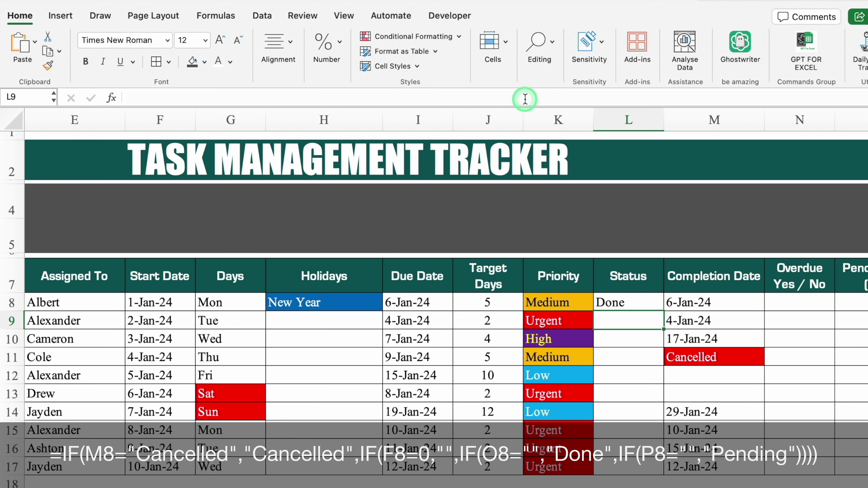
{"action": "double_click", "coordinate": [664, 311]}
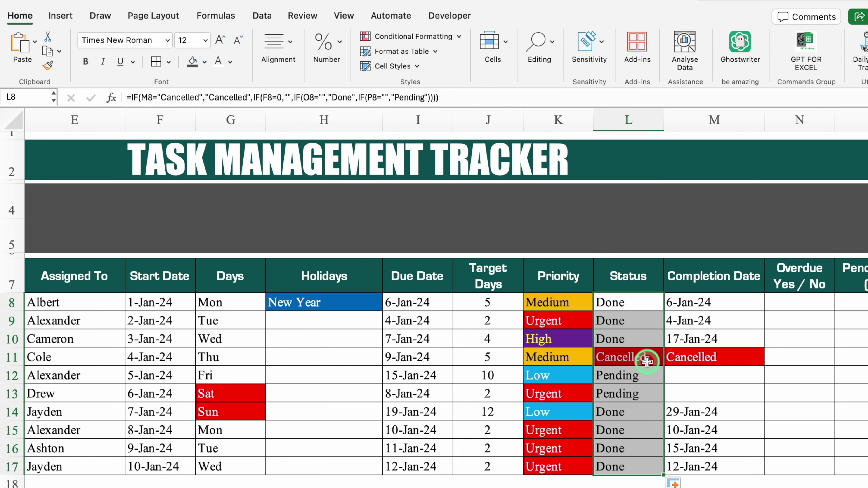
Start a conditional formatting rule on the whole sheet for cell values equal to Done.
{"action": "left_click", "coordinate": [13, 119]}
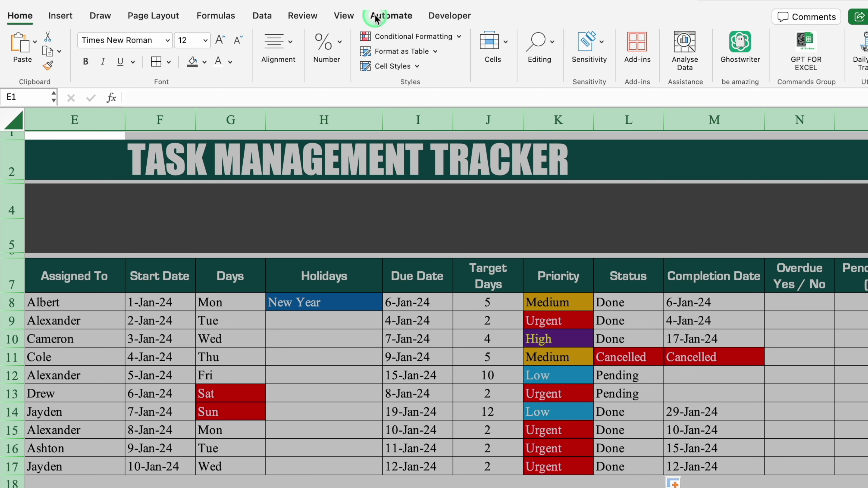
{"action": "left_click", "coordinate": [410, 36]}
{"action": "mouse_move", "coordinate": [442, 53]}
{"action": "left_click", "coordinate": [591, 107]}
{"action": "left_click", "coordinate": [543, 172]}
{"action": "type", "text": "Done"}
Give the Done rule a customised format with green fill and white font colour, and apply it.
{"action": "left_click", "coordinate": [448, 194]}
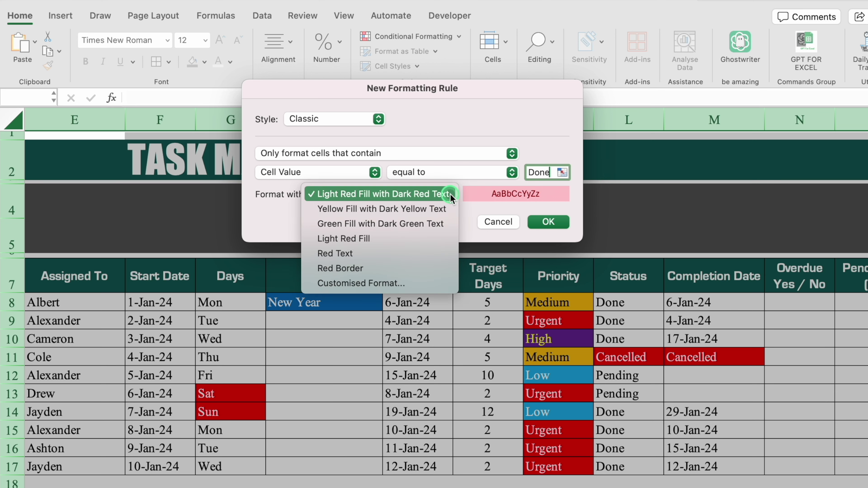
{"action": "left_click", "coordinate": [373, 284]}
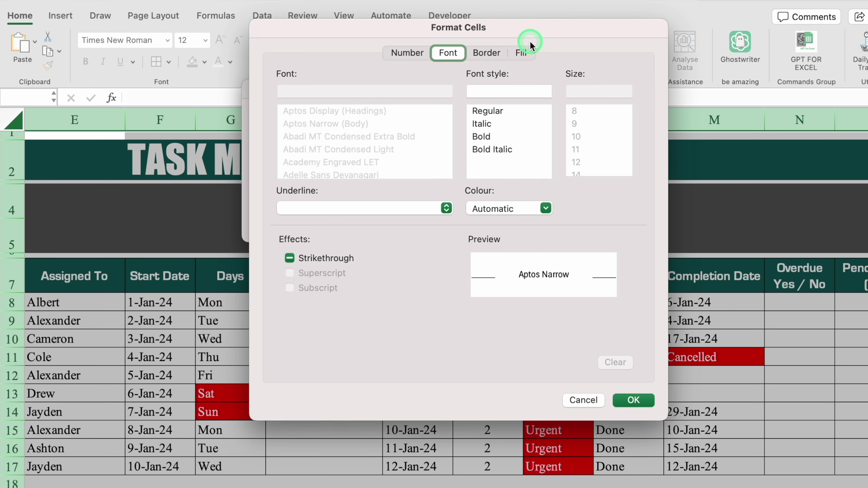
{"action": "left_click", "coordinate": [521, 52]}
{"action": "left_click", "coordinate": [416, 103]}
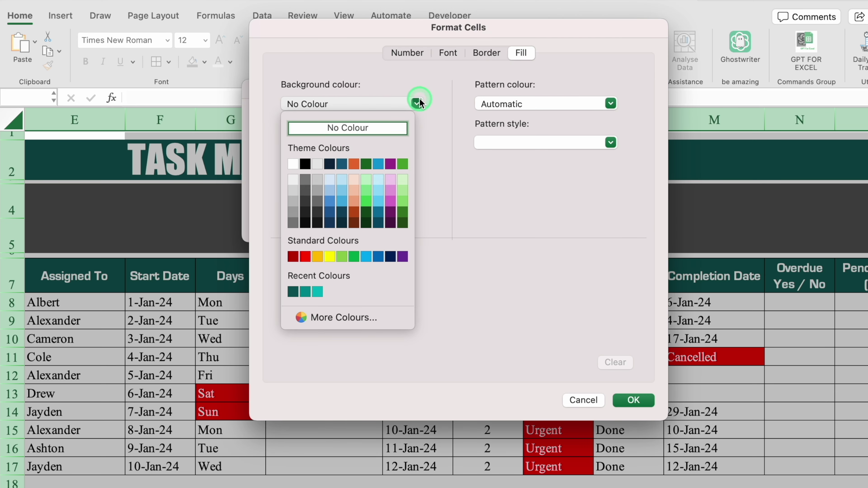
{"action": "left_click", "coordinate": [358, 257]}
{"action": "left_click", "coordinate": [448, 54]}
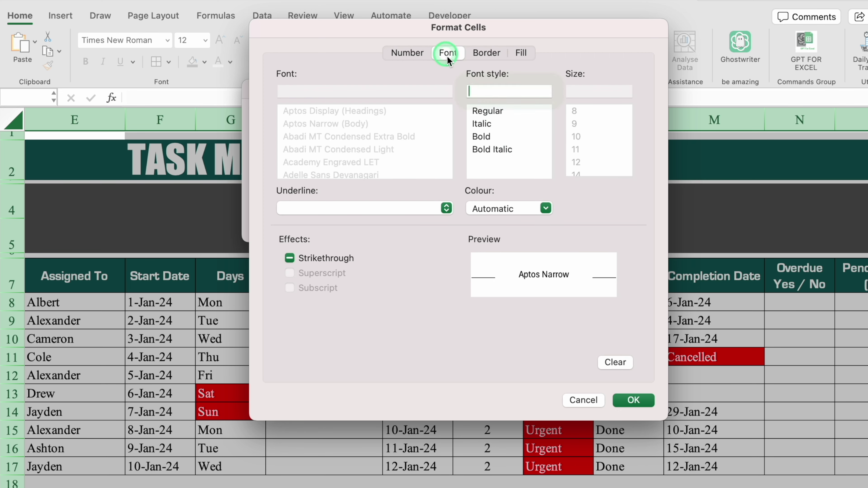
{"action": "left_click", "coordinate": [542, 209]}
{"action": "left_click", "coordinate": [477, 268]}
{"action": "left_click", "coordinate": [633, 400]}
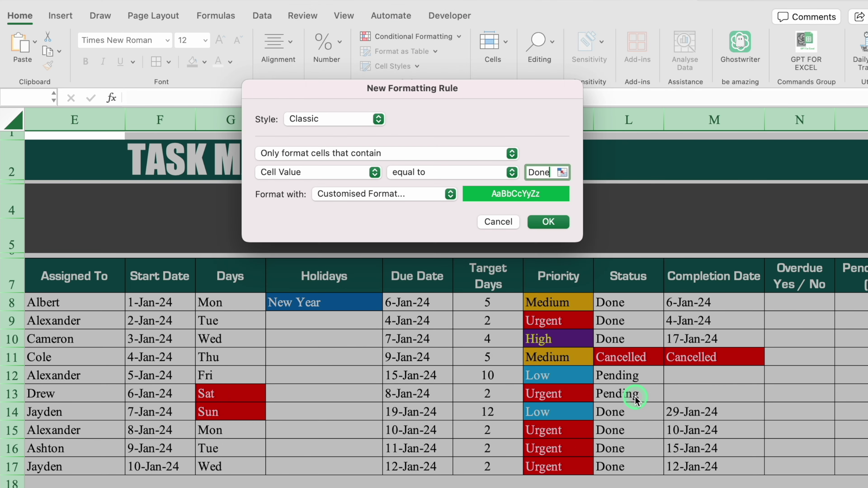
{"action": "left_click", "coordinate": [548, 220]}
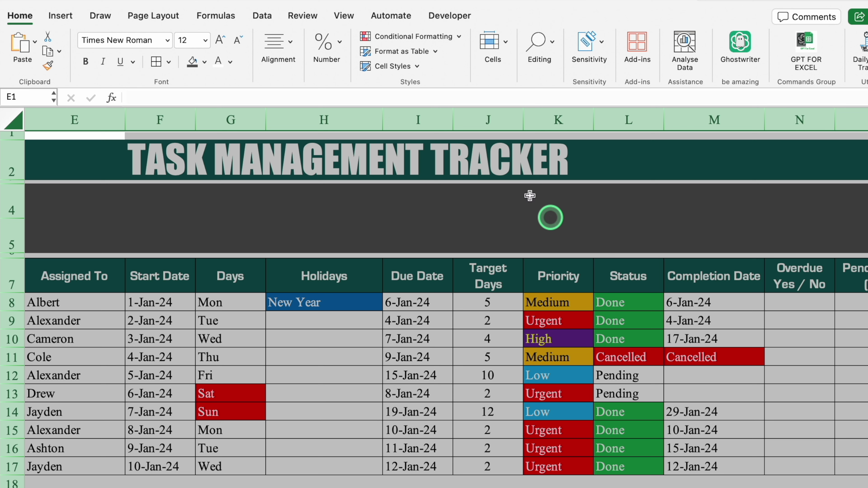
Start another equal-to conditional formatting rule on the whole sheet for the cell value Pending.
{"action": "left_click", "coordinate": [424, 36]}
{"action": "left_click", "coordinate": [442, 53]}
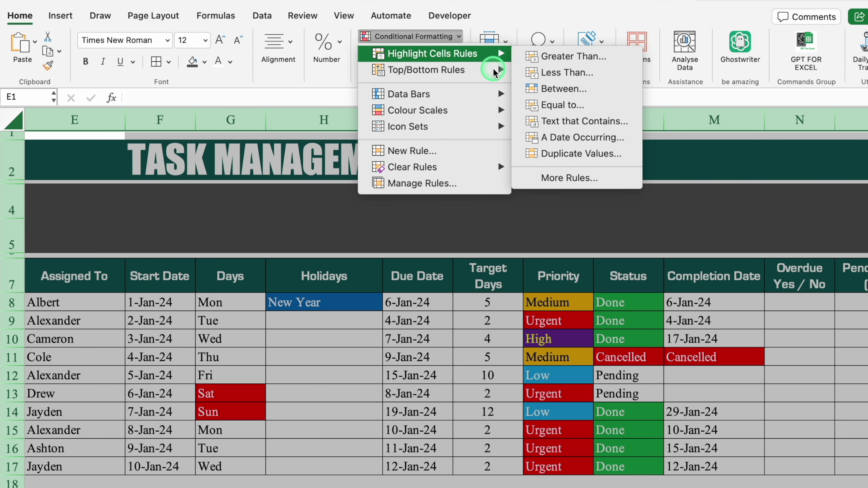
{"action": "left_click", "coordinate": [553, 105]}
{"action": "left_click", "coordinate": [545, 170]}
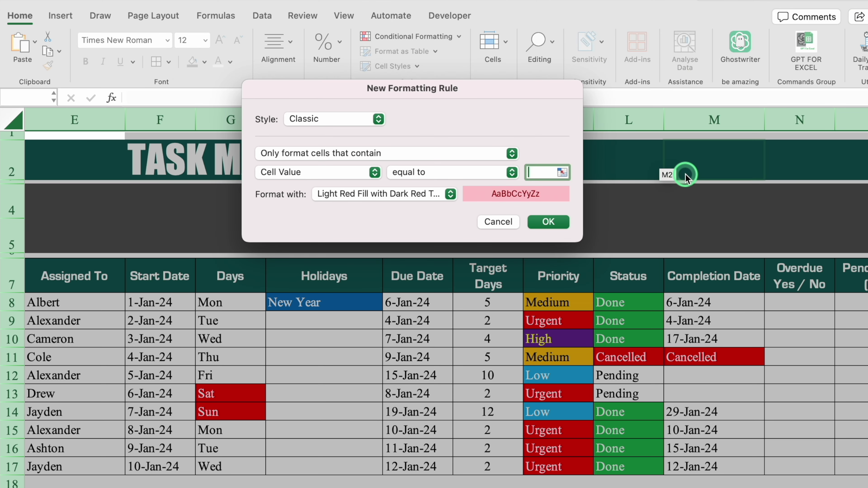
{"action": "type", "text": "Pending"}
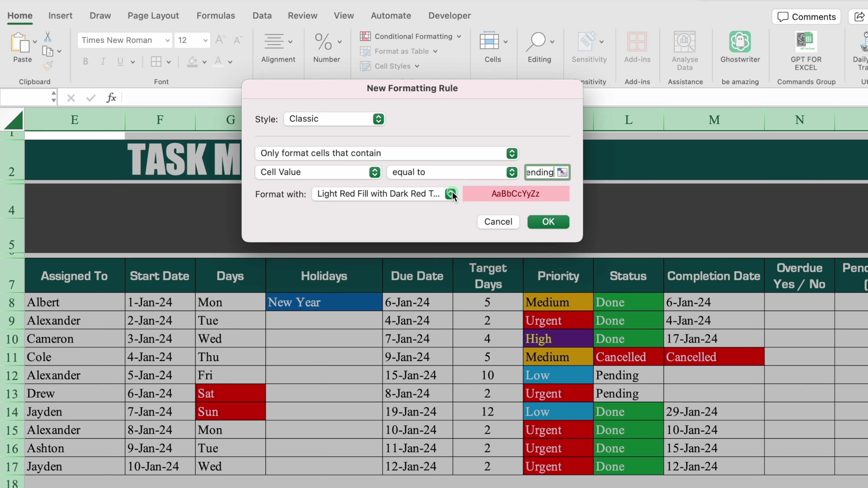
Give the Pending rule a customised format with red fill and white font colour, and apply it.
{"action": "left_click", "coordinate": [451, 194]}
{"action": "left_click", "coordinate": [397, 282]}
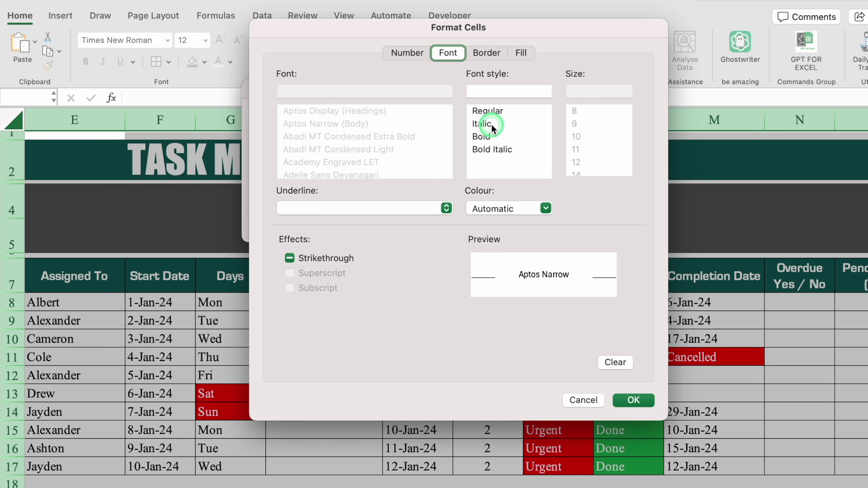
{"action": "left_click", "coordinate": [519, 53]}
{"action": "left_click", "coordinate": [417, 103]}
{"action": "left_click", "coordinate": [305, 256]}
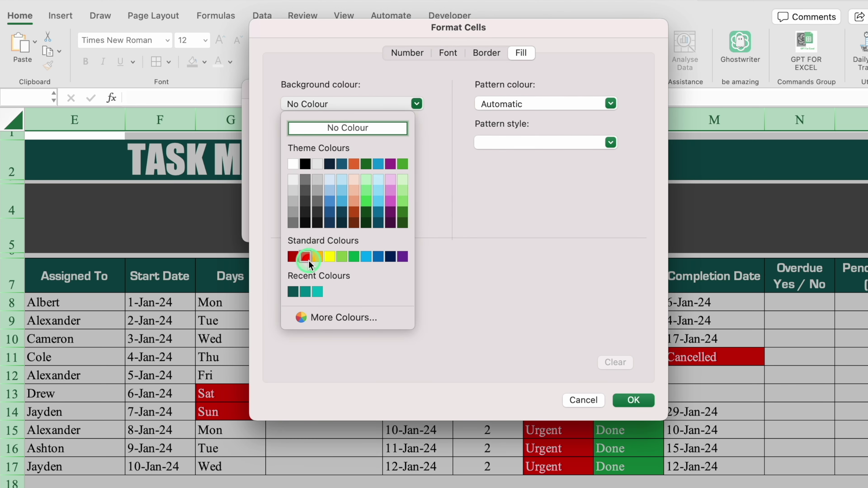
{"action": "left_click", "coordinate": [450, 52]}
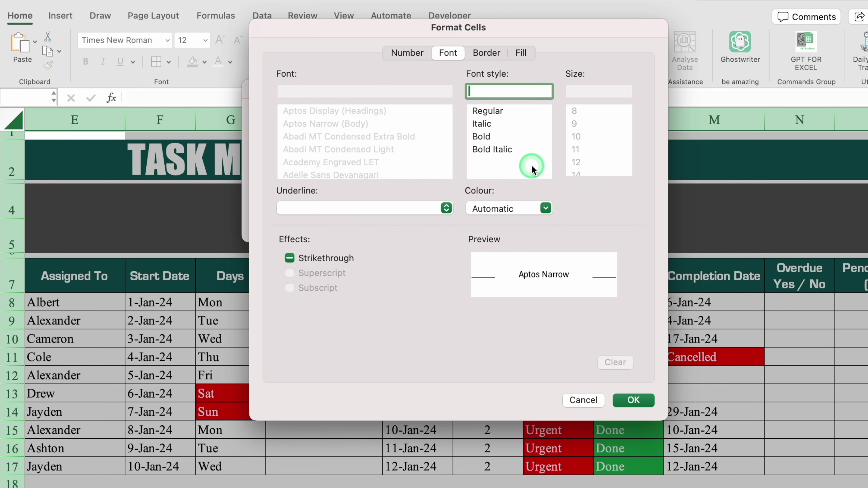
{"action": "left_click", "coordinate": [546, 207]}
{"action": "left_click", "coordinate": [477, 268]}
{"action": "left_click", "coordinate": [647, 402]}
{"action": "left_click", "coordinate": [546, 219]}
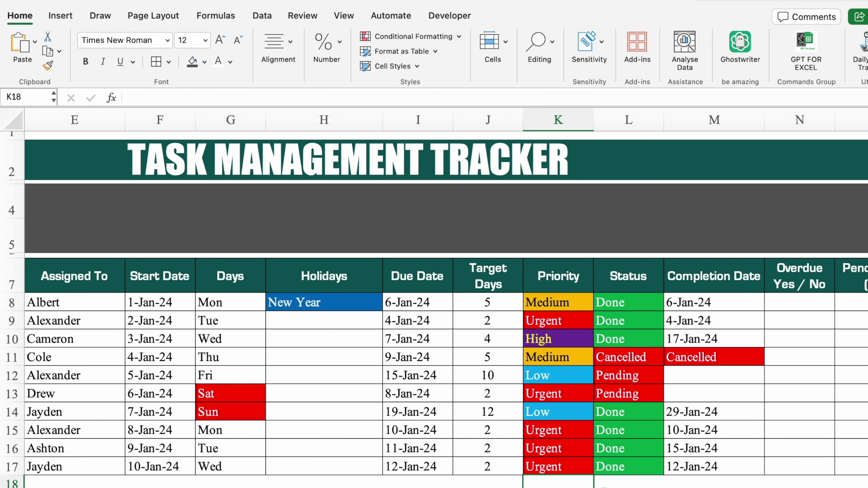
Select the whole sheet and open its Cancelled conditional formatting rule for editing.
{"action": "left_click", "coordinate": [12, 120]}
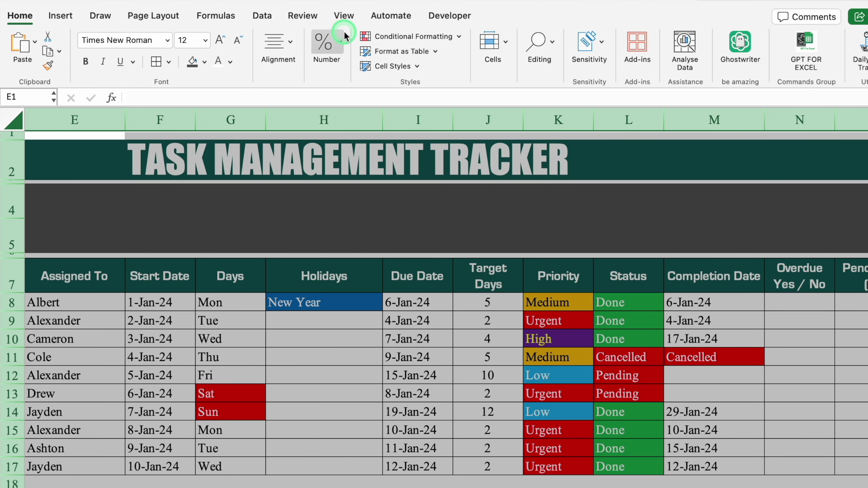
{"action": "left_click", "coordinate": [417, 36]}
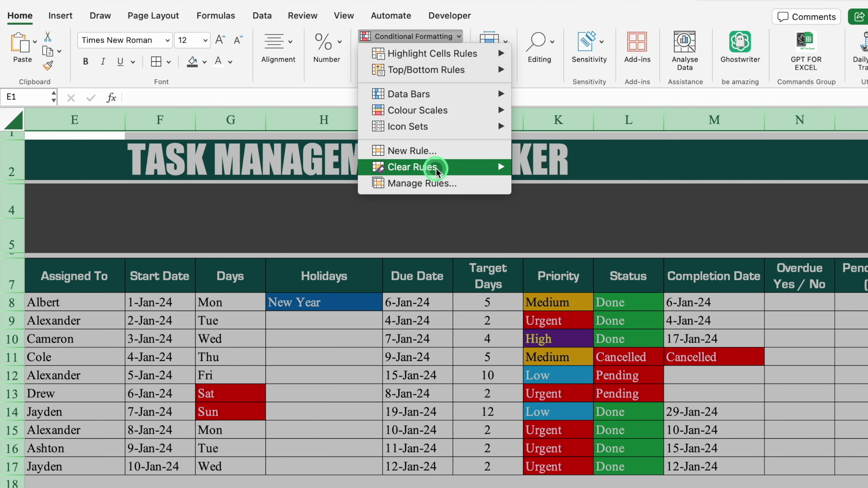
{"action": "left_click", "coordinate": [439, 183]}
{"action": "left_click", "coordinate": [277, 117]}
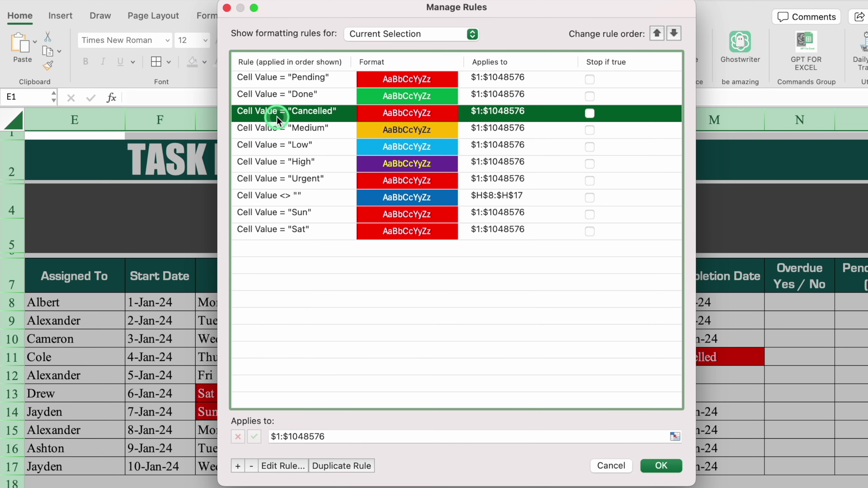
{"action": "left_click", "coordinate": [290, 466]}
Set the Cancelled rule's customised format to black fill with white font colour, and apply the rule changes.
{"action": "left_click", "coordinate": [450, 193]}
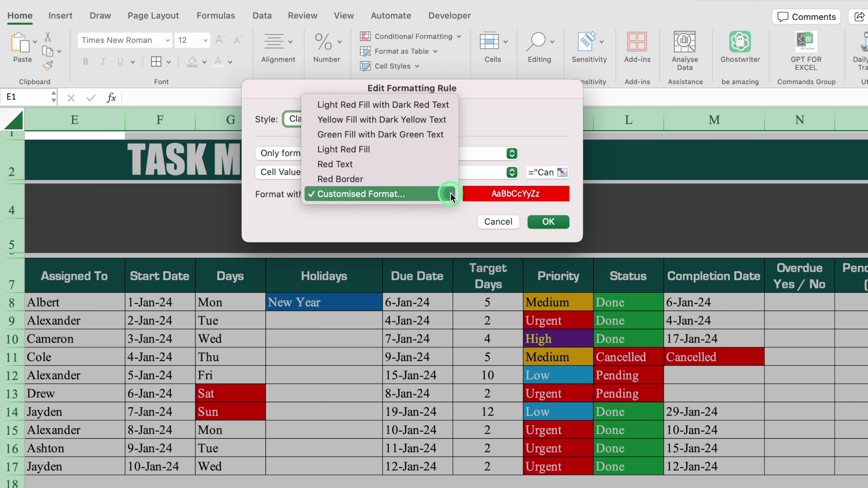
{"action": "left_click", "coordinate": [361, 194]}
{"action": "left_click", "coordinate": [521, 53]}
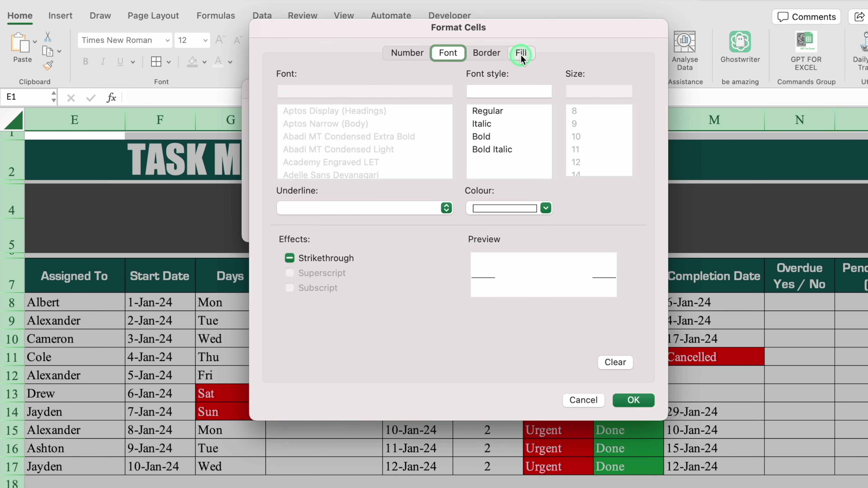
{"action": "left_click", "coordinate": [416, 104]}
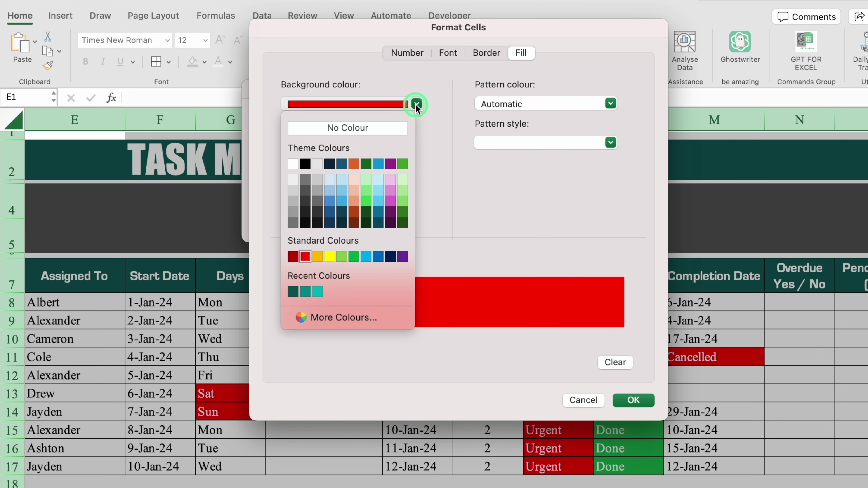
{"action": "left_click", "coordinate": [366, 256]}
{"action": "left_click", "coordinate": [446, 53]}
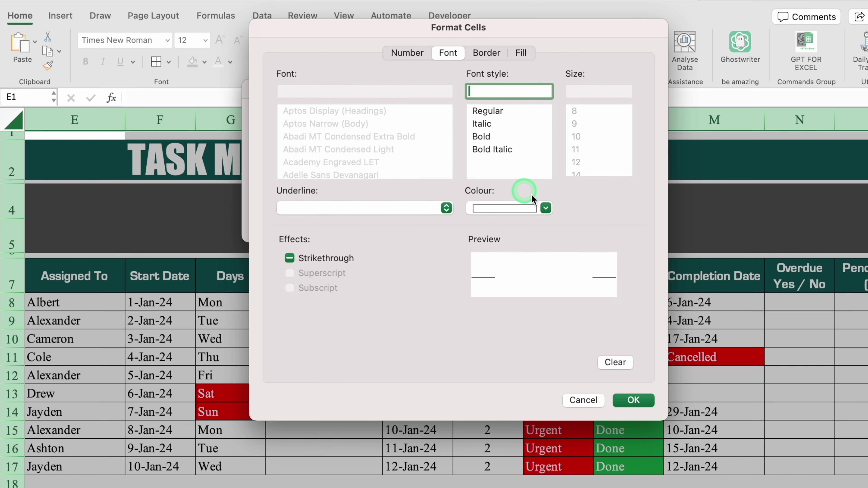
{"action": "left_click", "coordinate": [546, 207]}
{"action": "left_click", "coordinate": [478, 269]}
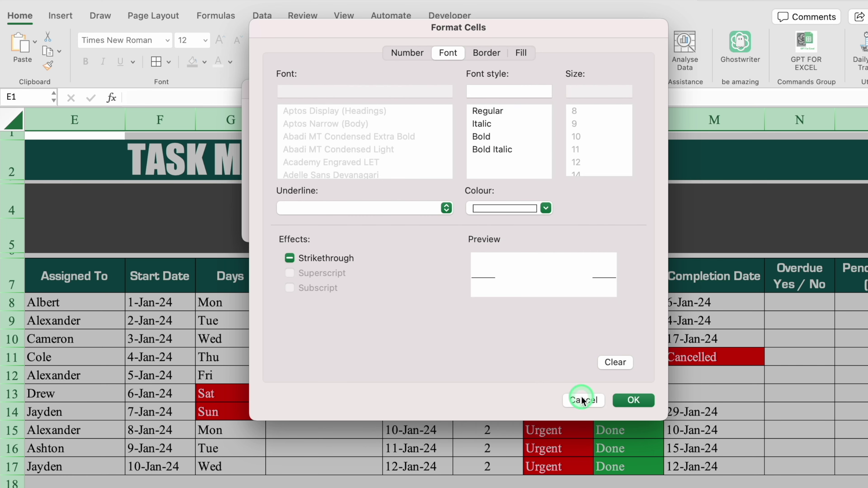
{"action": "left_click", "coordinate": [634, 398]}
{"action": "left_click", "coordinate": [546, 220]}
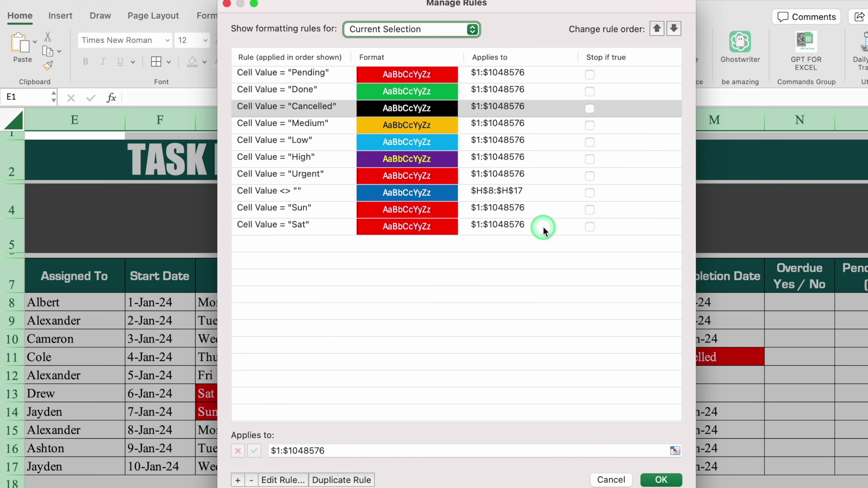
{"action": "left_click", "coordinate": [660, 480]}
{"action": "left_click", "coordinate": [451, 486]}
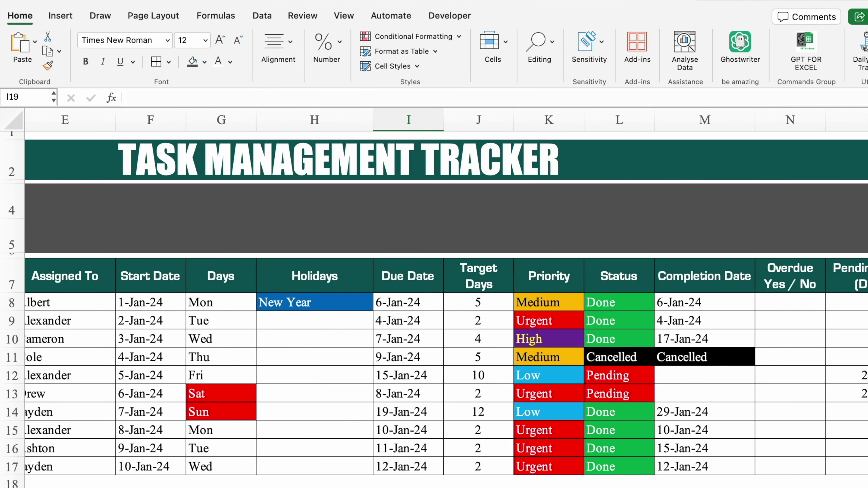
Begin the Overdue formula in N8 with an IF comparing the due date I8 as less than a nested IF.
{"action": "scroll", "coordinate": [742, 299], "scroll_direction": "right", "scroll_amount": 3}
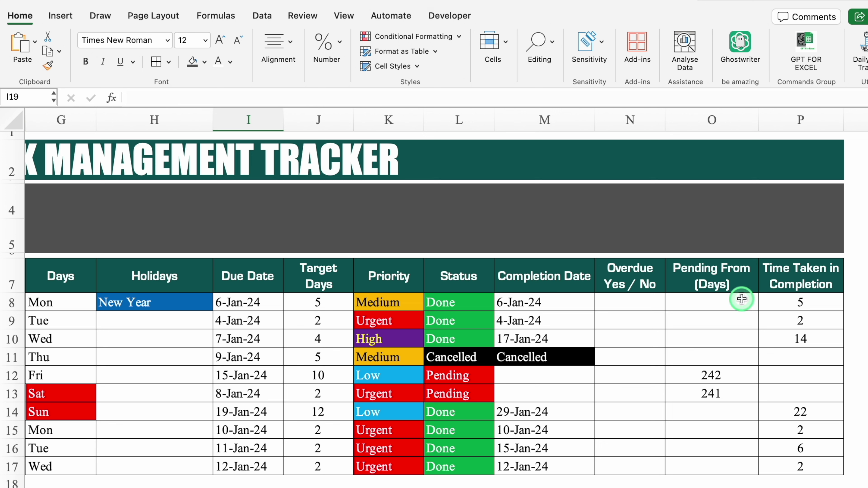
{"action": "left_click", "coordinate": [649, 301]}
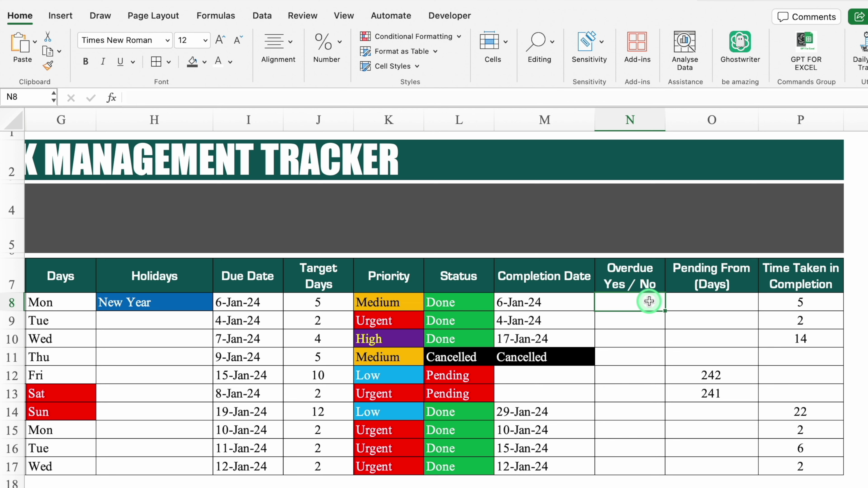
{"action": "type", "text": "=IF("}
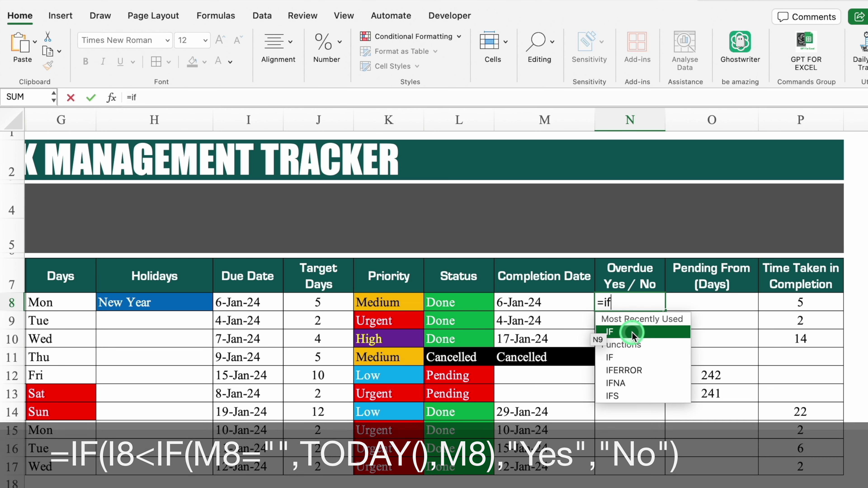
{"action": "left_click", "coordinate": [260, 303]}
{"action": "type", "text": "<if"}
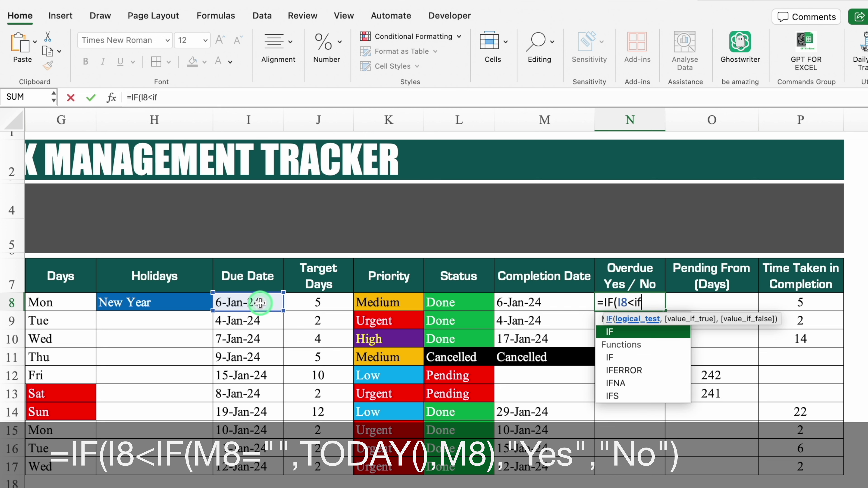
{"action": "double_click", "coordinate": [640, 332]}
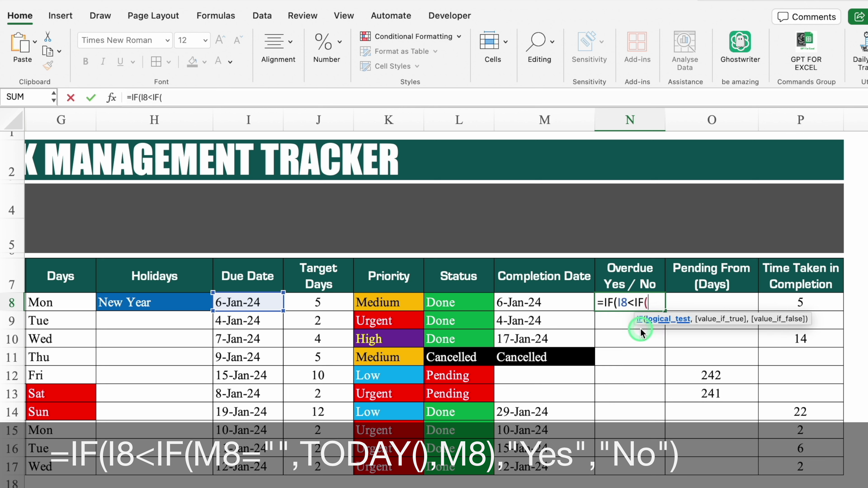
Complete the nested IF in the N8 formula with test M8="", TODAY() when true and M8 when false.
{"action": "left_click", "coordinate": [554, 302]}
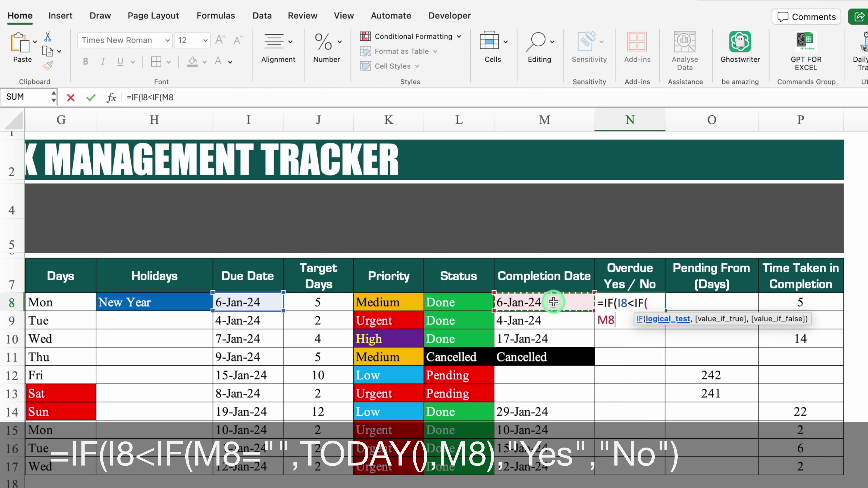
{"action": "type", "text": "="}
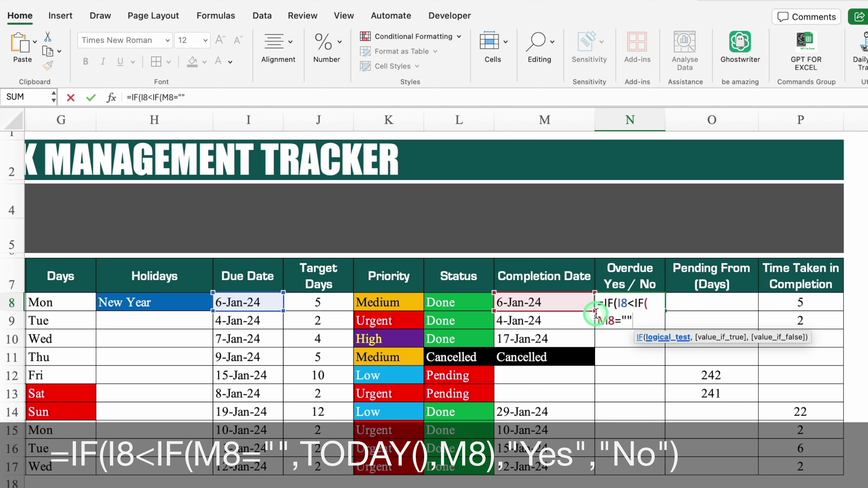
{"action": "type", "text": "\"\","}
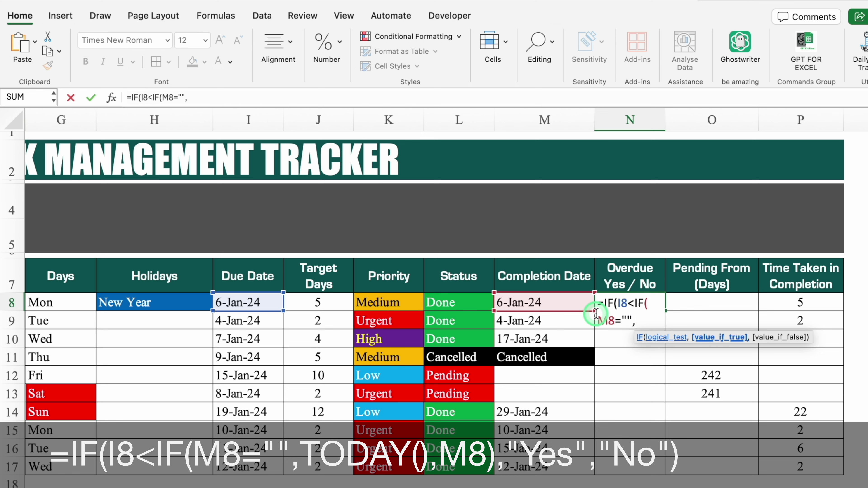
{"action": "type", "text": "Today"}
{"action": "double_click", "coordinate": [630, 330]}
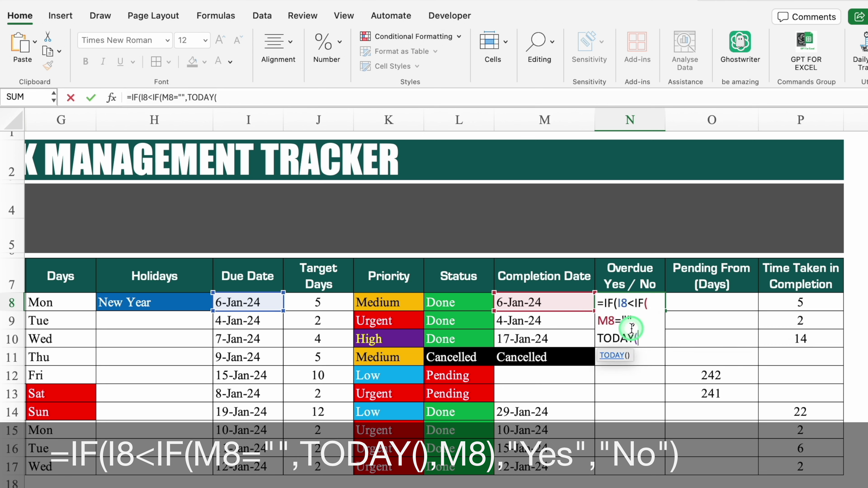
{"action": "type", "text": "),"}
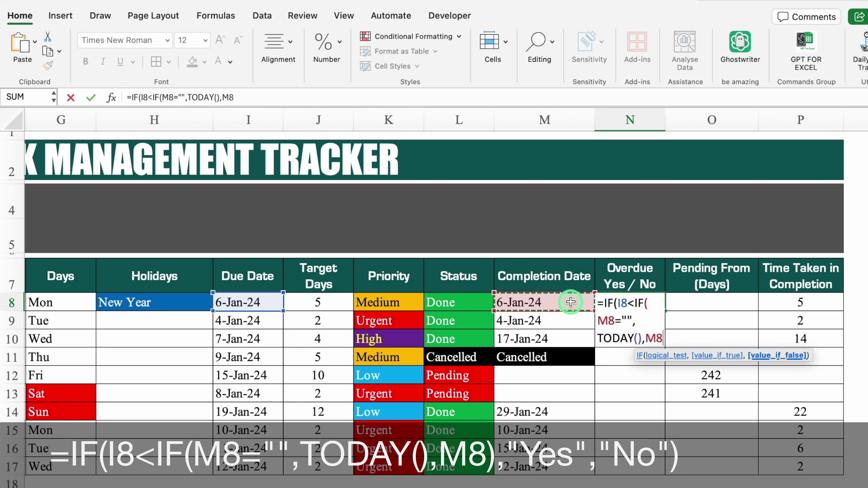
{"action": "type", "text": ")"}
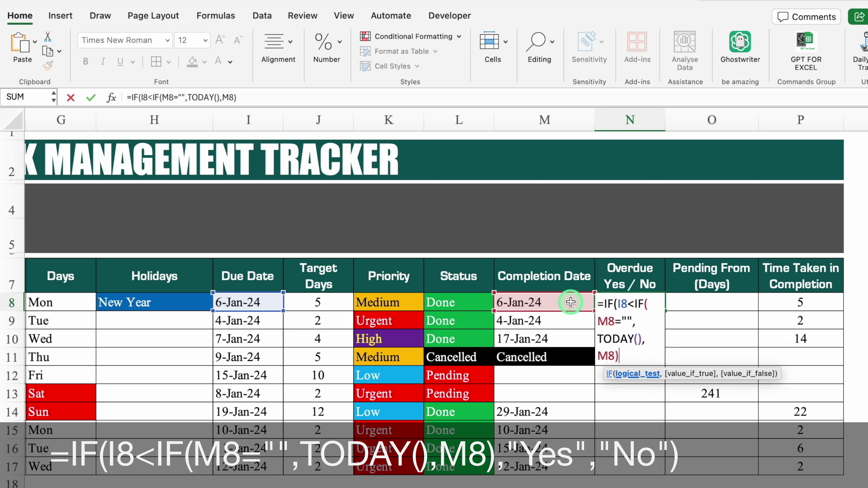
Finish the Overdue formula in N8 with "Yes" when true and "No" when false, and enter it.
{"action": "type", "text": ",\"Y"}
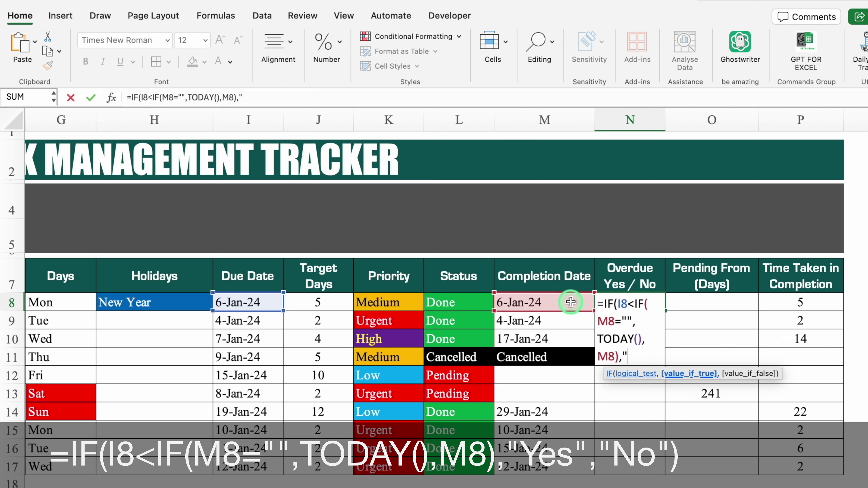
{"action": "type", "text": "es\",\""}
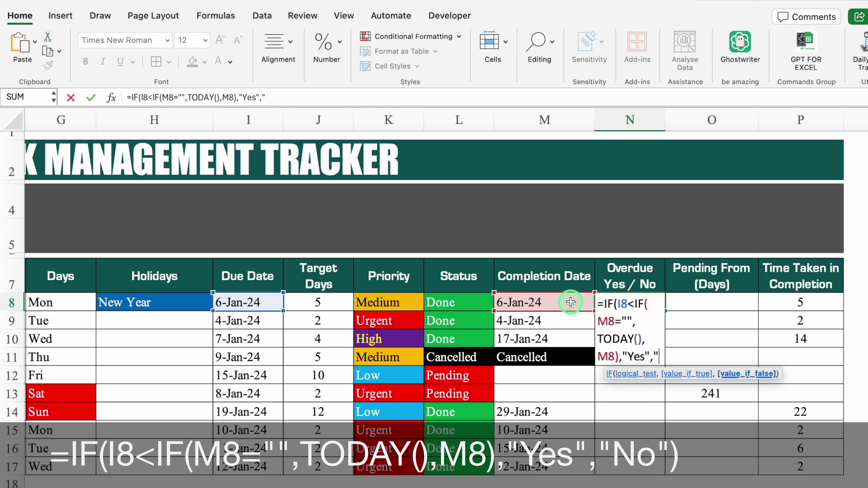
{"action": "type", "text": "No\""}
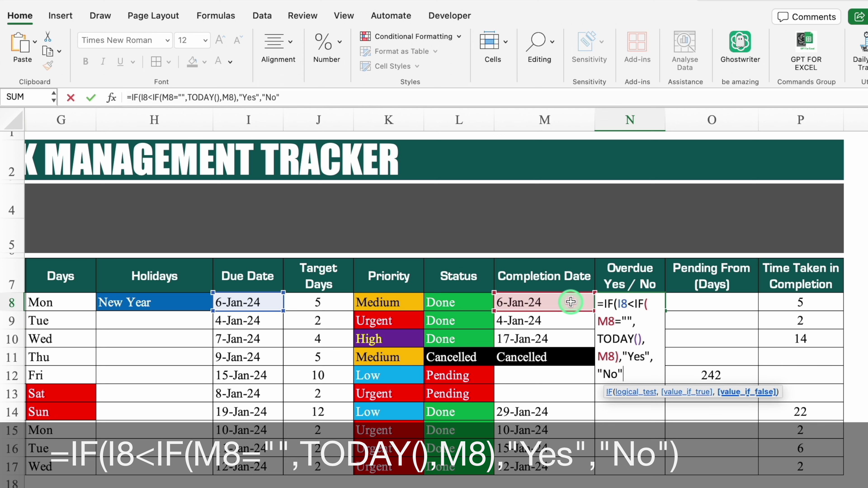
{"action": "type", "text": ")"}
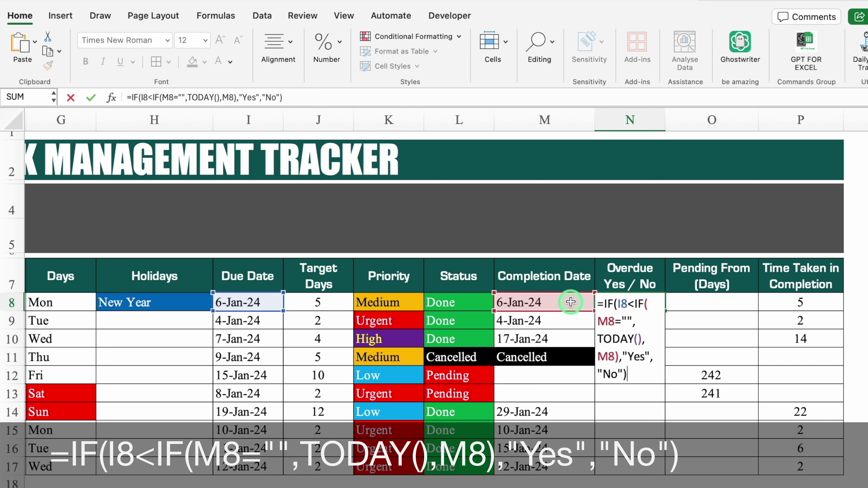
{"action": "key", "text": "Return"}
{"action": "key", "text": "Up"}
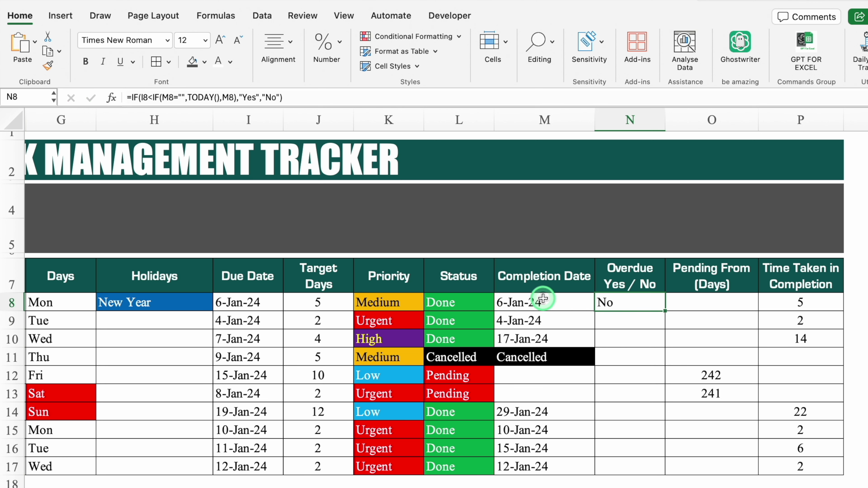
Test the Overdue formula by changing the completion date in M8 to 7 January 2024, and undo the change.
{"action": "left_click", "coordinate": [555, 306]}
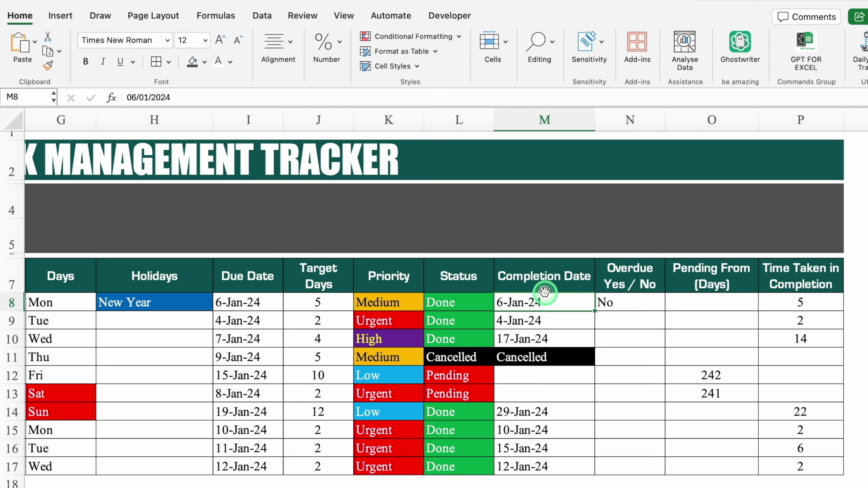
{"action": "left_click", "coordinate": [137, 98]}
{"action": "key", "text": "BackSpace"}
{"action": "type", "text": "7"}
{"action": "key", "text": "Return"}
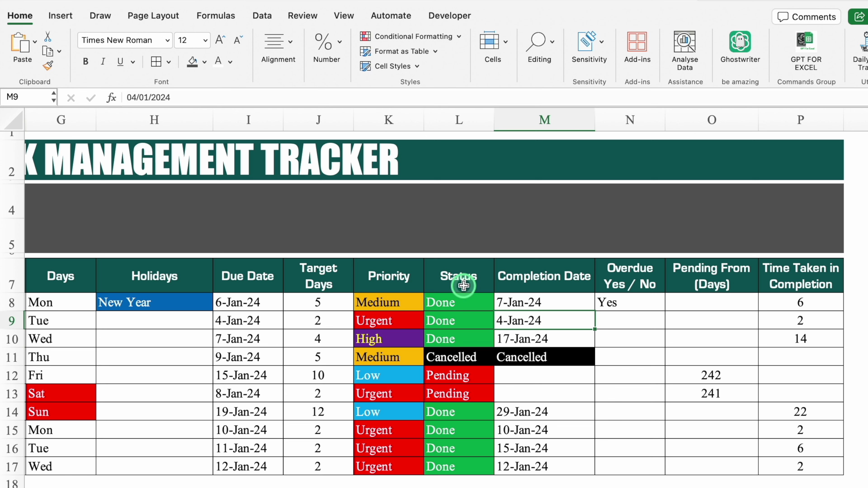
{"action": "key", "text": "super+z"}
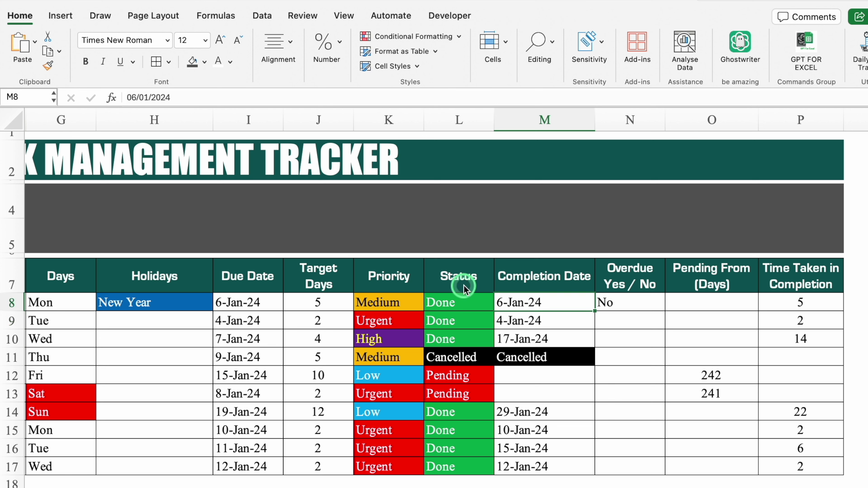
Check how the Overdue formula handles a missing due date by clearing I8, and undo the deletion.
{"action": "left_click", "coordinate": [628, 302]}
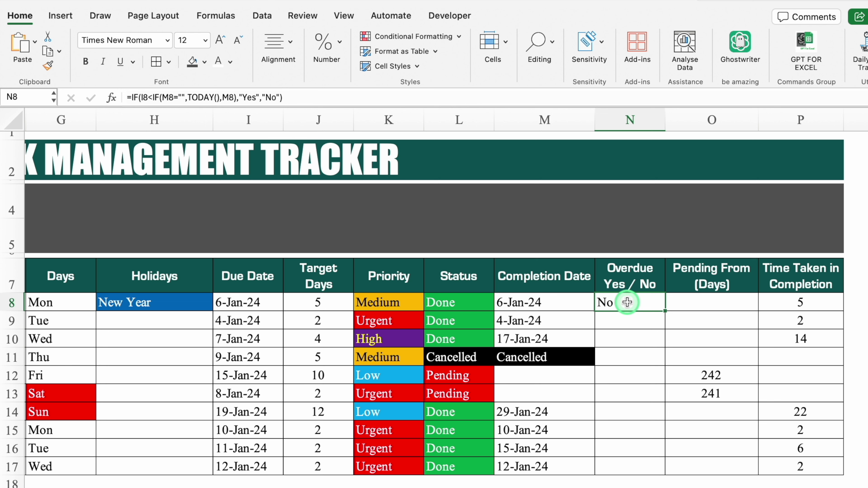
{"action": "left_click", "coordinate": [248, 302]}
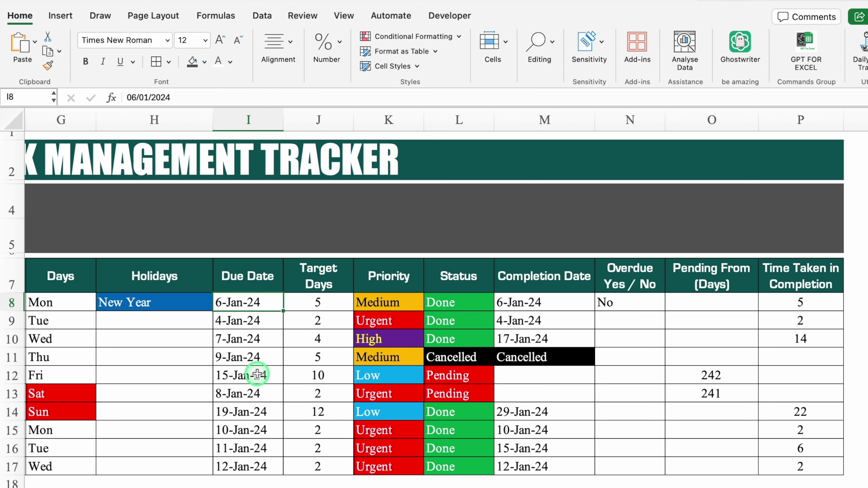
{"action": "key", "text": "Delete"}
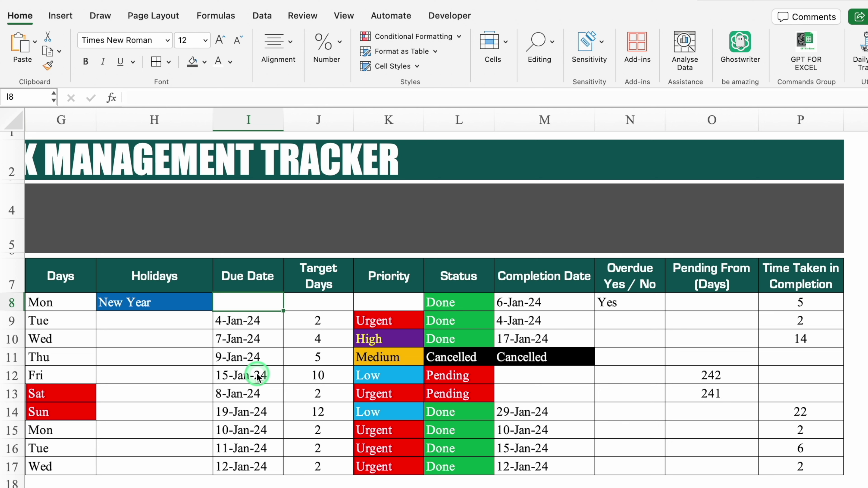
{"action": "key", "text": "super+z"}
Wrap the N8 Overdue formula in an outer IF that returns "" when the due date I8="", and enter it.
{"action": "left_click", "coordinate": [633, 303]}
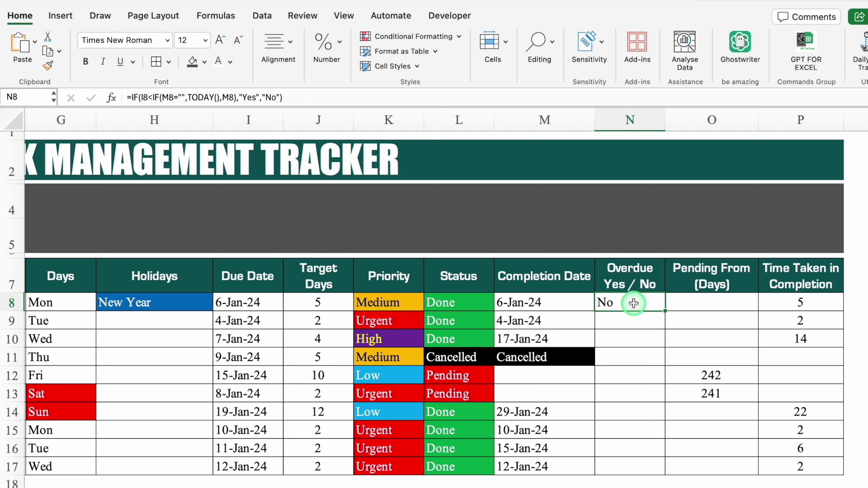
{"action": "left_click", "coordinate": [134, 97]}
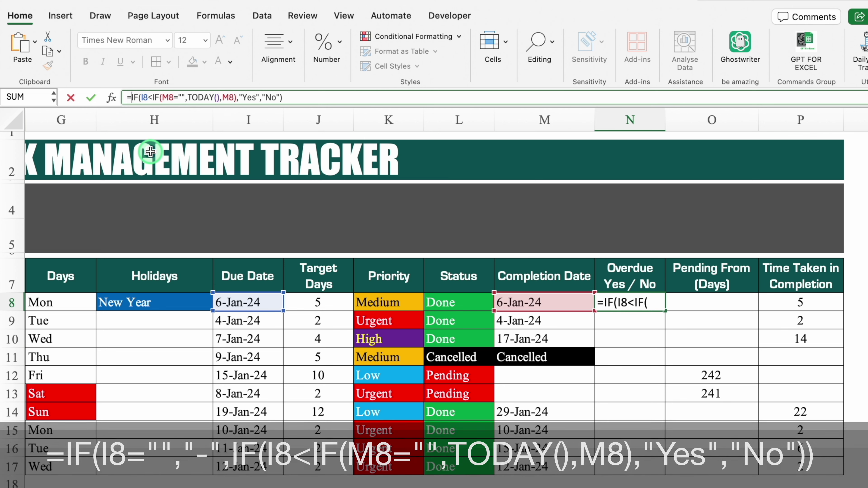
{"action": "type", "text": "IF("}
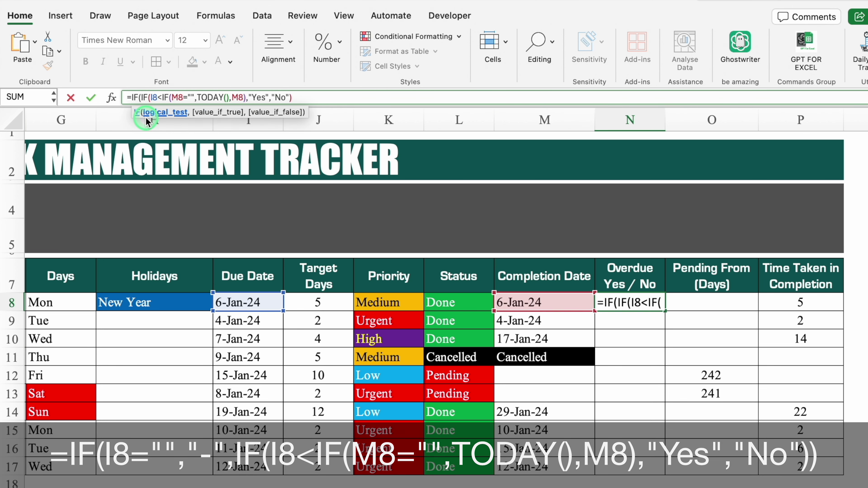
{"action": "left_click", "coordinate": [253, 301]}
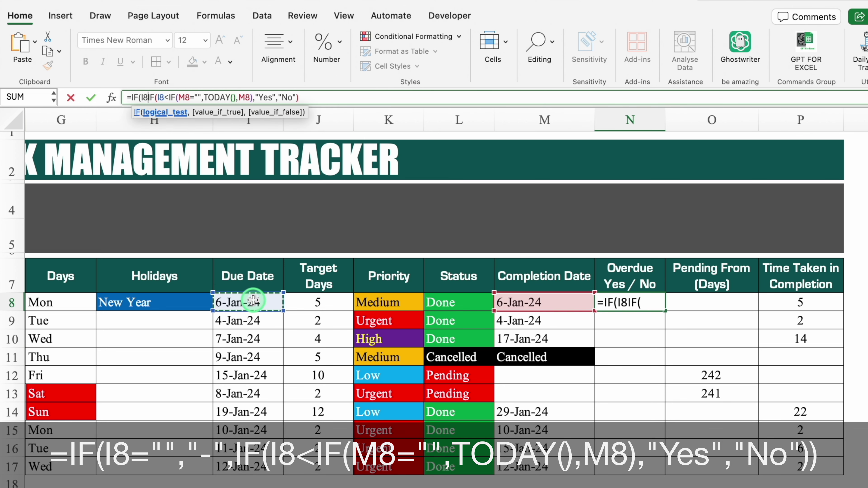
{"action": "type", "text": "="}
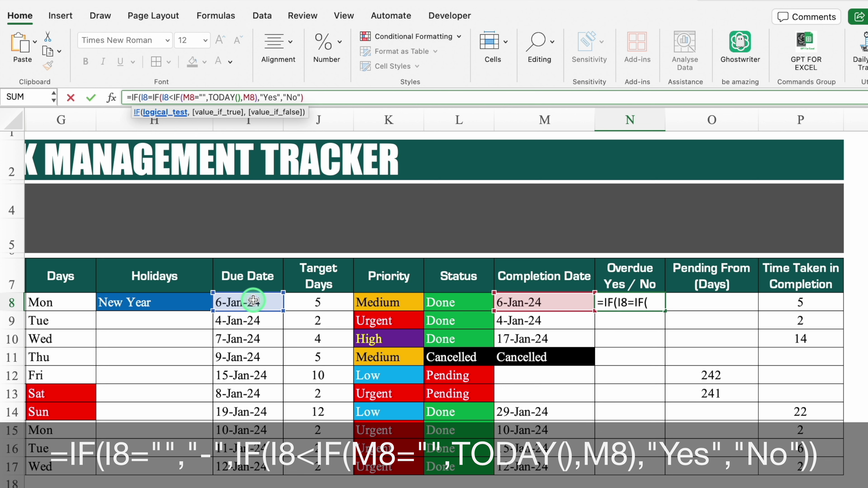
{"action": "type", "text": "\"\""}
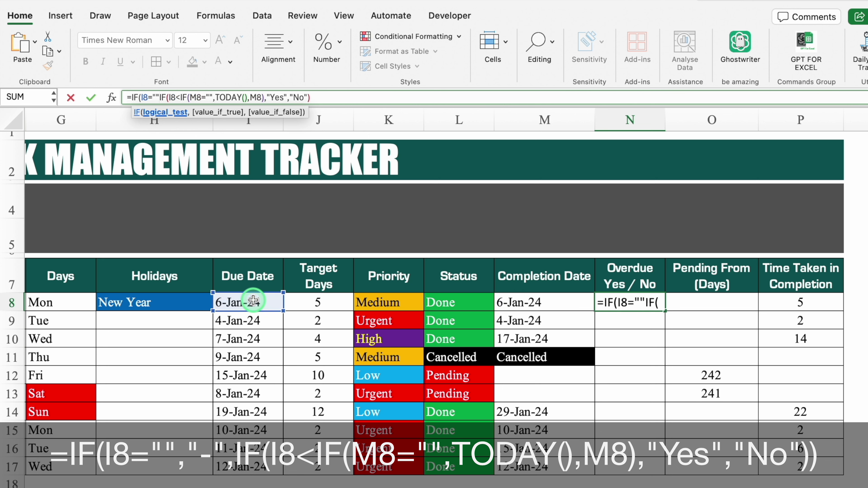
{"action": "type", "text": ","}
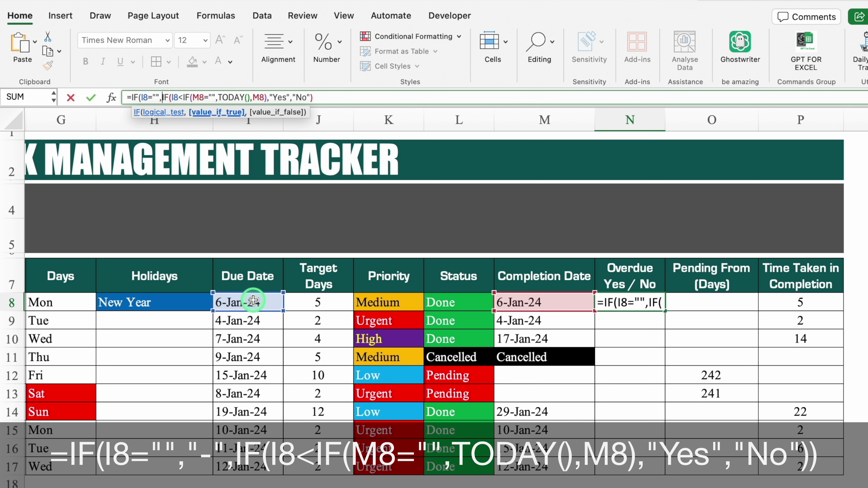
{"action": "type", "text": "\"\""}
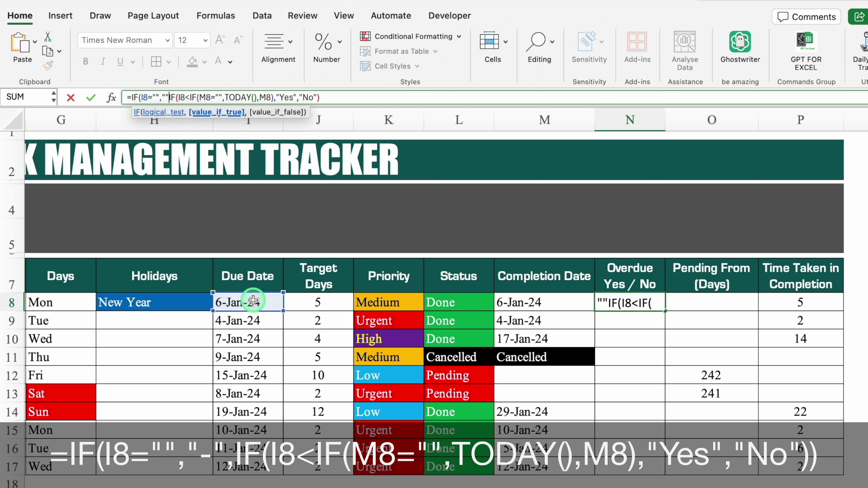
{"action": "type", "text": ","}
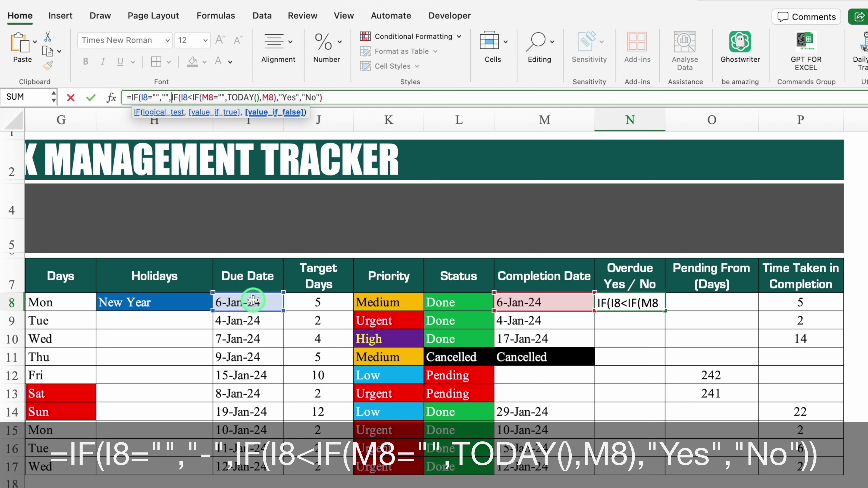
{"action": "left_click", "coordinate": [341, 98]}
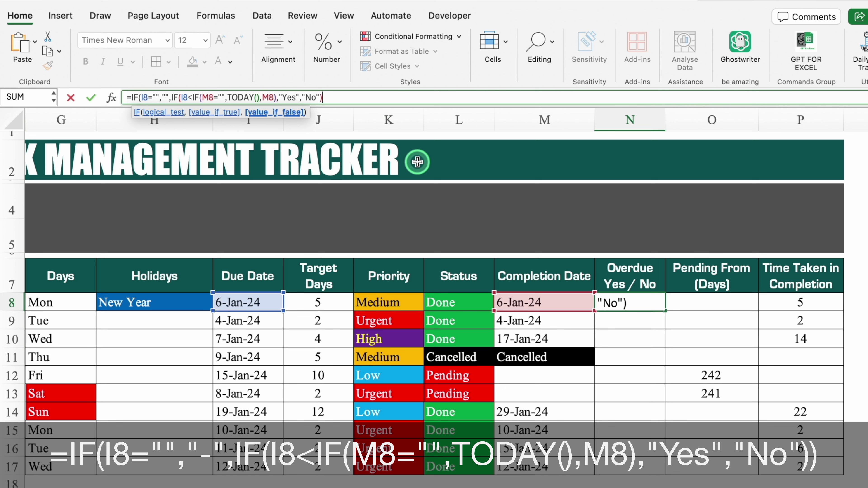
{"action": "type", "text": ")"}
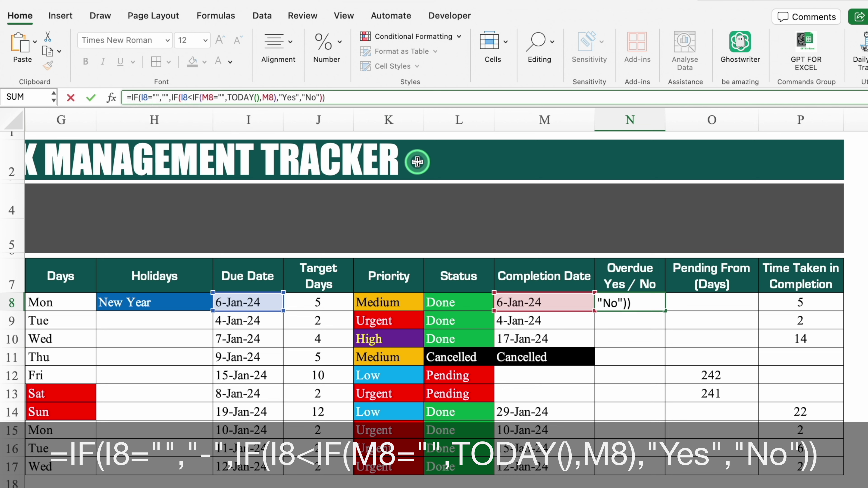
{"action": "key", "text": "Return"}
Test the blank-due-date condition in the revised N8 formula by clearing I8, and restore the date.
{"action": "left_click", "coordinate": [267, 304]}
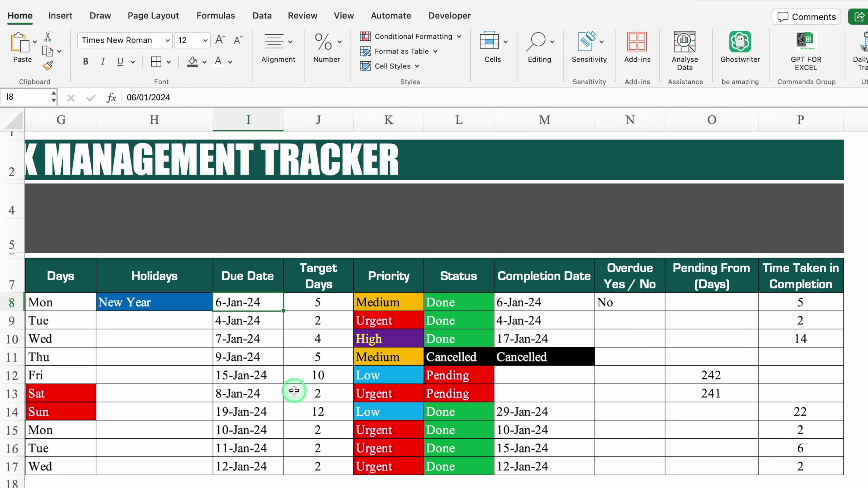
{"action": "key", "text": "Delete"}
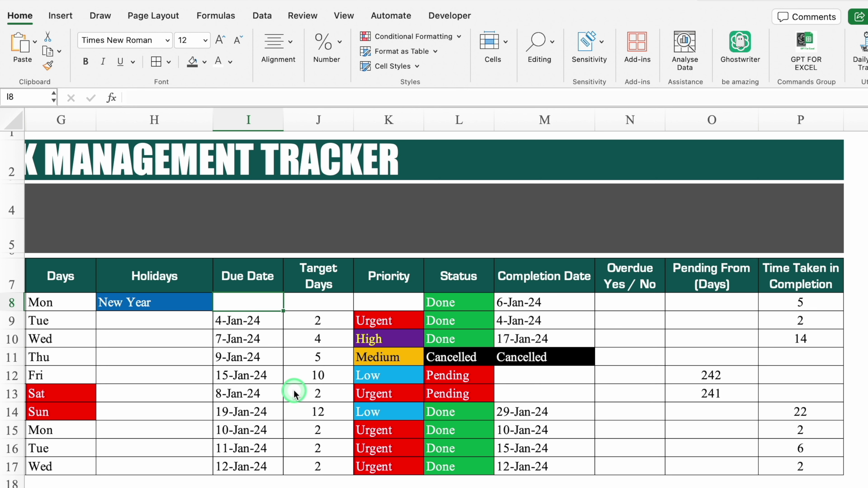
{"action": "key", "text": "ctrl+z"}
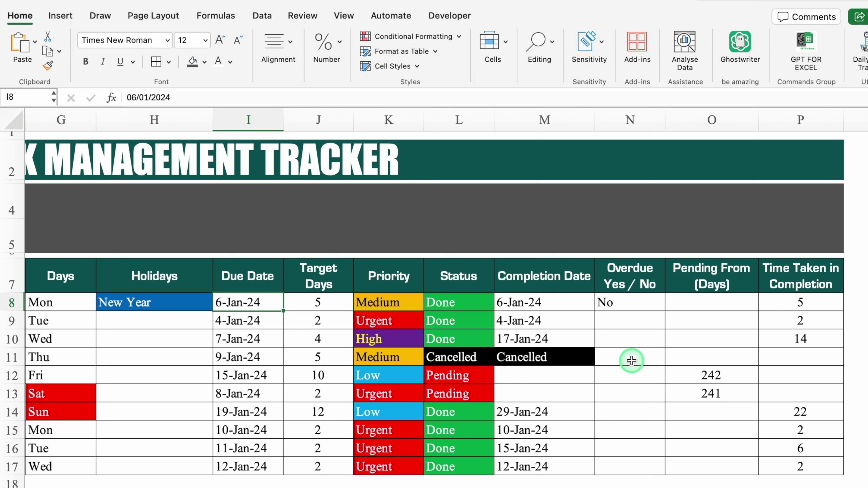
Insert an outer IF at the start of the N8 Overdue formula that tests whether M8="Cancelled".
{"action": "left_click", "coordinate": [634, 301]}
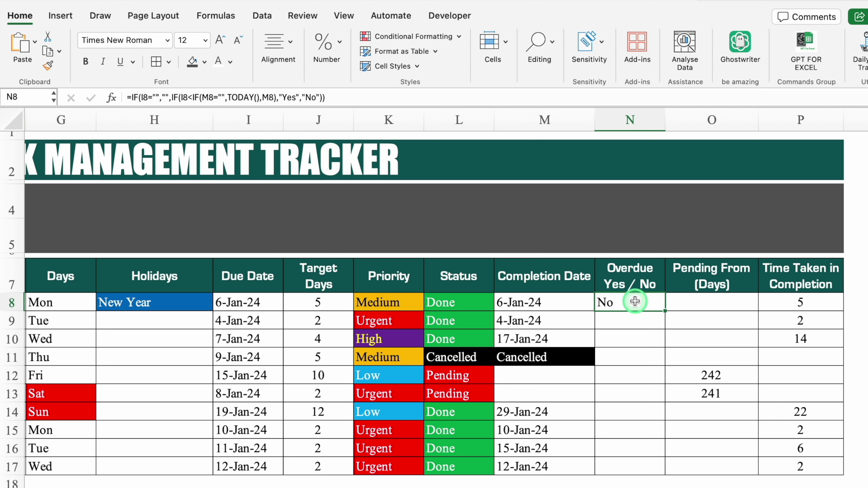
{"action": "left_click", "coordinate": [130, 97]}
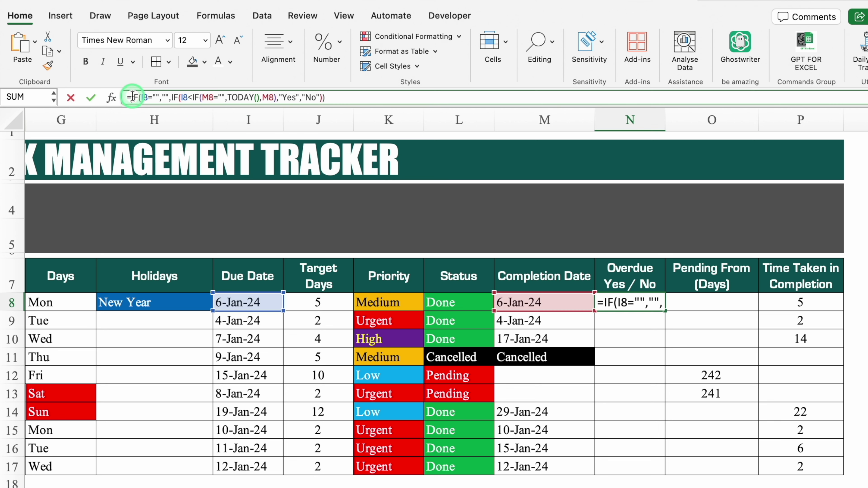
{"action": "type", "text": "IF("}
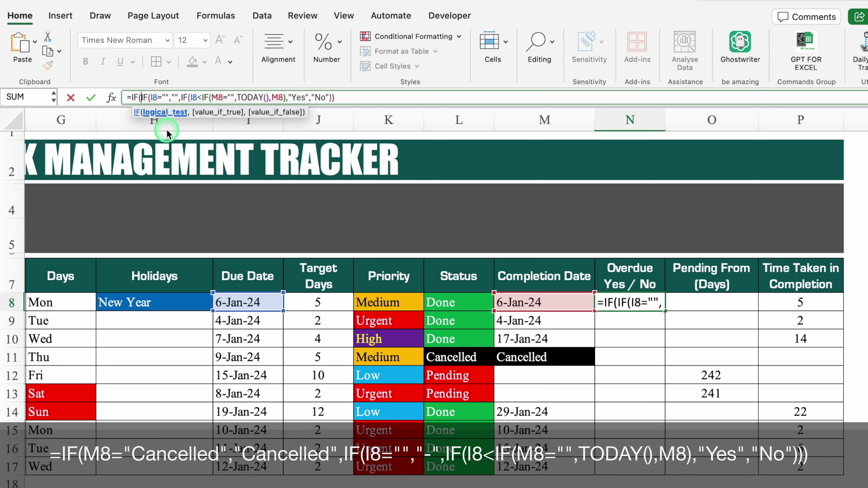
{"action": "left_click", "coordinate": [543, 301]}
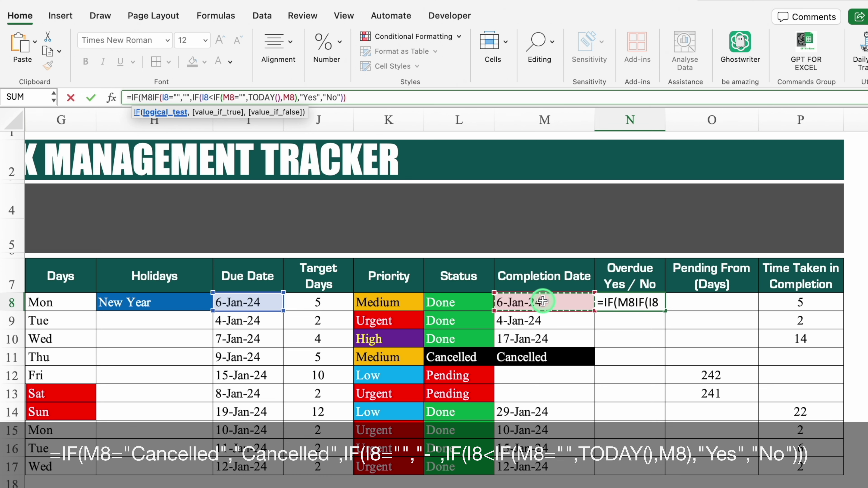
{"action": "type", "text": "="}
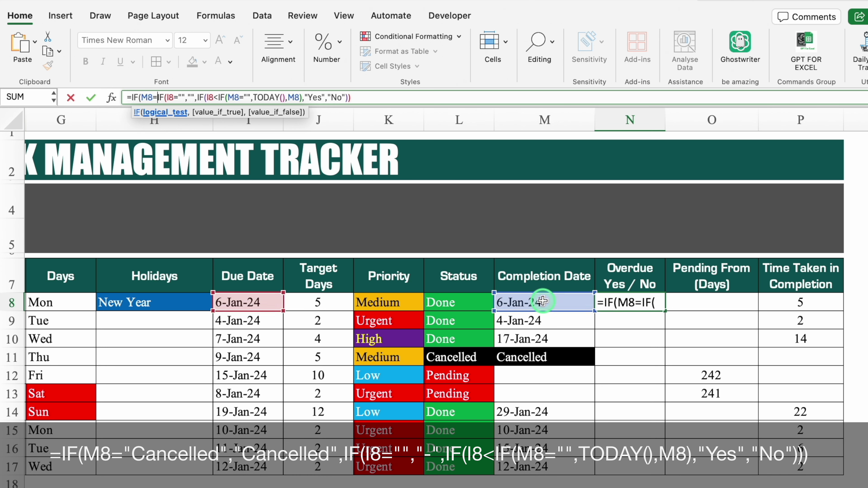
{"action": "type", "text": "\""}
{"action": "type", "text": "Cancelled"}
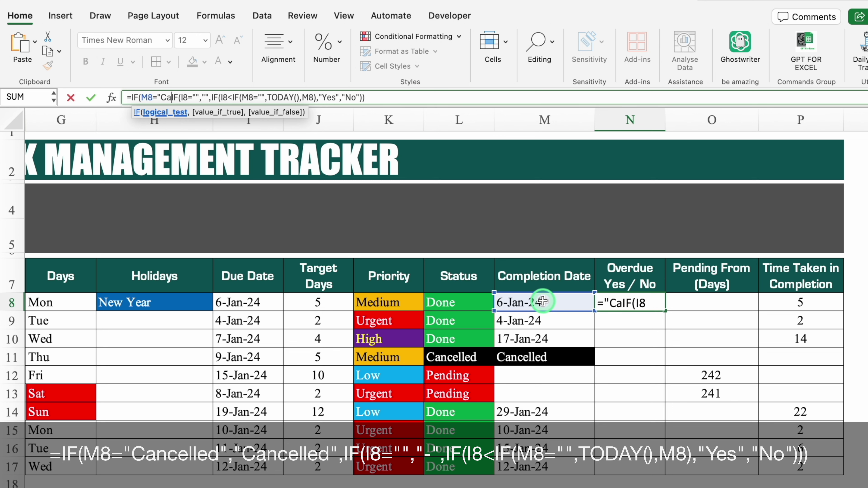
{"action": "type", "text": "\""}
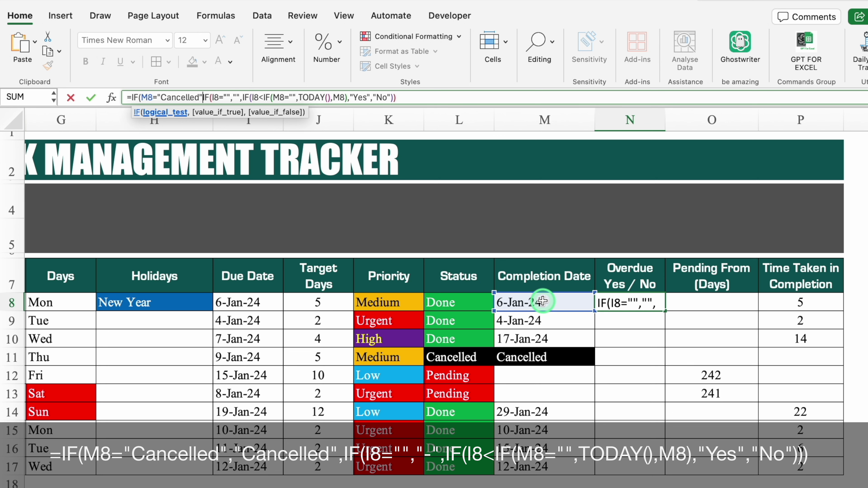
Complete the outer IF in N8 with "Cancelled" as the true result and the existing formula as the false result, and fill it down to N17.
{"action": "type", "text": ","}
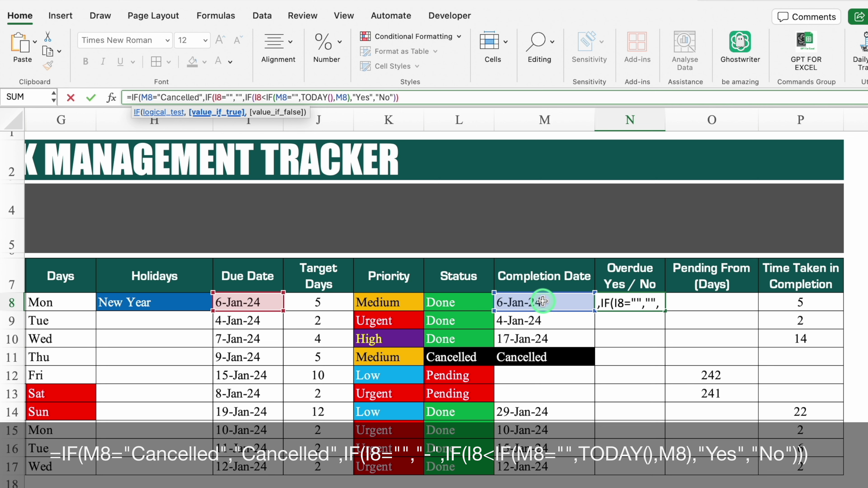
{"action": "type", "text": "\""}
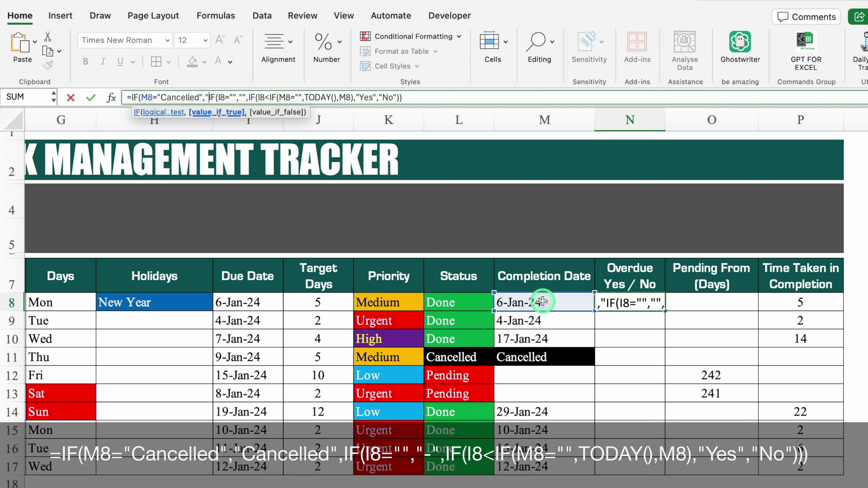
{"action": "type", "text": "Cancelle"}
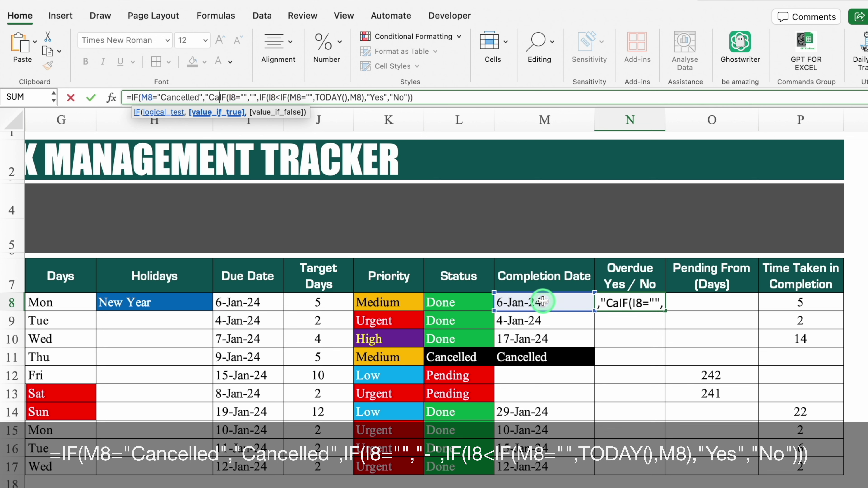
{"action": "type", "text": "d"}
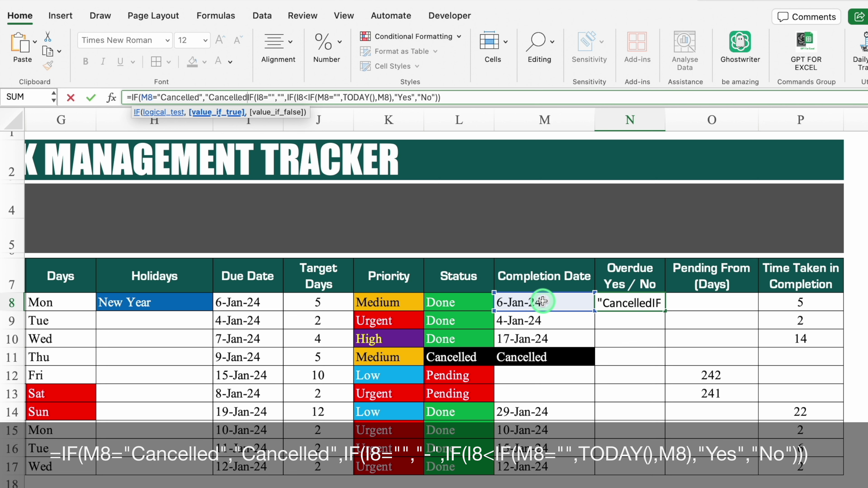
{"action": "type", "text": "\","}
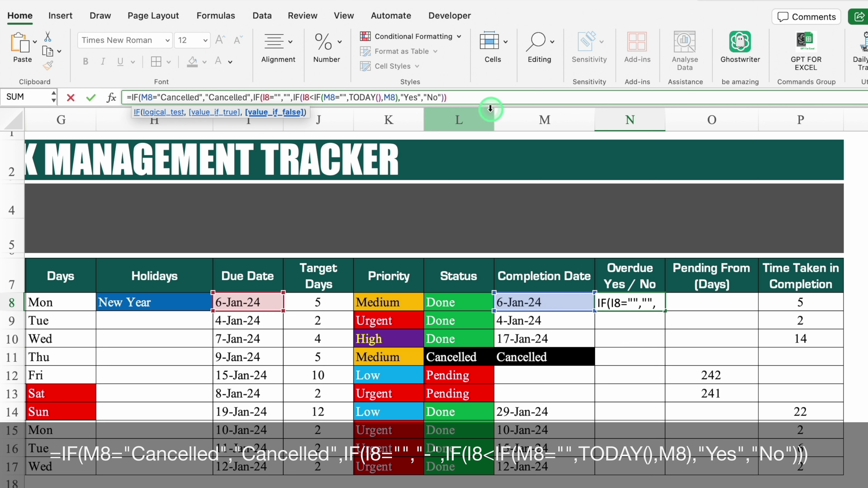
{"action": "left_click", "coordinate": [481, 98]}
{"action": "type", "text": ")"}
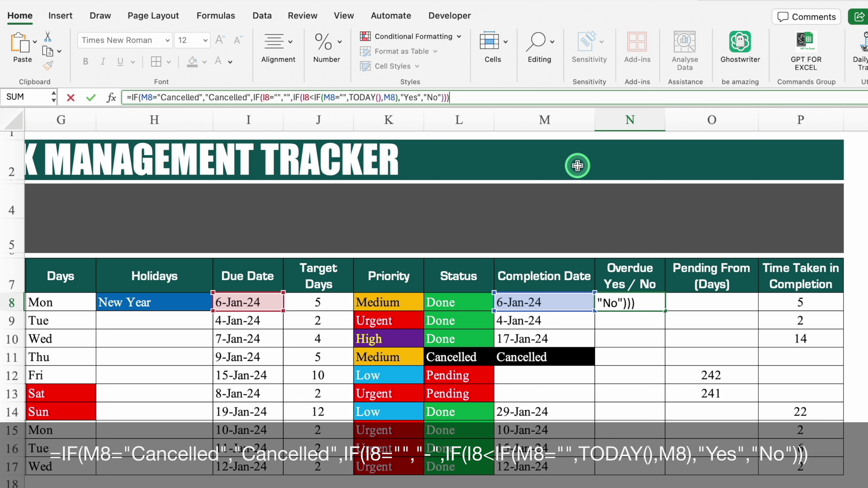
{"action": "key", "text": "Return"}
{"action": "left_click", "coordinate": [653, 304]}
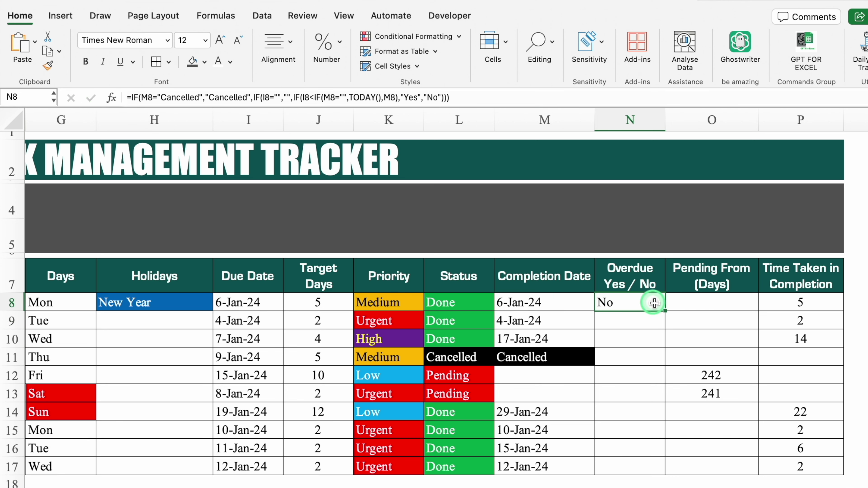
{"action": "double_click", "coordinate": [664, 311]}
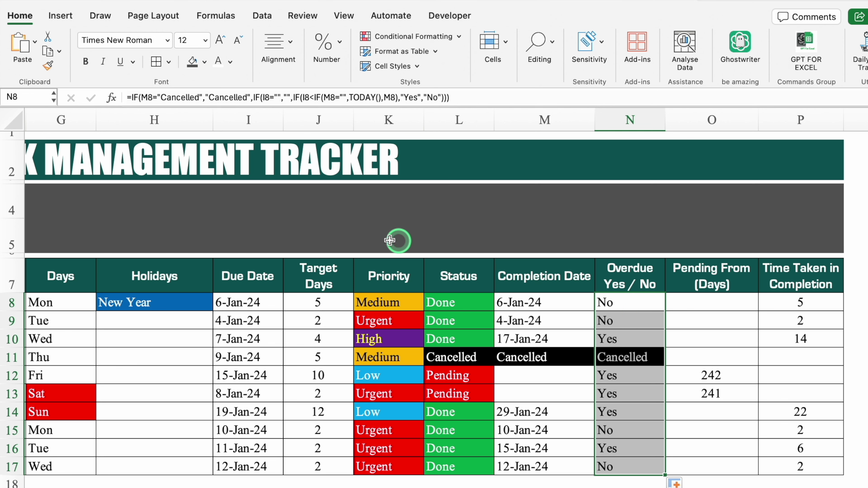
Create a conditional formatting rule on the whole sheet for cell values equal to Yes.
{"action": "left_click", "coordinate": [10, 117]}
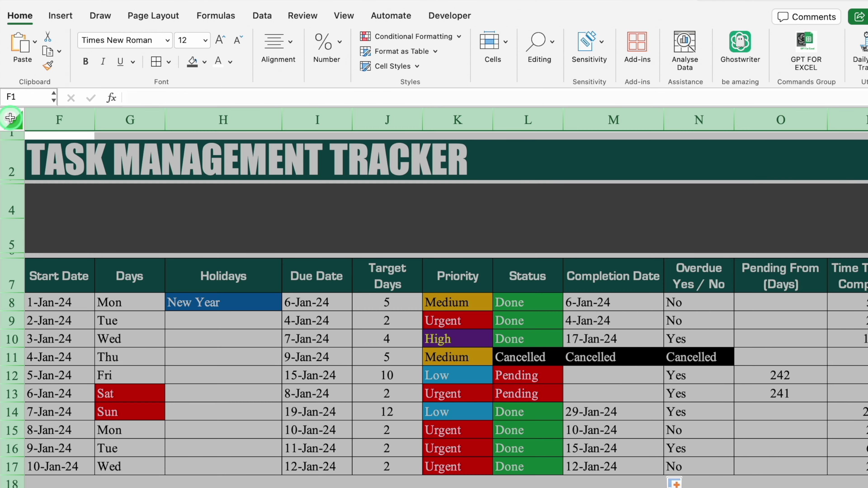
{"action": "left_click", "coordinate": [402, 34]}
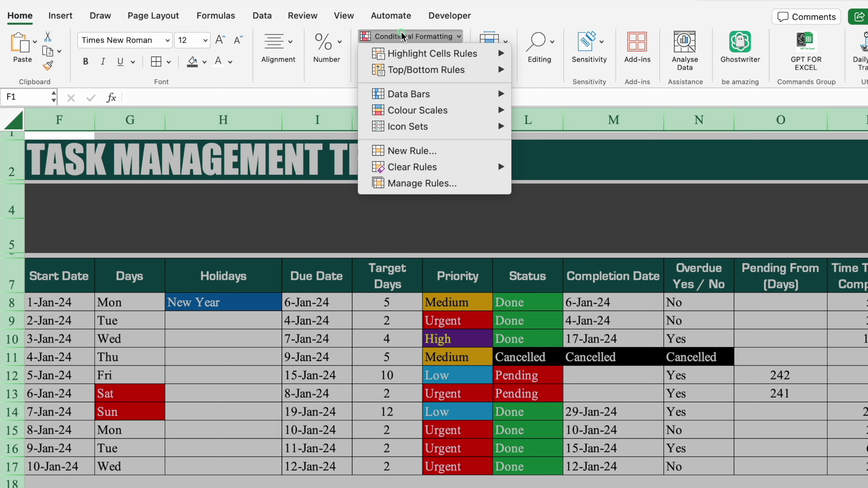
{"action": "mouse_move", "coordinate": [444, 52]}
{"action": "left_click", "coordinate": [579, 86]}
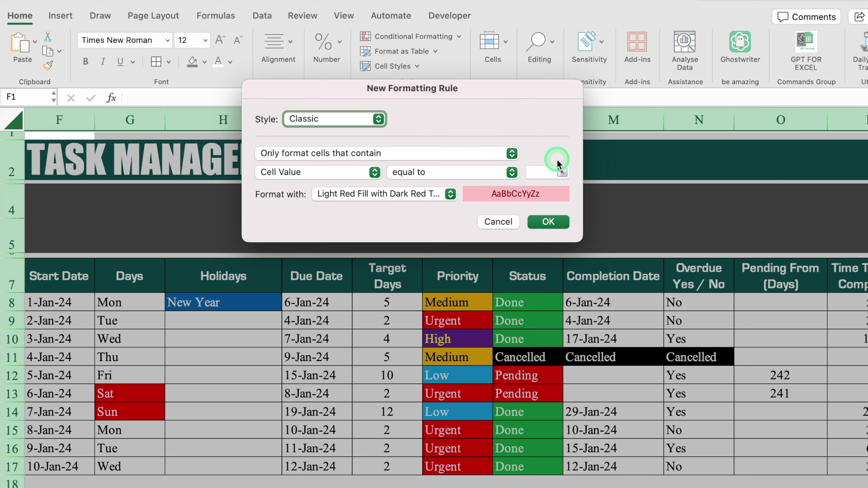
{"action": "left_click", "coordinate": [552, 169]}
{"action": "type", "text": "Yes"}
Give the Yes rule a customised format with red, bold font and apply the rule.
{"action": "left_click", "coordinate": [450, 194]}
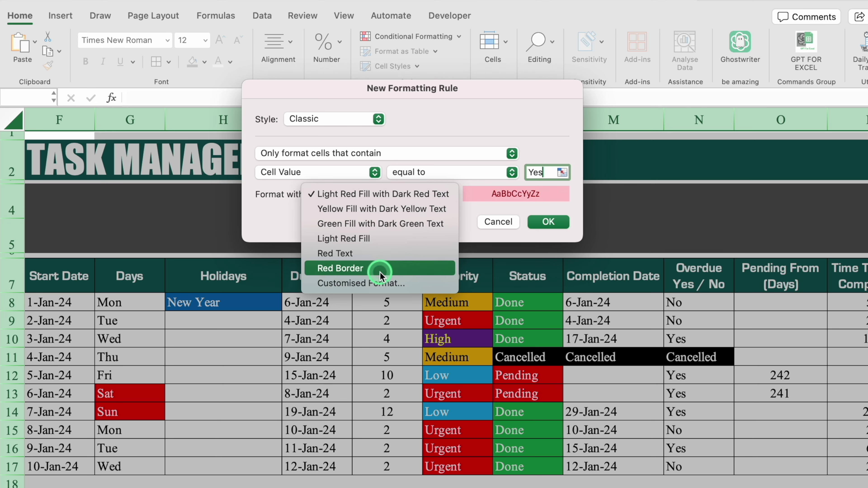
{"action": "left_click", "coordinate": [379, 283]}
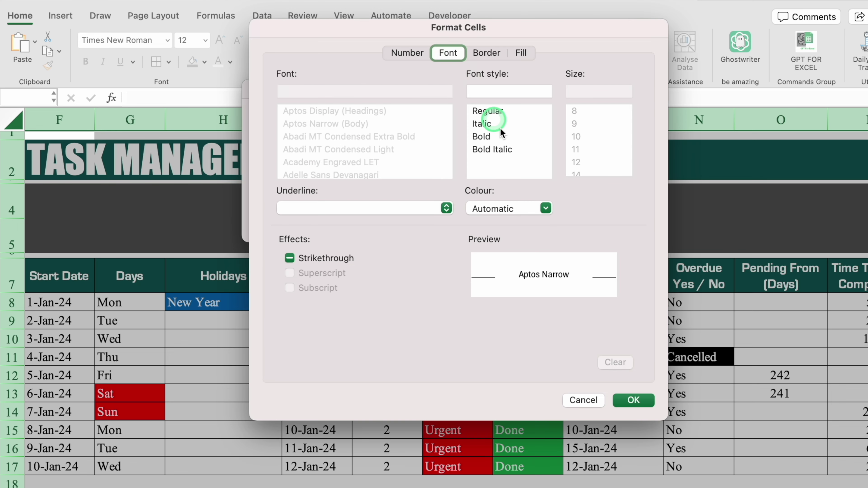
{"action": "left_click", "coordinate": [546, 208]}
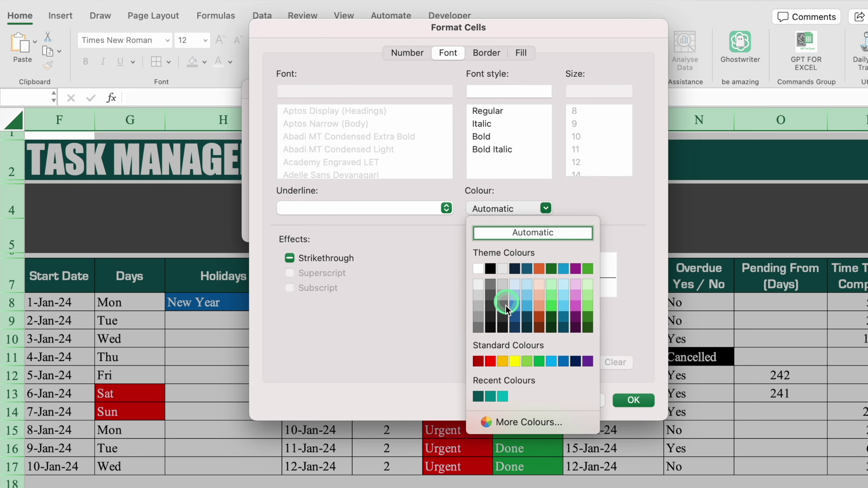
{"action": "left_click", "coordinate": [490, 362]}
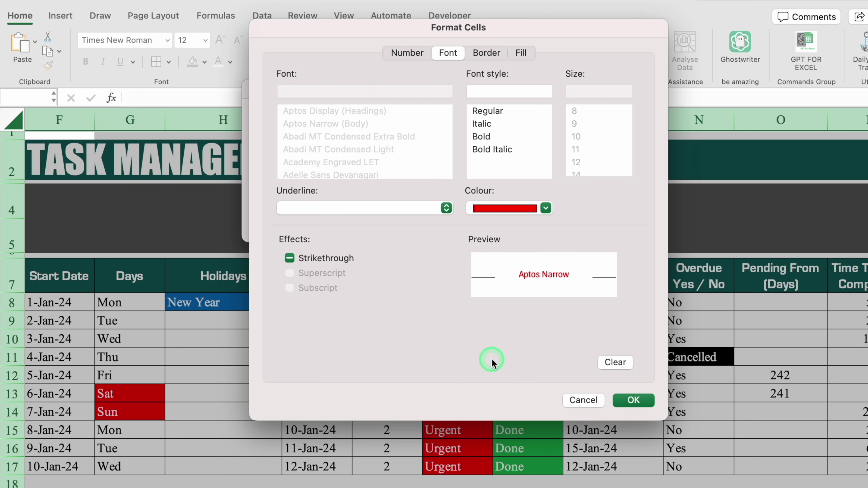
{"action": "left_click", "coordinate": [481, 136]}
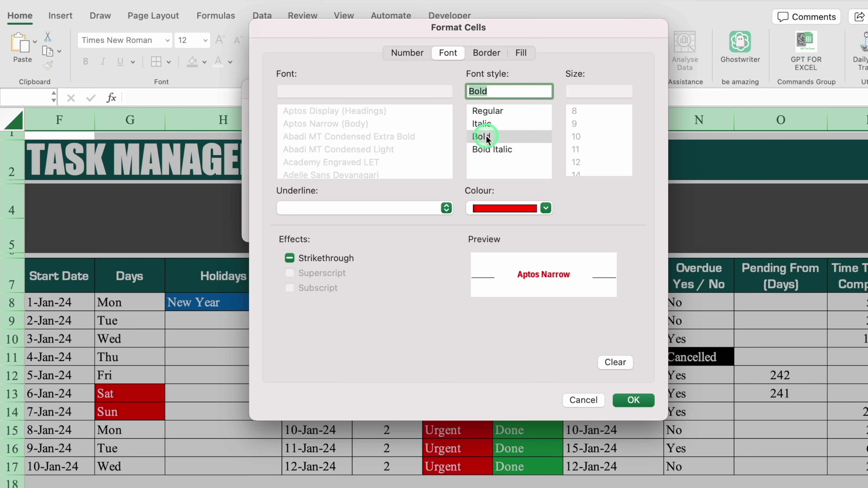
{"action": "left_click", "coordinate": [634, 399]}
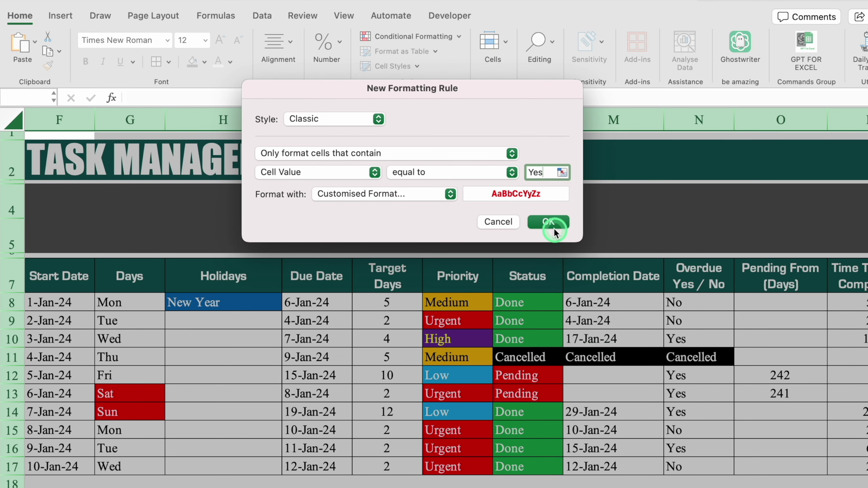
{"action": "left_click", "coordinate": [548, 222]}
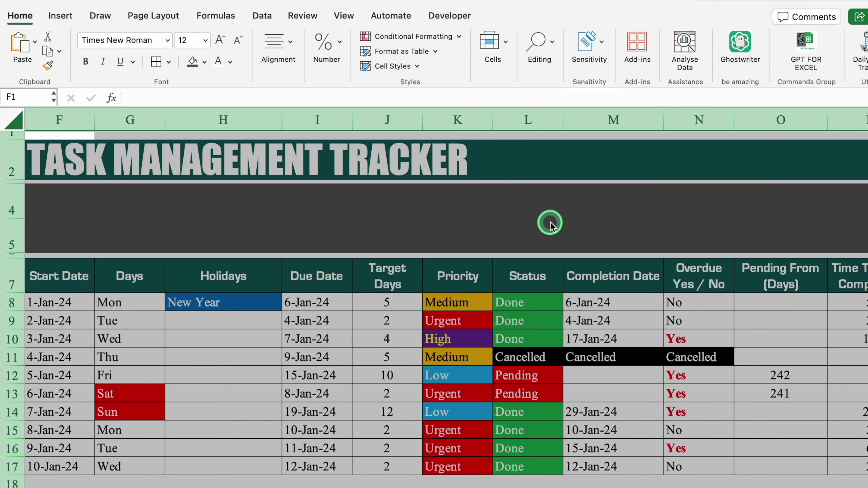
Add a whole-sheet conditional formatting rule for cell values equal to No, with a customised green, bold font.
{"action": "left_click", "coordinate": [416, 37]}
{"action": "mouse_move", "coordinate": [417, 53]}
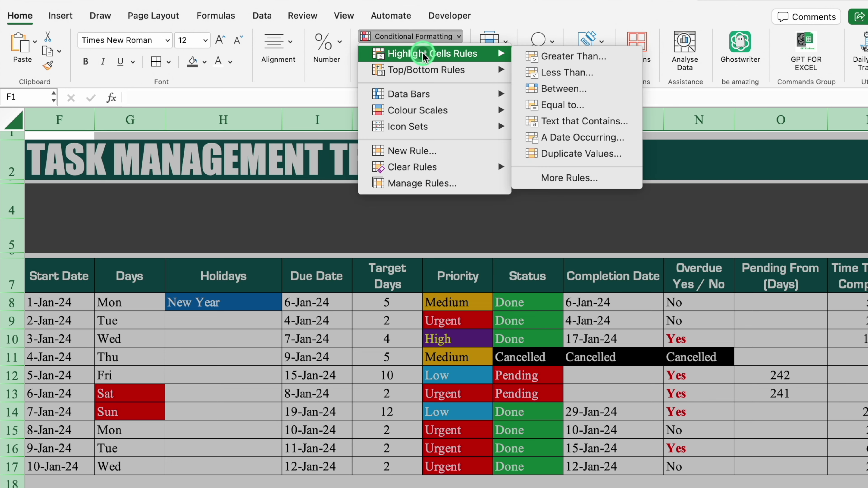
{"action": "left_click", "coordinate": [564, 108]}
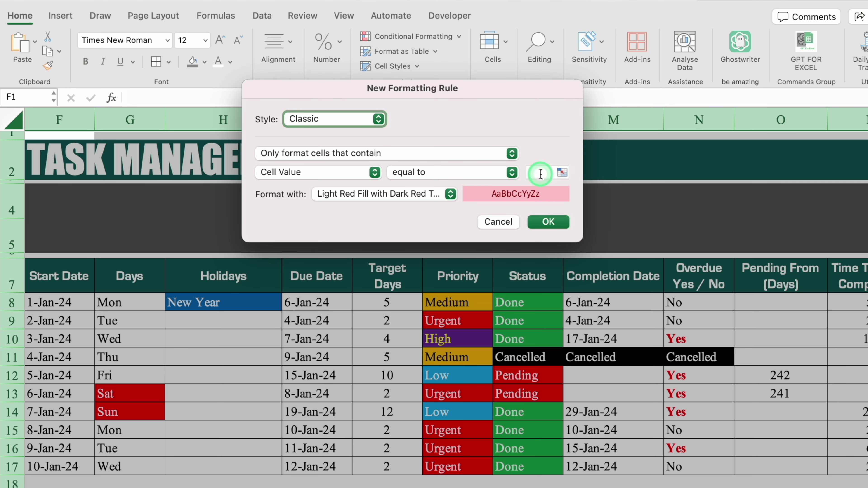
{"action": "type", "text": "No"}
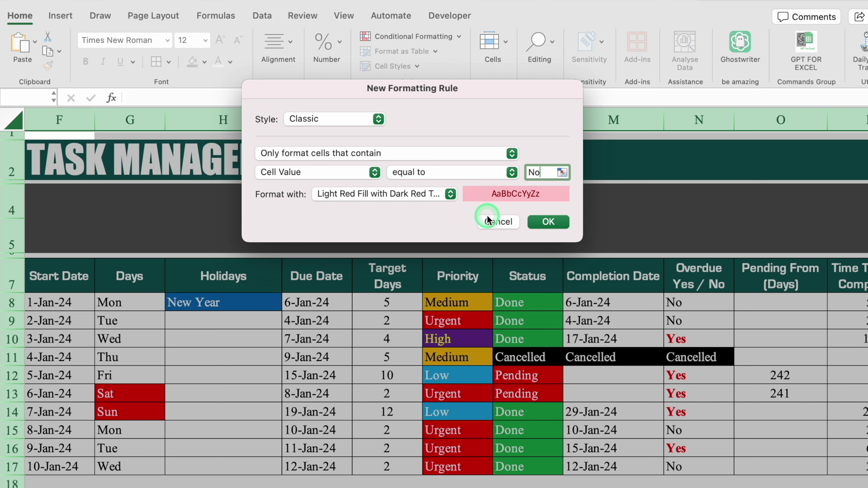
{"action": "left_click", "coordinate": [451, 194]}
{"action": "left_click", "coordinate": [352, 284]}
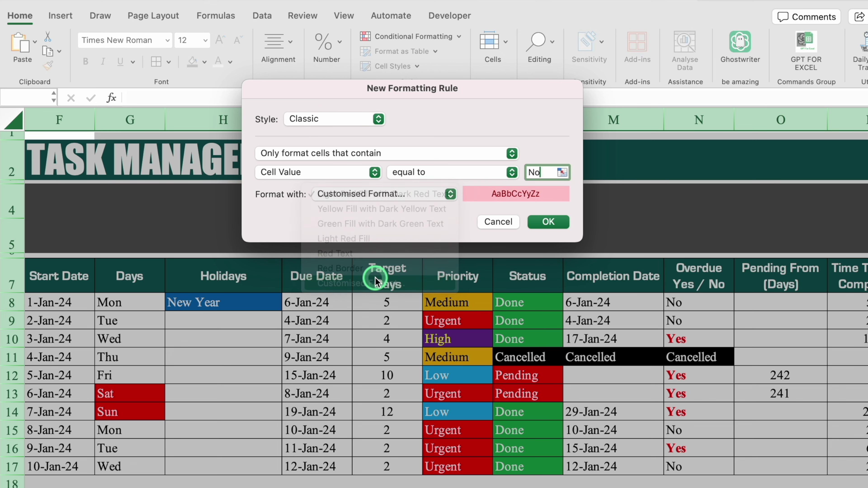
{"action": "left_click", "coordinate": [545, 208]}
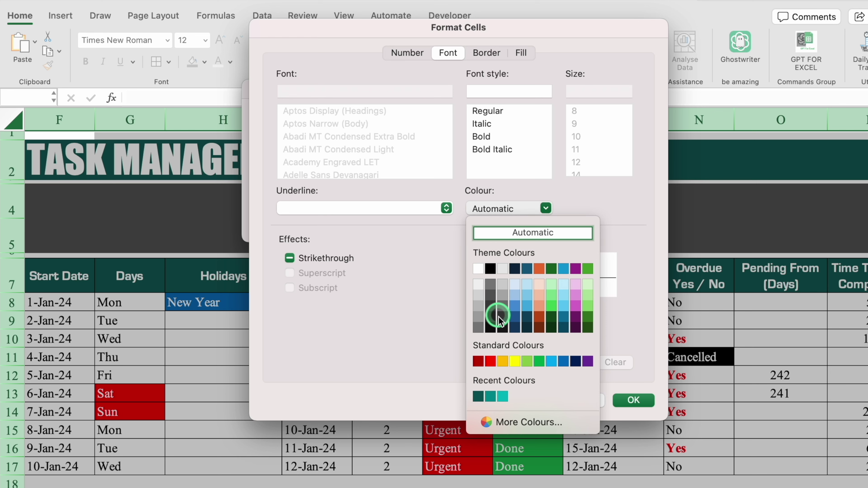
{"action": "left_click", "coordinate": [537, 362]}
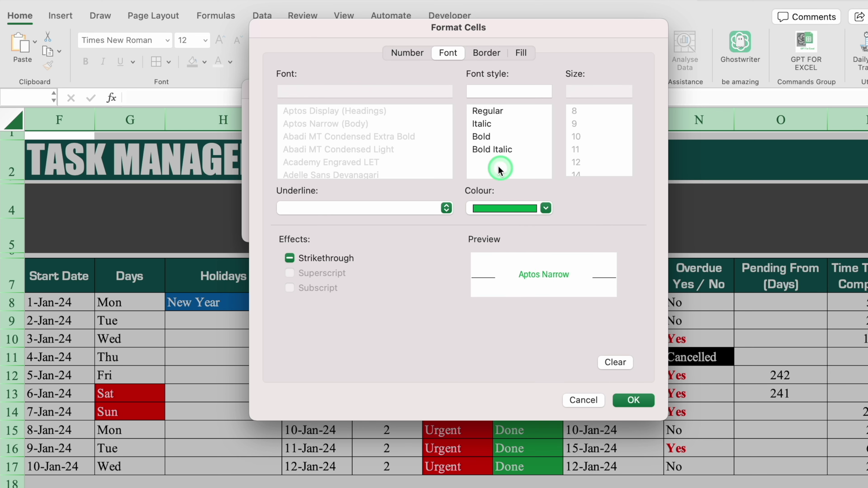
{"action": "left_click", "coordinate": [482, 136]}
{"action": "left_click", "coordinate": [636, 400]}
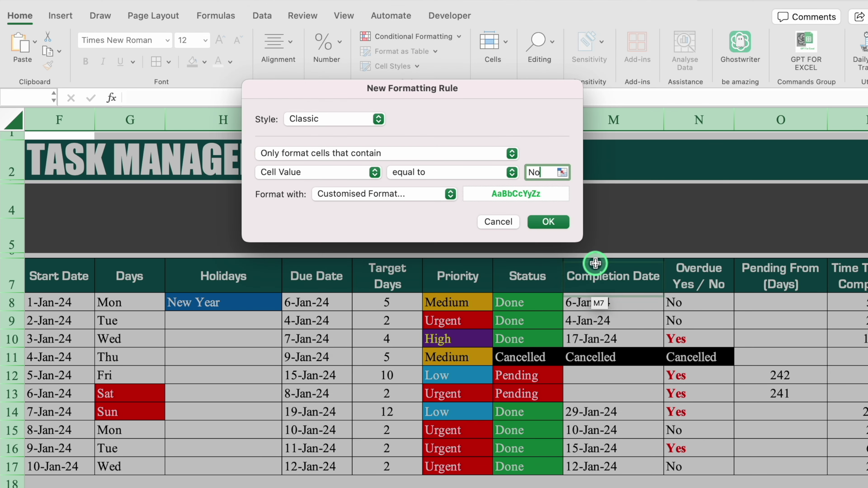
{"action": "left_click", "coordinate": [548, 222]}
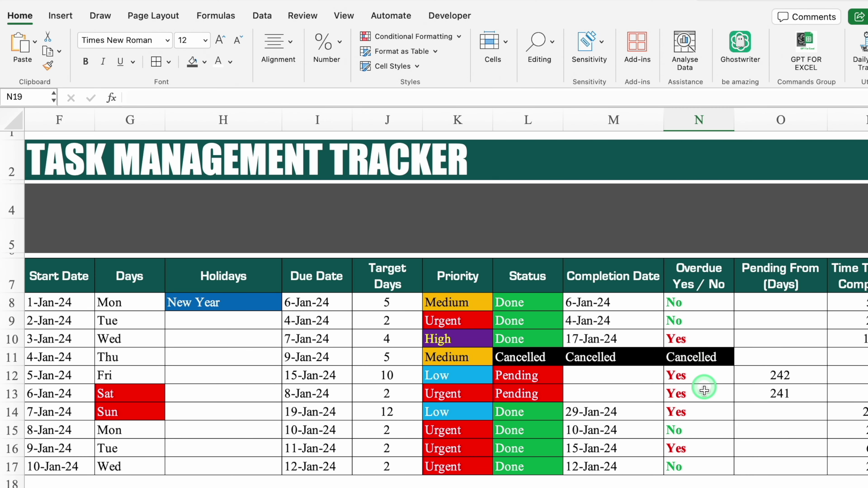
{"action": "scroll", "coordinate": [704, 424], "scroll_direction": "left", "scroll_amount": 10}
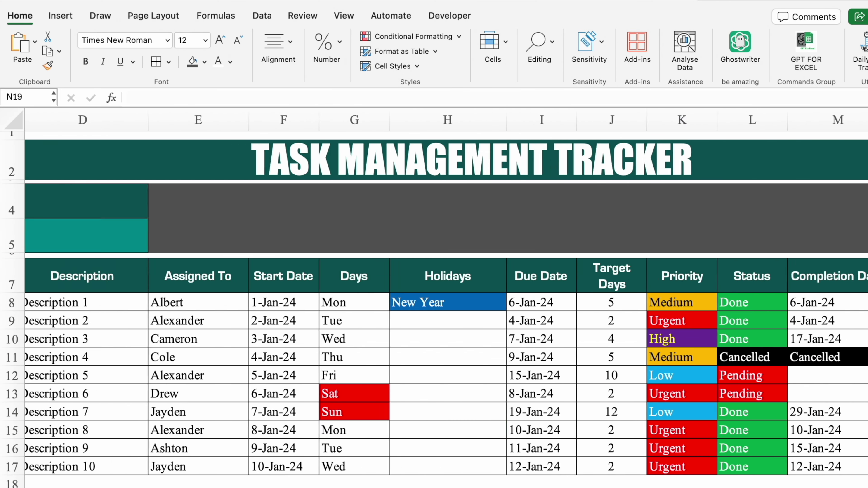
{"action": "scroll", "coordinate": [446, 295], "scroll_direction": "left", "scroll_amount": 2}
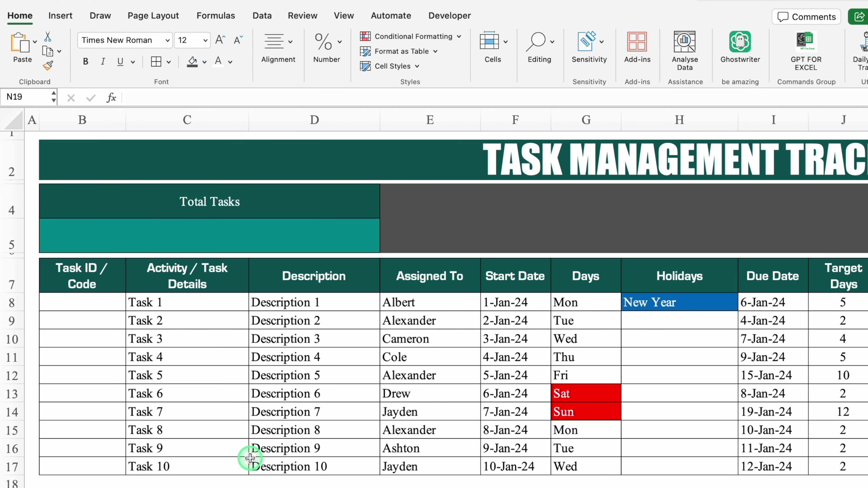
Start the Task ID / Code formula in B8 with =LEFT(C8,2)& to take the first two characters of the task name.
{"action": "left_click", "coordinate": [99, 305]}
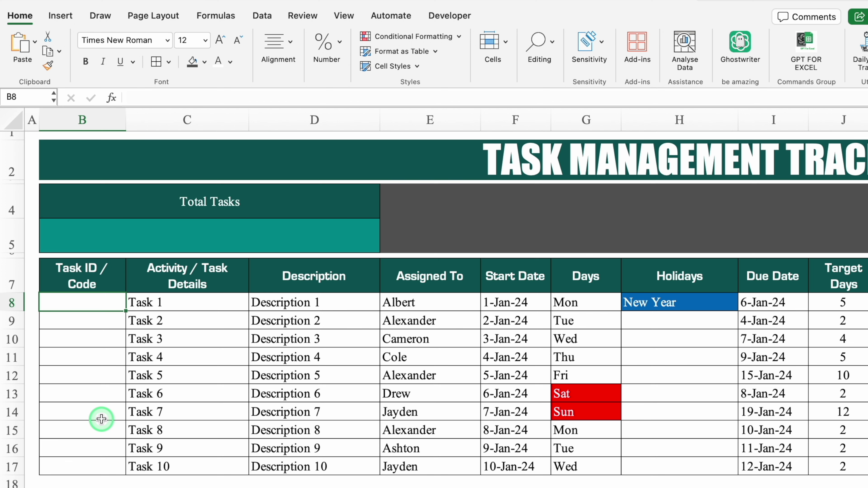
{"action": "type", "text": "=lef"}
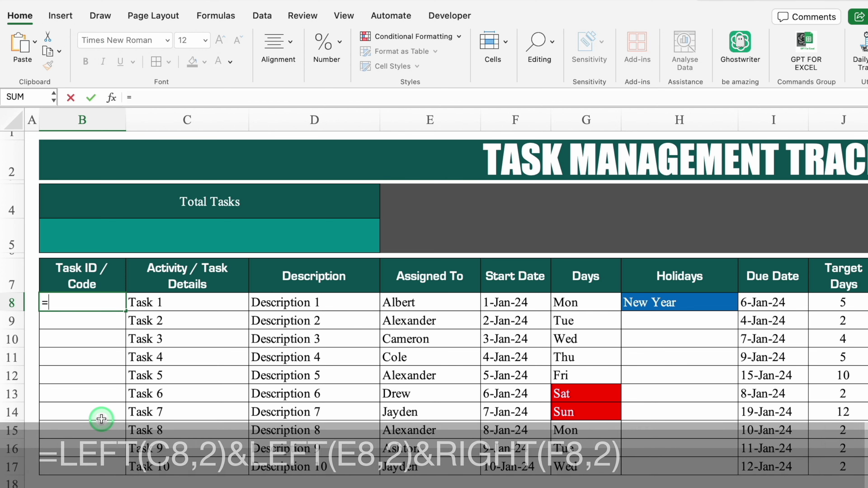
{"action": "double_click", "coordinate": [72, 333]}
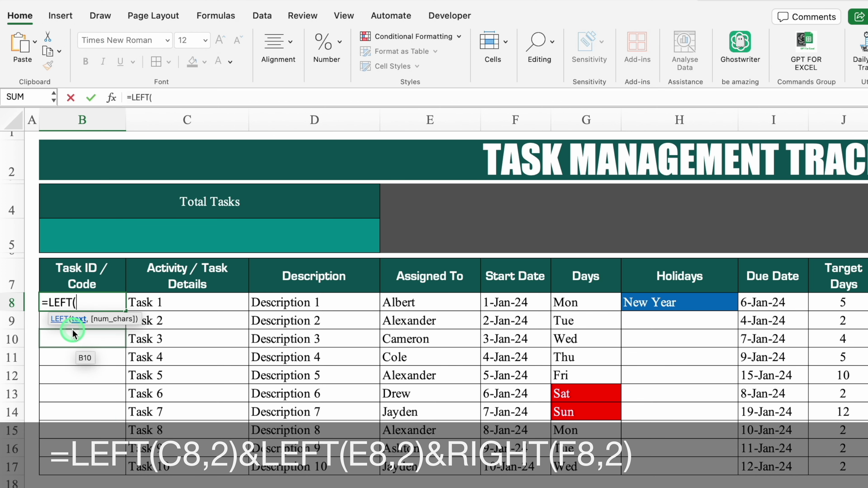
{"action": "left_click", "coordinate": [192, 308]}
{"action": "type", "text": ",2)&lef"}
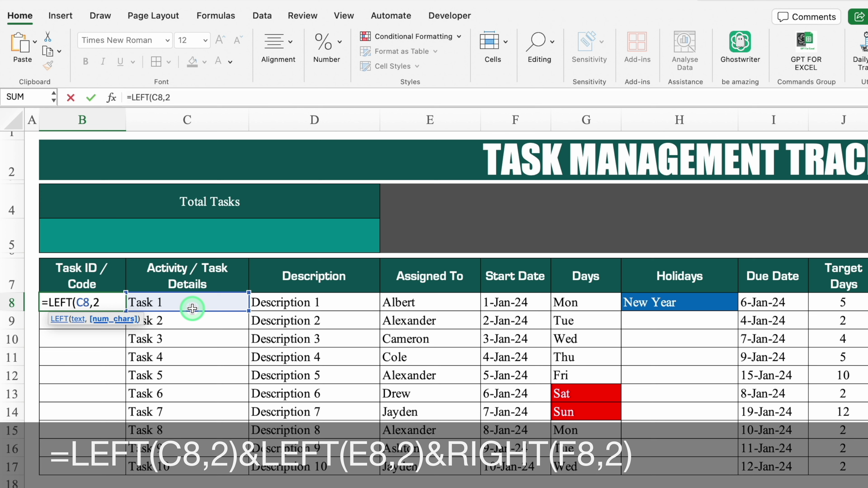
{"action": "type", "text": ")&"}
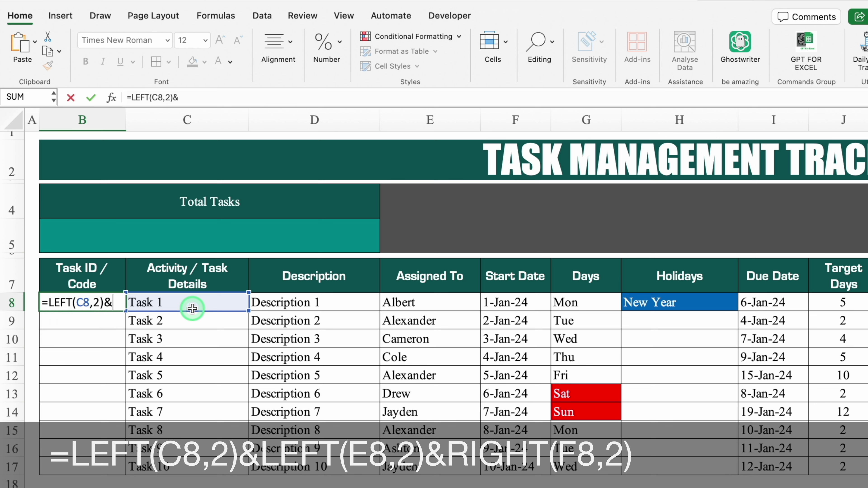
Extend the B8 formula with LEFT(E8,2)& to add the first two characters of the assigned person's cell.
{"action": "type", "text": "lef"}
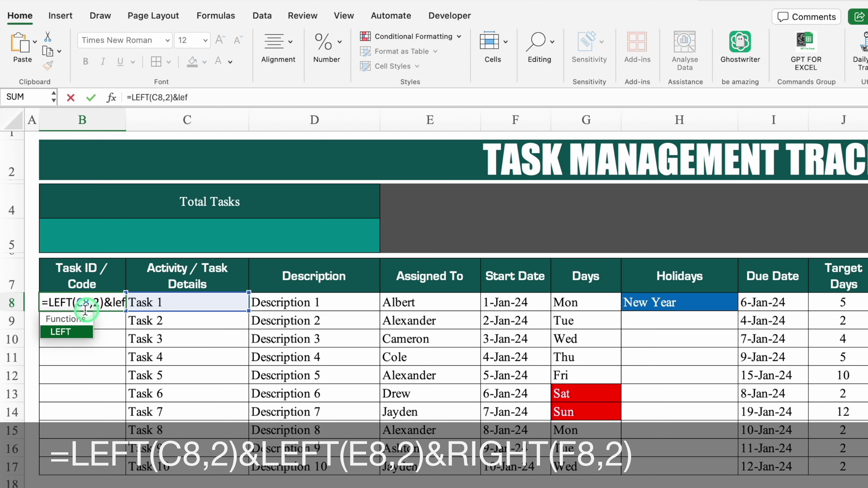
{"action": "double_click", "coordinate": [64, 329]}
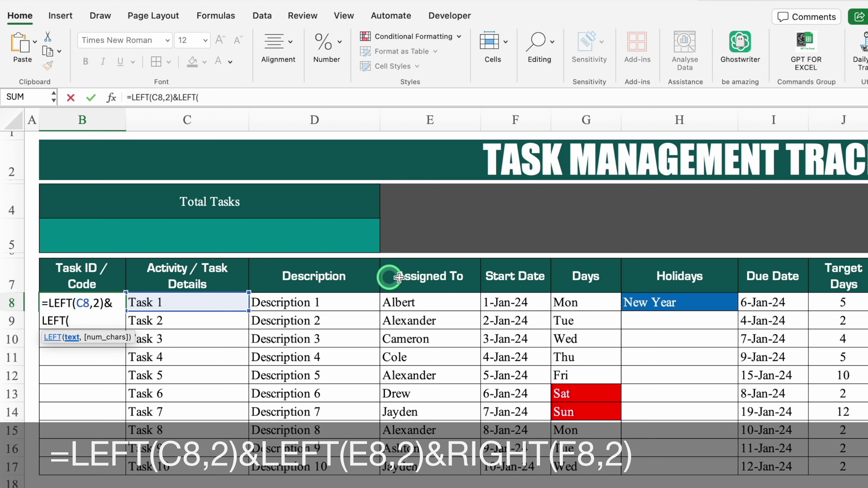
{"action": "left_click", "coordinate": [447, 300]}
{"action": "type", "text": ",2"}
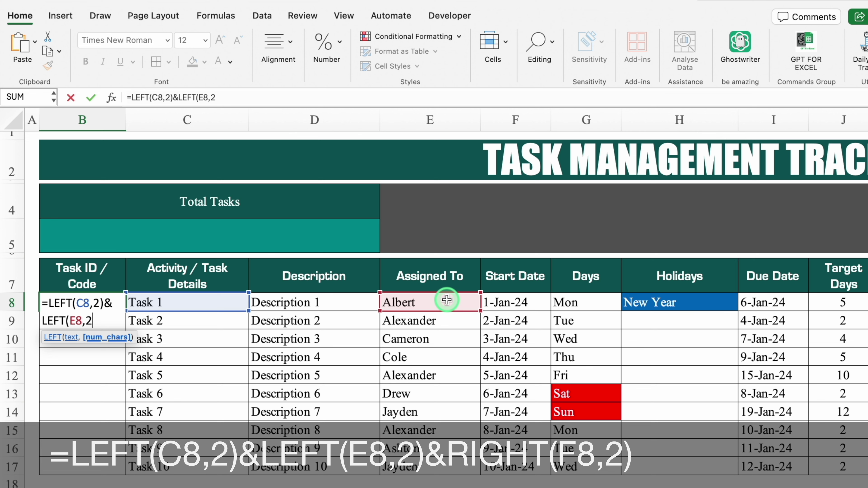
{"action": "type", "text": ")&"}
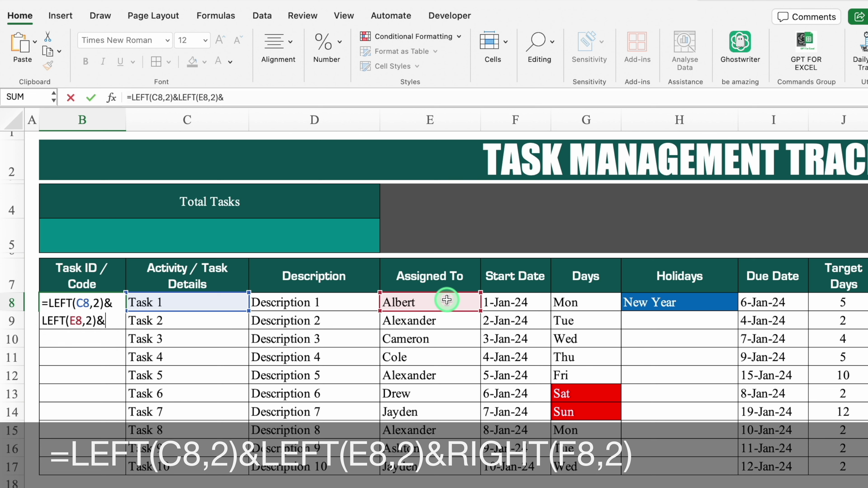
Finish the B8 formula with RIGHT(F8,2) for the start date and fill it down to B17.
{"action": "type", "text": "righ"}
{"action": "double_click", "coordinate": [75, 331]}
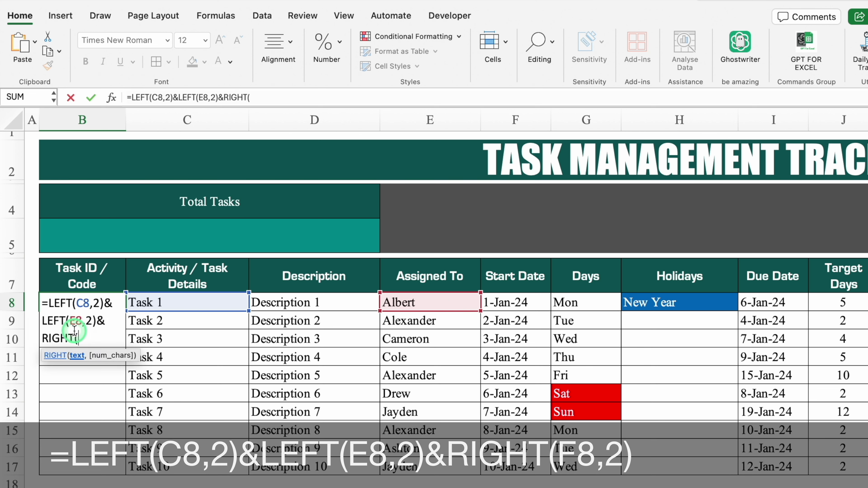
{"action": "left_click", "coordinate": [526, 301]}
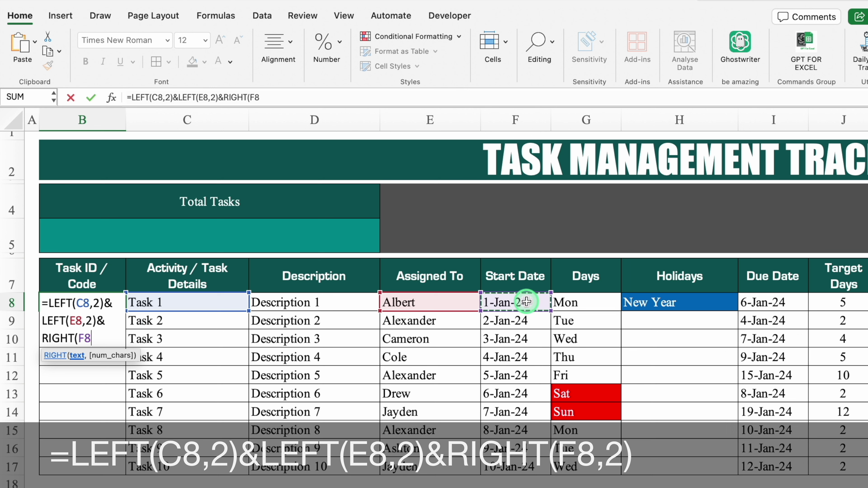
{"action": "type", "text": ","}
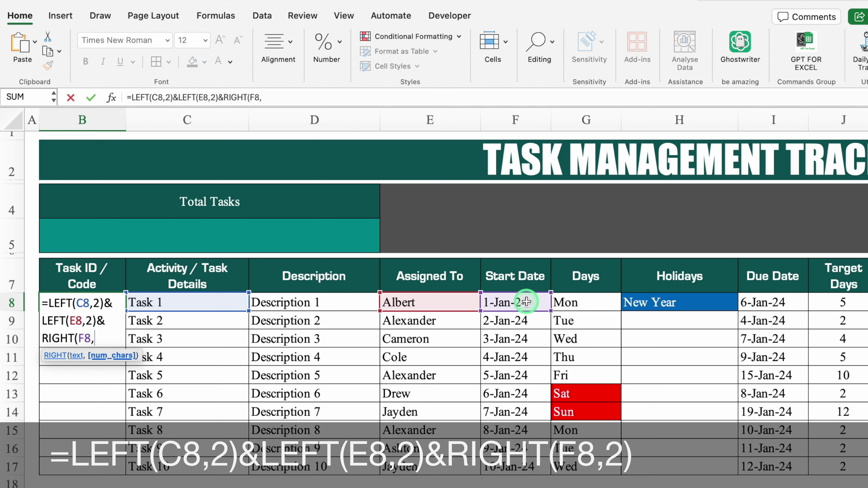
{"action": "type", "text": "2)"}
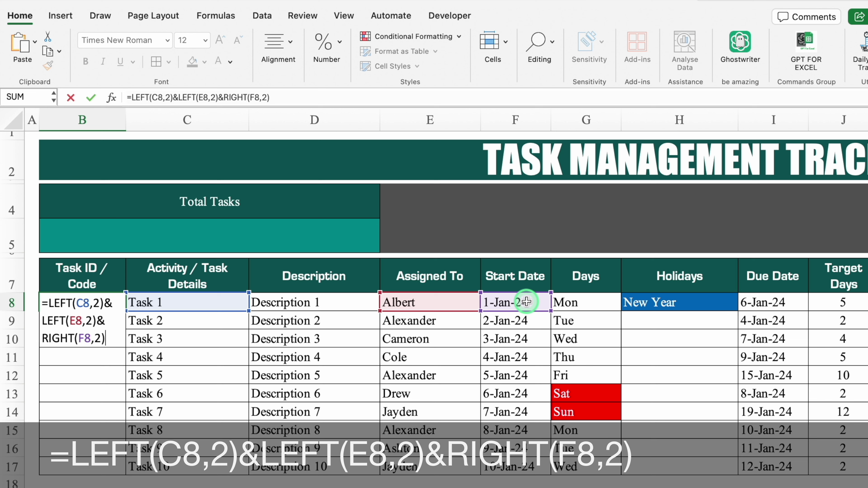
{"action": "key", "text": "Return"}
{"action": "key", "text": "Up"}
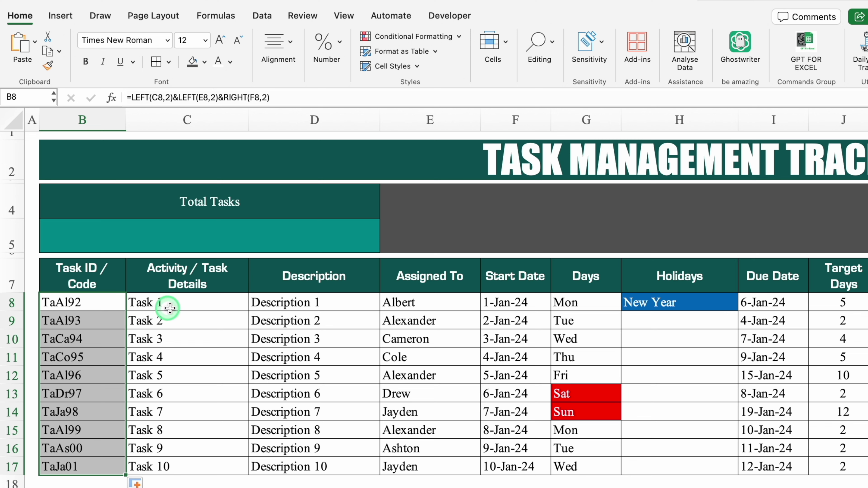
Clear the task names in C8:C17 to test the Task ID formula with blank tasks, and undo the deletion.
{"action": "left_click_drag", "start_coordinate": [175, 304], "coordinate": [186, 463]}
{"action": "key", "text": "Delete"}
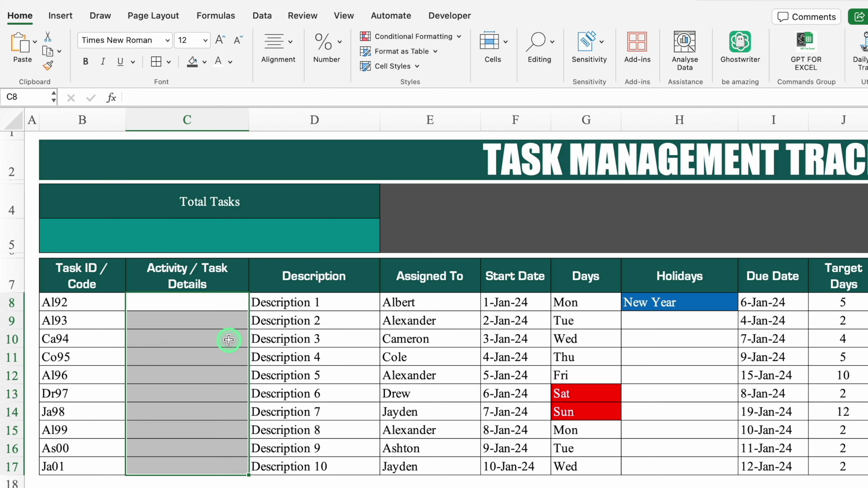
{"action": "key", "text": "ctrl+z"}
Insert an IF at the start of the B8 formula with the logical test C8="".
{"action": "left_click", "coordinate": [79, 303]}
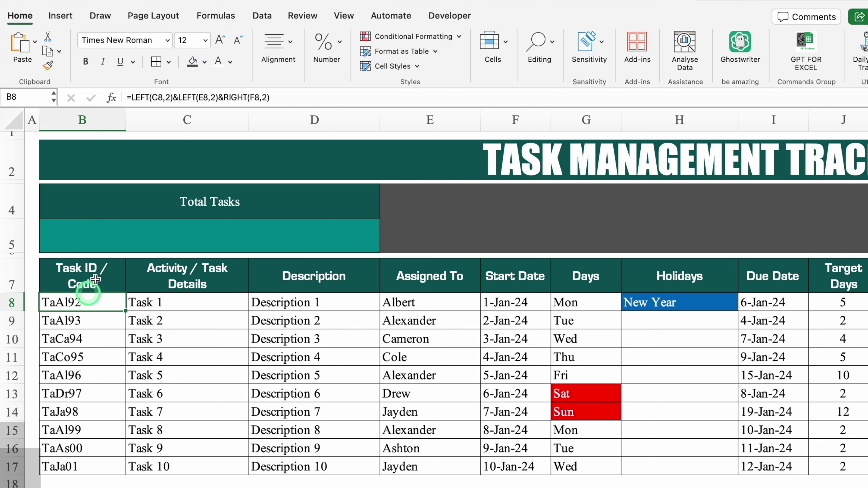
{"action": "left_click", "coordinate": [132, 98]}
{"action": "type", "text": "if"}
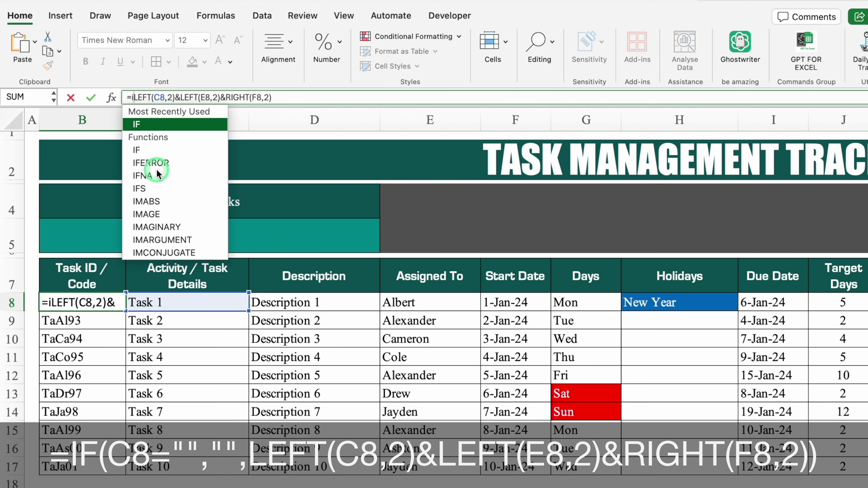
{"action": "double_click", "coordinate": [160, 124]}
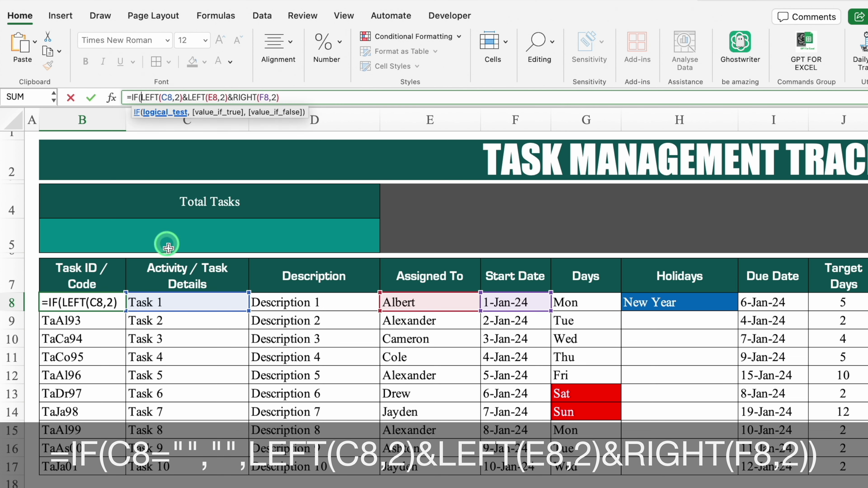
{"action": "left_click", "coordinate": [186, 303]}
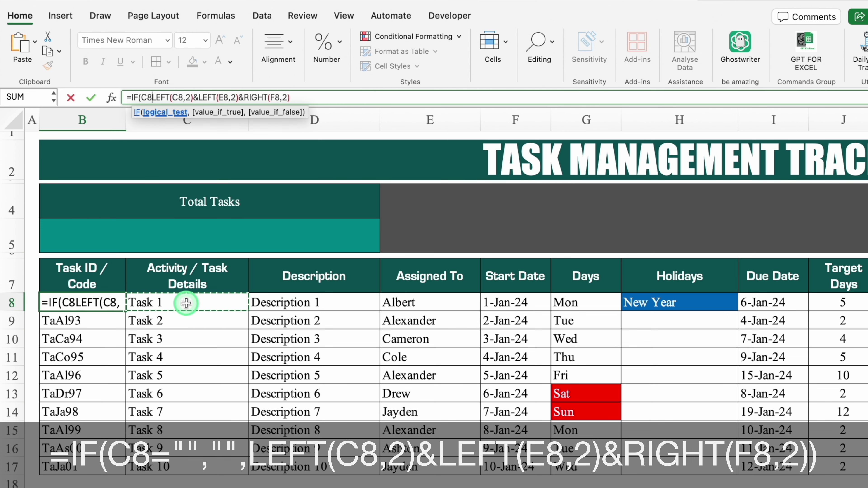
{"action": "type", "text": "=\"\""}
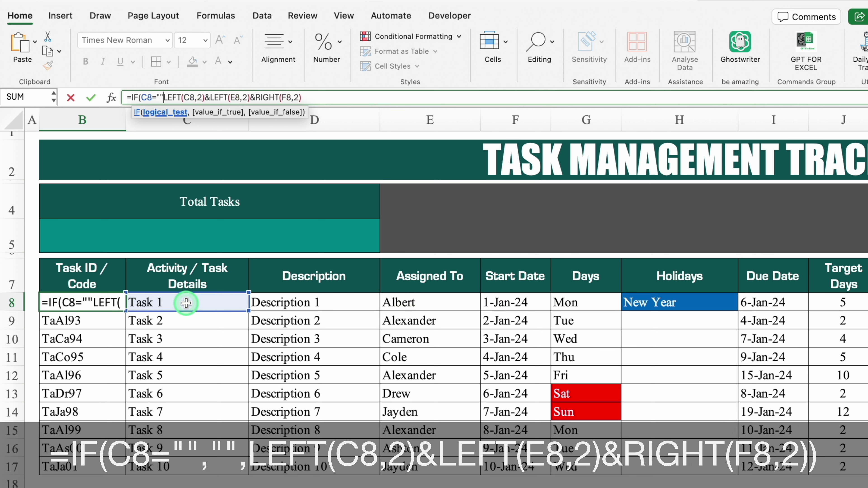
Complete the IF in B8 with "" as the true result and the existing formula as the false result, and fill it down to B17.
{"action": "type", "text": ",\"\""}
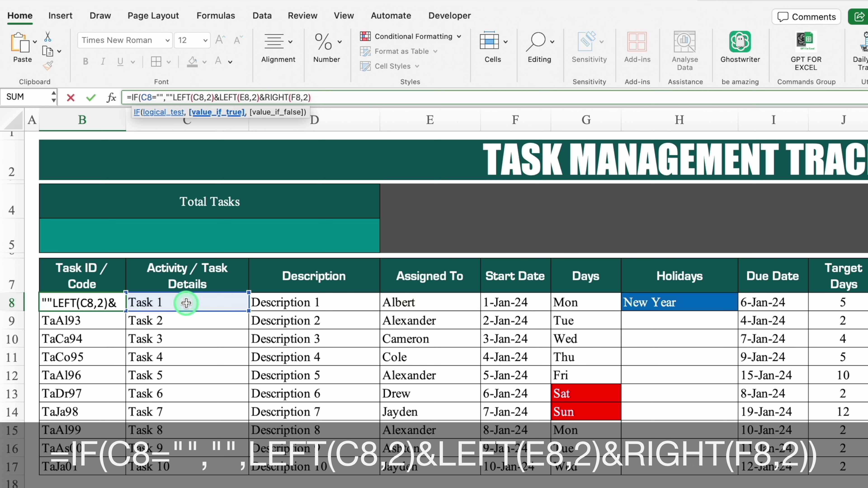
{"action": "type", "text": ","}
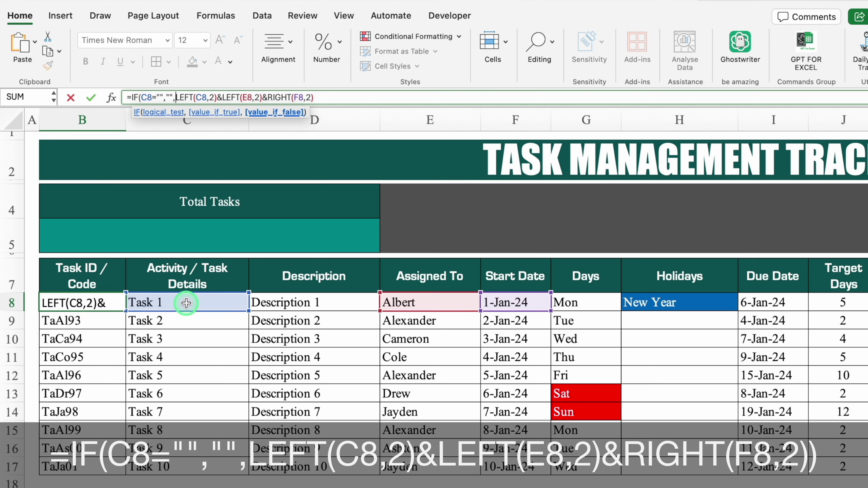
{"action": "key", "text": "End"}
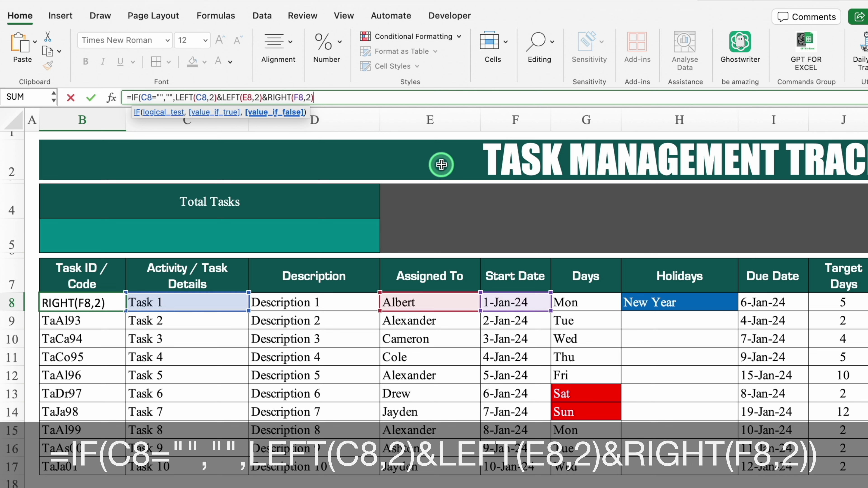
{"action": "type", "text": ")"}
{"action": "key", "text": "Return"}
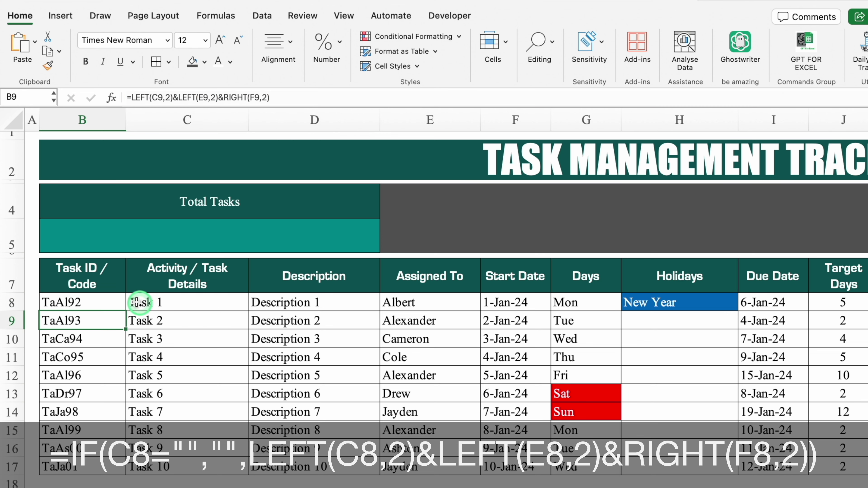
{"action": "left_click", "coordinate": [122, 309]}
{"action": "double_click", "coordinate": [126, 310]}
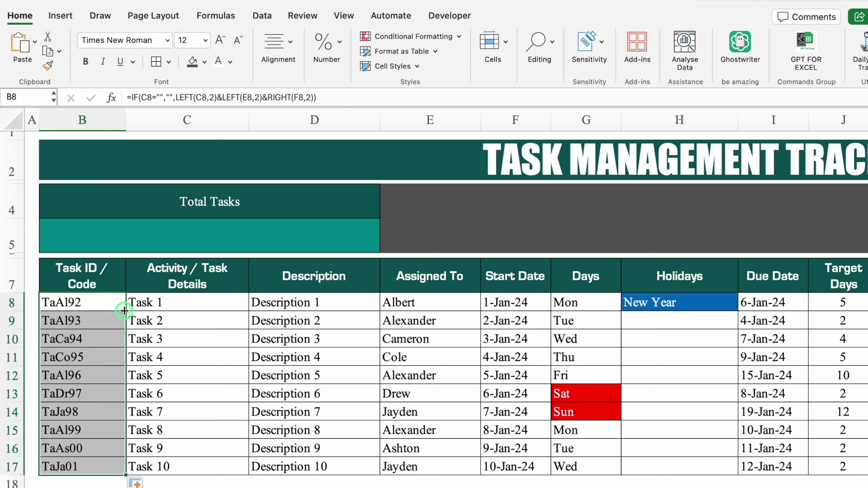
Clear C8:C17 to check how the IF-wrapped Task ID formula handles blank tasks, and undo the deletion.
{"action": "left_click", "coordinate": [175, 303]}
{"action": "left_click_drag", "start_coordinate": [174, 302], "coordinate": [190, 464]}
{"action": "key", "text": "Delete"}
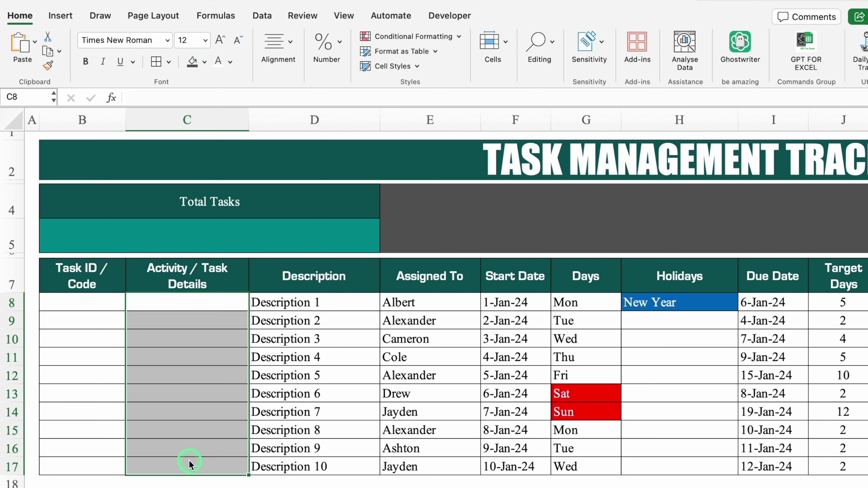
{"action": "key", "text": "ctrl+z"}
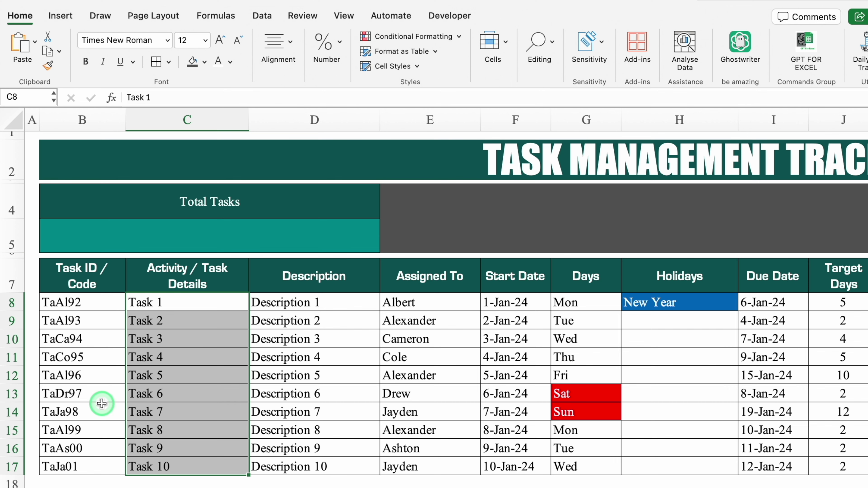
Narrow column Q to a thin spacer beside the tracker table.
{"action": "scroll", "coordinate": [102, 407], "scroll_direction": "right", "scroll_amount": 10}
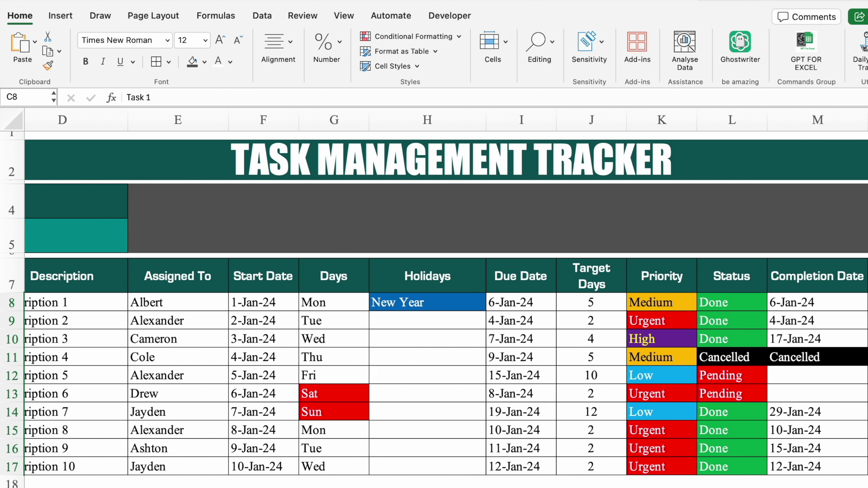
{"action": "left_click", "coordinate": [864, 277]}
{"action": "scroll", "coordinate": [514, 118], "scroll_direction": "right", "scroll_amount": 3}
{"action": "left_click_drag", "start_coordinate": [513, 118], "coordinate": [453, 126]}
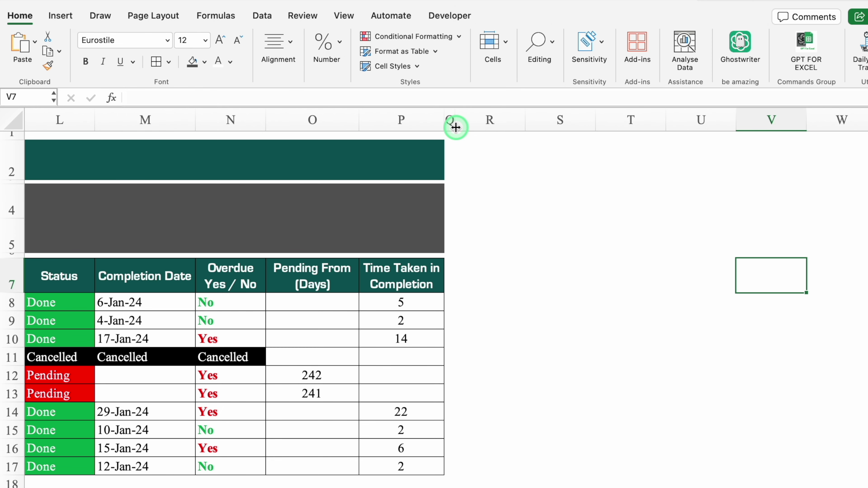
Merge and centre cells R2:S2 and fill them with the recently used light turquoise colour.
{"action": "left_click", "coordinate": [505, 161]}
{"action": "left_click_drag", "start_coordinate": [505, 161], "coordinate": [562, 160]}
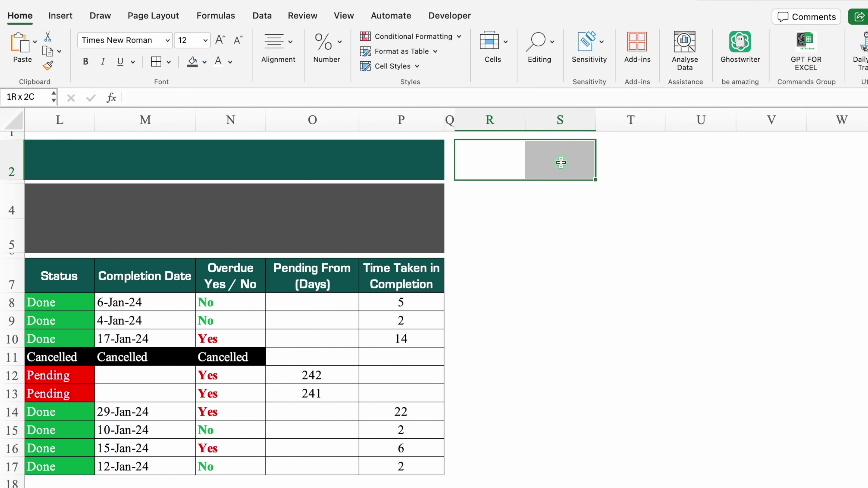
{"action": "left_click", "coordinate": [286, 42]}
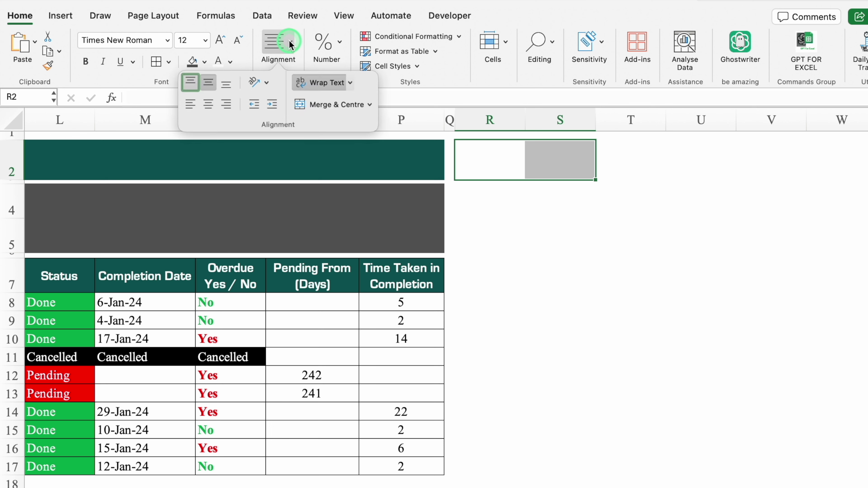
{"action": "left_click", "coordinate": [330, 104]}
{"action": "left_click", "coordinate": [204, 62]}
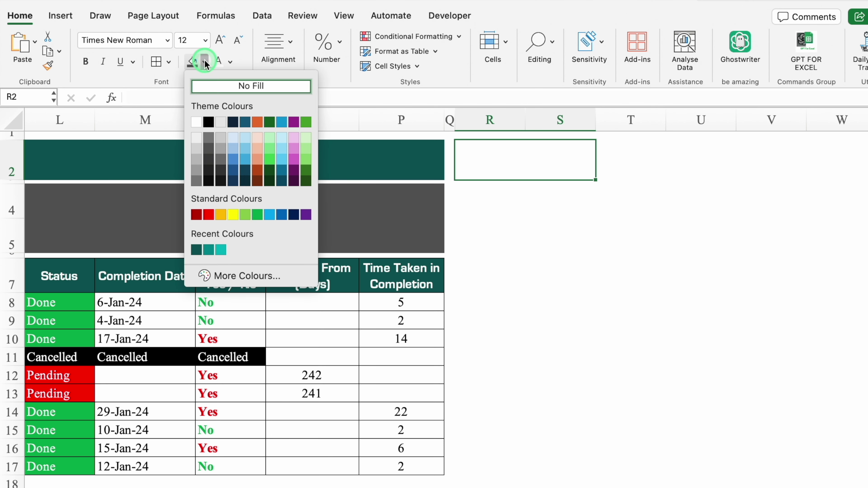
{"action": "left_click", "coordinate": [221, 250]}
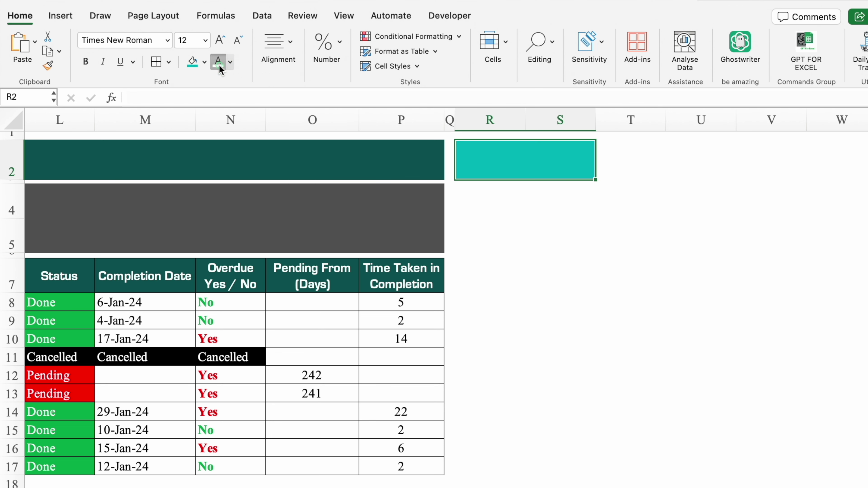
Set the font of the merged cell R2:S2 to Impact at size 24.
{"action": "left_click", "coordinate": [168, 41]}
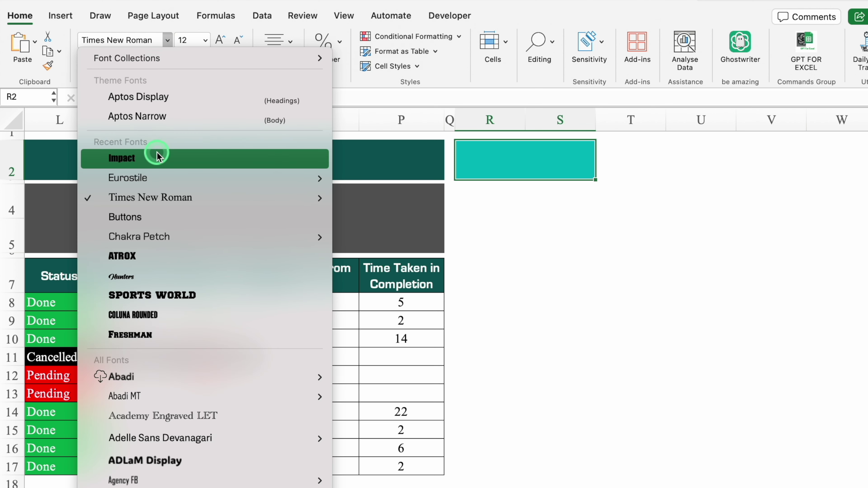
{"action": "left_click", "coordinate": [154, 159]}
{"action": "left_click", "coordinate": [205, 40]}
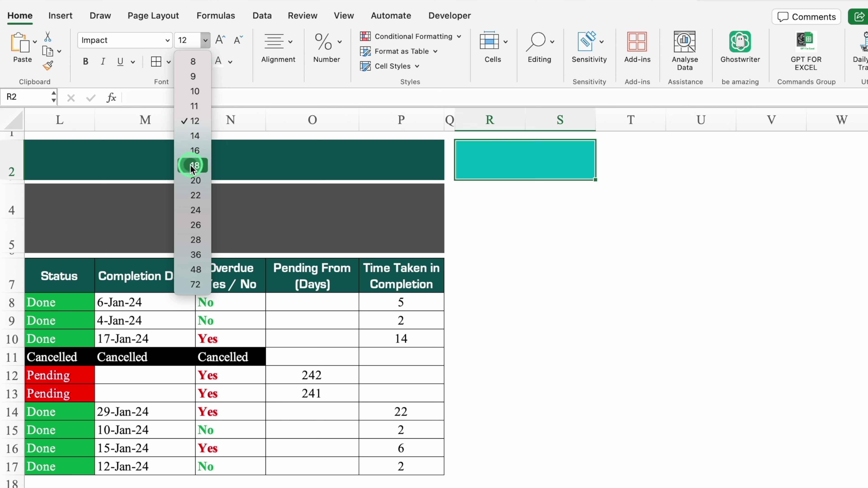
{"action": "left_click", "coordinate": [196, 210]}
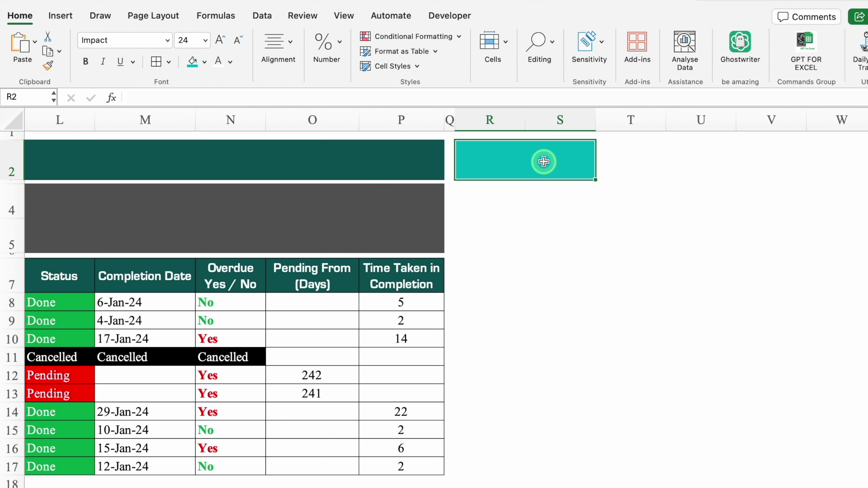
Copy the merged block R2:S2 to U2:V2 and narrow column T to a thin spacer between them.
{"action": "key", "text": "super+c"}
{"action": "left_click", "coordinate": [635, 159]}
{"action": "left_click", "coordinate": [691, 163]}
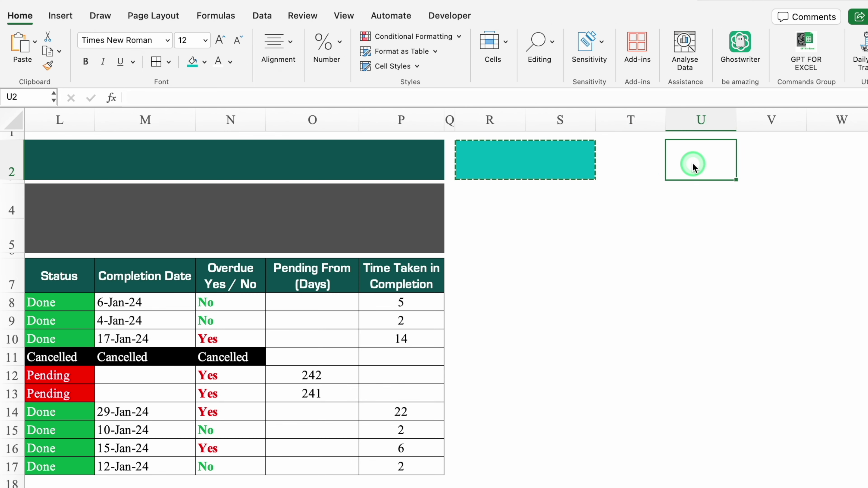
{"action": "key", "text": "super+v"}
{"action": "left_click_drag", "start_coordinate": [666, 119], "coordinate": [603, 121]}
Enter YEAR in the first turquoise block at R2 and 2024 in the second at U2.
{"action": "left_click", "coordinate": [555, 161]}
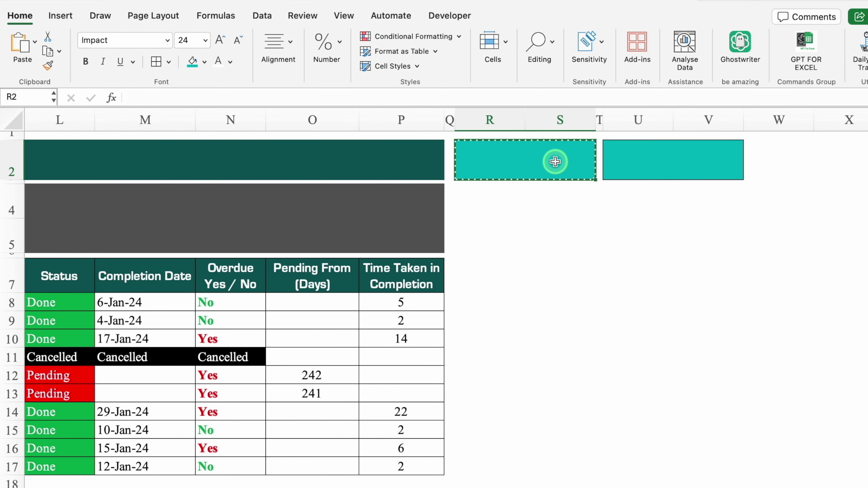
{"action": "type", "text": "YEAR"}
{"action": "left_click", "coordinate": [639, 158]}
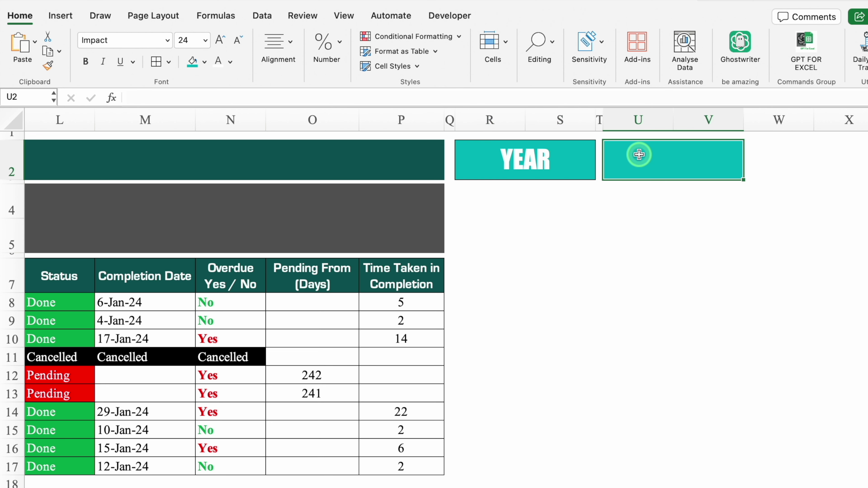
{"action": "type", "text": "20"}
{"action": "key", "text": "Return"}
Recolour the YEAR and 2024 blocks together with the recently used medium teal fill.
{"action": "left_click", "coordinate": [547, 162]}
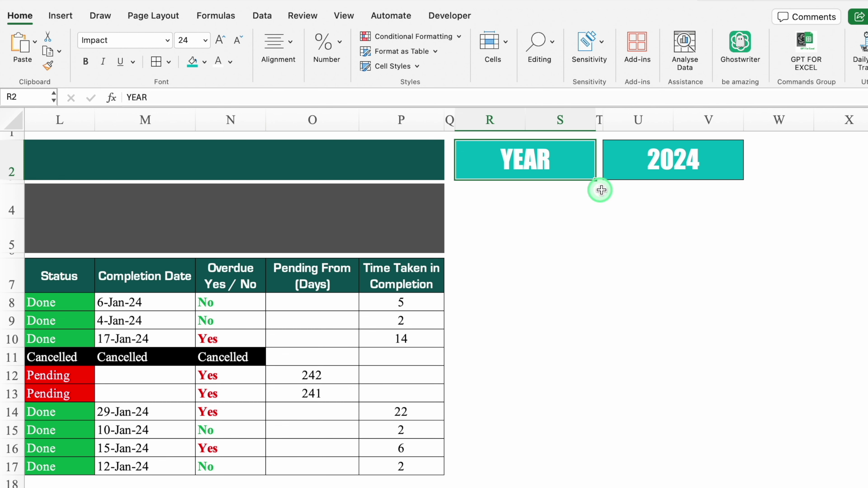
{"action": "left_click", "coordinate": [639, 157], "text": "super"}
{"action": "left_click", "coordinate": [204, 62]}
{"action": "left_click", "coordinate": [220, 250]}
{"action": "left_click", "coordinate": [523, 307]}
Merge and centre R4:V5 and fill it with the recently used dark teal.
{"action": "left_click_drag", "start_coordinate": [489, 206], "coordinate": [675, 234]}
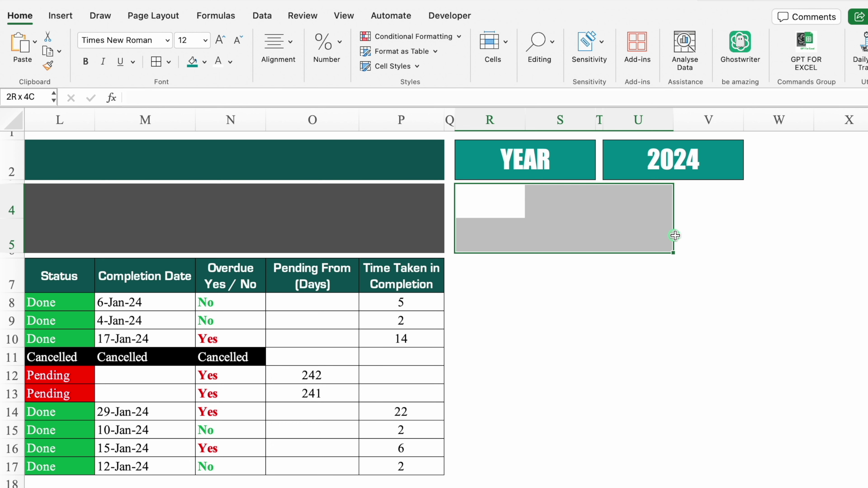
{"action": "left_click", "coordinate": [279, 44]}
{"action": "left_click", "coordinate": [319, 110]}
{"action": "left_click", "coordinate": [204, 62]}
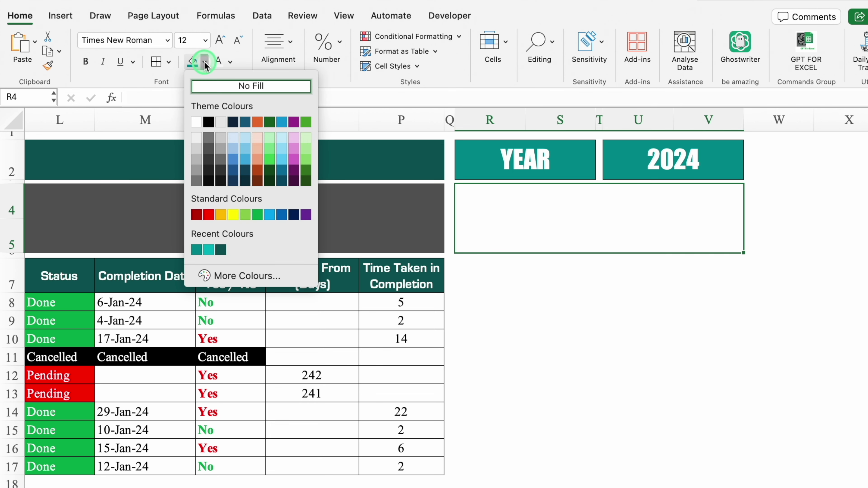
{"action": "left_click", "coordinate": [221, 249]}
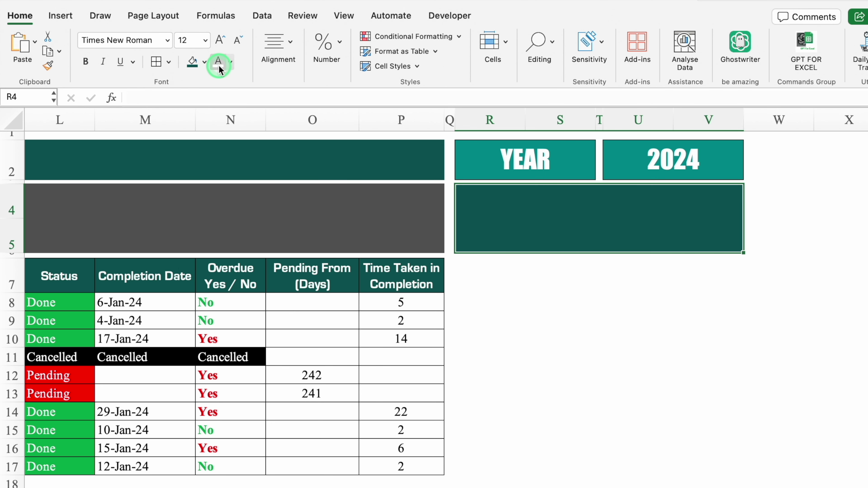
Format the merged R4:V5 block in Impact at size 26 and enter the title SYNOPISIS.
{"action": "left_click", "coordinate": [205, 40]}
{"action": "left_click", "coordinate": [196, 224]}
{"action": "left_click", "coordinate": [167, 40]}
{"action": "left_click", "coordinate": [150, 157]}
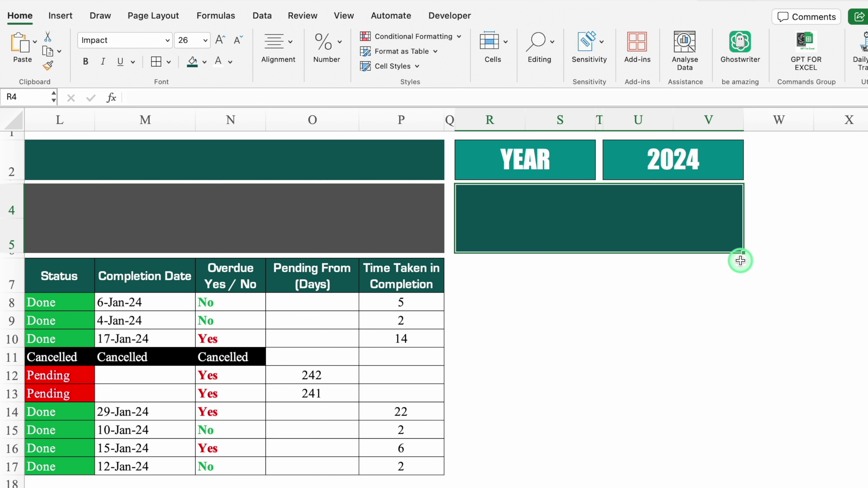
{"action": "type", "text": "SYNOPISIS"}
{"action": "key", "text": "Return"}
{"action": "key", "text": "Up"}
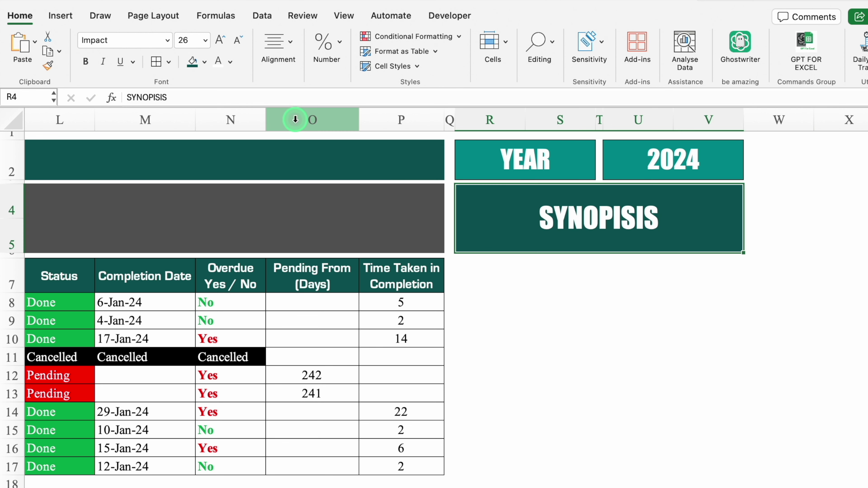
Enlarge the SYNOPISIS title to size 36 and add borders to its block.
{"action": "left_click", "coordinate": [220, 39]}
{"action": "left_click", "coordinate": [219, 39]}
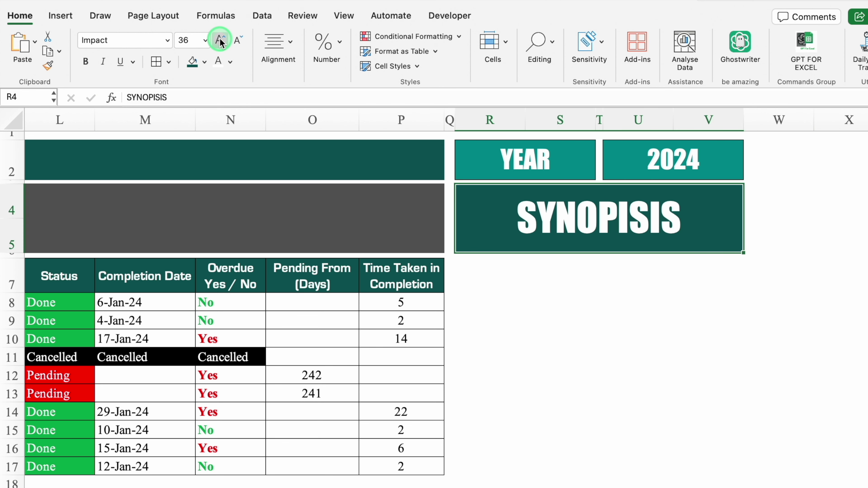
{"action": "left_click", "coordinate": [494, 321]}
{"action": "left_click", "coordinate": [495, 232]}
{"action": "left_click", "coordinate": [156, 61]}
Enter the headings Priority in R7 and Count in S7.
{"action": "left_click", "coordinate": [499, 282]}
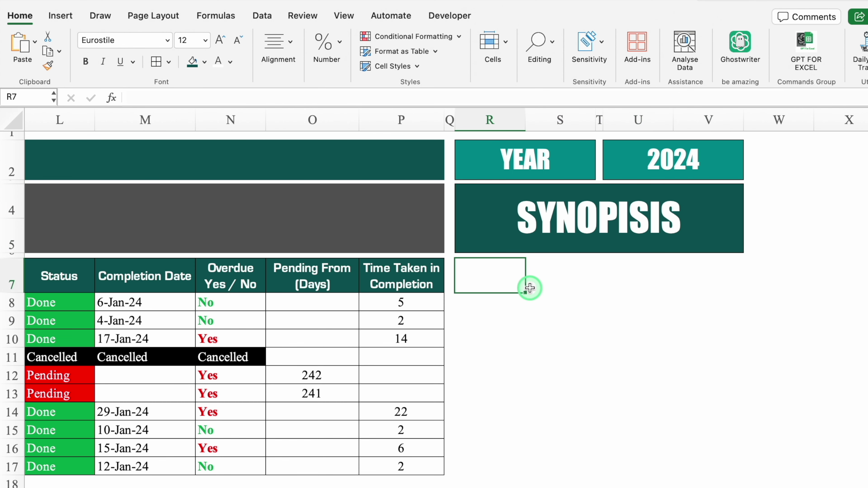
{"action": "type", "text": "Priority"}
{"action": "key", "text": "Tab"}
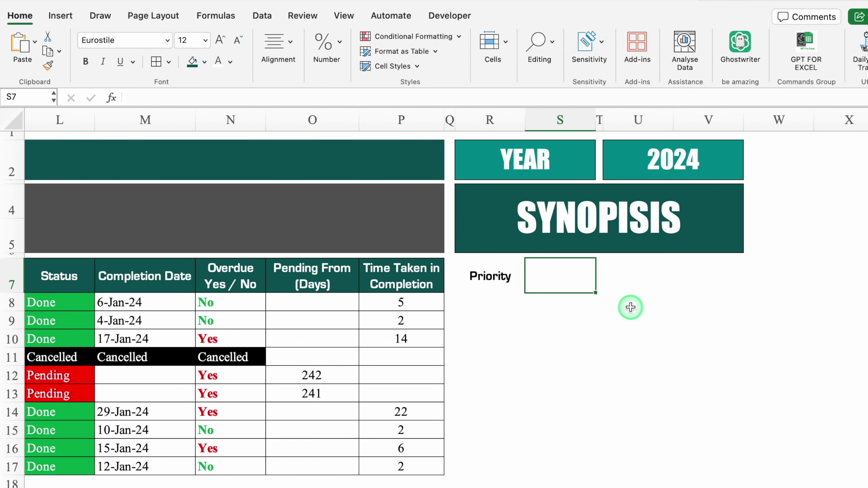
{"action": "type", "text": "COunt"}
{"action": "key", "text": "Return"}
Fill the Priority and Count headings with the recently used medium teal, make their text white and border them.
{"action": "left_click_drag", "start_coordinate": [490, 276], "coordinate": [558, 276]}
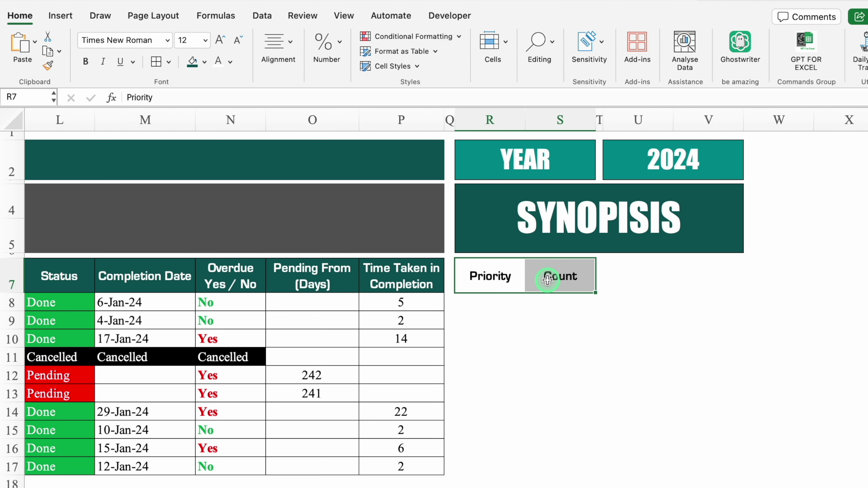
{"action": "left_click", "coordinate": [205, 62]}
{"action": "left_click", "coordinate": [208, 249]}
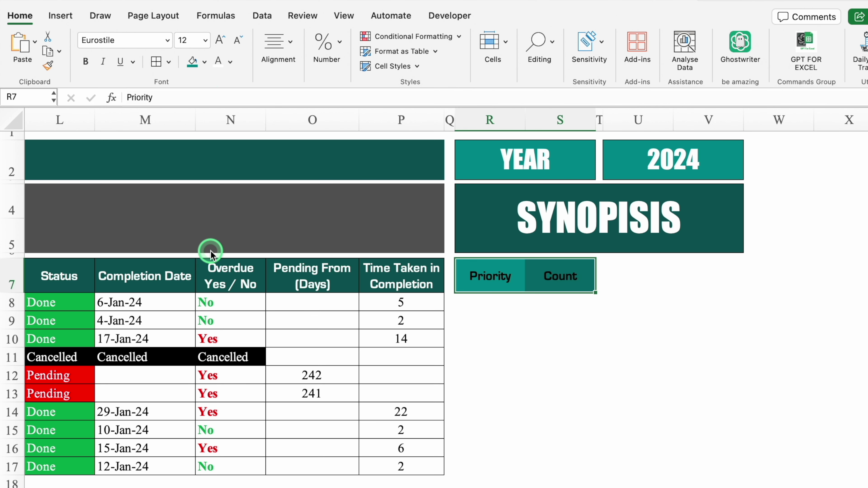
{"action": "left_click", "coordinate": [217, 63]}
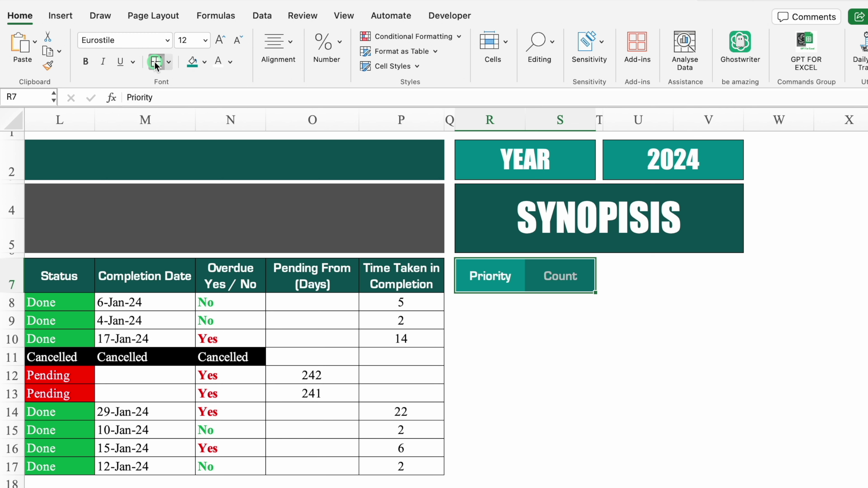
List the priority levels Urgent, High, Medium and Low in R8:R11 under the Priority heading.
{"action": "left_click", "coordinate": [489, 302]}
{"action": "type", "text": "Urgent"}
{"action": "key", "text": "Return"}
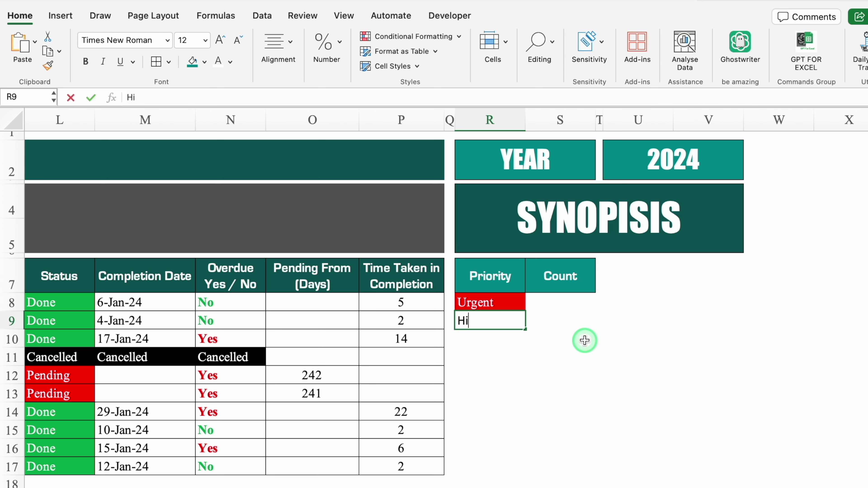
{"action": "key", "text": "Return"}
{"action": "type", "text": "Medium"}
{"action": "key", "text": "Return"}
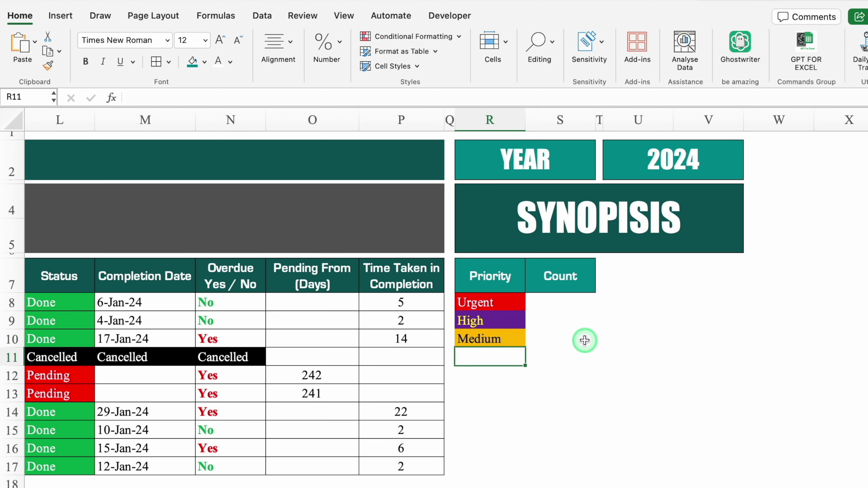
{"action": "type", "text": "Low"}
Apply all borders to the priority summary cells R8:S11.
{"action": "left_click_drag", "start_coordinate": [489, 302], "coordinate": [577, 352]}
{"action": "left_click", "coordinate": [157, 63]}
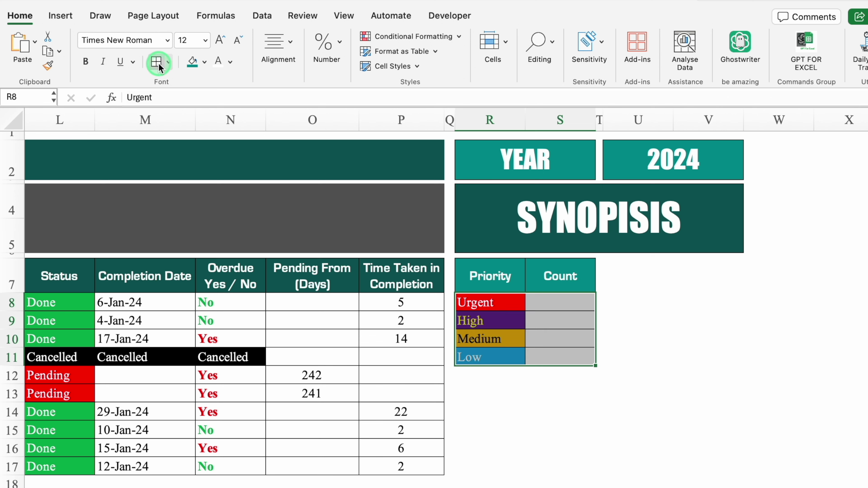
{"action": "left_click", "coordinate": [643, 339]}
Copy the Priority and Count table R7:S11 to U7.
{"action": "left_click_drag", "start_coordinate": [489, 276], "coordinate": [571, 359]}
{"action": "key", "text": "cmd+c"}
{"action": "left_click", "coordinate": [649, 270]}
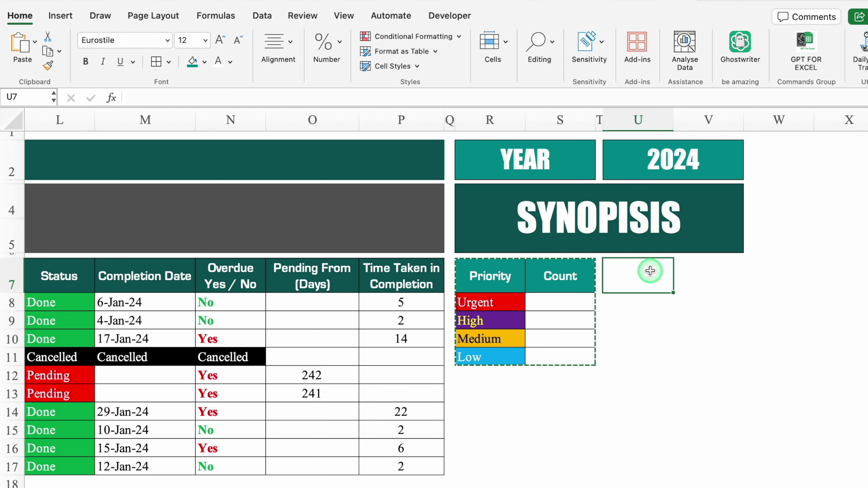
{"action": "key", "text": "cmd+v"}
Replace the copied heading in U7 with "Time Taken in Completion" on two lines and widen column U.
{"action": "left_click", "coordinate": [643, 277]}
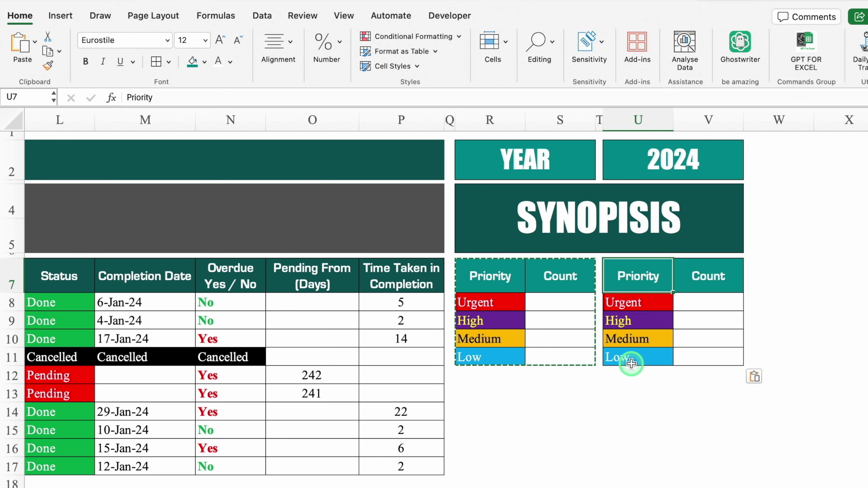
{"action": "key", "text": "Delete"}
{"action": "left_click_drag", "start_coordinate": [673, 118], "coordinate": [724, 129]}
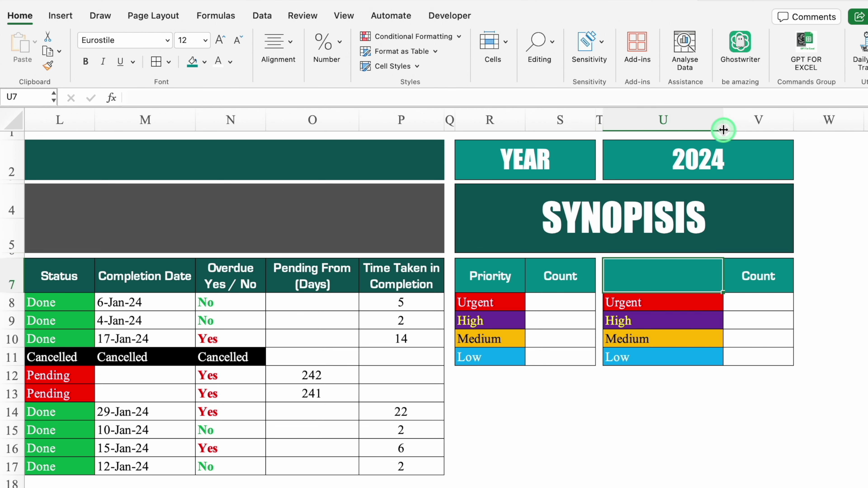
{"action": "type", "text": "Time Taken in"}
{"action": "key", "text": "ctrl+alt+Return"}
{"action": "type", "text": "Completion"}
Copy both summary tables' range R7:V10 to R13 to create a second row of tables.
{"action": "left_click_drag", "start_coordinate": [490, 276], "coordinate": [736, 337]}
{"action": "key", "text": "super+c"}
{"action": "left_click", "coordinate": [478, 388]}
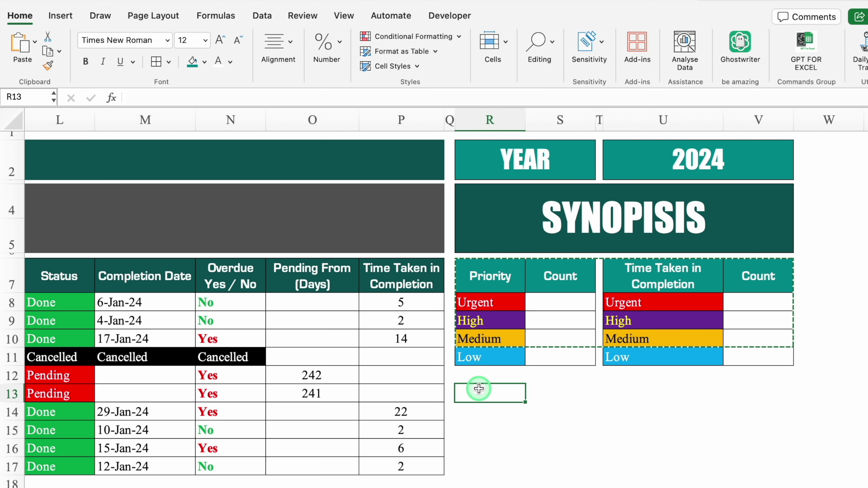
{"action": "key", "text": "super+v"}
Clear the copied priority labels from U8:U11, R14:R16 and U14:U16.
{"action": "left_click_drag", "start_coordinate": [625, 302], "coordinate": [668, 355]}
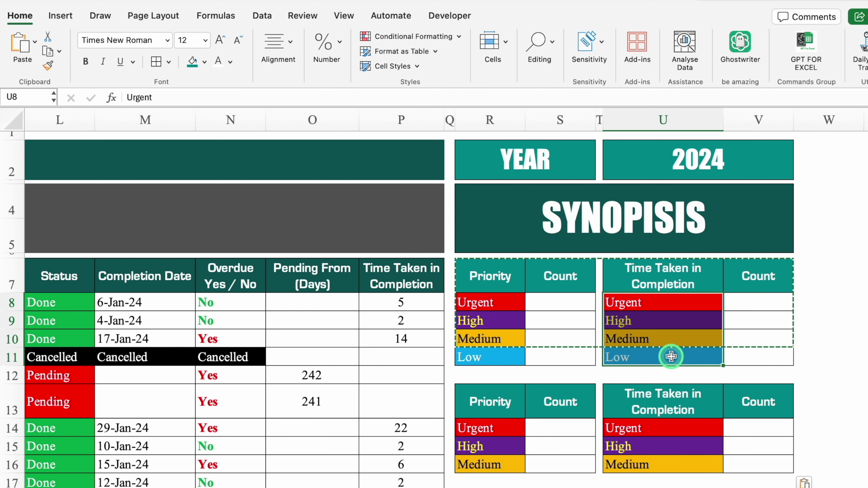
{"action": "key", "text": "Delete"}
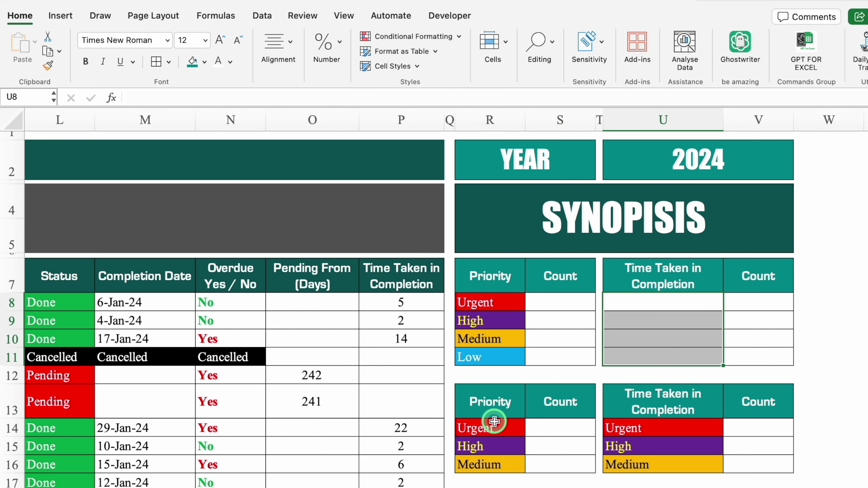
{"action": "left_click", "coordinate": [495, 429]}
{"action": "left_click_drag", "start_coordinate": [496, 440], "coordinate": [497, 465]}
{"action": "key", "text": "Delete"}
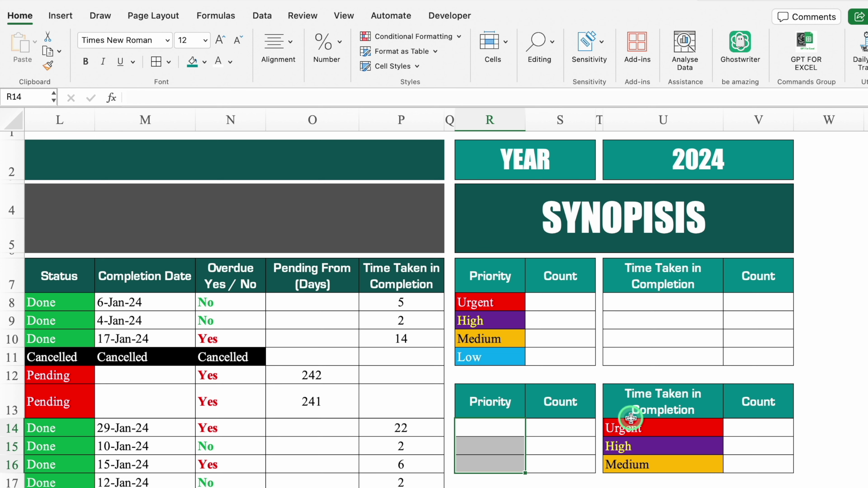
{"action": "left_click", "coordinate": [641, 432]}
{"action": "left_click_drag", "start_coordinate": [642, 432], "coordinate": [645, 462]}
{"action": "key", "text": "Delete"}
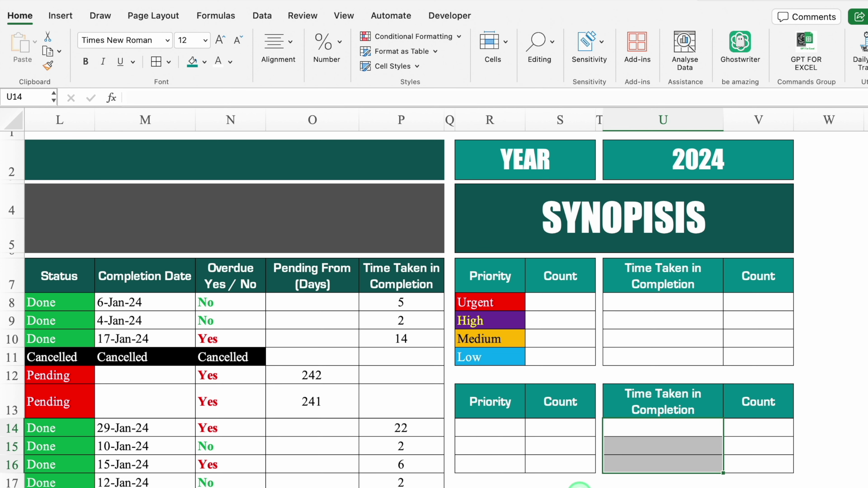
Change the lower tables' headings to Status in R13 and Over Due in U13.
{"action": "key", "text": "Up"}
{"action": "key", "text": "Left"}
{"action": "key", "text": "Left"}
{"action": "key", "text": "Left"}
{"action": "type", "text": "St"}
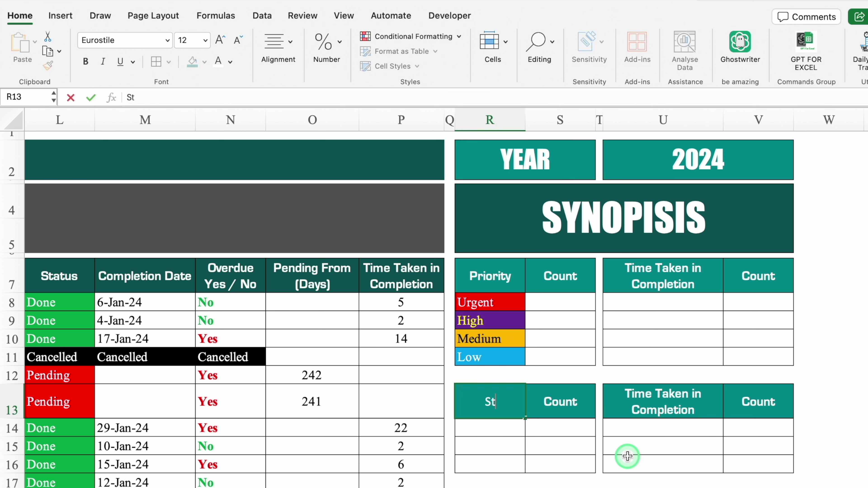
{"action": "key", "text": "Right"}
{"action": "key", "text": "Right"}
{"action": "key", "text": "Right"}
{"action": "type", "text": "Over Due"}
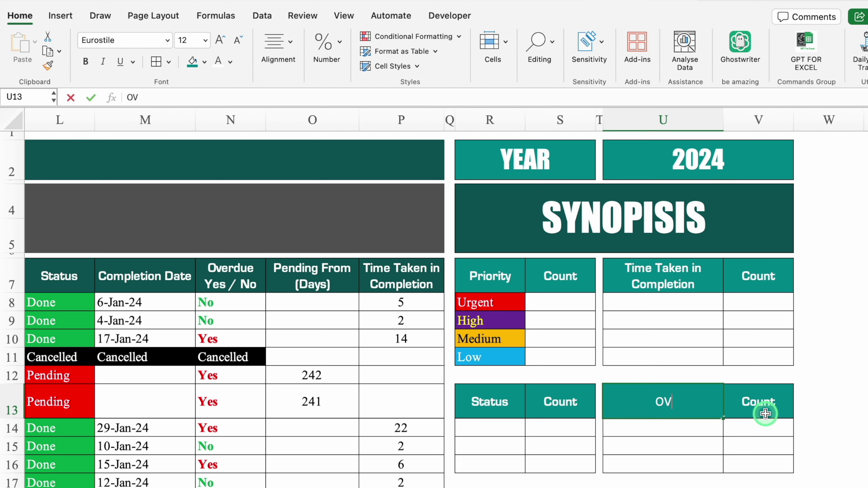
{"action": "key", "text": "Return"}
List Done, Pending and Cancelled in R14:R16 under the Status heading.
{"action": "type", "text": "DOn"}
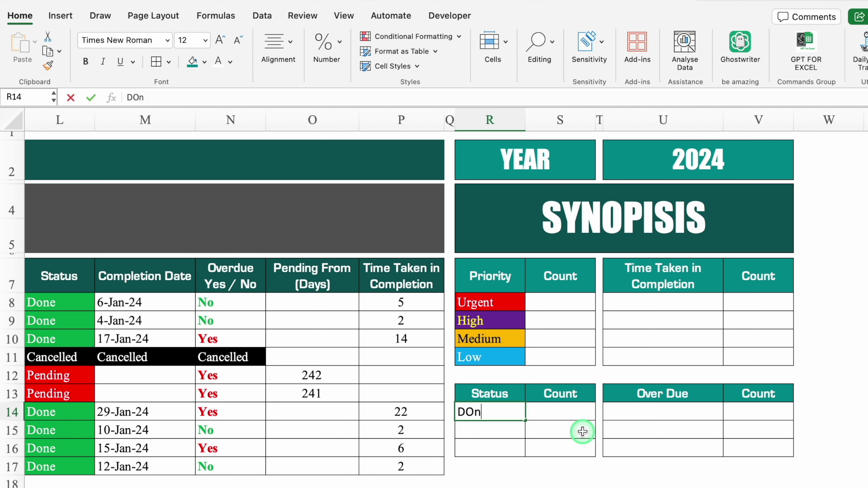
{"action": "type", "text": "e"}
{"action": "key", "text": "Return"}
{"action": "type", "text": "Pending"}
{"action": "key", "text": "Return"}
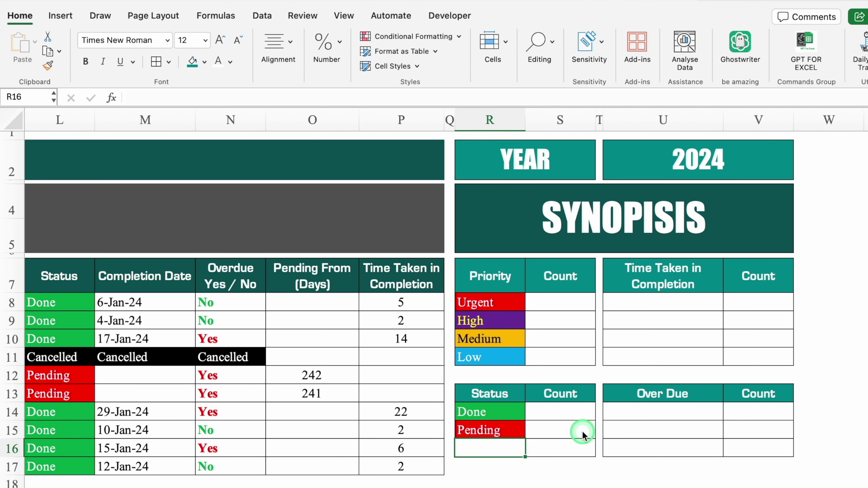
{"action": "type", "text": "Cancelled"}
{"action": "key", "text": "Return"}
List Yes, No and Cancelled in U14:U16 under the Over Due heading.
{"action": "left_click", "coordinate": [663, 412]}
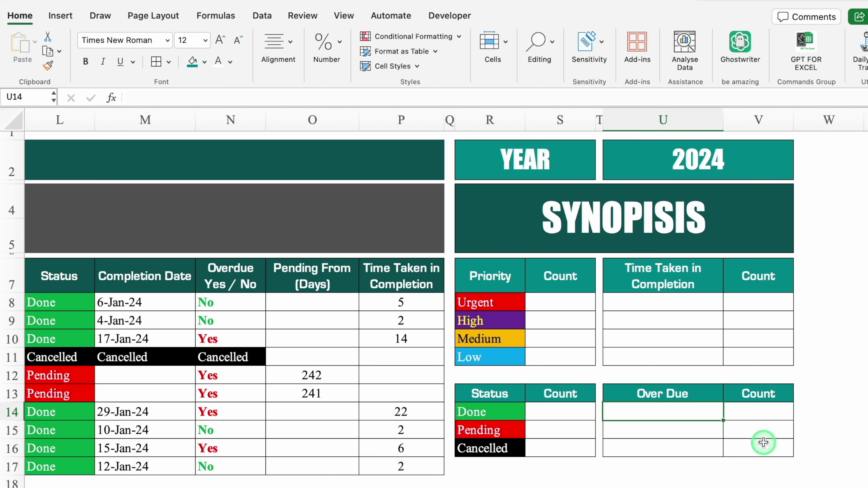
{"action": "key", "text": "Return"}
{"action": "type", "text": "No"}
{"action": "key", "text": "Return"}
{"action": "type", "text": "Cance"}
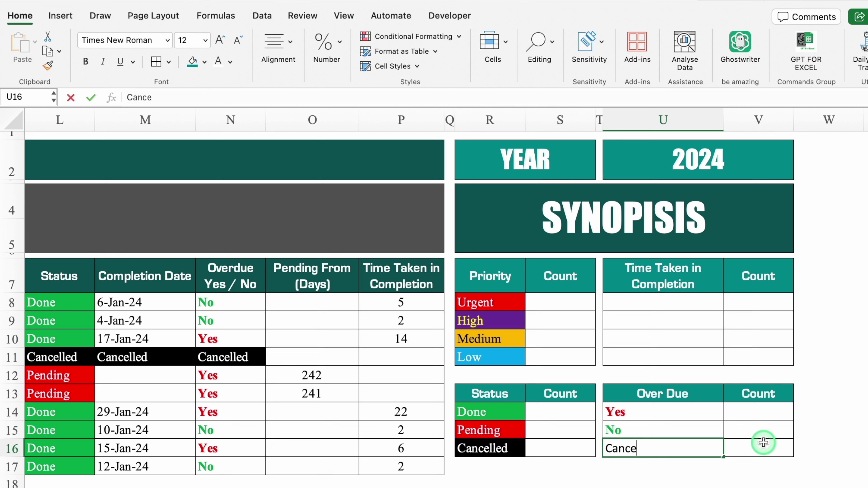
{"action": "type", "text": "lled"}
Enter "0 - 2 Days" in U8 under Time Taken in Completion and fill it down to U11.
{"action": "left_click", "coordinate": [666, 303]}
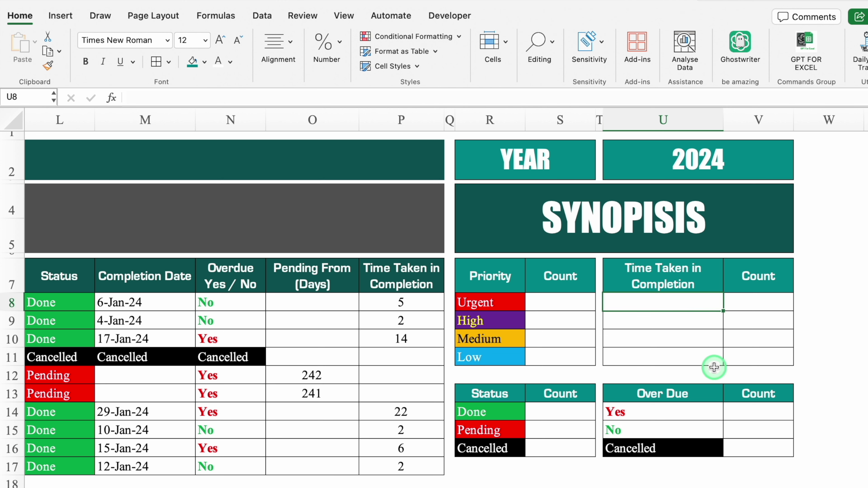
{"action": "type", "text": "0 - 2 Days"}
{"action": "left_click_drag", "start_coordinate": [723, 310], "coordinate": [721, 361]}
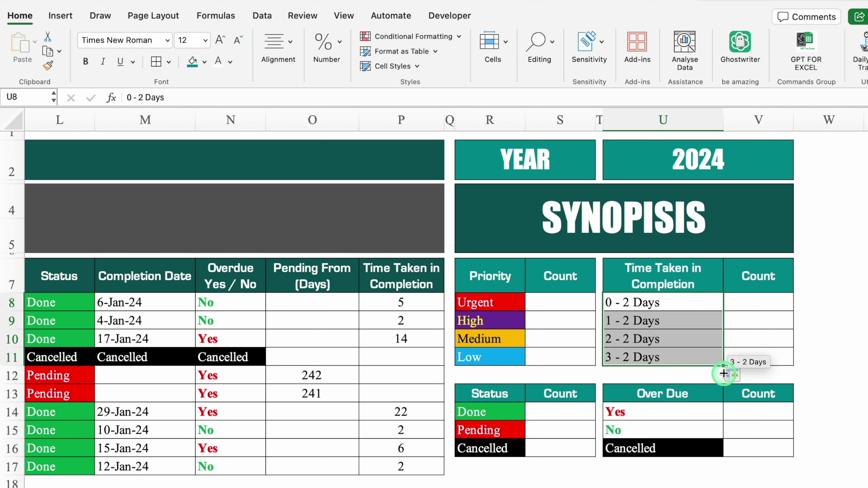
Change the time range in U9 to "3 - 4 Days".
{"action": "key", "text": "Down"}
{"action": "double_click", "coordinate": [130, 97]}
{"action": "type", "text": "3"}
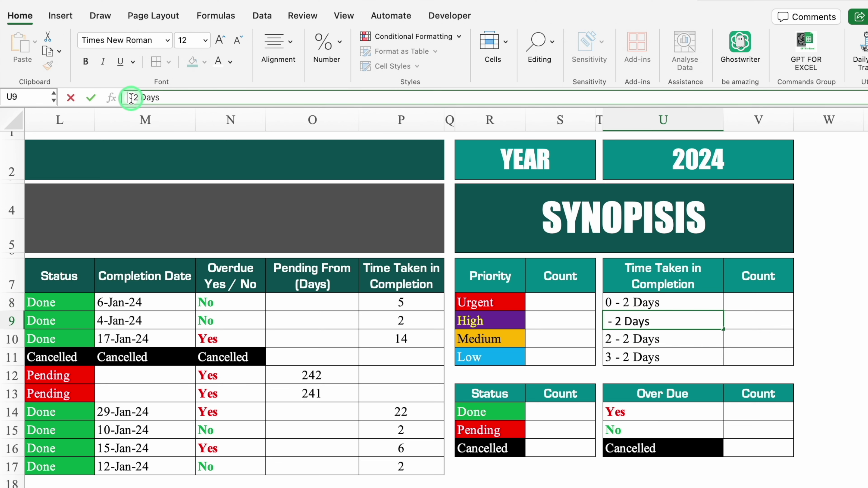
{"action": "left_click", "coordinate": [143, 98]}
{"action": "key", "text": "BackSpace"}
{"action": "type", "text": "4"}
{"action": "key", "text": "Return"}
Change the time range in U10 to "5 - 7 Days".
{"action": "left_click", "coordinate": [131, 99]}
{"action": "key", "text": "BackSpace"}
{"action": "type", "text": "5"}
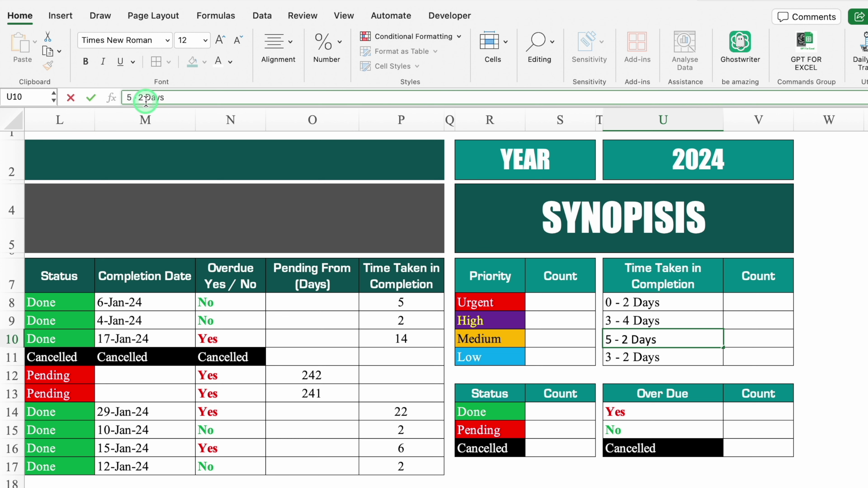
{"action": "left_click", "coordinate": [143, 97]}
{"action": "key", "text": "BackSpace"}
{"action": "type", "text": "7"}
{"action": "key", "text": "Return"}
Change the time range in U11 to "8+ Days".
{"action": "left_click", "coordinate": [142, 98]}
{"action": "key", "text": "BackSpace"}
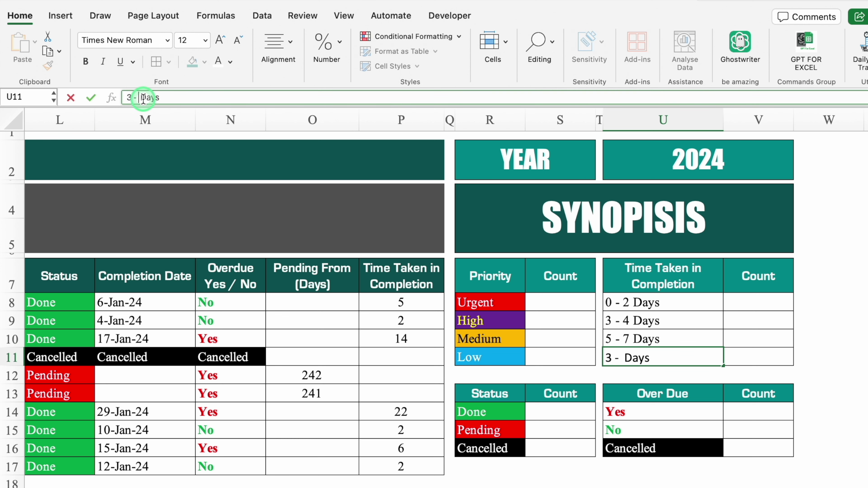
{"action": "type", "text": "+"}
{"action": "key", "text": "Return"}
Count the Urgent tasks in S8 with the formula =COUNTIF($K$8:$K$170,R8).
{"action": "left_click", "coordinate": [564, 303]}
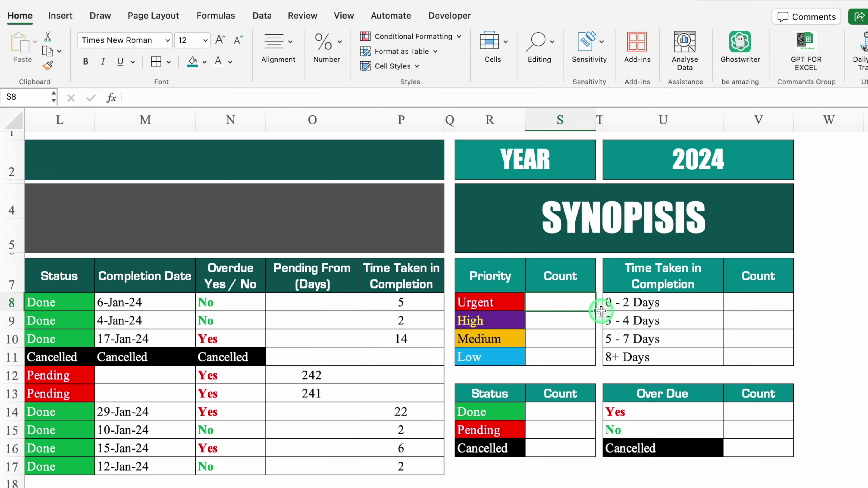
{"action": "type", "text": "=countif"}
{"action": "double_click", "coordinate": [561, 329]}
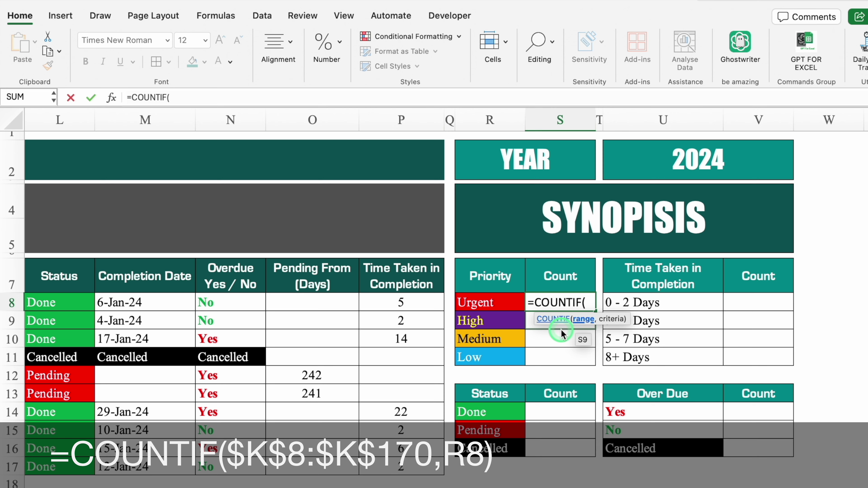
{"action": "scroll", "coordinate": [560, 330], "scroll_direction": "left", "scroll_amount": 5}
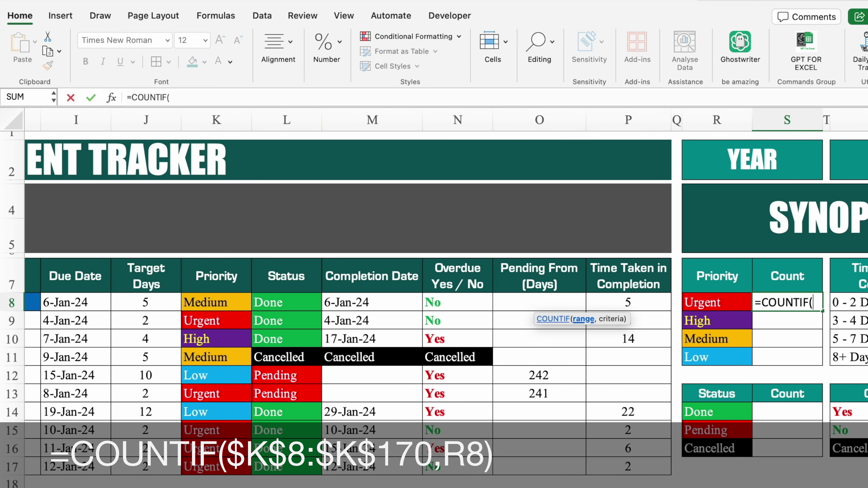
{"action": "left_click_drag", "start_coordinate": [233, 302], "coordinate": [230, 467]}
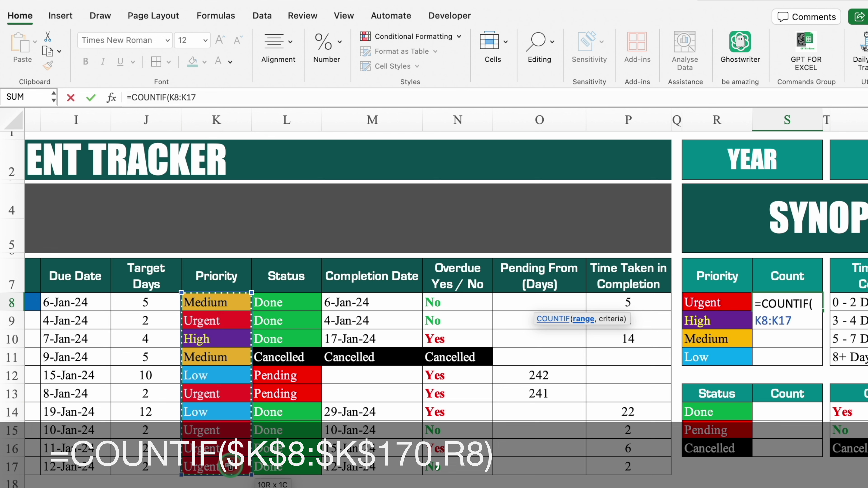
{"action": "key", "text": "F4"}
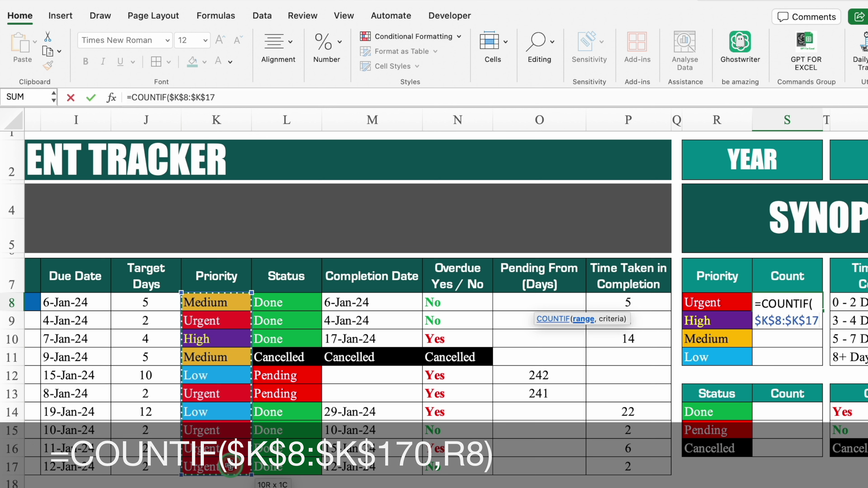
{"action": "type", "text": "0"}
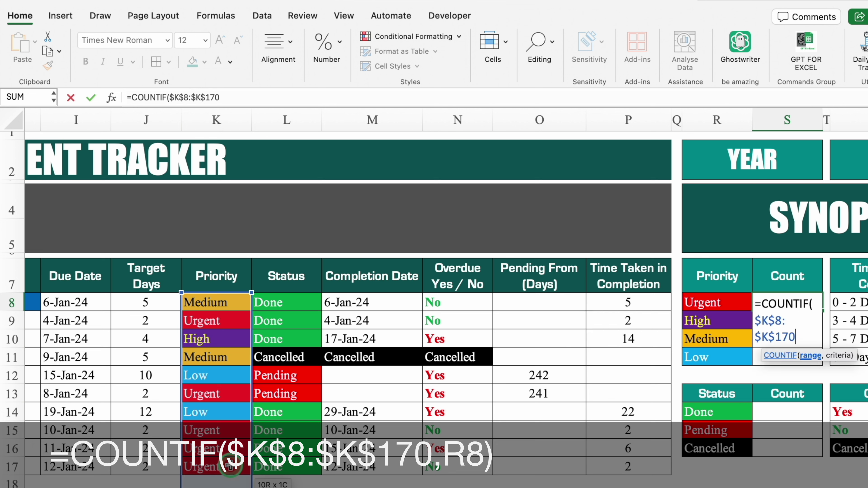
{"action": "type", "text": ","}
{"action": "left_click", "coordinate": [713, 300]}
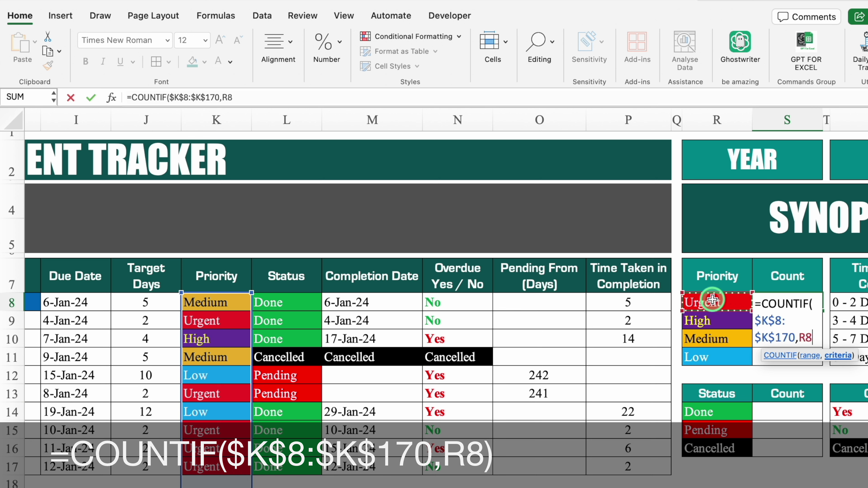
{"action": "key", "text": "Return"}
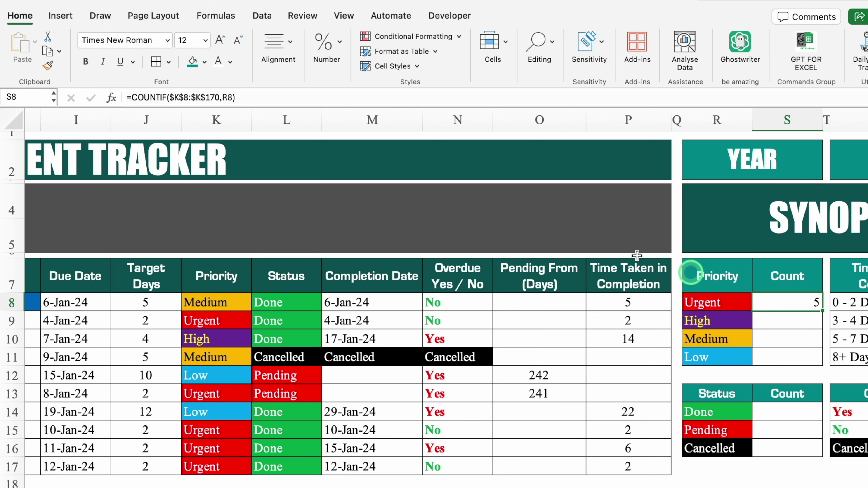
Centre the Urgent count in S8 and fill its formula down to S11 for the other priorities.
{"action": "left_click", "coordinate": [291, 44]}
{"action": "left_click", "coordinate": [209, 82]}
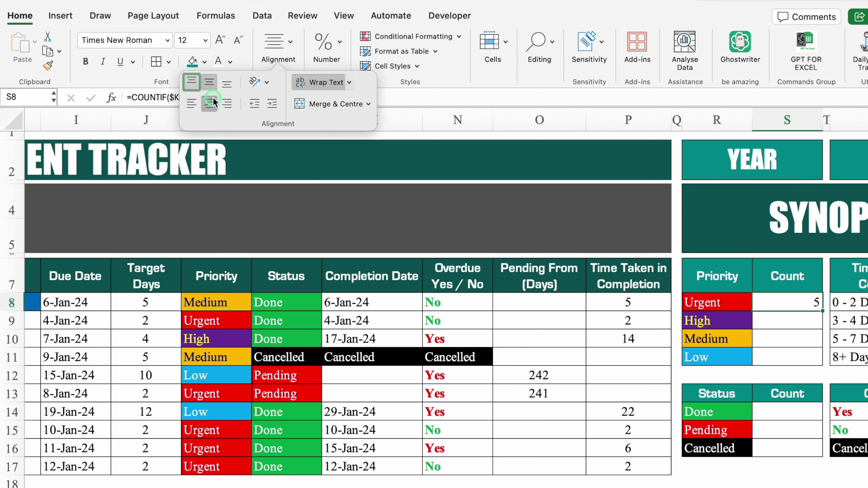
{"action": "left_click", "coordinate": [209, 103]}
{"action": "left_click_drag", "start_coordinate": [822, 311], "coordinate": [822, 359]}
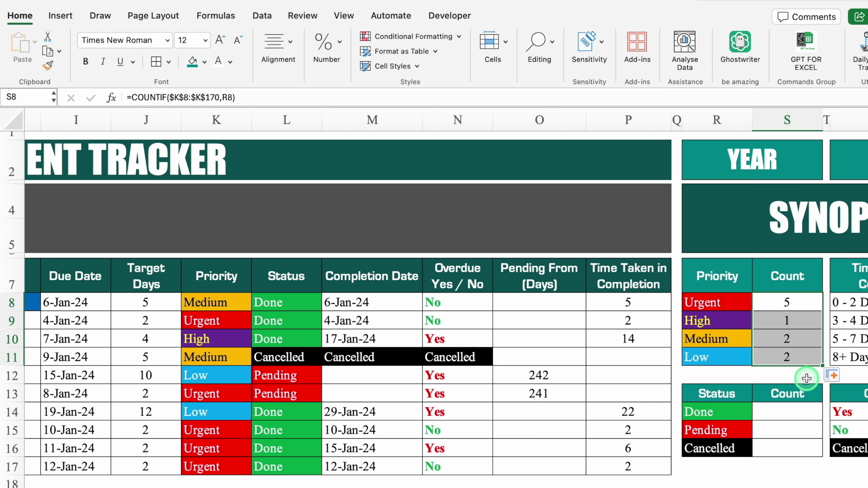
Count the Done tasks in S14 with the formula =COUNTIF($L$8:$L$170,R14).
{"action": "left_click", "coordinate": [798, 410]}
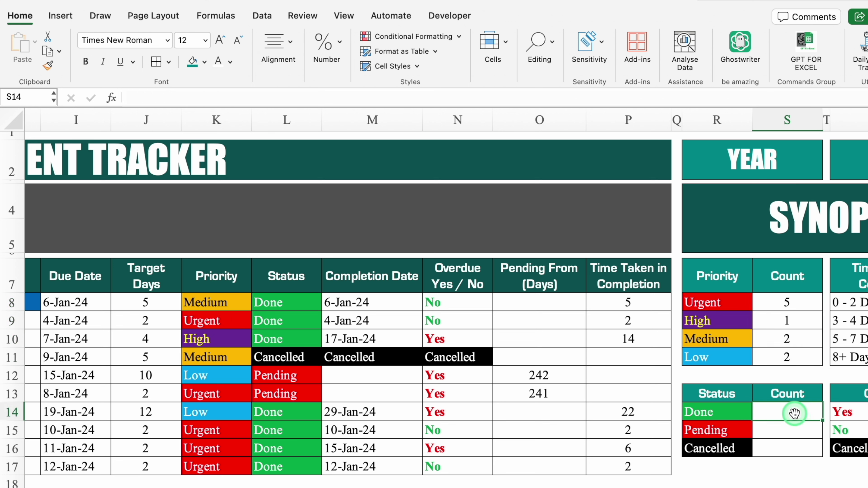
{"action": "type", "text": "="}
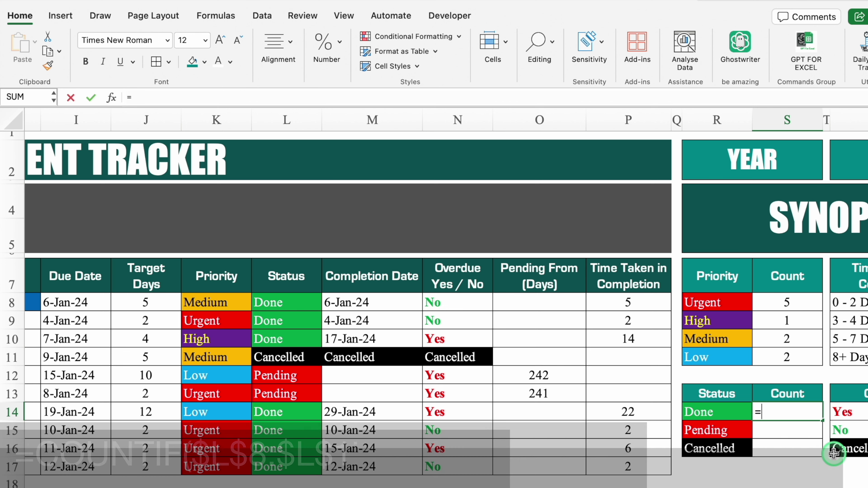
{"action": "type", "text": "countif"}
{"action": "key", "text": "Tab"}
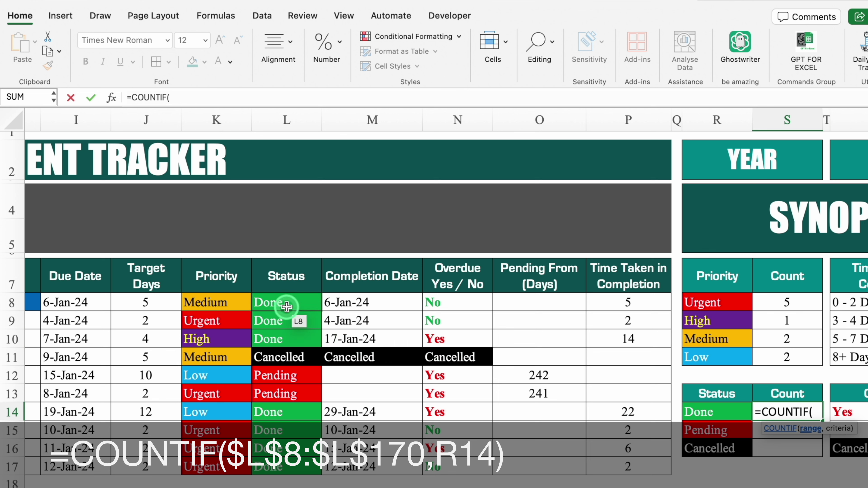
{"action": "left_click_drag", "start_coordinate": [285, 303], "coordinate": [286, 466]}
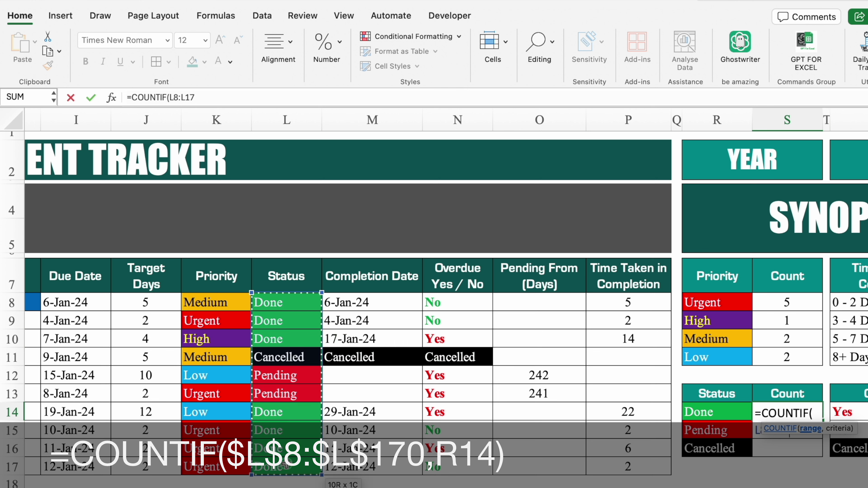
{"action": "key", "text": "F4"}
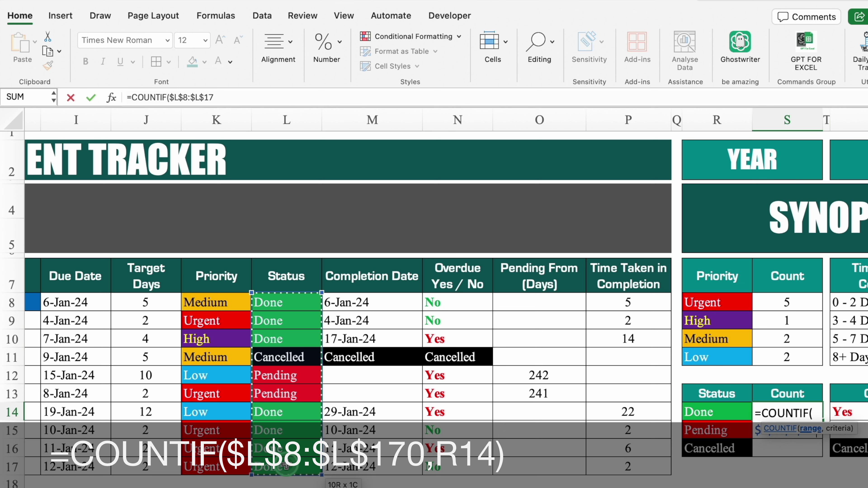
{"action": "type", "text": "0"}
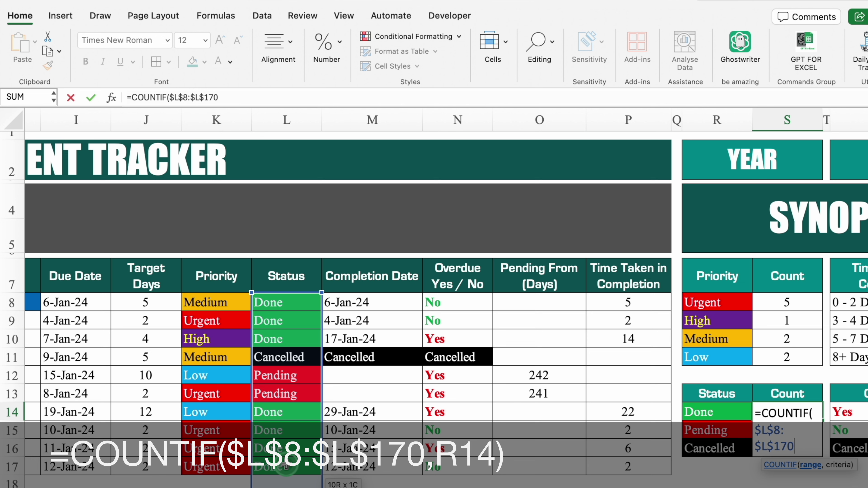
{"action": "type", "text": ","}
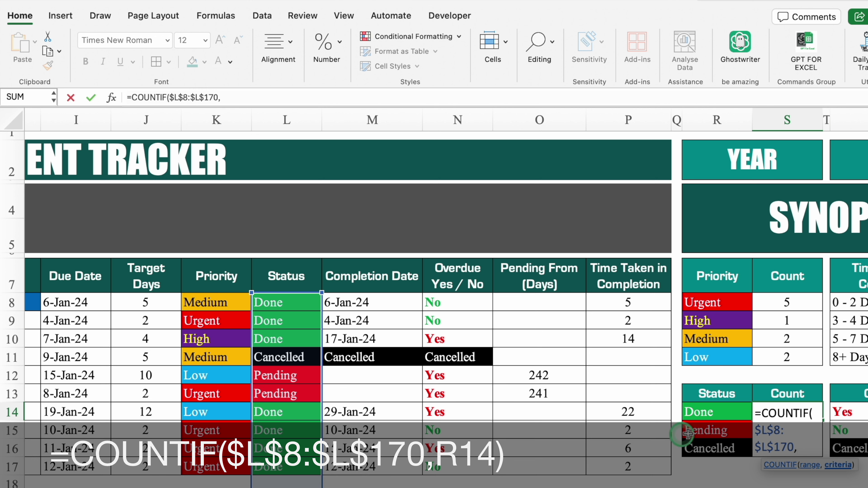
{"action": "left_click", "coordinate": [711, 414]}
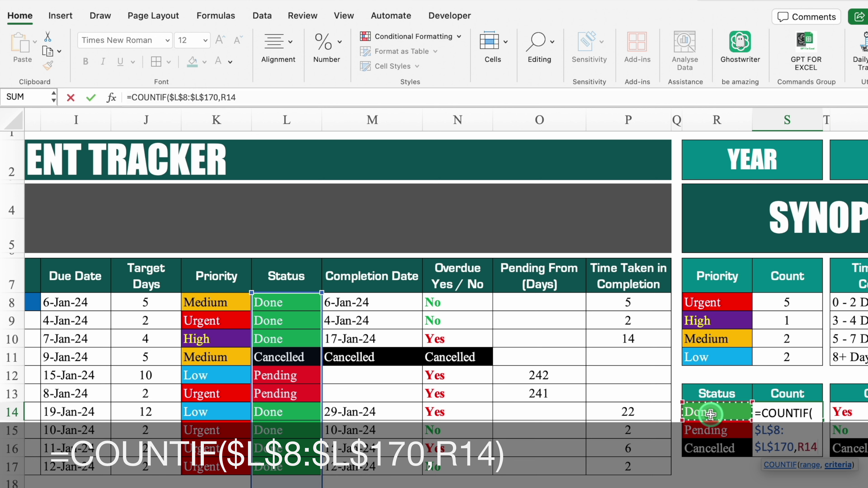
{"action": "key", "text": "Return"}
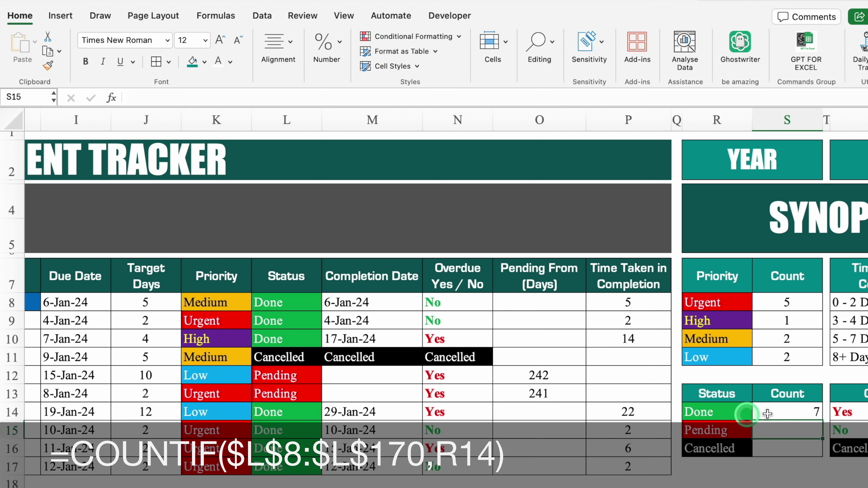
Centre the Done count in S14 and fill its formula down to S16 for Pending and Cancelled.
{"action": "left_click", "coordinate": [809, 412]}
{"action": "left_click", "coordinate": [278, 46]}
{"action": "left_click", "coordinate": [209, 102]}
{"action": "left_click_drag", "start_coordinate": [826, 425], "coordinate": [824, 458]}
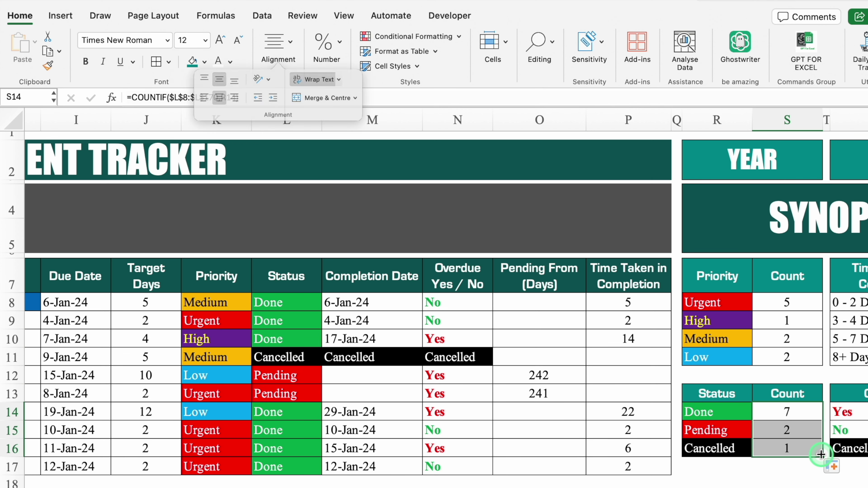
Count the overdue Yes tasks in V14 with the formula =COUNTIF($N$8:$N$170,U14), then reselect that cell.
{"action": "scroll", "coordinate": [830, 462], "scroll_direction": "right", "scroll_amount": 5}
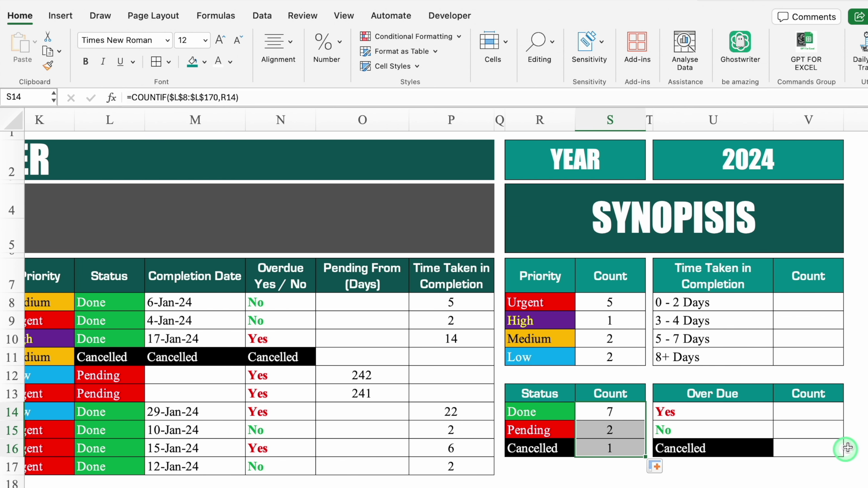
{"action": "left_click", "coordinate": [810, 414]}
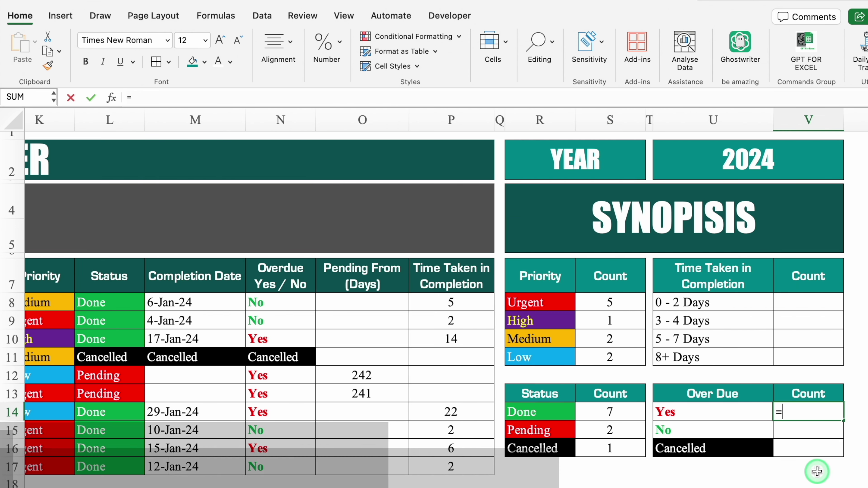
{"action": "type", "text": "=countif"}
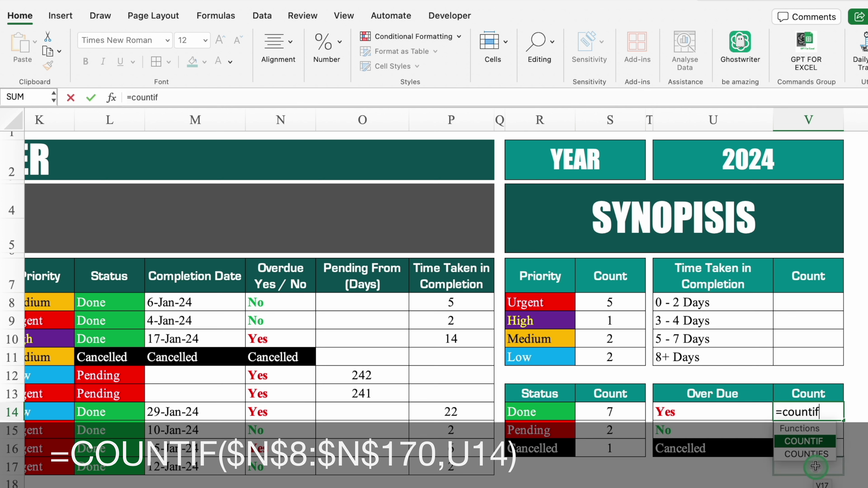
{"action": "key", "text": "Tab"}
{"action": "left_click_drag", "start_coordinate": [291, 303], "coordinate": [297, 459]}
{"action": "key", "text": "F4"}
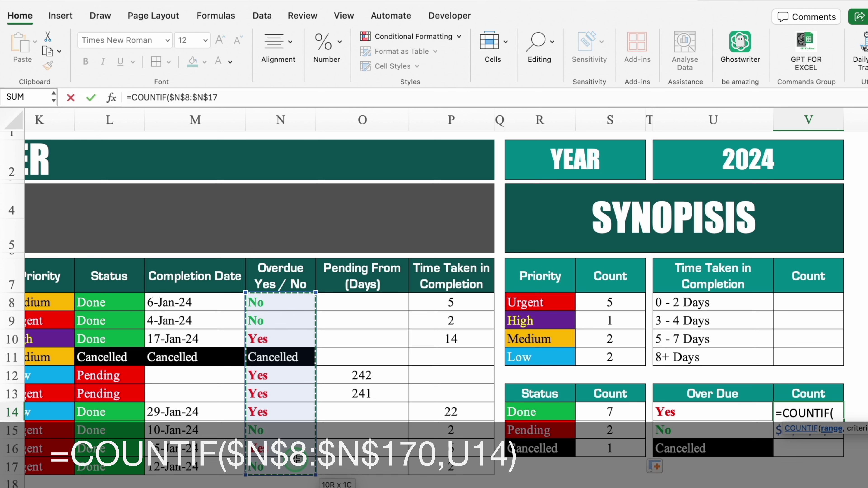
{"action": "type", "text": "0"}
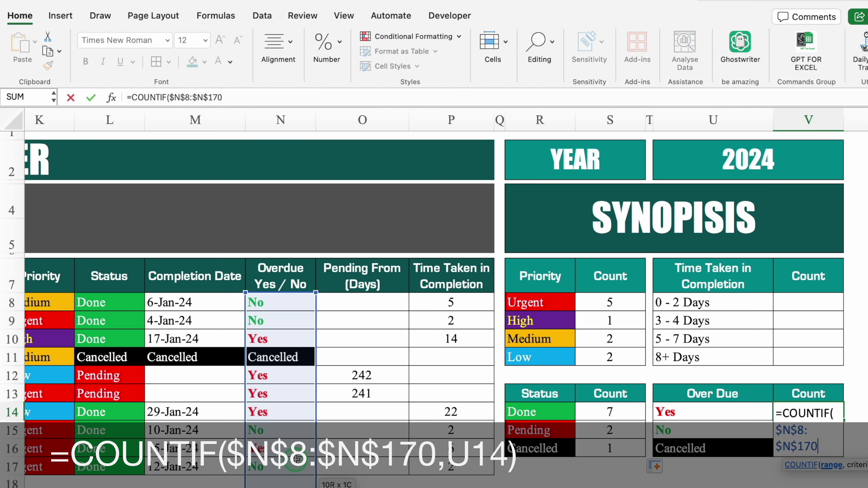
{"action": "type", "text": ","}
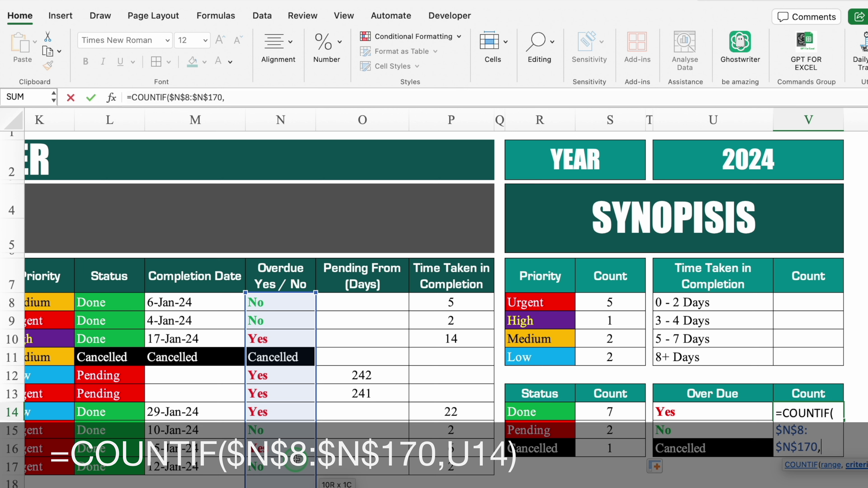
{"action": "left_click", "coordinate": [695, 414]}
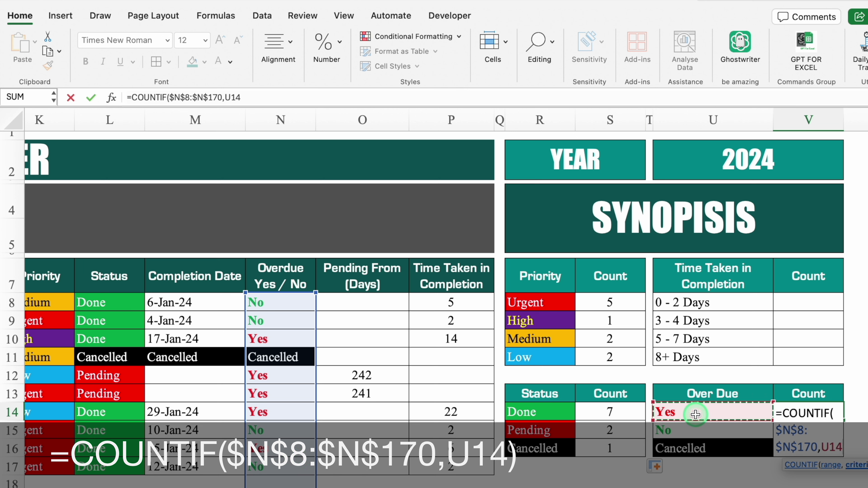
{"action": "type", "text": ")"}
{"action": "key", "text": "Return"}
{"action": "left_click", "coordinate": [829, 411]}
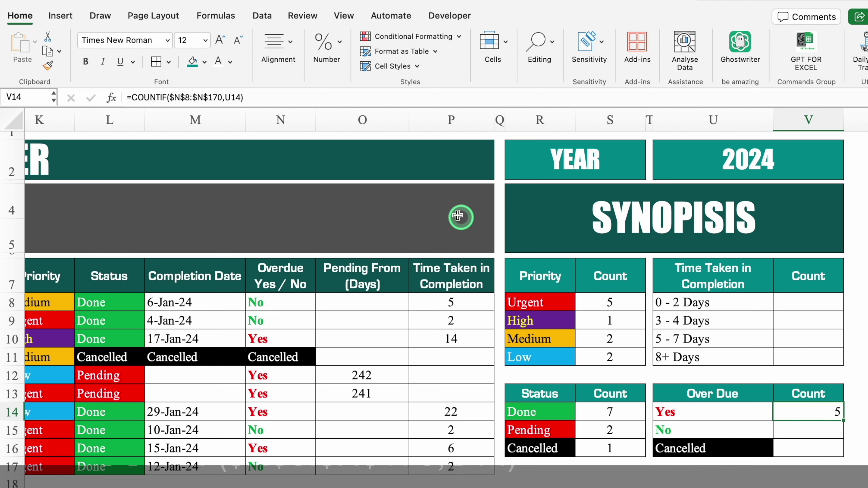
Centre the overdue Yes count in V14 and fill its formula down to V16 for No and Cancelled.
{"action": "left_click", "coordinate": [288, 68]}
{"action": "left_click", "coordinate": [208, 103]}
{"action": "double_click", "coordinate": [843, 422]}
{"action": "left_click", "coordinate": [855, 415]}
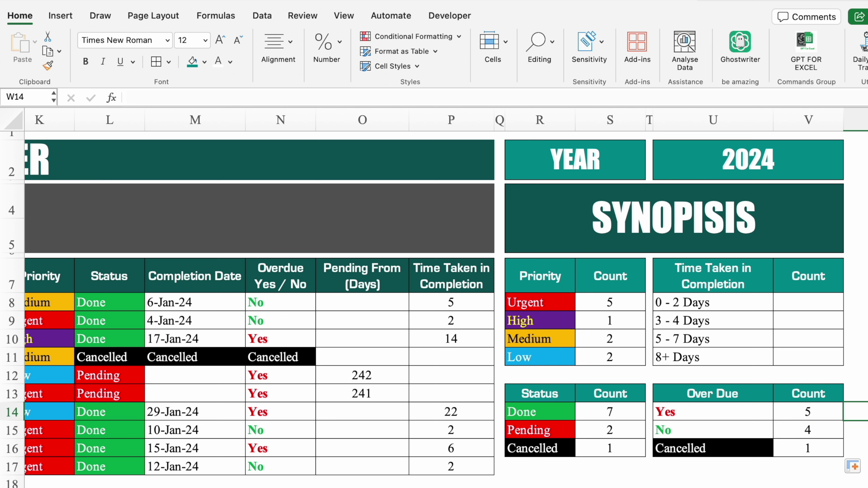
Count the tasks completed in 0 - 2 Days in V8 with the formula =COUNTIF($P$8:$P$170,"<=2").
{"action": "left_click", "coordinate": [808, 302]}
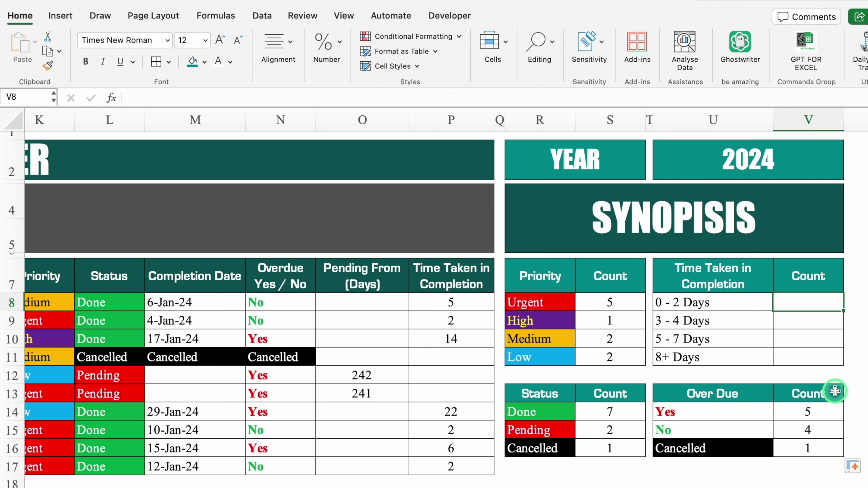
{"action": "type", "text": "="}
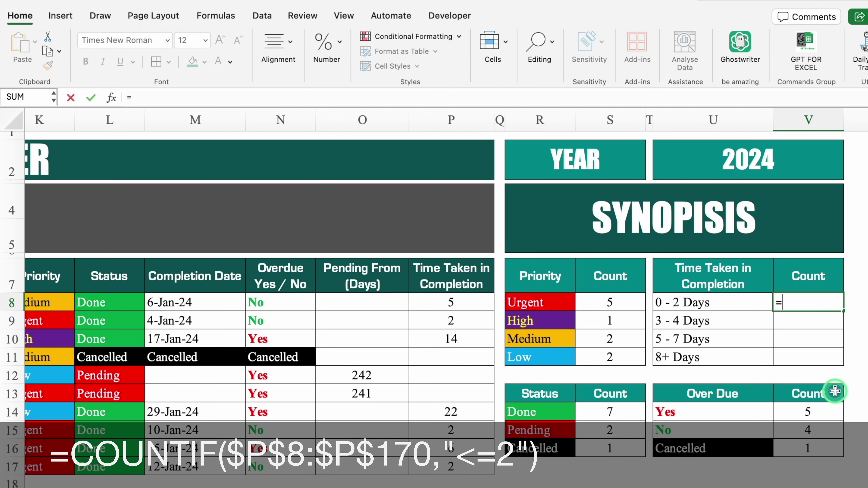
{"action": "type", "text": "counti"}
{"action": "double_click", "coordinate": [808, 331]}
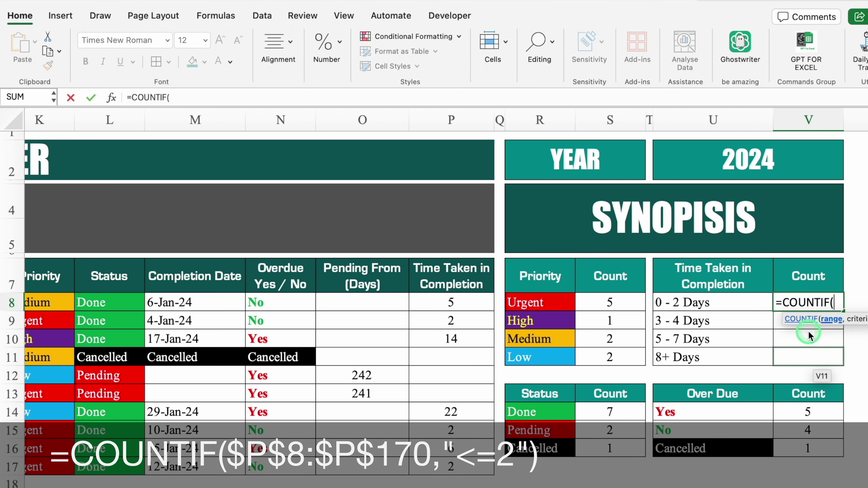
{"action": "left_click", "coordinate": [473, 315]}
{"action": "left_click_drag", "start_coordinate": [473, 315], "coordinate": [470, 465]}
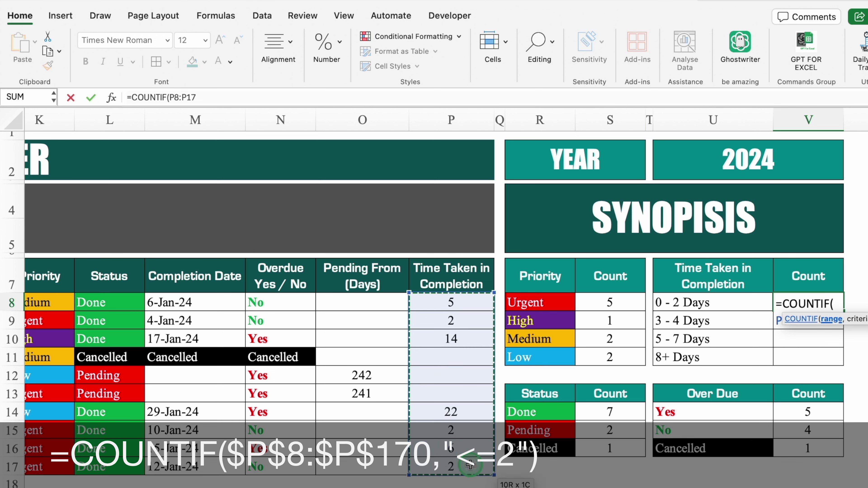
{"action": "key", "text": "F4"}
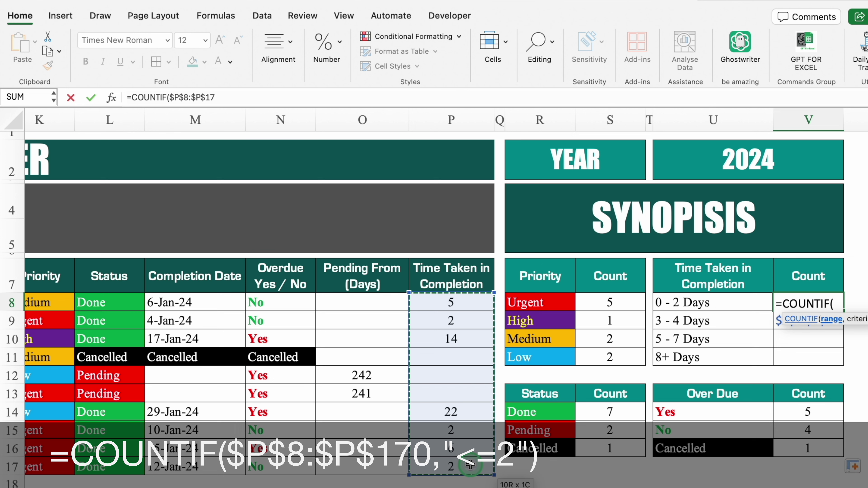
{"action": "type", "text": "0"}
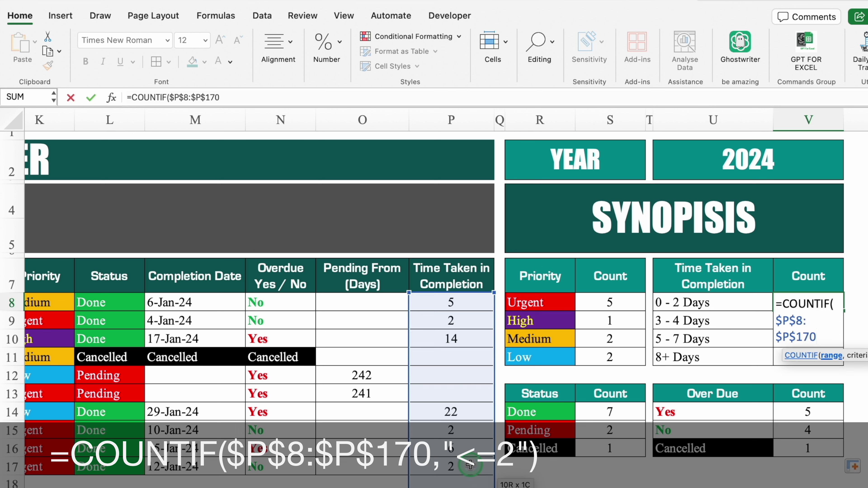
{"action": "type", "text": ",\"<="}
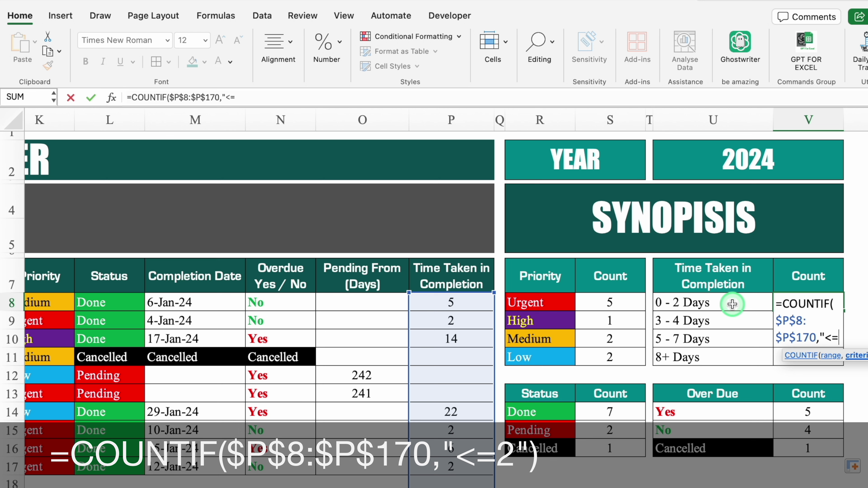
{"action": "type", "text": "2"}
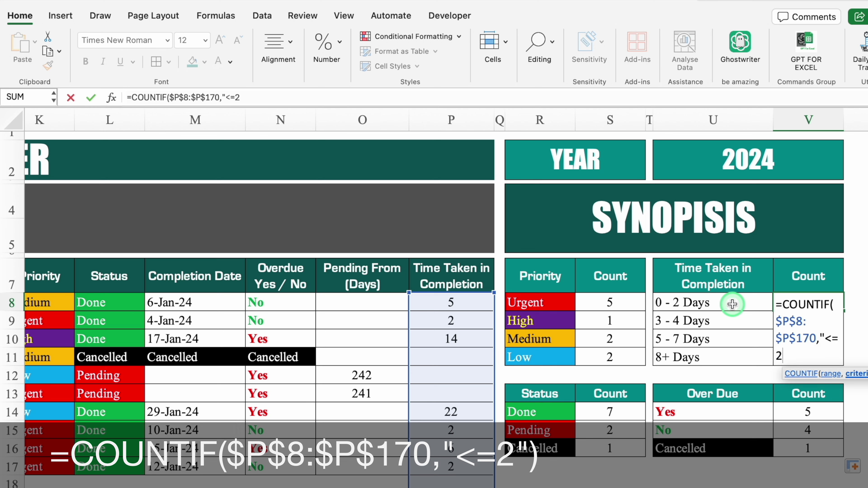
{"action": "type", "text": "\")"}
{"action": "key", "text": "Return"}
Centre the completion-time count cells V8 to V11.
{"action": "left_click_drag", "start_coordinate": [807, 300], "coordinate": [806, 357]}
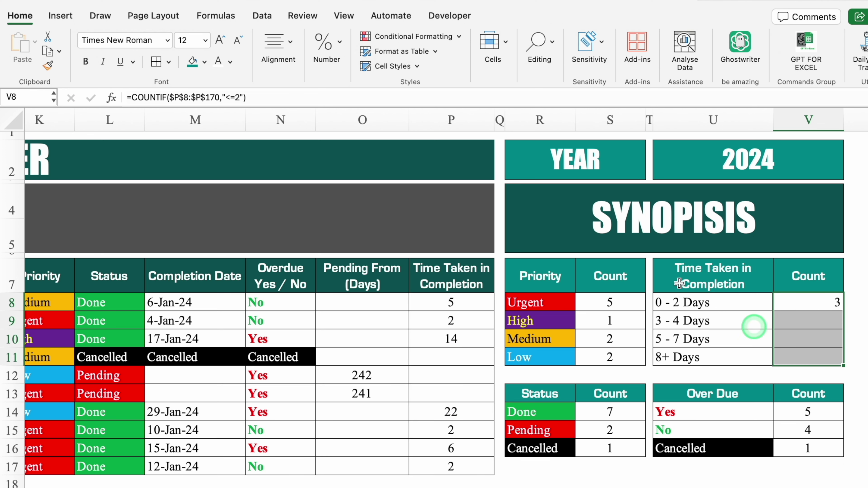
{"action": "left_click", "coordinate": [288, 42]}
{"action": "left_click", "coordinate": [209, 103]}
Copy the 0 - 2 Days count formula from V8 into V11 for the 8+ Days row.
{"action": "left_click", "coordinate": [819, 304]}
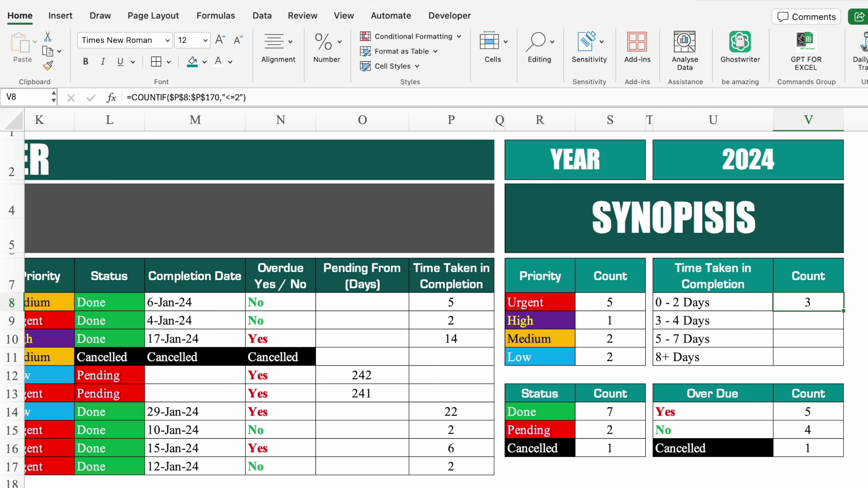
{"action": "key", "text": "super+c"}
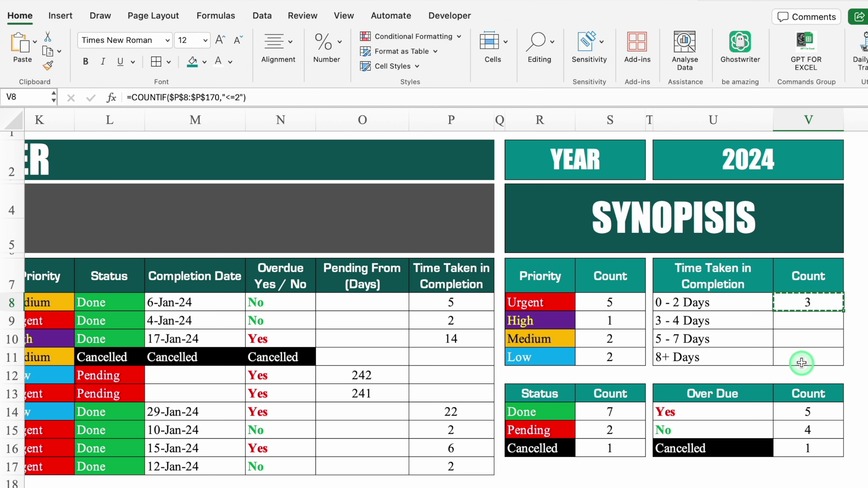
{"action": "left_click", "coordinate": [803, 357]}
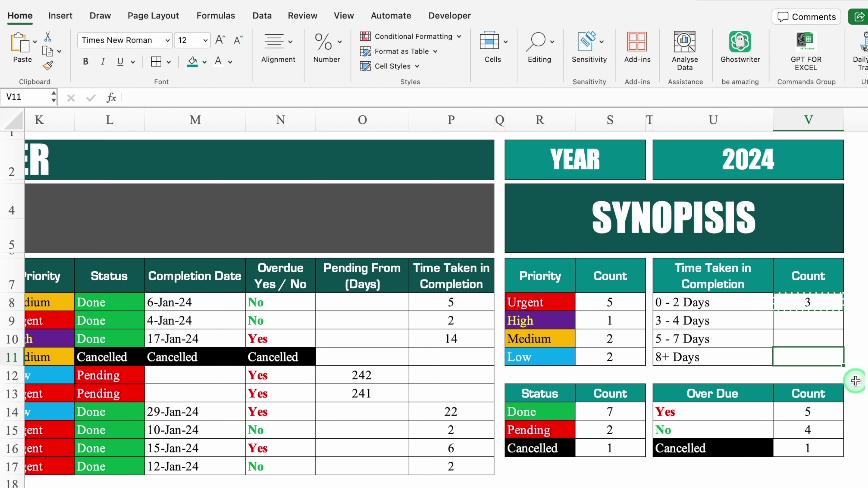
{"action": "key", "text": "super+v"}
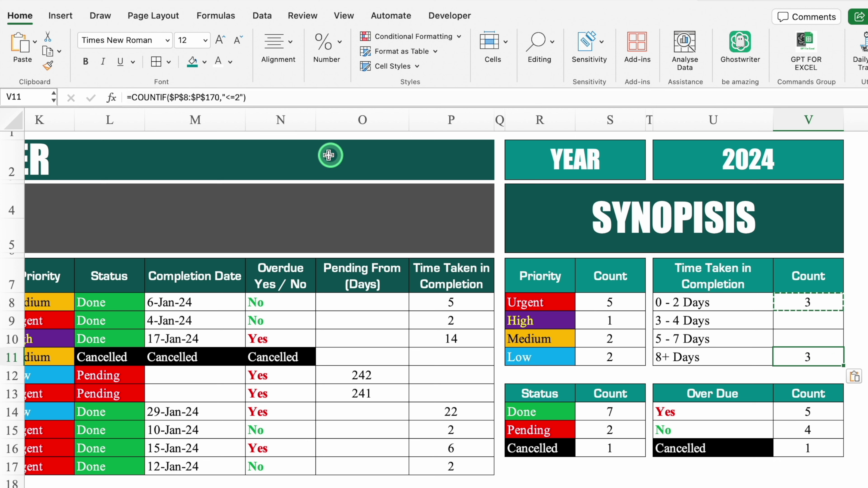
Change the criterion of the 8+ Days formula in V11 to ">=8" and check it against the completion times in column P.
{"action": "left_click", "coordinate": [240, 98]}
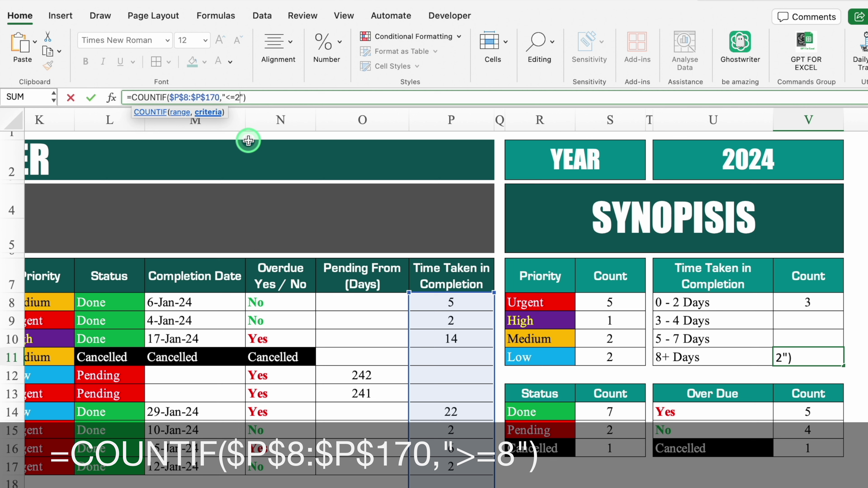
{"action": "key", "text": "BackSpace"}
{"action": "key", "text": "BackSpace"}
{"action": "key", "text": "BackSpace"}
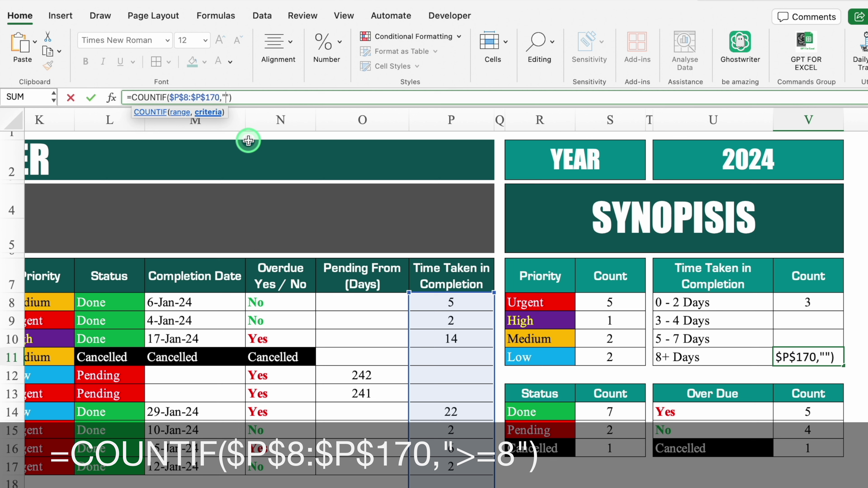
{"action": "type", "text": ">=8"}
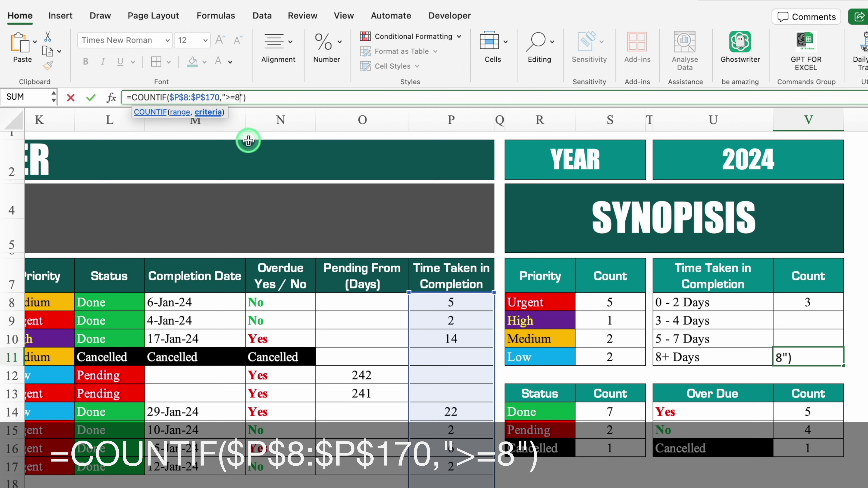
{"action": "key", "text": "Return"}
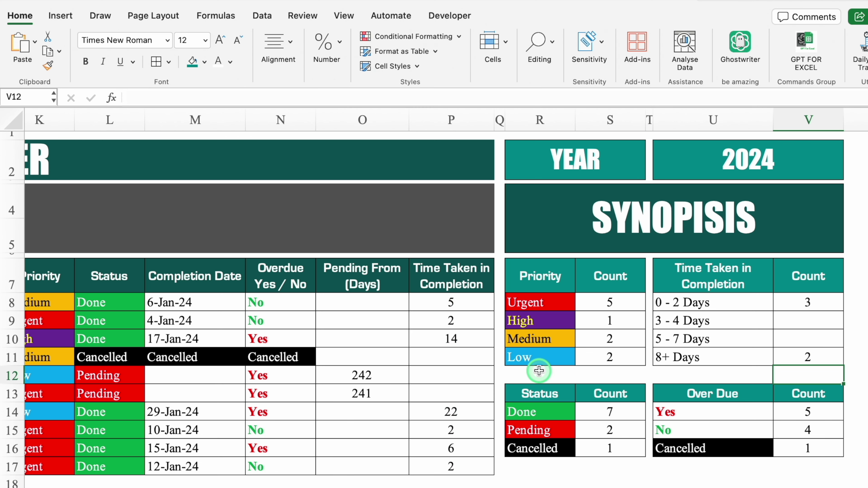
{"action": "left_click", "coordinate": [472, 337]}
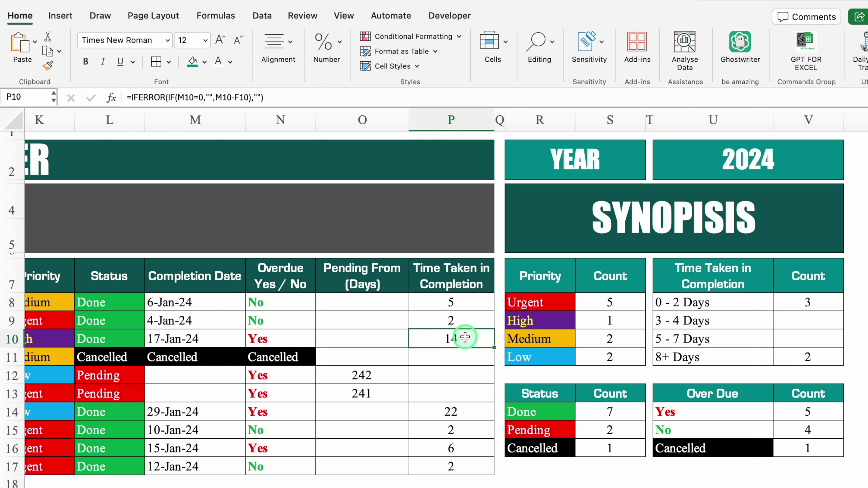
{"action": "left_click", "coordinate": [472, 407]}
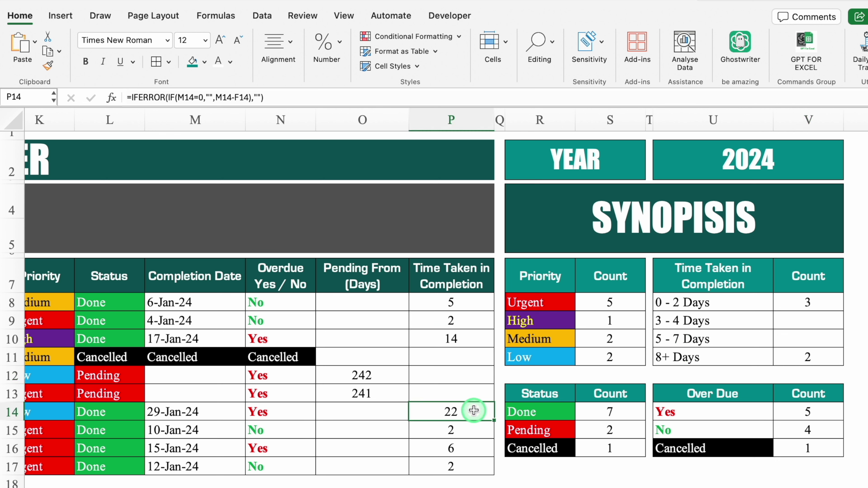
{"action": "left_click", "coordinate": [797, 361]}
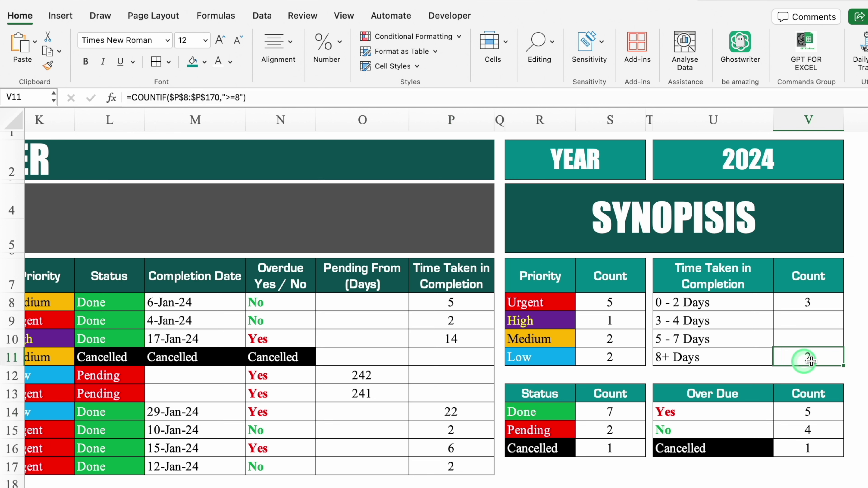
Begin the 3 - 4 Days count in V9 with the first condition, =SUMPRODUCT($P$8:$P$170>=3)*.
{"action": "left_click", "coordinate": [815, 321]}
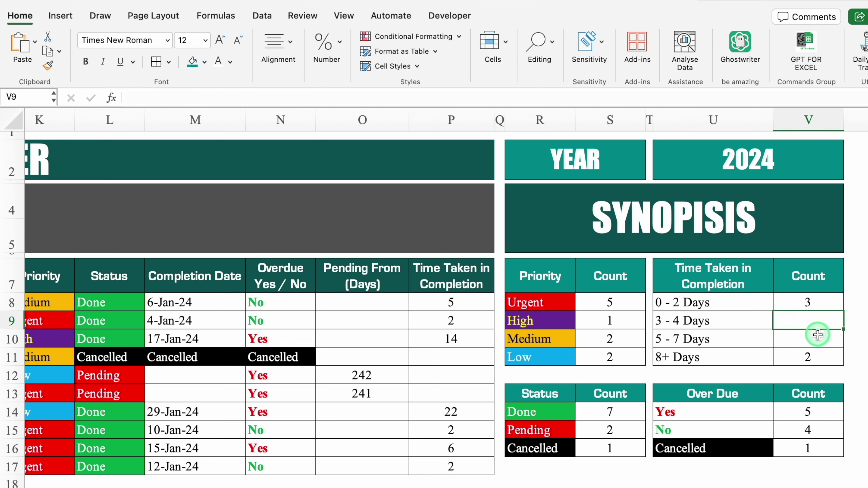
{"action": "left_click", "coordinate": [816, 339]}
{"action": "left_click", "coordinate": [808, 320]}
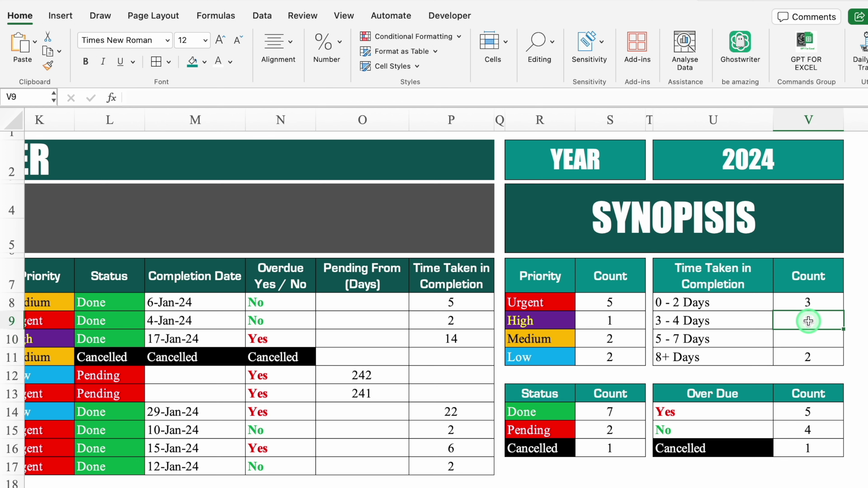
{"action": "type", "text": "="}
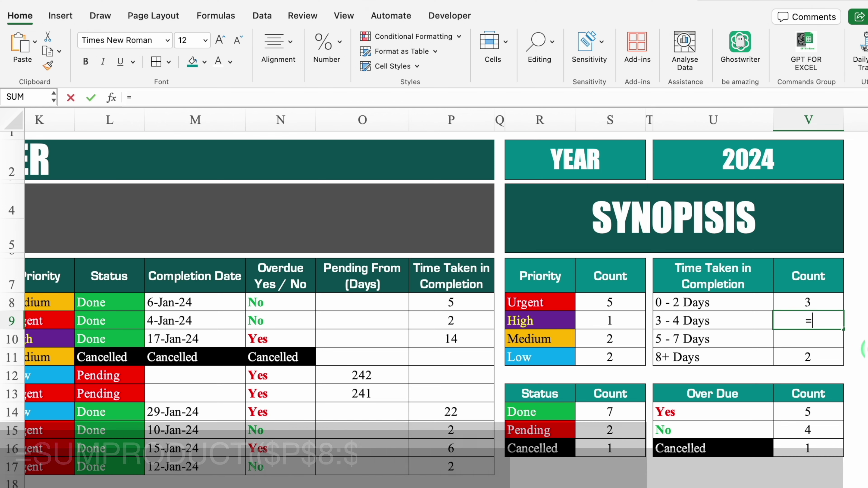
{"action": "type", "text": "sum"}
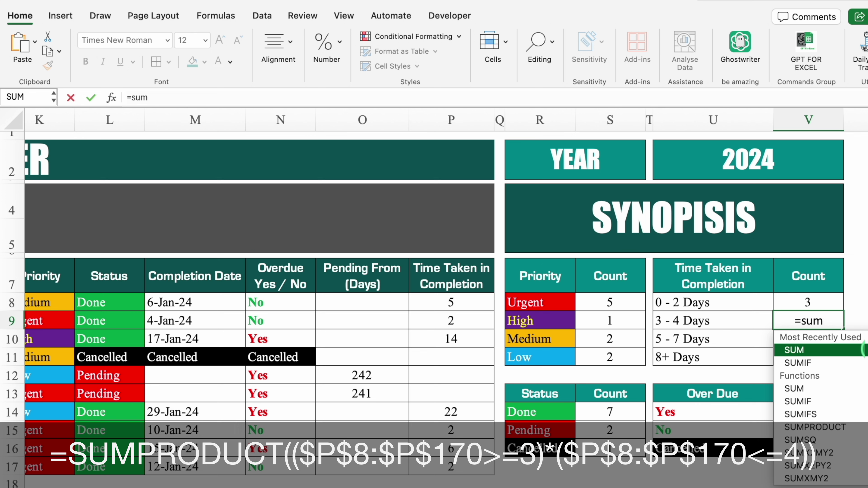
{"action": "type", "text": "p"}
{"action": "left_click", "coordinate": [833, 352]}
{"action": "left_click_drag", "start_coordinate": [471, 302], "coordinate": [482, 464]}
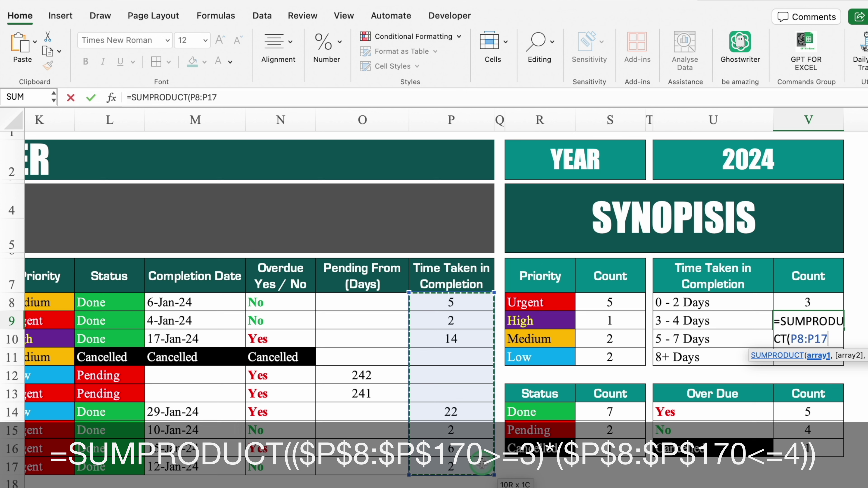
{"action": "key", "text": "F4"}
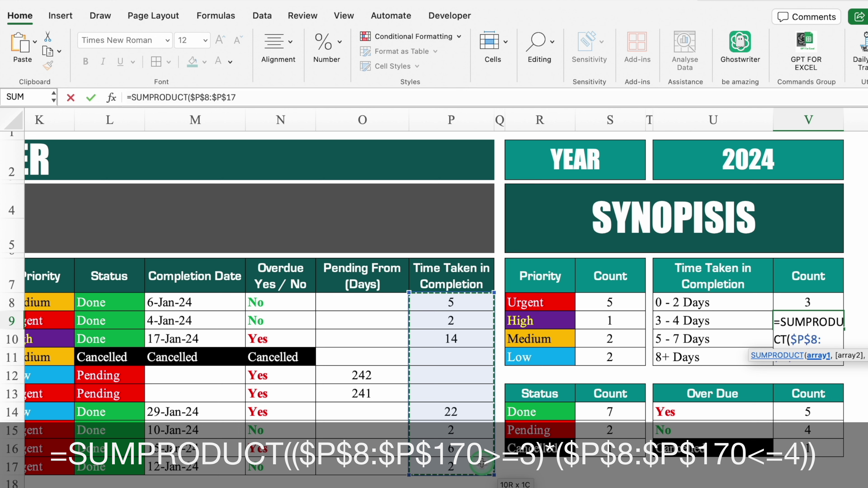
{"action": "type", "text": "0"}
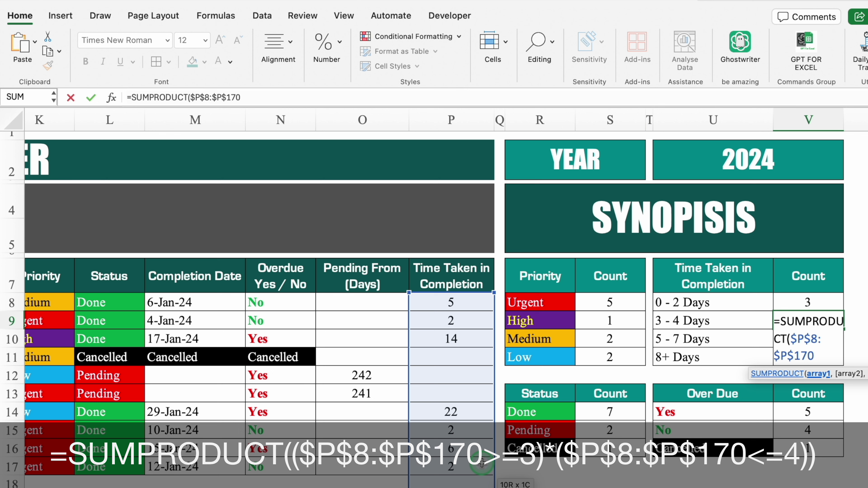
{"action": "type", "text": ">"}
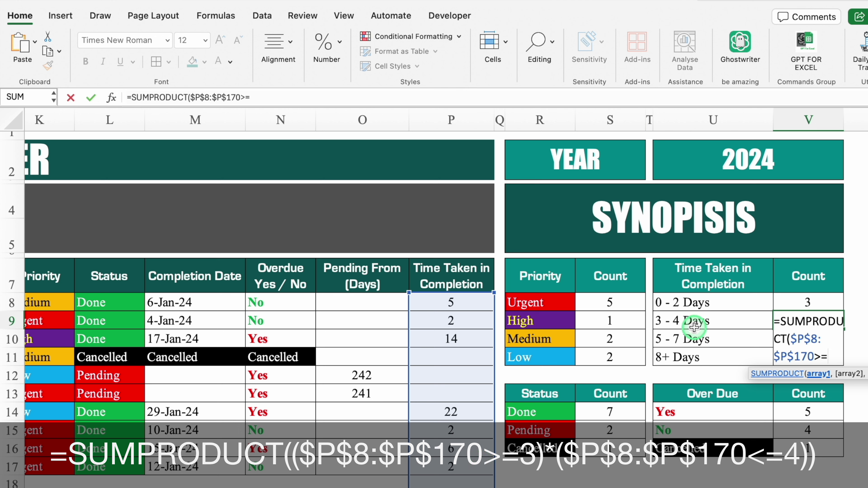
{"action": "type", "text": "=3)*"}
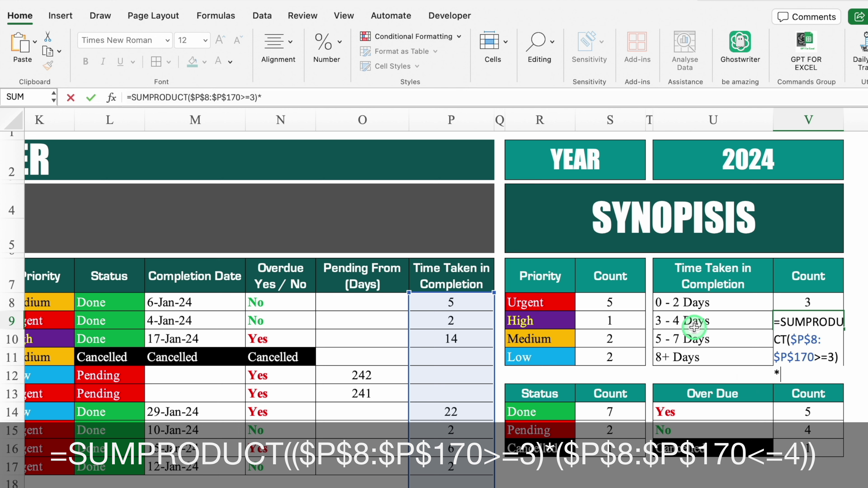
Add the second condition ($P$8:$P$170<=4) to the 3 - 4 Days count formula in V9.
{"action": "type", "text": "("}
{"action": "left_click_drag", "start_coordinate": [459, 302], "coordinate": [467, 462]}
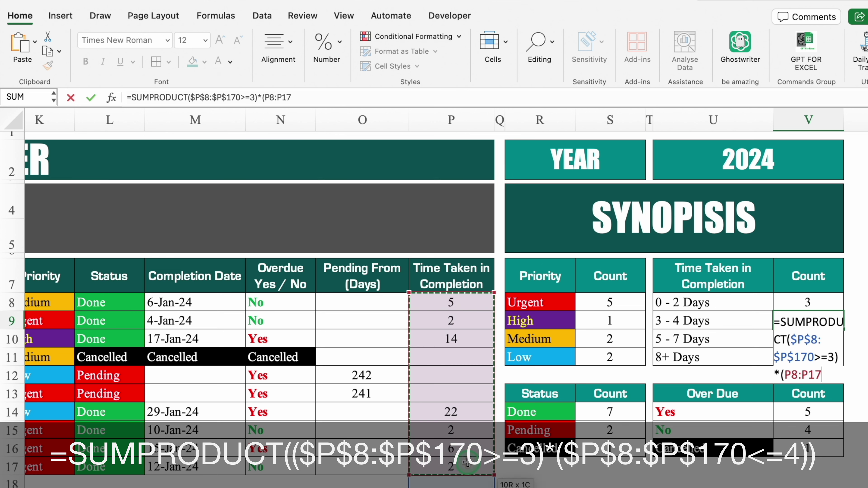
{"action": "key", "text": "F4"}
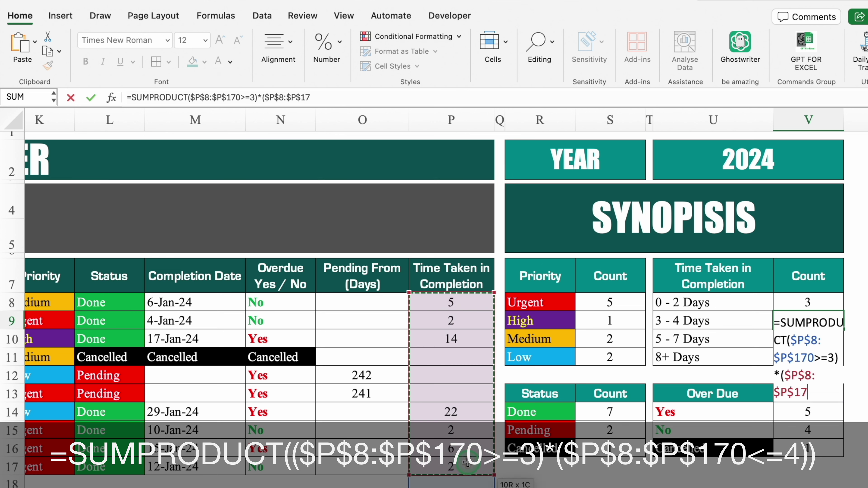
{"action": "type", "text": "0"}
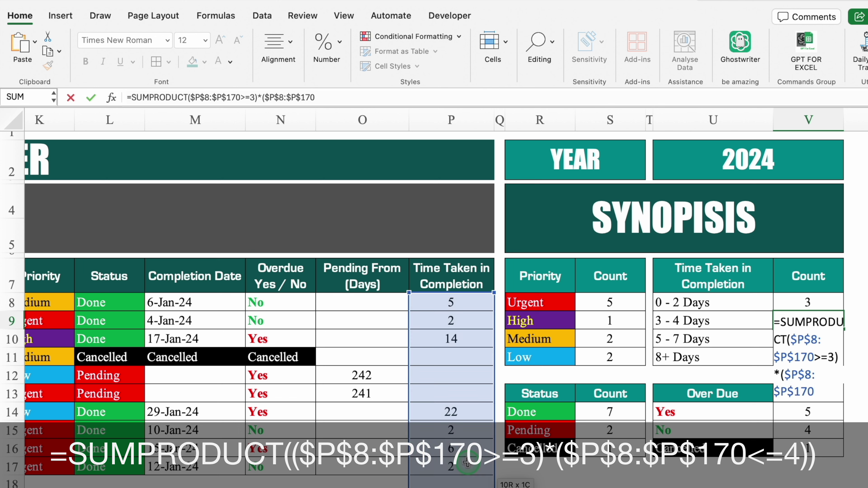
{"action": "type", "text": "<"}
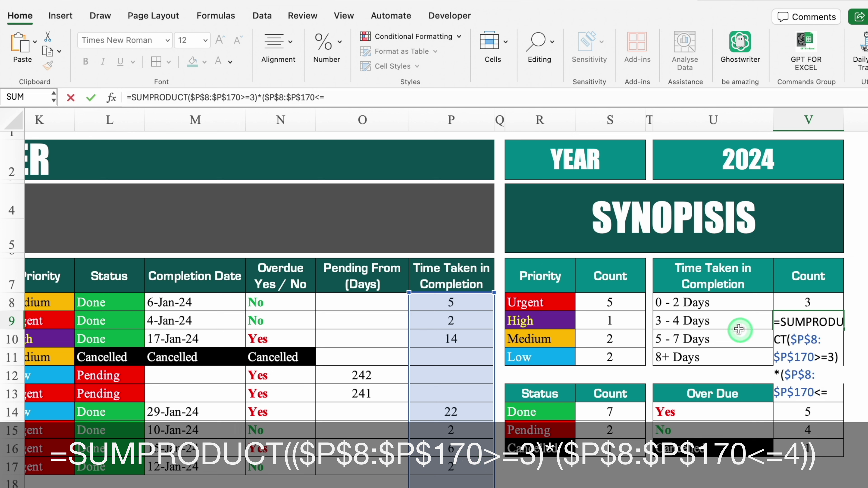
{"action": "type", "text": "=4"}
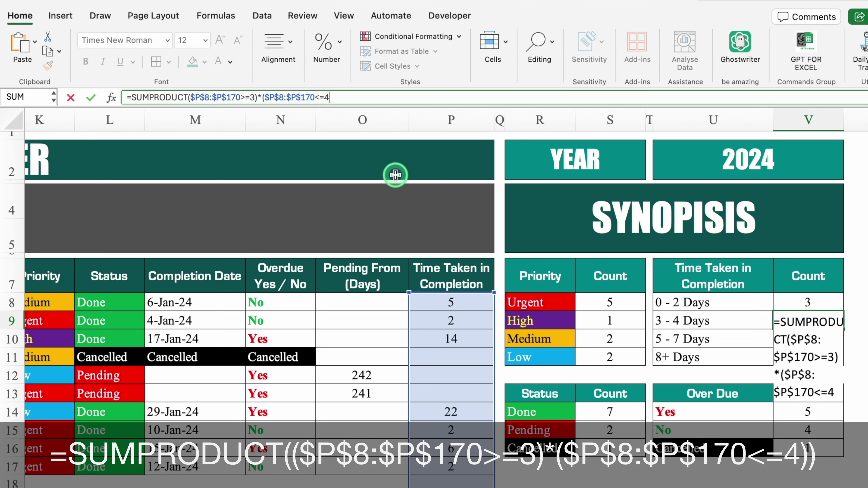
Enclose both conditions in outer parentheses to complete V9 as =SUMPRODUCT(($P$8:$P$170>=3)*($P$8:$P$170<=4)).
{"action": "left_click", "coordinate": [188, 97]}
{"action": "type", "text": "("}
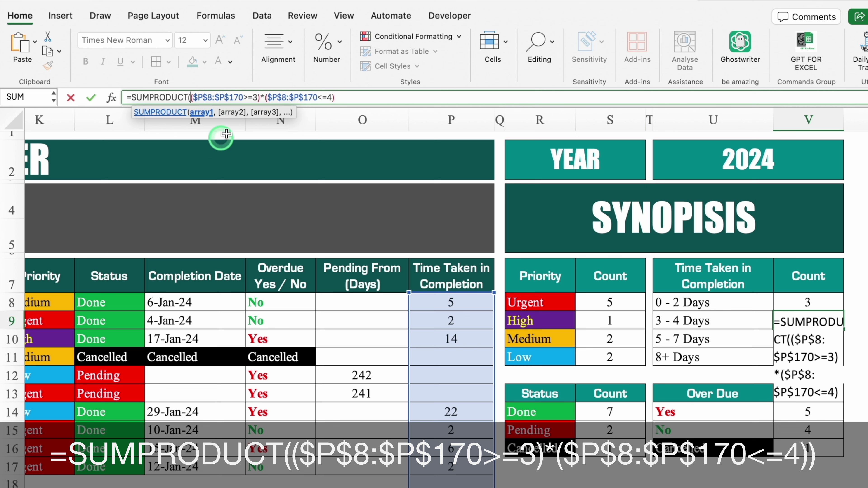
{"action": "left_click", "coordinate": [345, 98]}
{"action": "type", "text": ")"}
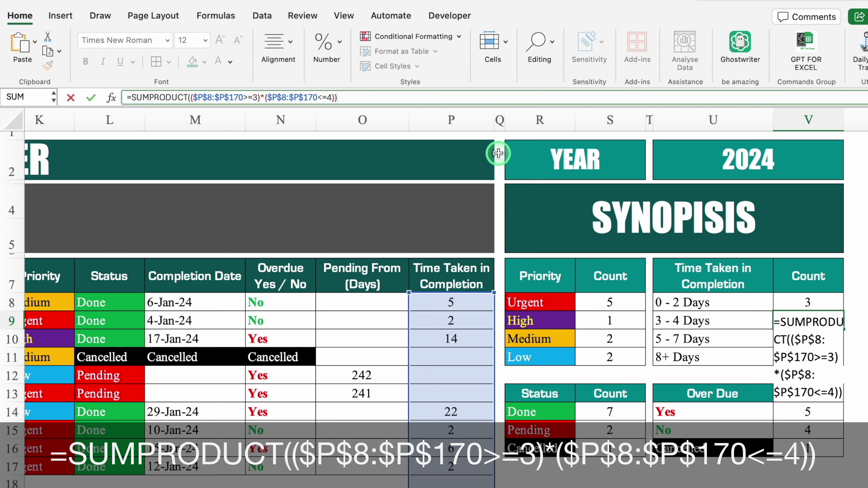
{"action": "key", "text": "Return"}
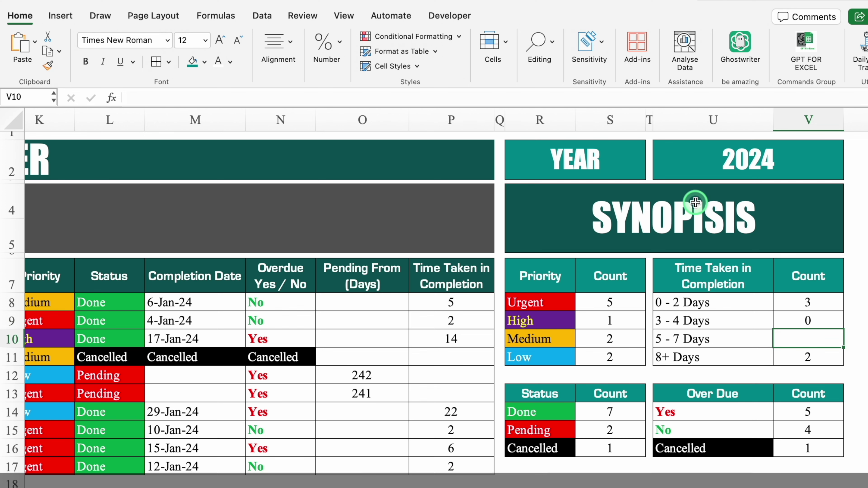
Copy the 3 - 4 Days count formula from V9 into V10 for the 5 - 7 Days row.
{"action": "left_click", "coordinate": [785, 322]}
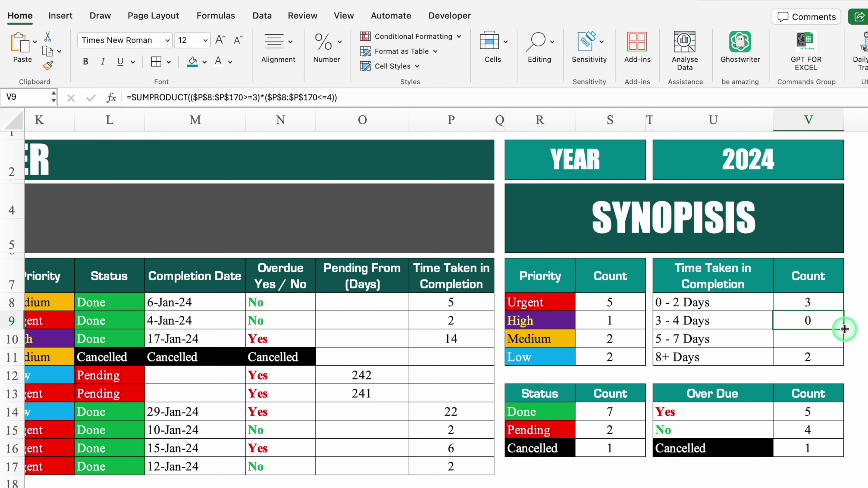
{"action": "left_click_drag", "start_coordinate": [843, 341], "coordinate": [844, 346]}
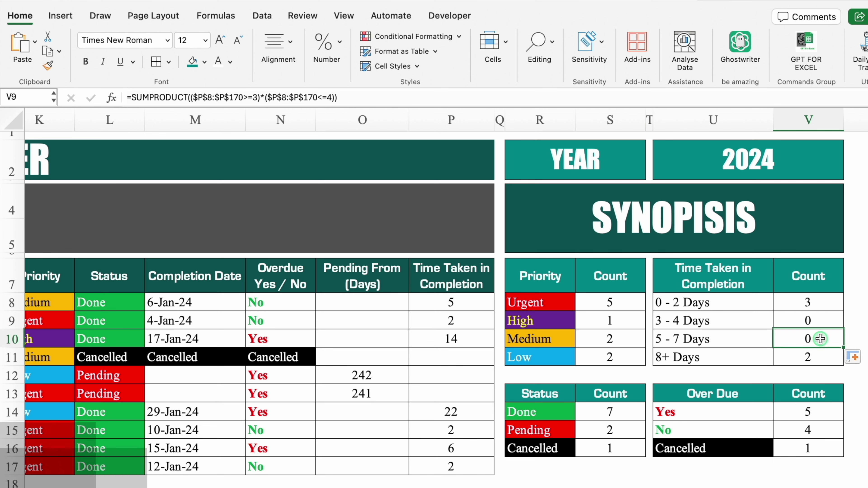
{"action": "left_click", "coordinate": [820, 338]}
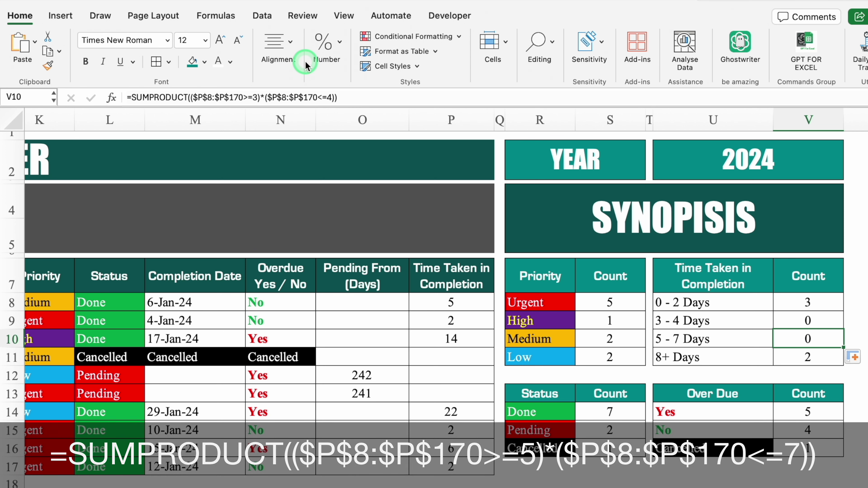
Change the conditions of the V10 formula to >=5 and <=7 and check it against the completion times in column P.
{"action": "left_click", "coordinate": [257, 98]}
{"action": "key", "text": "BackSpace"}
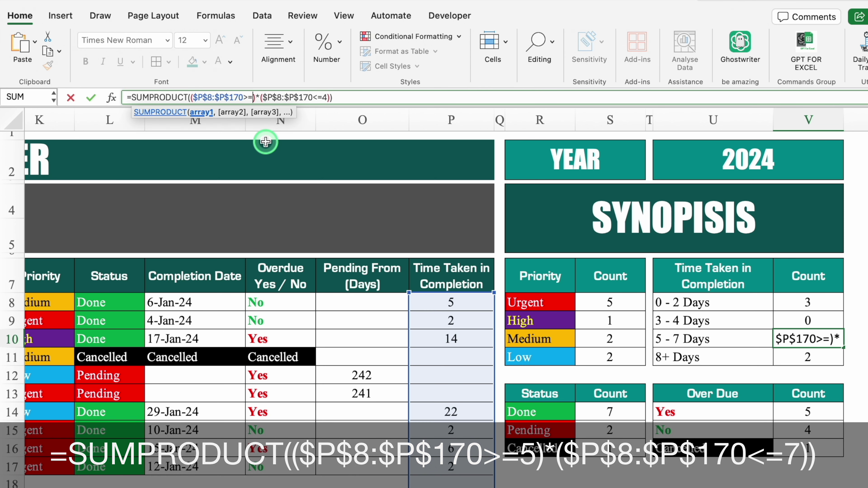
{"action": "type", "text": "5"}
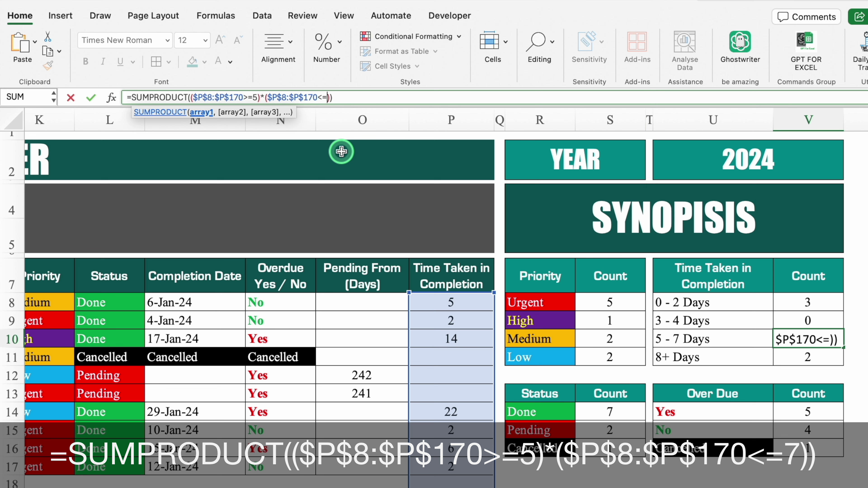
{"action": "key", "text": "Return"}
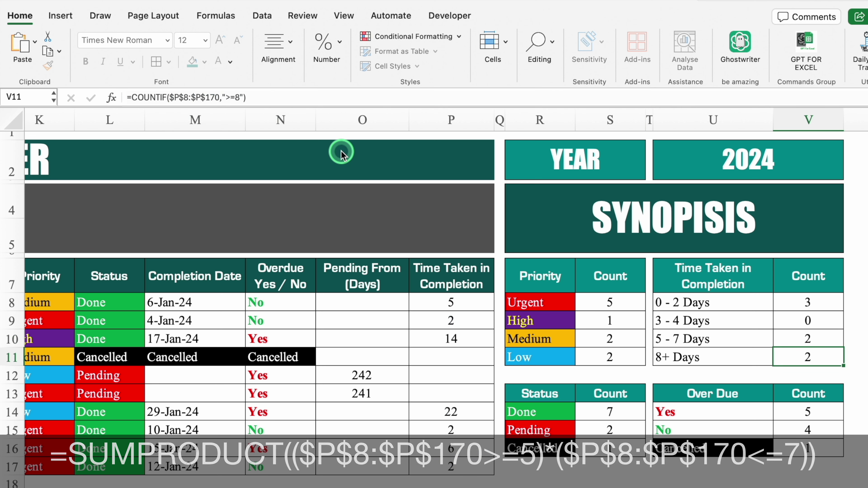
{"action": "left_click", "coordinate": [831, 338]}
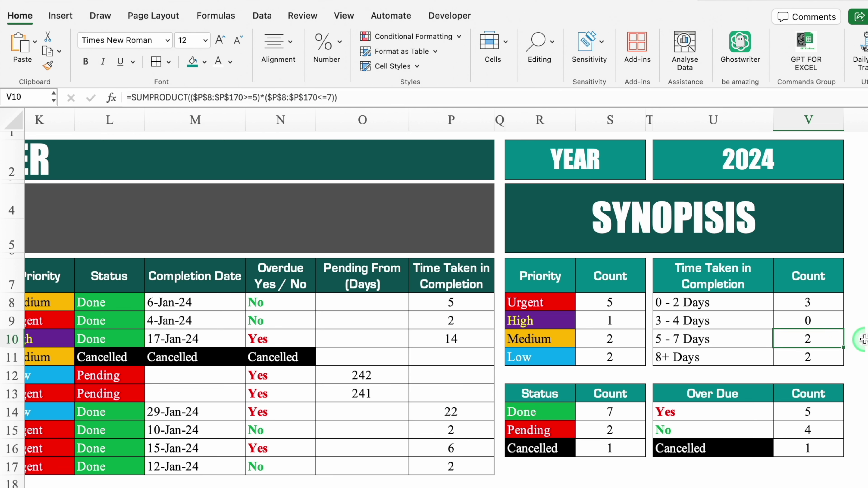
{"action": "left_click", "coordinate": [468, 304]}
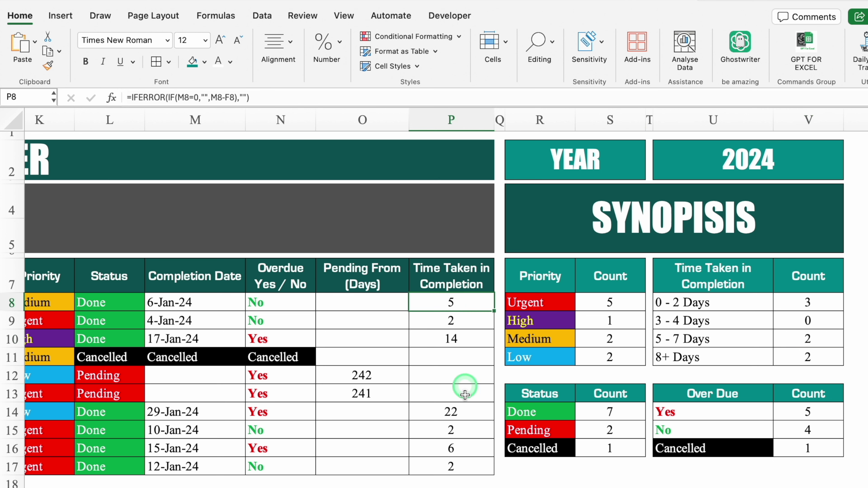
{"action": "left_click", "coordinate": [470, 448]}
{"action": "left_click", "coordinate": [642, 483]}
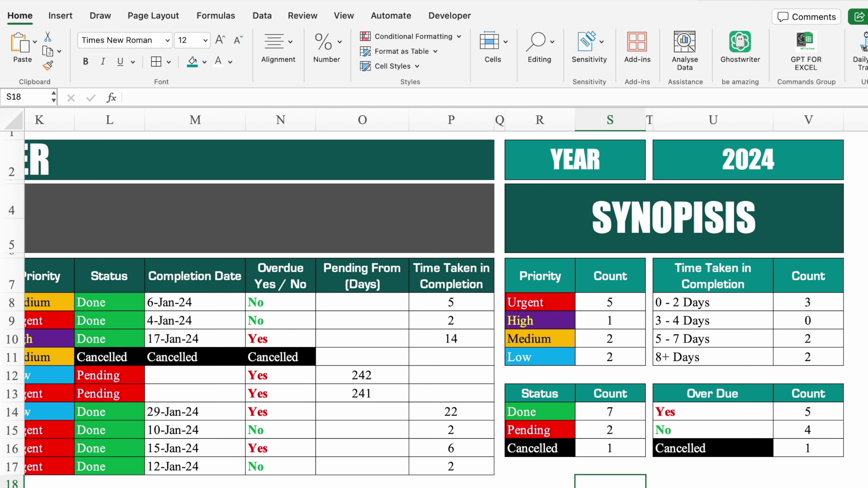
Insert a 3D pie chart from the priority names and counts in R8:S11.
{"action": "left_click_drag", "start_coordinate": [543, 303], "coordinate": [596, 354]}
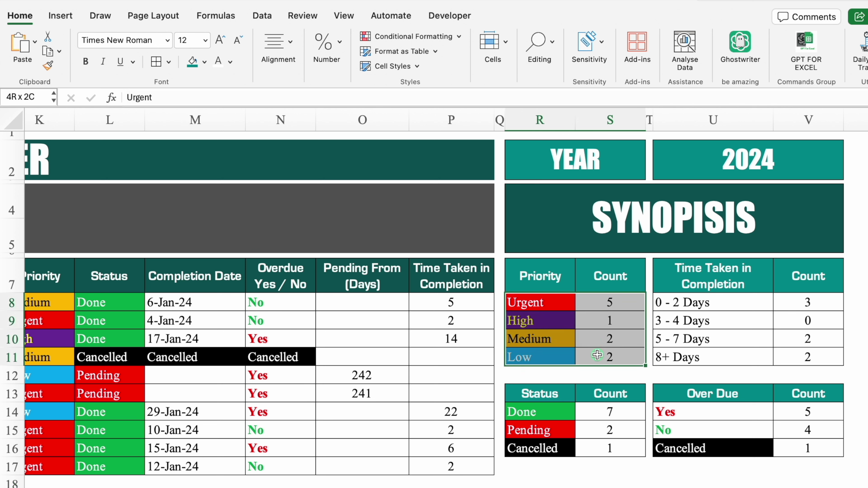
{"action": "left_click", "coordinate": [62, 16]}
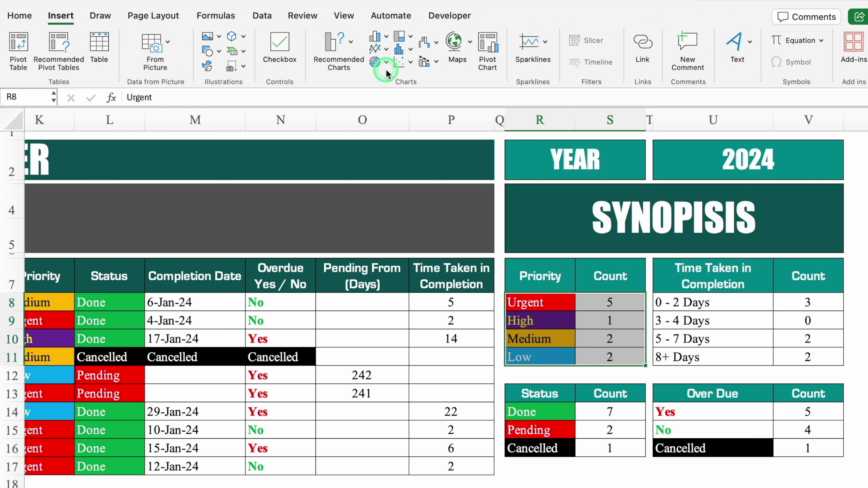
{"action": "left_click", "coordinate": [387, 62]}
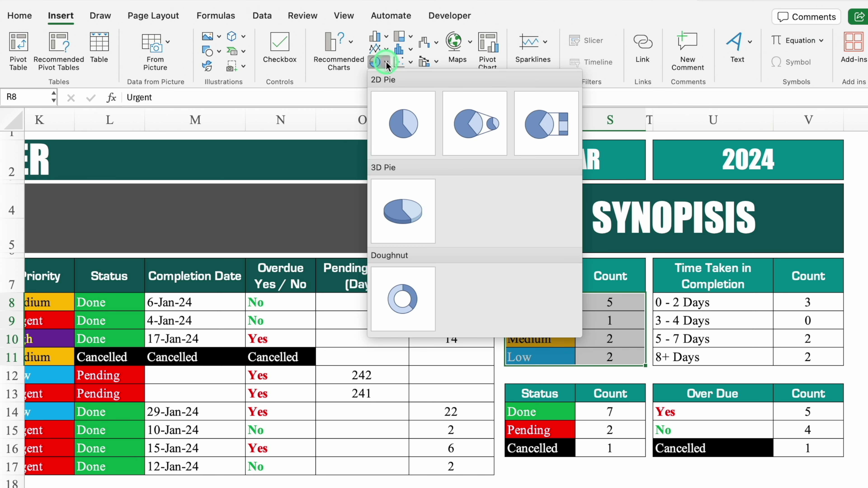
{"action": "left_click", "coordinate": [403, 205]}
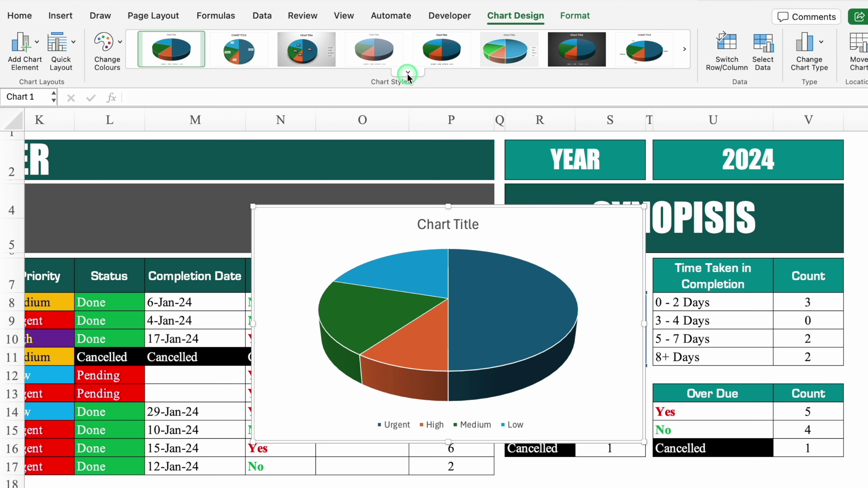
Apply the grey gradient chart style with dark percentage labels and the quick layout that places the legend above the pie.
{"action": "left_click", "coordinate": [408, 73]}
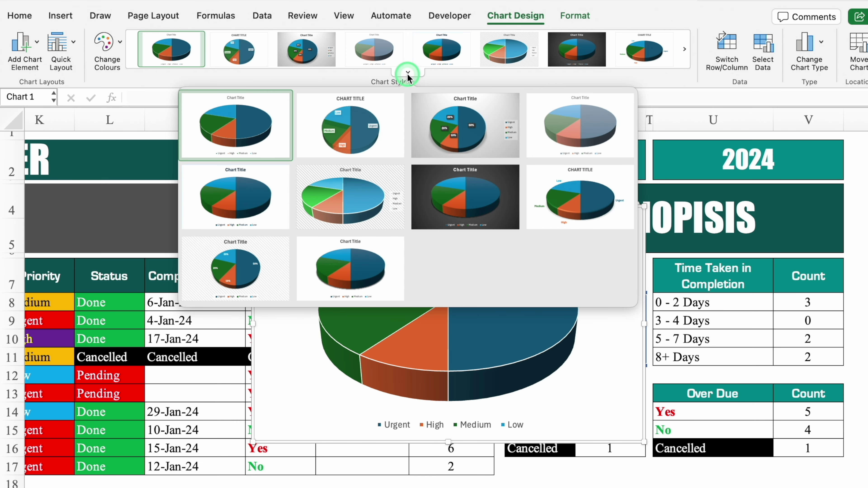
{"action": "left_click", "coordinate": [460, 142]}
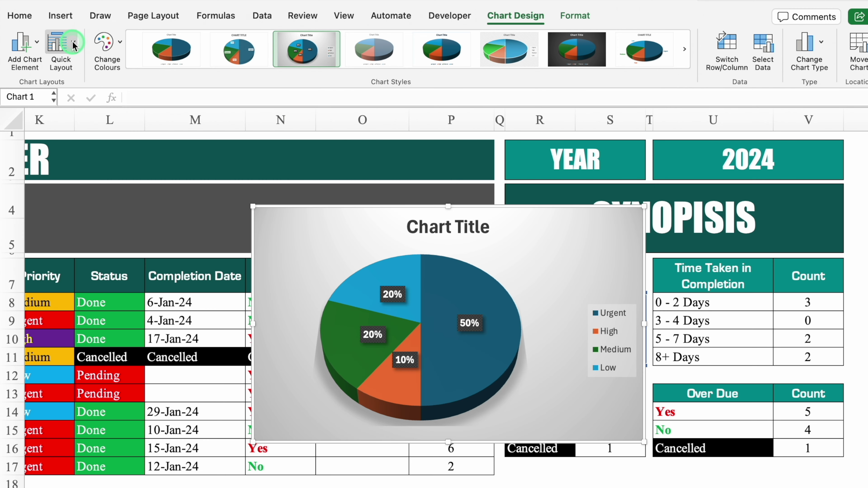
{"action": "left_click", "coordinate": [73, 43]}
{"action": "left_click", "coordinate": [83, 100]}
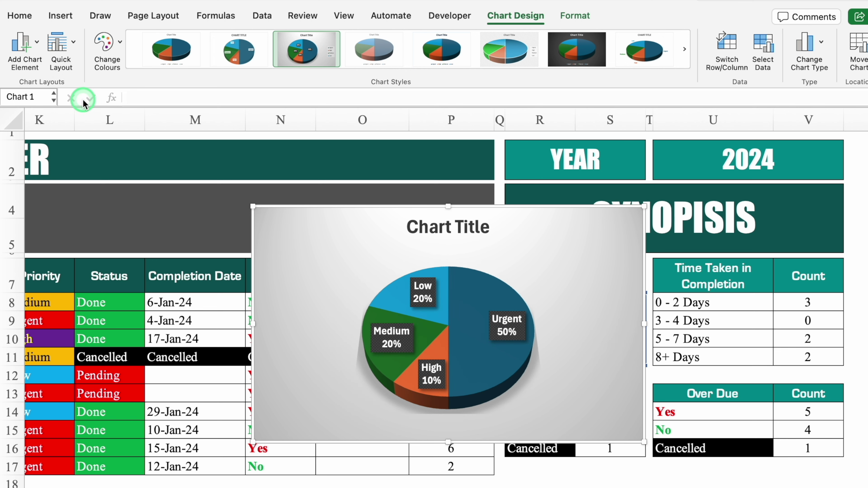
Delete the chart title and move the pie chart off the synopsis tables, over columns L to P.
{"action": "left_click", "coordinate": [479, 240]}
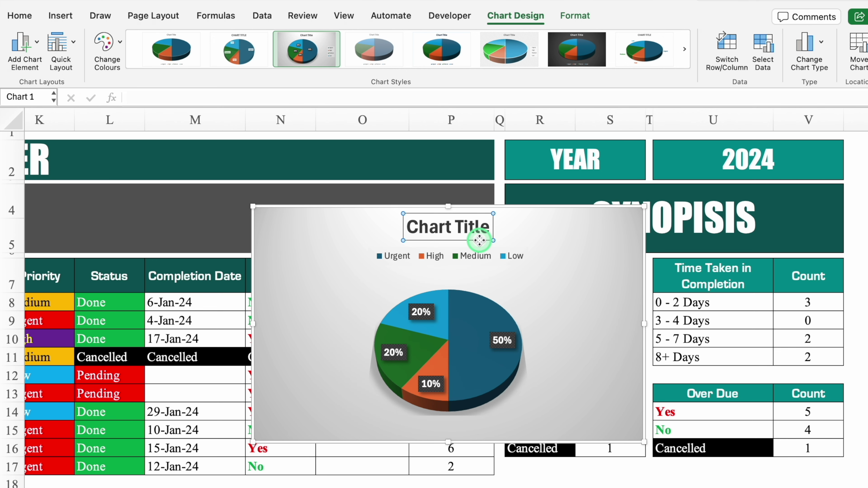
{"action": "key", "text": "Delete"}
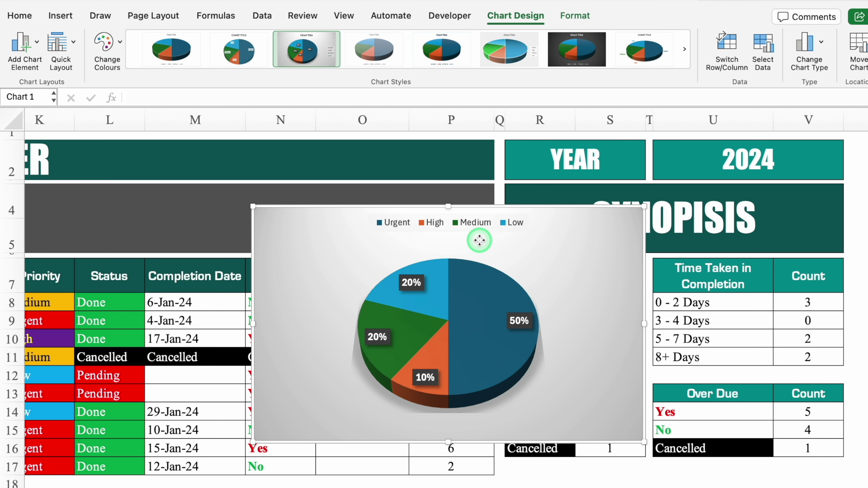
{"action": "left_click_drag", "start_coordinate": [604, 213], "coordinate": [447, 202]}
Fill the Urgent slice of the priority pie chart with standard red.
{"action": "left_click", "coordinate": [333, 284]}
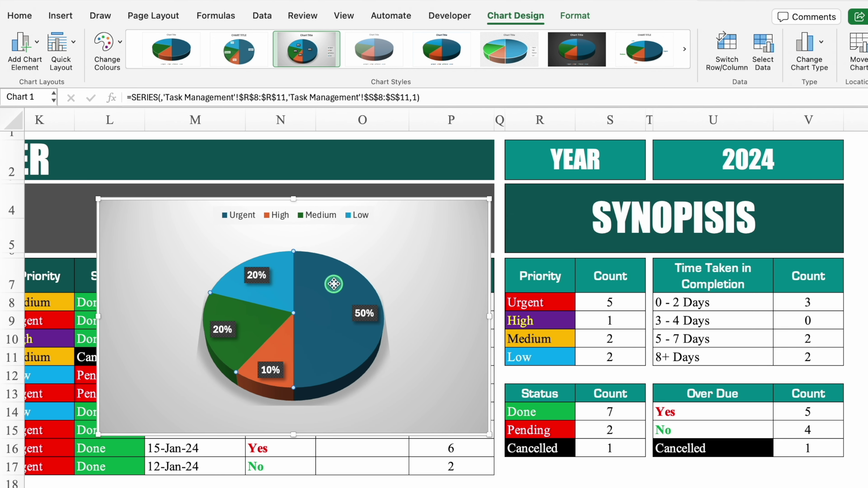
{"action": "left_click", "coordinate": [506, 48]}
{"action": "left_click", "coordinate": [576, 17]}
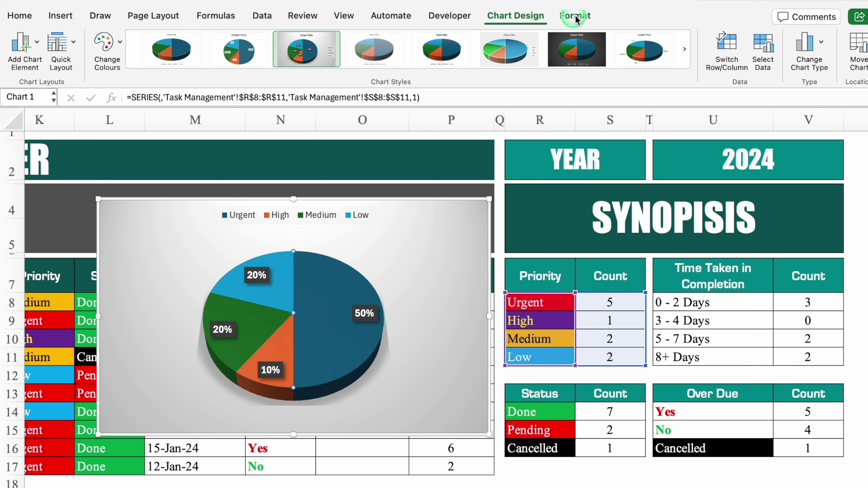
{"action": "left_click", "coordinate": [342, 40]}
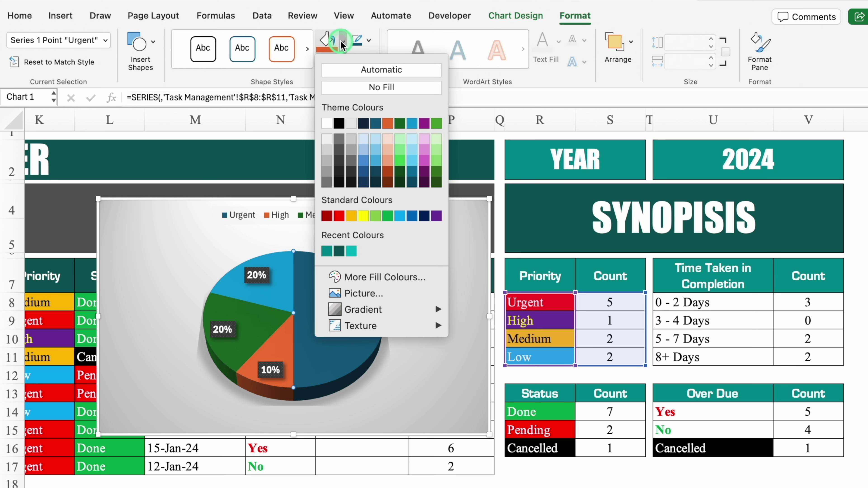
{"action": "left_click", "coordinate": [339, 216]}
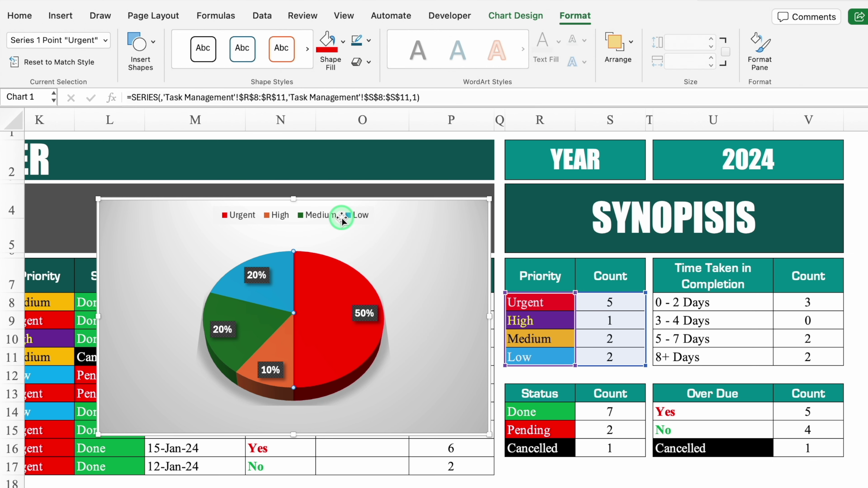
Fill the High slice with standard purple and the Medium slice with amber to match the priority table.
{"action": "left_click", "coordinate": [278, 342]}
{"action": "left_click", "coordinate": [342, 42]}
{"action": "left_click", "coordinate": [434, 215]}
{"action": "left_click", "coordinate": [255, 323]}
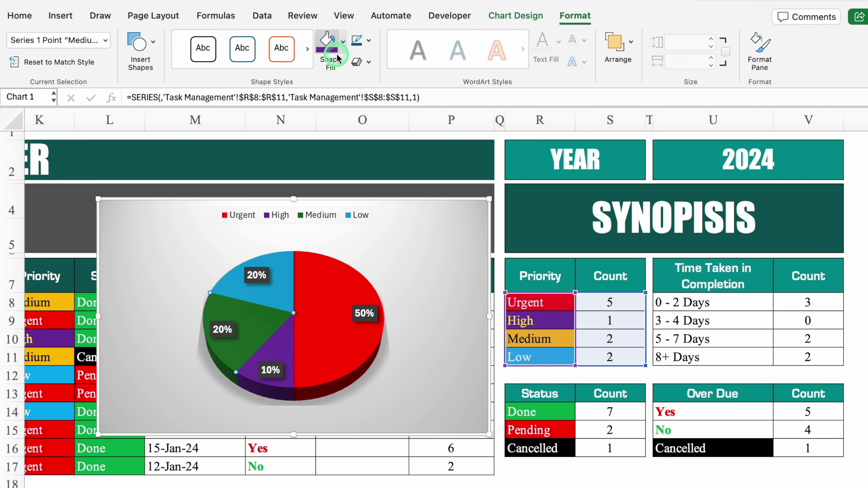
{"action": "left_click", "coordinate": [343, 42]}
{"action": "left_click", "coordinate": [351, 215]}
Set the legend position of the priority pie chart to Left.
{"action": "left_click", "coordinate": [410, 233]}
{"action": "left_click", "coordinate": [514, 18]}
{"action": "left_click", "coordinate": [56, 48]}
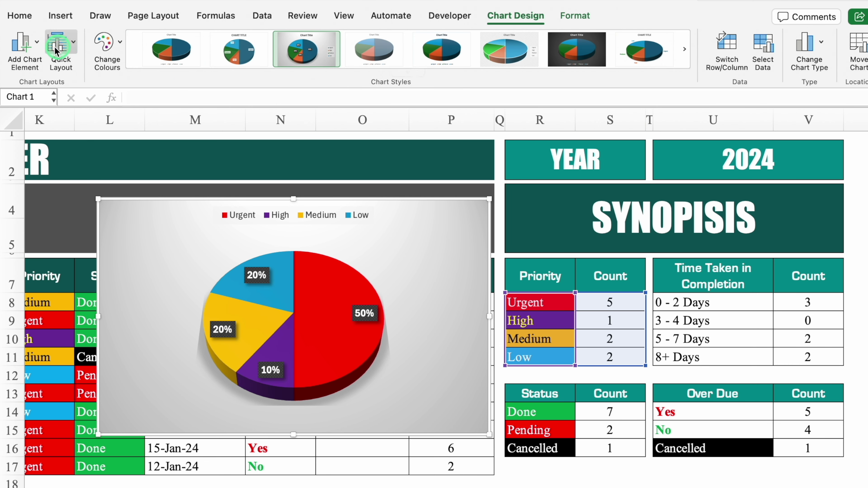
{"action": "left_click", "coordinate": [36, 40]}
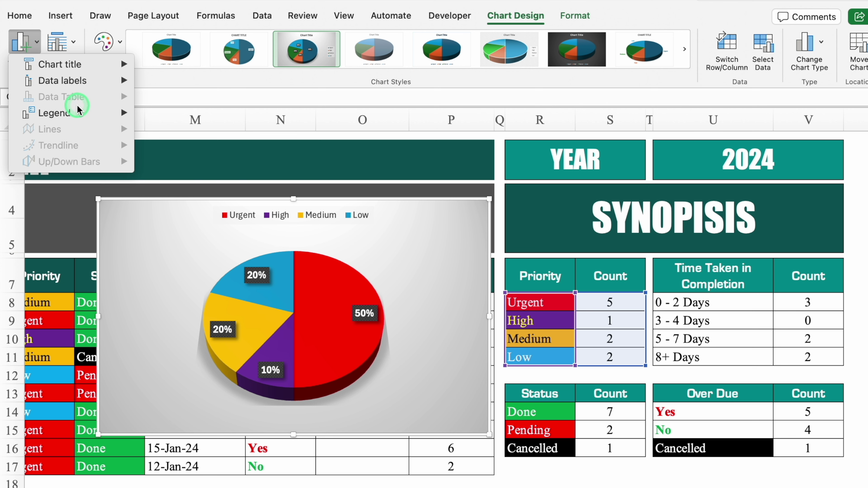
{"action": "left_click", "coordinate": [81, 114]}
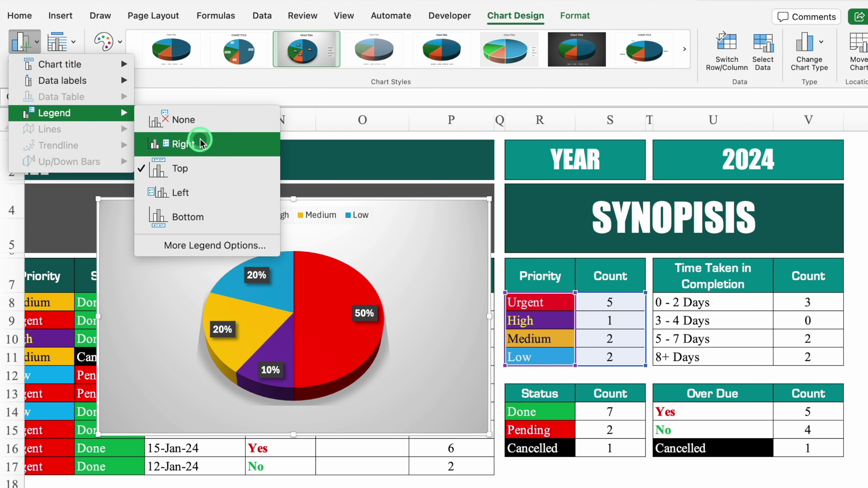
{"action": "left_click", "coordinate": [204, 193]}
{"action": "double_click", "coordinate": [463, 201]}
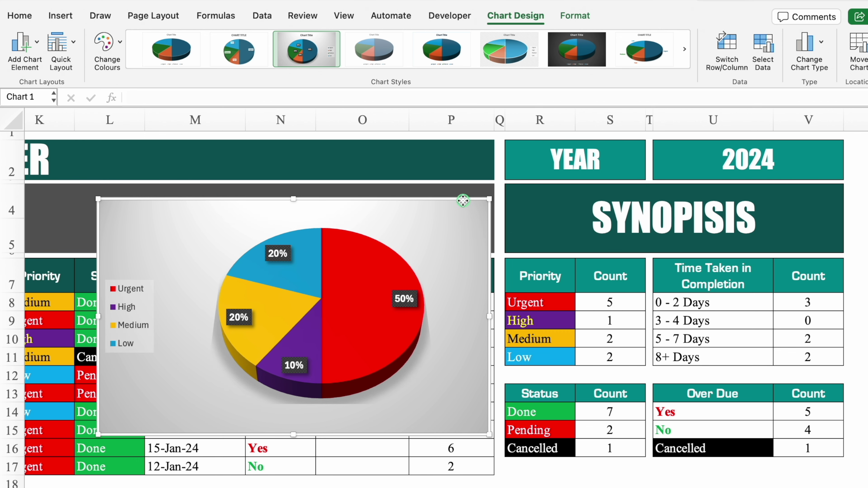
Set the priority pie chart's background to no fill and shrink the chart.
{"action": "left_click", "coordinate": [730, 197]}
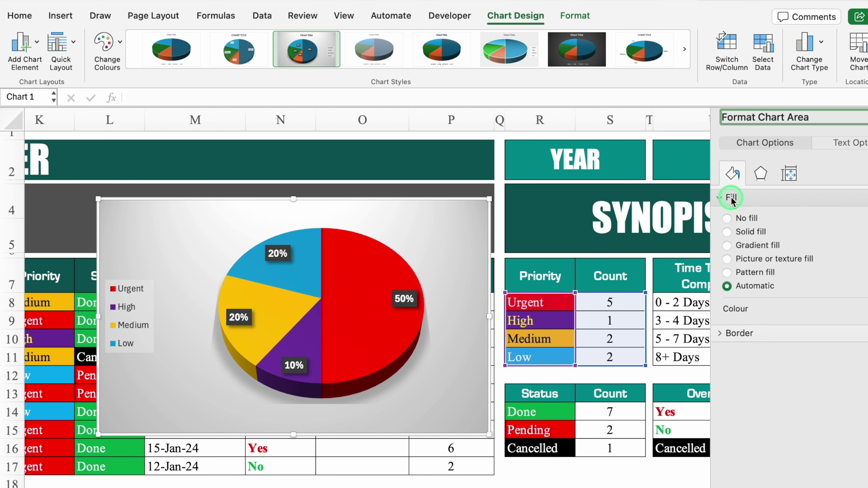
{"action": "left_click", "coordinate": [727, 219]}
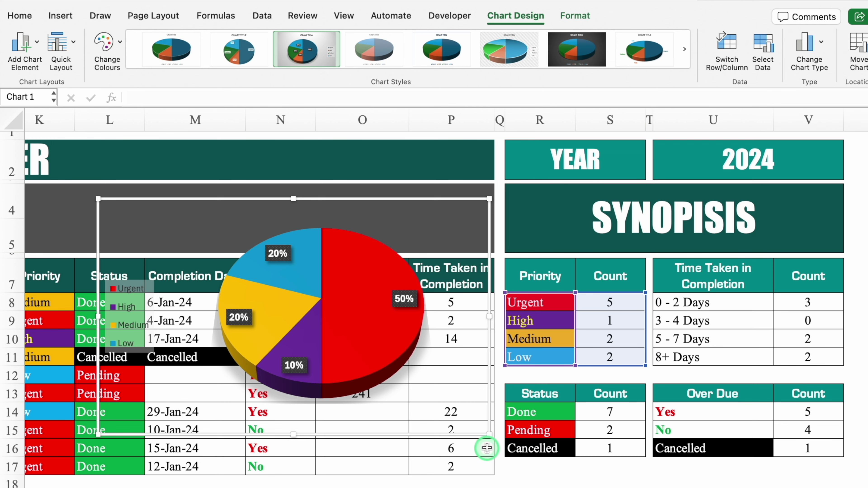
{"action": "left_click_drag", "start_coordinate": [489, 436], "coordinate": [339, 332]}
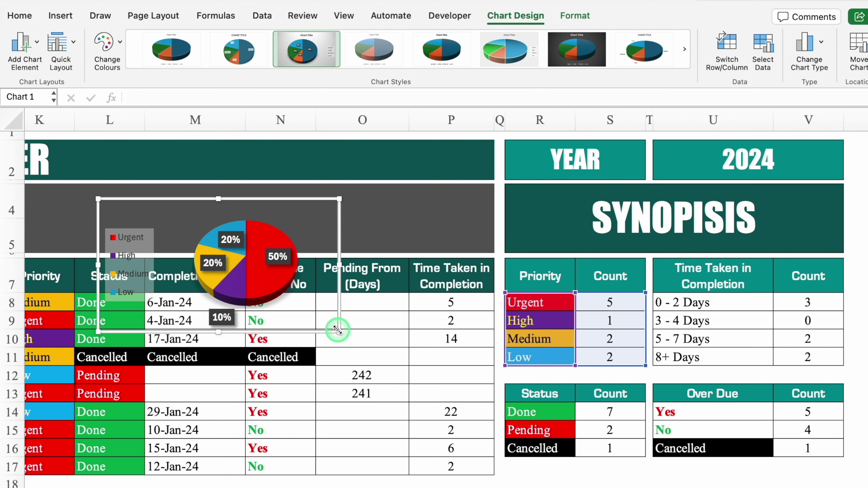
Move the pie chart onto the grey band beside Total Tasks and make row 5 taller.
{"action": "scroll", "coordinate": [462, 485], "scroll_direction": "left", "scroll_amount": 10}
{"action": "left_click_drag", "start_coordinate": [749, 232], "coordinate": [520, 243]}
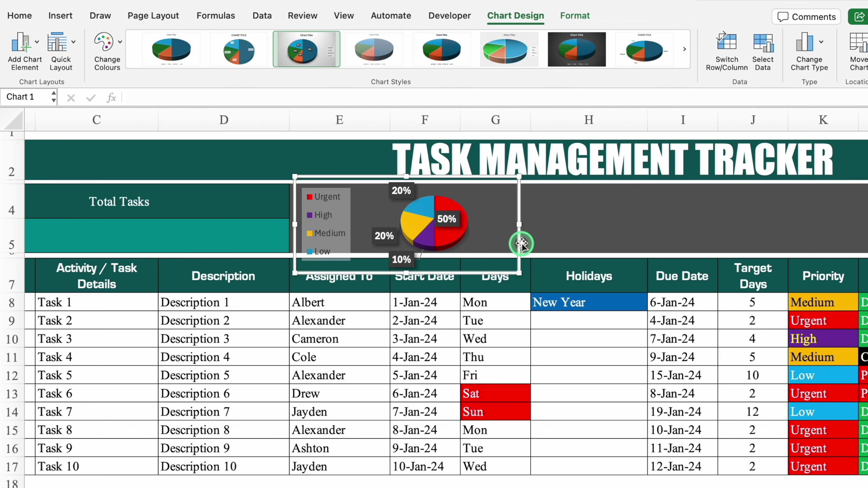
{"action": "left_click", "coordinate": [12, 252]}
{"action": "left_click_drag", "start_coordinate": [15, 252], "coordinate": [21, 297]}
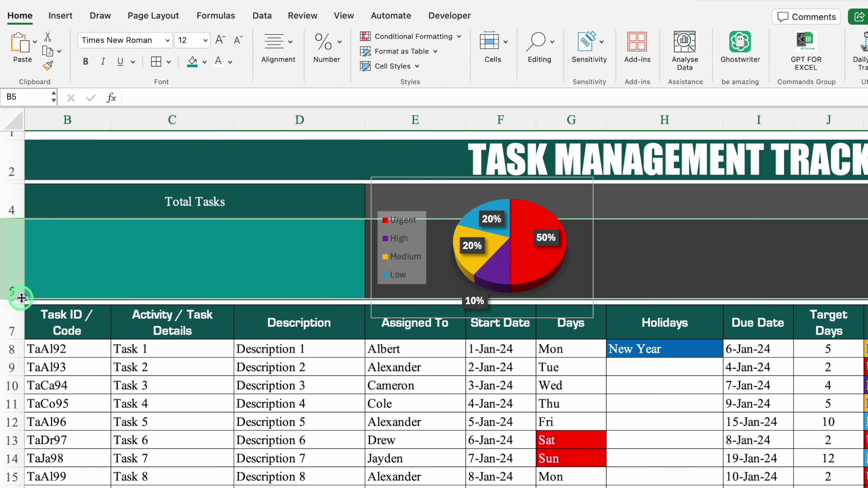
Shrink the pie chart to fit inside the grey band over columns E to G.
{"action": "left_click", "coordinate": [585, 290]}
{"action": "left_click_drag", "start_coordinate": [594, 319], "coordinate": [574, 286]}
{"action": "left_click_drag", "start_coordinate": [574, 242], "coordinate": [573, 254]}
{"action": "left_click", "coordinate": [631, 238]}
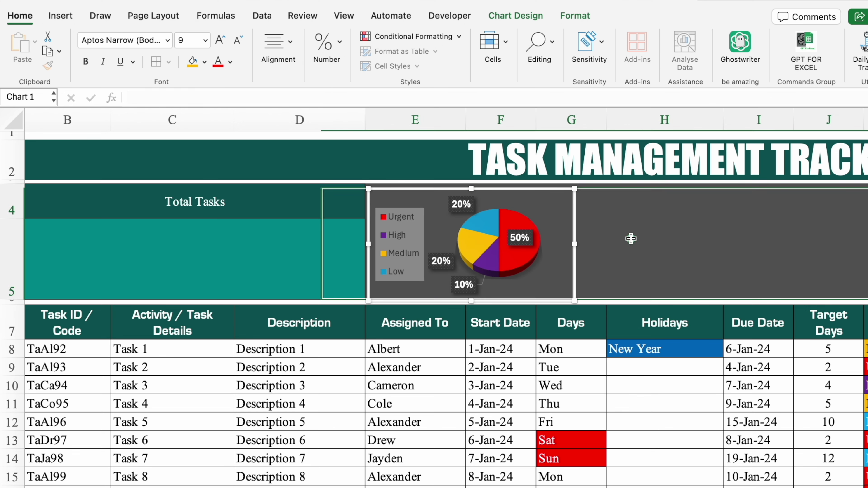
Insert a doughnut chart of the status counts in R14:S16.
{"action": "scroll", "coordinate": [630, 238], "scroll_direction": "right", "scroll_amount": 10}
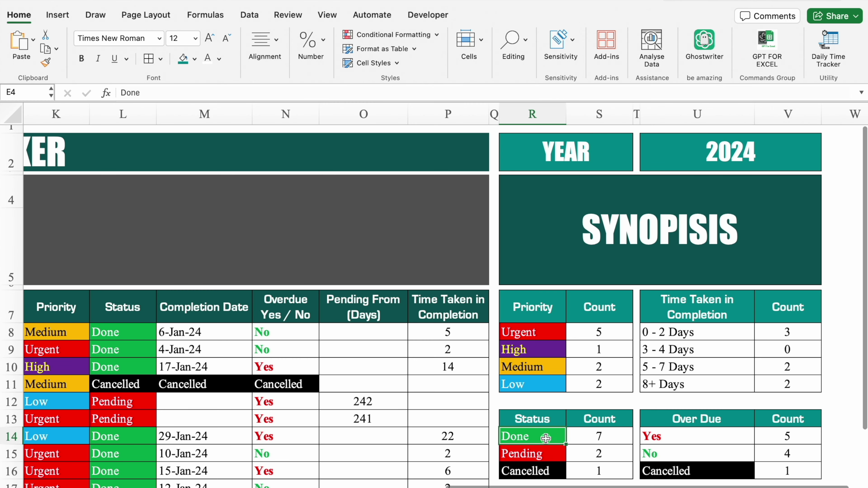
{"action": "left_click_drag", "start_coordinate": [578, 460], "coordinate": [602, 471]}
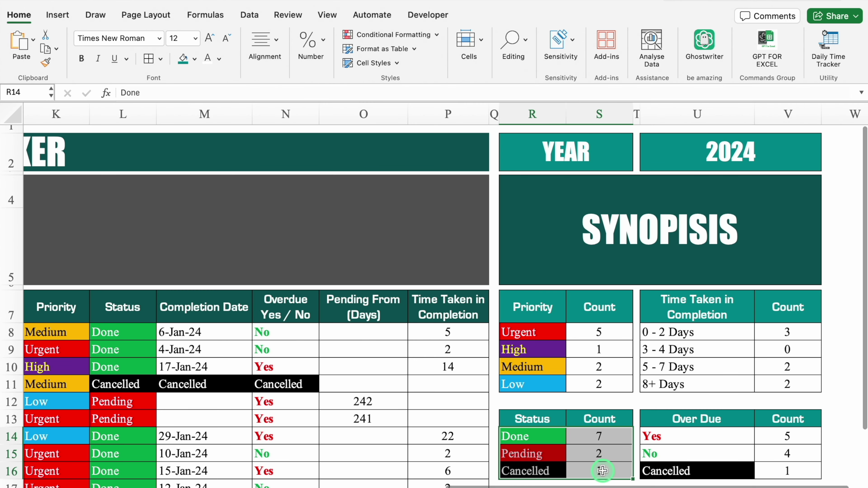
{"action": "left_click", "coordinate": [60, 17]}
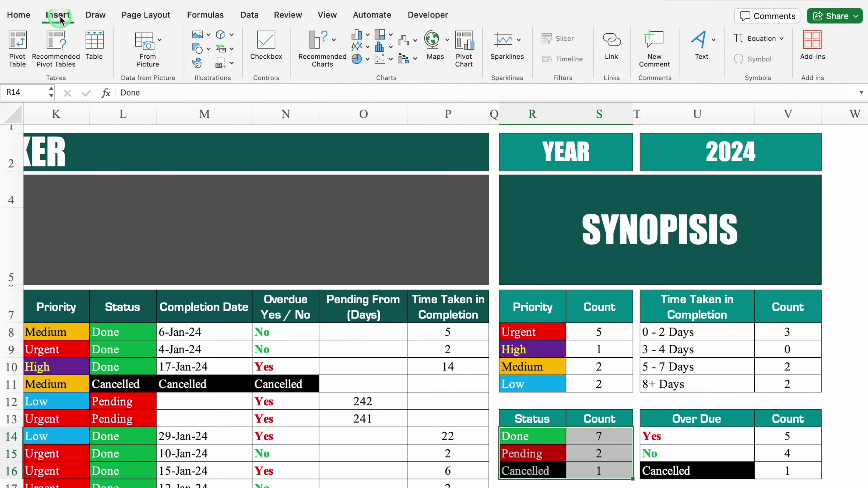
{"action": "left_click", "coordinate": [367, 59]}
{"action": "left_click", "coordinate": [384, 278]}
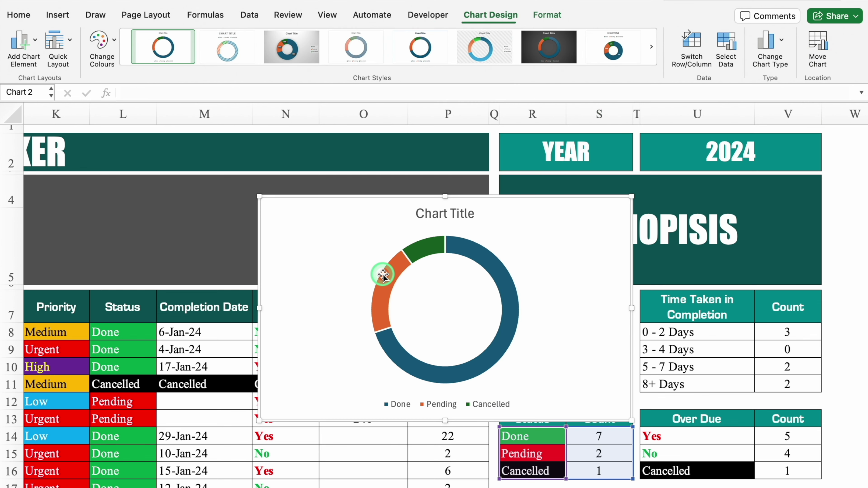
Shrink the status doughnut chart onto the grey band over columns M to P and remove its background fill.
{"action": "left_click_drag", "start_coordinate": [632, 422], "coordinate": [524, 348]}
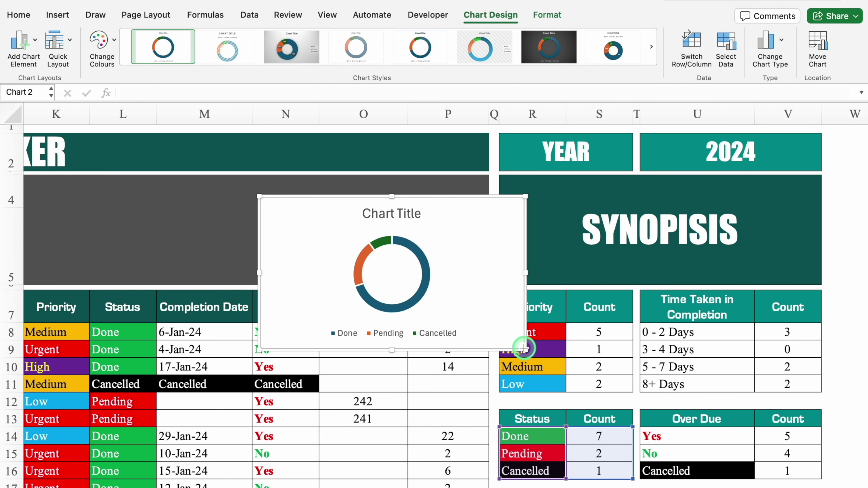
{"action": "double_click", "coordinate": [525, 237]}
{"action": "left_click", "coordinate": [692, 208]}
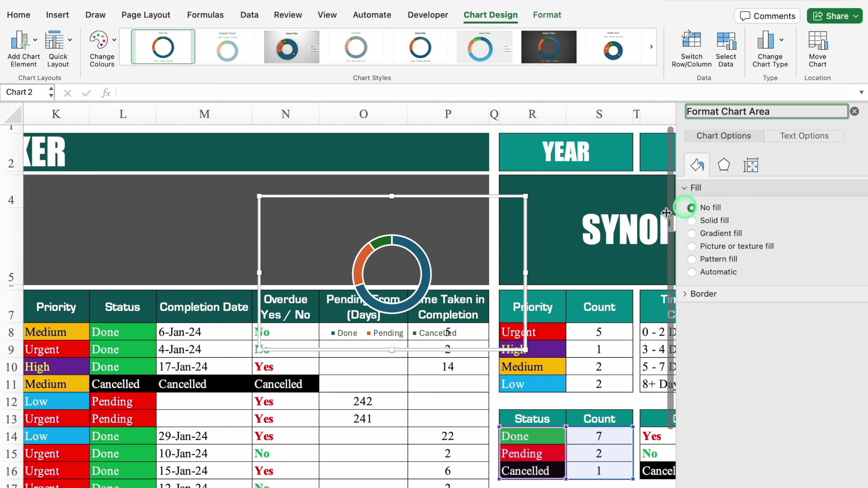
{"action": "left_click_drag", "start_coordinate": [530, 263], "coordinate": [451, 232]}
Try doughnut hole sizes of 90% and 0% on the status chart.
{"action": "left_click", "coordinate": [345, 243]}
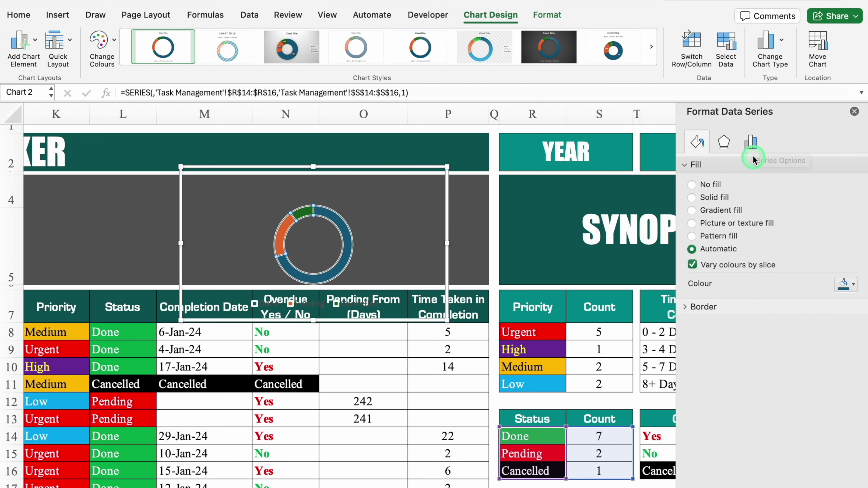
{"action": "left_click", "coordinate": [751, 145]}
{"action": "left_click_drag", "start_coordinate": [803, 224], "coordinate": [817, 233]}
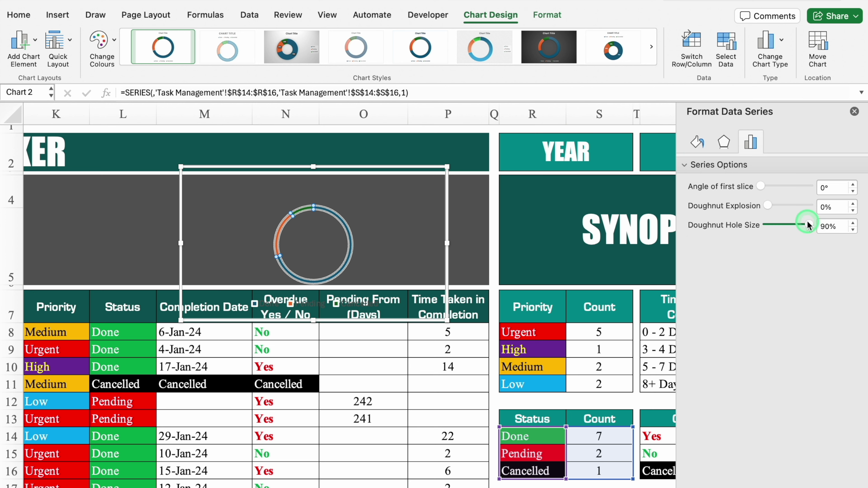
{"action": "left_click_drag", "start_coordinate": [765, 229], "coordinate": [763, 230]}
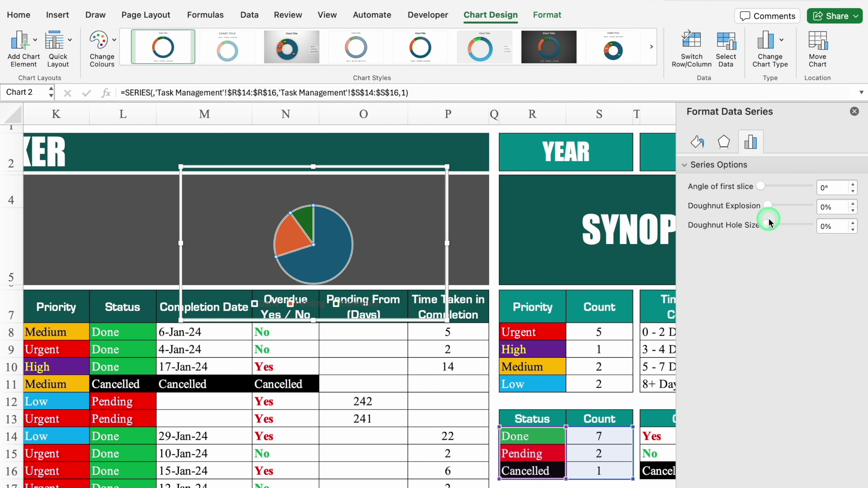
Increase the doughnut explosion slightly to separate the status slices.
{"action": "left_click_drag", "start_coordinate": [771, 209], "coordinate": [764, 207]}
{"action": "left_click", "coordinate": [852, 204]}
{"action": "left_click", "coordinate": [852, 204]}
{"action": "left_click", "coordinate": [853, 204]}
{"action": "left_click", "coordinate": [853, 204]}
{"action": "left_click", "coordinate": [854, 111]}
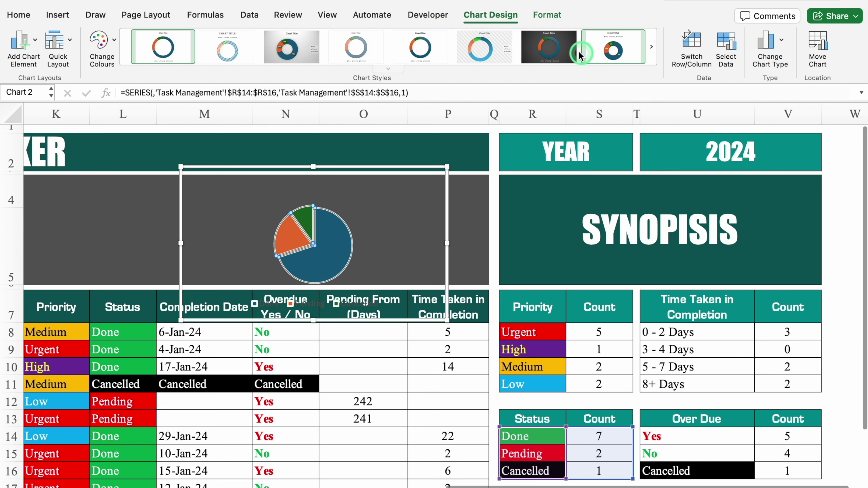
Apply the grey gradient style with percentage labels to the status doughnut chart and set its background to no fill.
{"action": "left_click", "coordinate": [305, 56]}
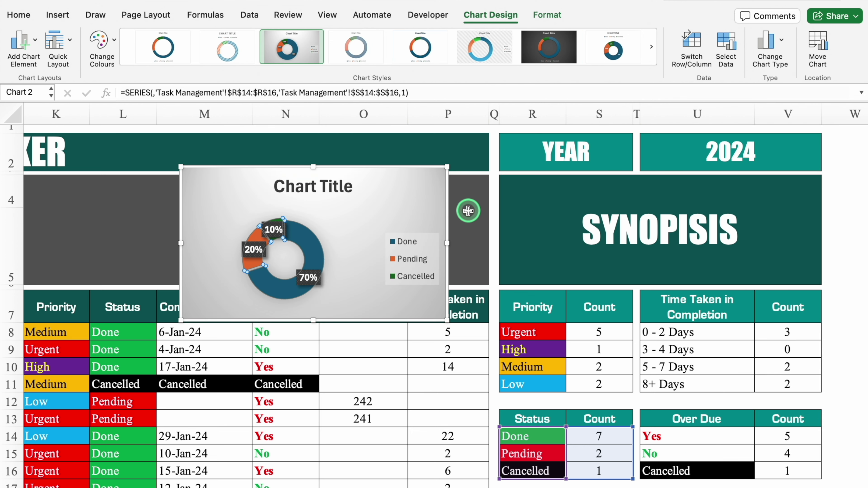
{"action": "double_click", "coordinate": [435, 301]}
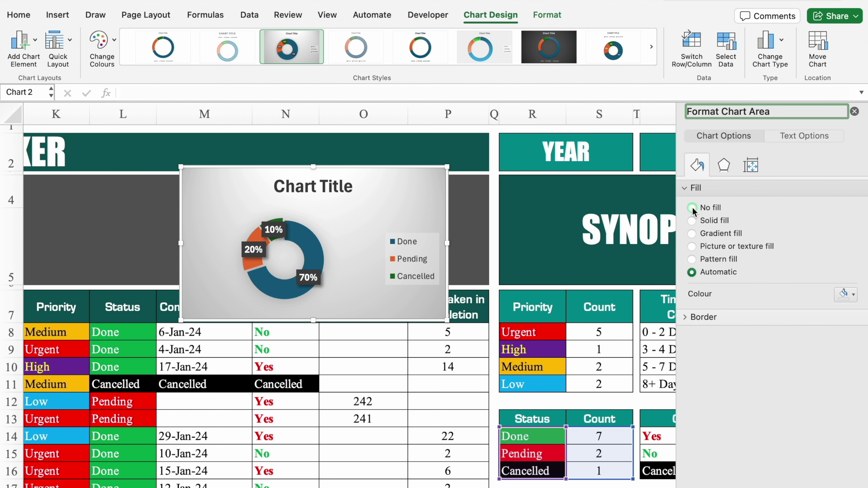
{"action": "left_click", "coordinate": [691, 208]}
{"action": "left_click", "coordinate": [854, 111]}
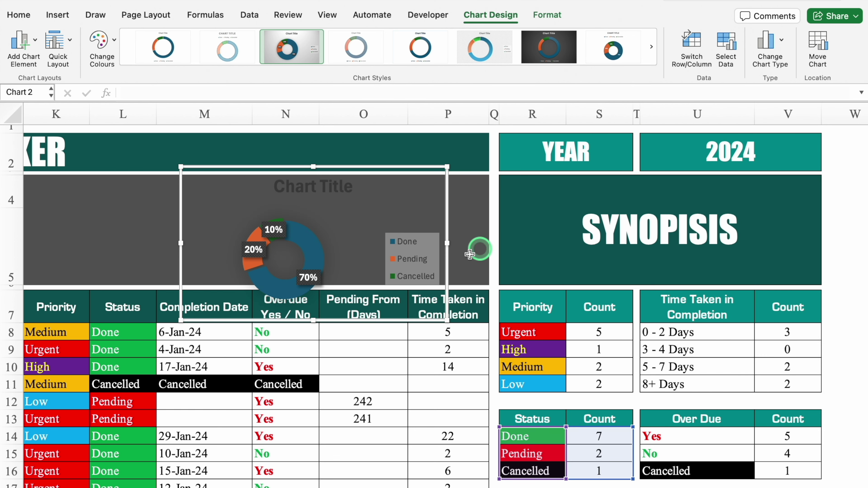
Fill the Done slice with standard green and the Pending slice with standard red.
{"action": "left_click", "coordinate": [310, 253]}
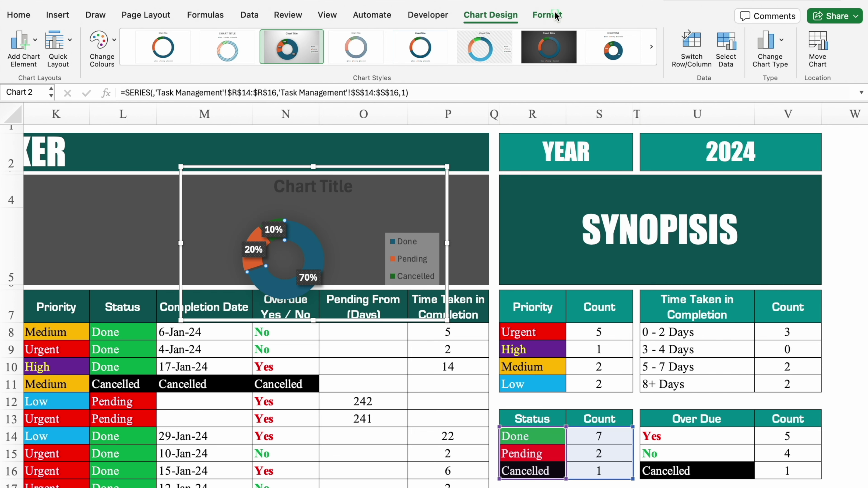
{"action": "left_click", "coordinate": [547, 15]}
{"action": "left_click", "coordinate": [326, 40]}
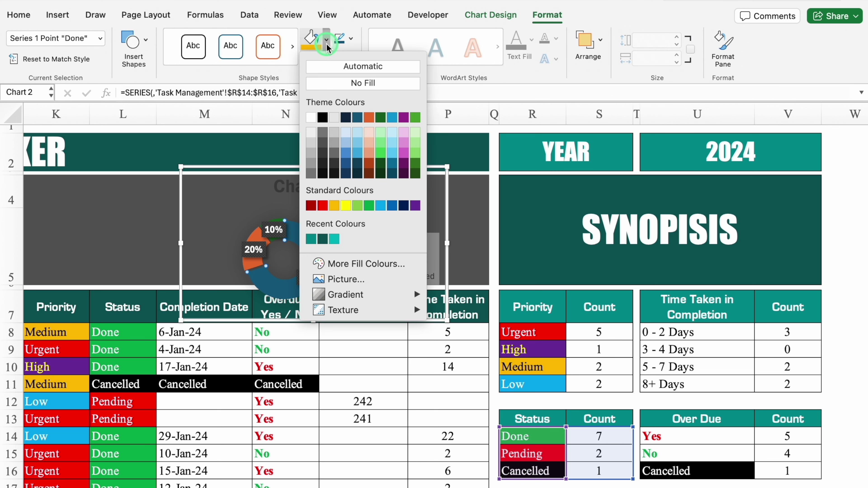
{"action": "left_click", "coordinate": [369, 205]}
Delete the doughnut chart's title and fit the chart, about 2.86 by 1.55 inches, in the grey band beside the pie chart.
{"action": "left_click", "coordinate": [344, 200]}
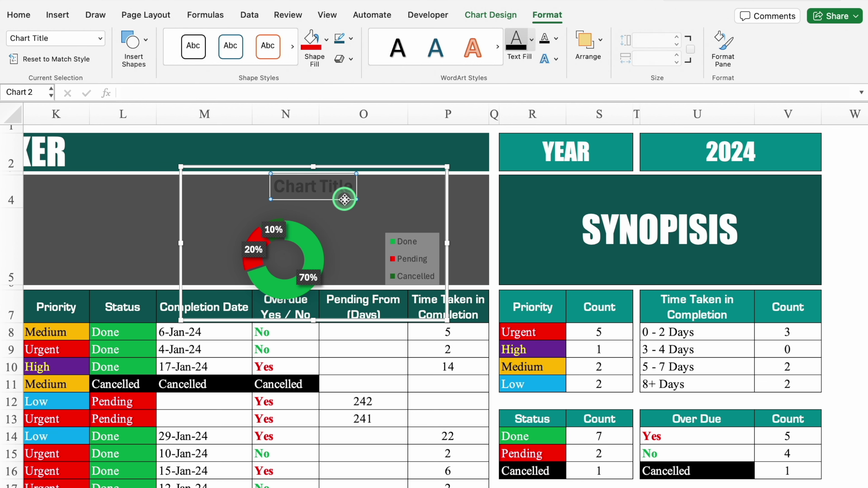
{"action": "key", "text": "Delete"}
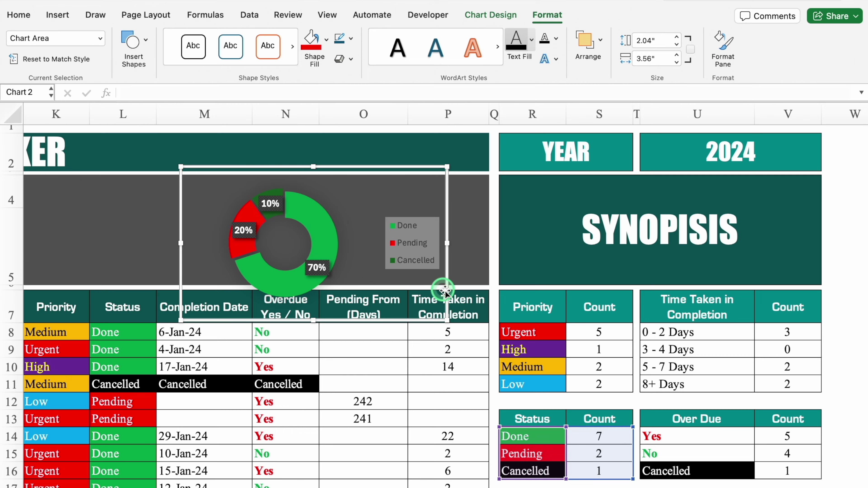
{"action": "scroll", "coordinate": [442, 287], "scroll_direction": "left", "scroll_amount": 5}
{"action": "left_click_drag", "start_coordinate": [747, 273], "coordinate": [517, 268]}
{"action": "left_click_drag", "start_coordinate": [514, 316], "coordinate": [462, 281]}
{"action": "scroll", "coordinate": [476, 330], "scroll_direction": "left", "scroll_amount": 8}
{"action": "left_click_drag", "start_coordinate": [771, 262], "coordinate": [554, 284]}
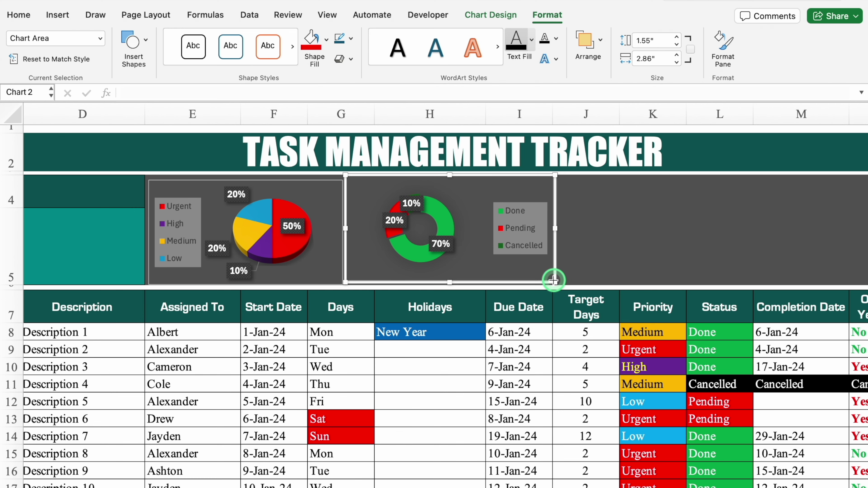
{"action": "left_click", "coordinate": [681, 242]}
Insert a 2-D clustered bar chart of the overdue counts in U14:V16 and apply the dark chart style.
{"action": "scroll", "coordinate": [681, 242], "scroll_direction": "right", "scroll_amount": 15}
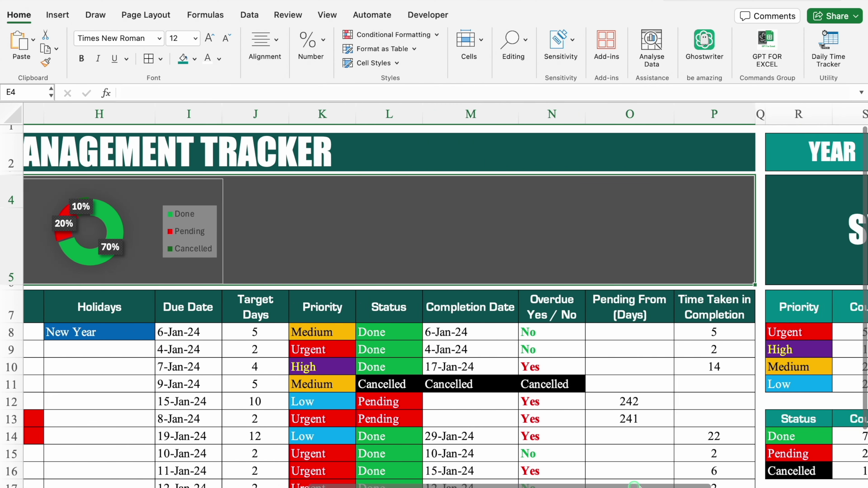
{"action": "left_click", "coordinate": [683, 437]}
{"action": "left_click_drag", "start_coordinate": [684, 437], "coordinate": [779, 472]}
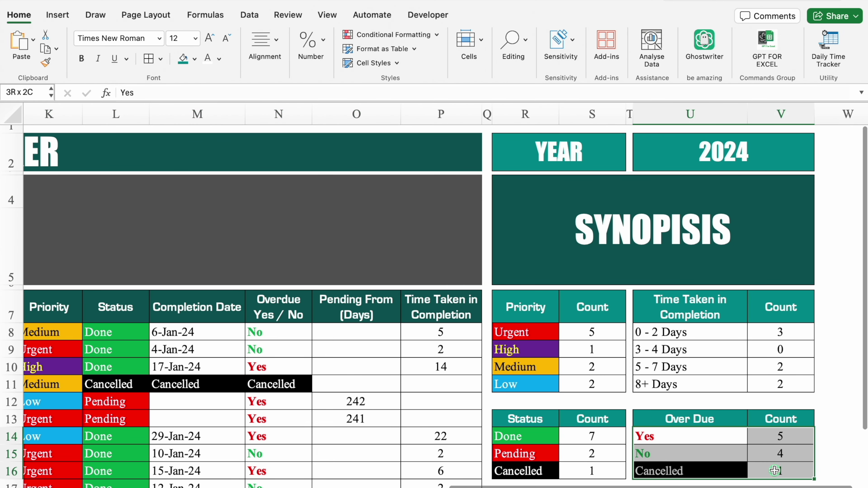
{"action": "left_click", "coordinate": [48, 15]}
{"action": "left_click", "coordinate": [367, 35]}
{"action": "left_click", "coordinate": [382, 250]}
{"action": "left_click", "coordinate": [508, 255]}
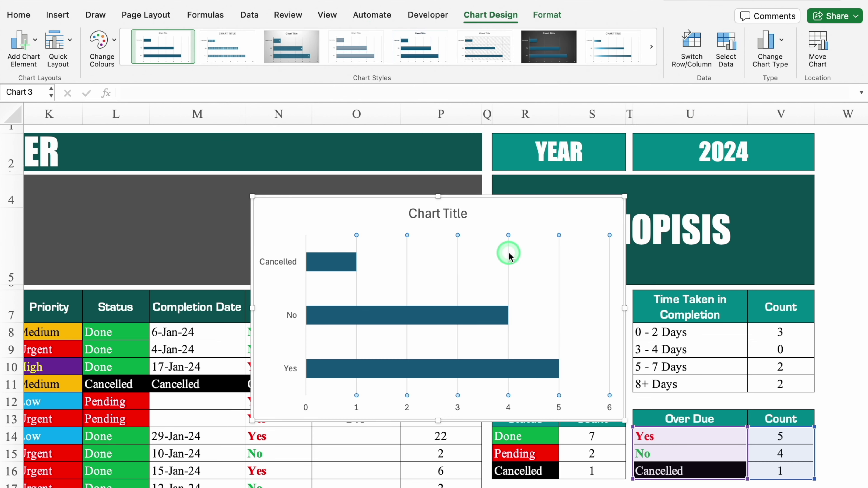
{"action": "left_click", "coordinate": [549, 47]}
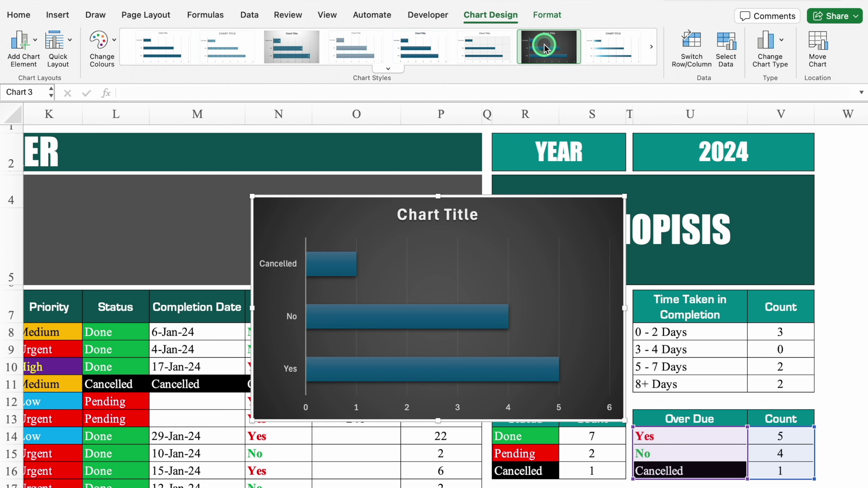
Fill the Yes bar with standard red, the No bar with green and the Cancelled bar with amber.
{"action": "left_click", "coordinate": [359, 368]}
{"action": "left_click", "coordinate": [359, 368]}
{"action": "left_click", "coordinate": [547, 15]}
{"action": "left_click", "coordinate": [312, 41]}
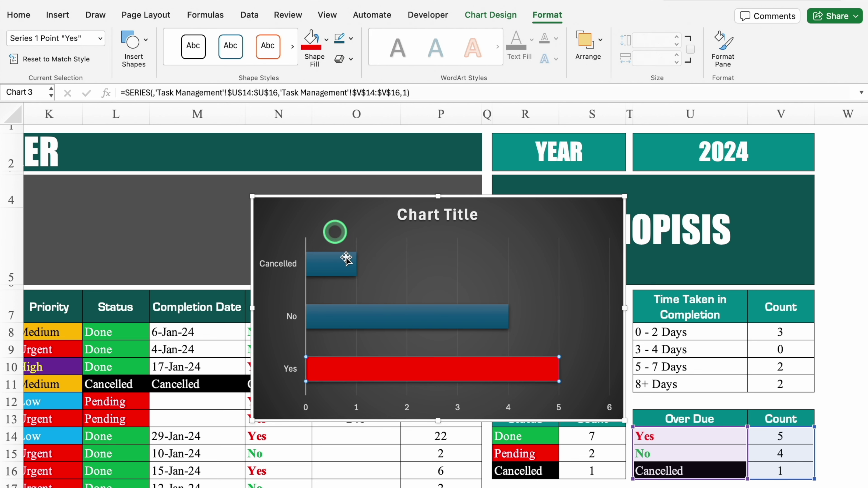
{"action": "left_click", "coordinate": [333, 264]}
{"action": "left_click", "coordinate": [407, 255]}
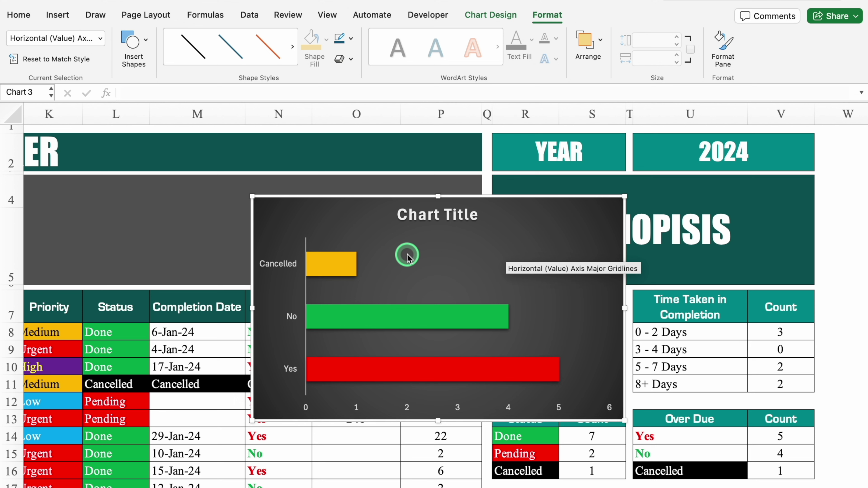
Title the overdue bar chart "OVER DUE".
{"action": "left_click", "coordinate": [454, 224]}
{"action": "triple_click", "coordinate": [437, 218]}
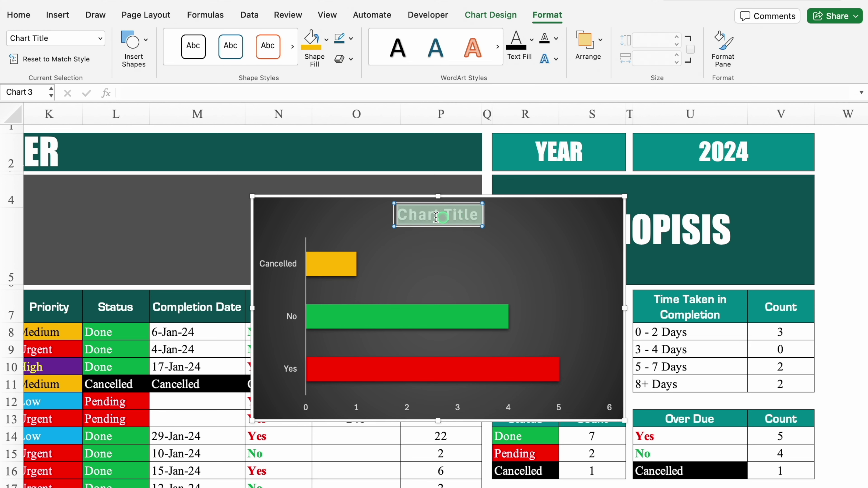
{"action": "type", "text": "OVER DUE"}
Shrink the overdue bar chart and fit it into the grey band beside the doughnut chart.
{"action": "left_click_drag", "start_coordinate": [624, 420], "coordinate": [406, 276]}
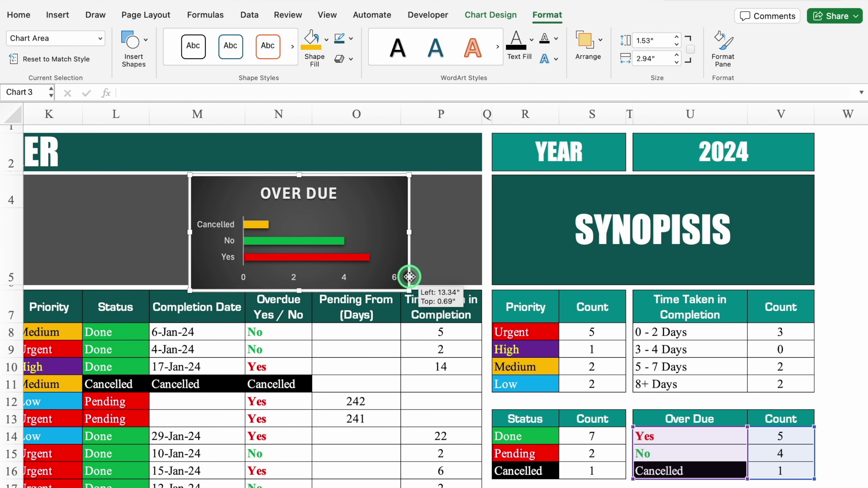
{"action": "scroll", "coordinate": [548, 436], "scroll_direction": "left", "scroll_amount": 5}
{"action": "scroll", "coordinate": [456, 484], "scroll_direction": "left", "scroll_amount": 3}
{"action": "left_click_drag", "start_coordinate": [793, 227], "coordinate": [577, 207]}
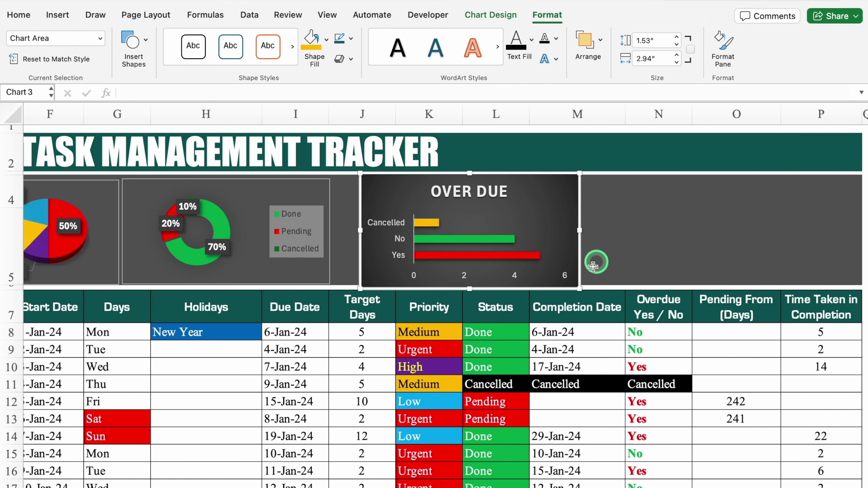
{"action": "left_click_drag", "start_coordinate": [578, 289], "coordinate": [541, 253]}
Delete the horizontal value axis from the overdue bar chart.
{"action": "left_click", "coordinate": [482, 274]}
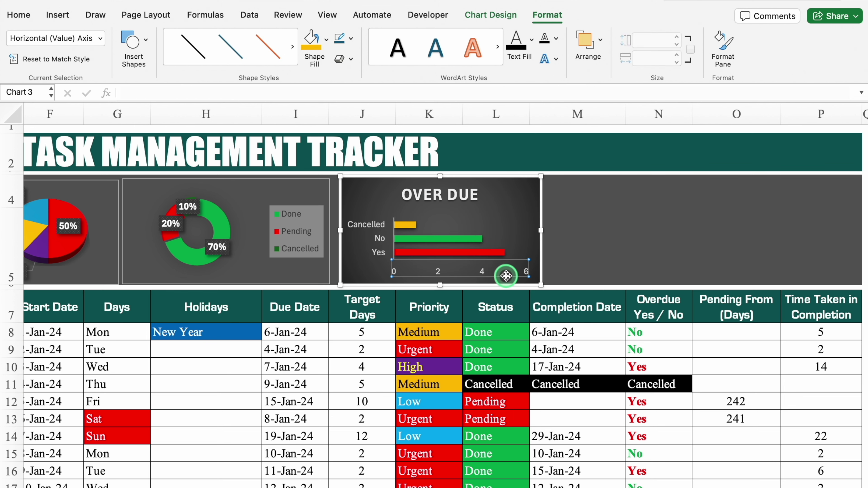
{"action": "key", "text": "Delete"}
{"action": "left_click", "coordinate": [587, 252]}
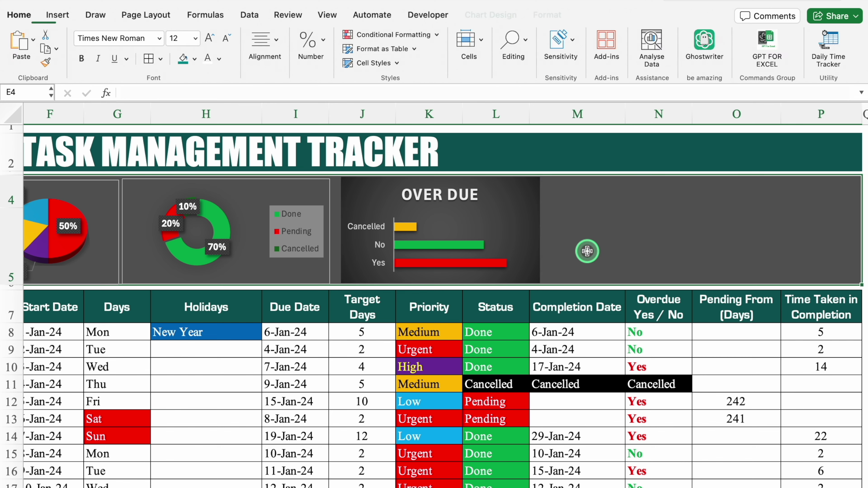
Insert a treemap chart from the Time Taken in Completion categories and their counts in U8:V11.
{"action": "left_click_drag", "start_coordinate": [403, 485], "coordinate": [606, 486]}
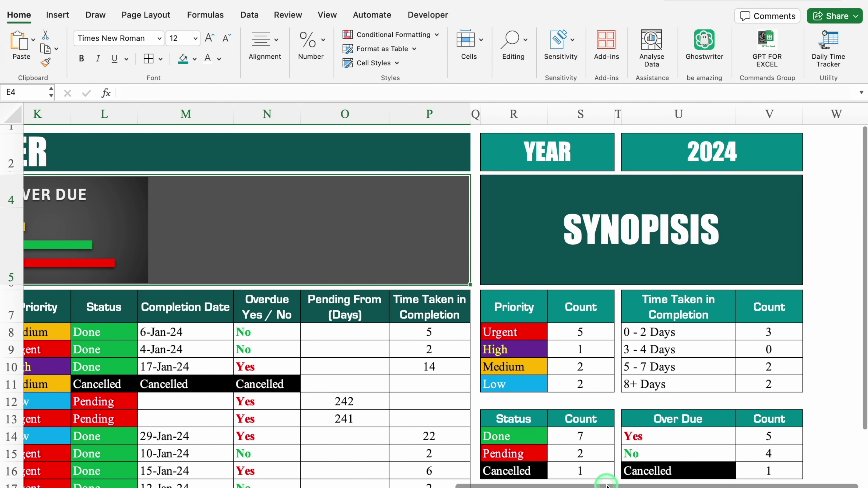
{"action": "left_click_drag", "start_coordinate": [680, 333], "coordinate": [759, 383]}
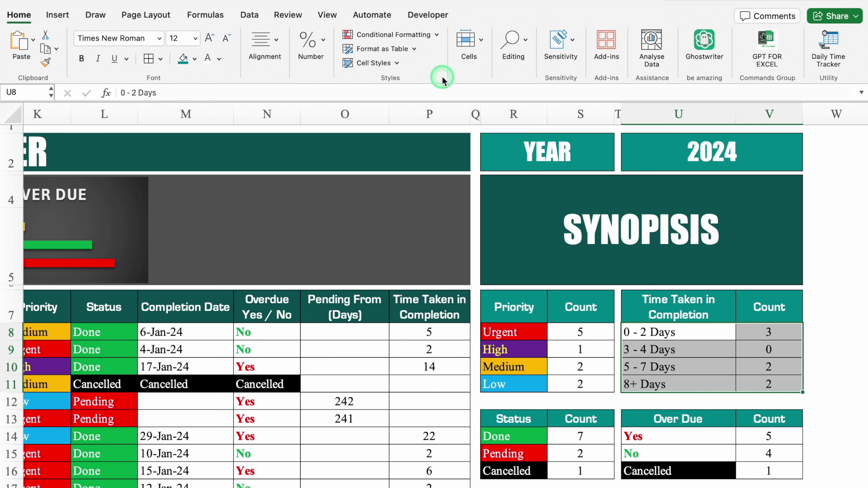
{"action": "left_click", "coordinate": [59, 15]}
{"action": "left_click", "coordinate": [391, 34]}
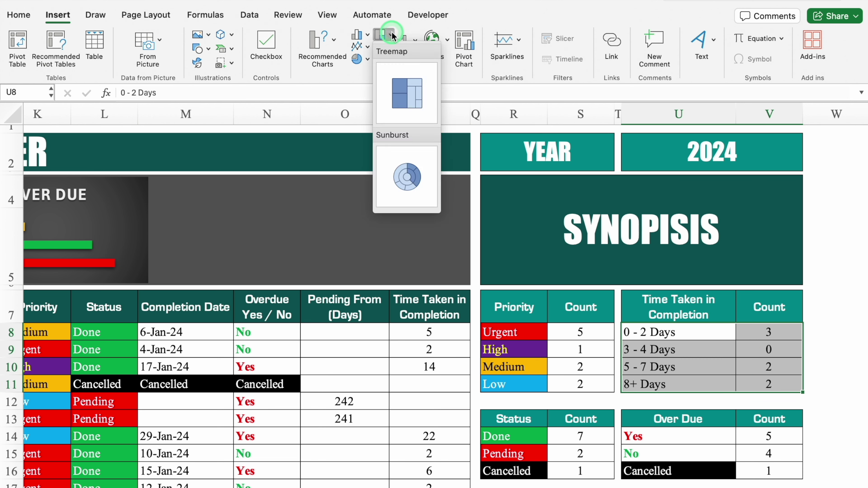
{"action": "left_click", "coordinate": [424, 88]}
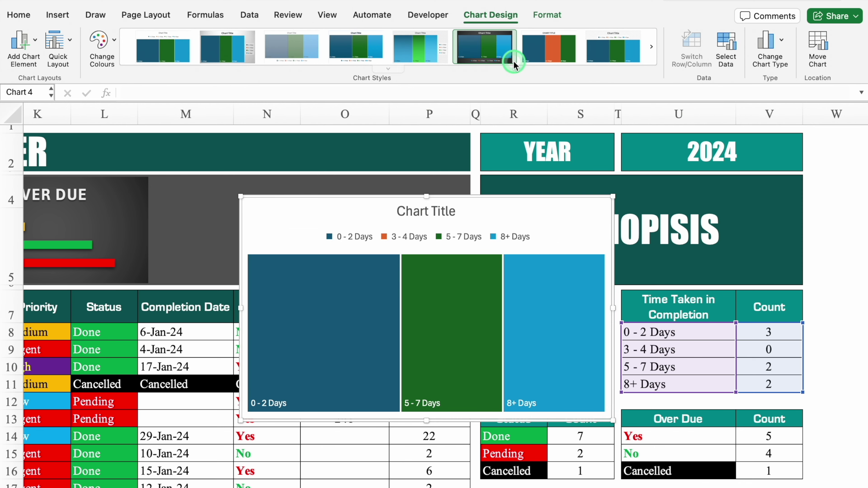
Apply a quick layout with the legend beside the treemap and title the chart "TIME TAKEN".
{"action": "left_click", "coordinate": [387, 69]}
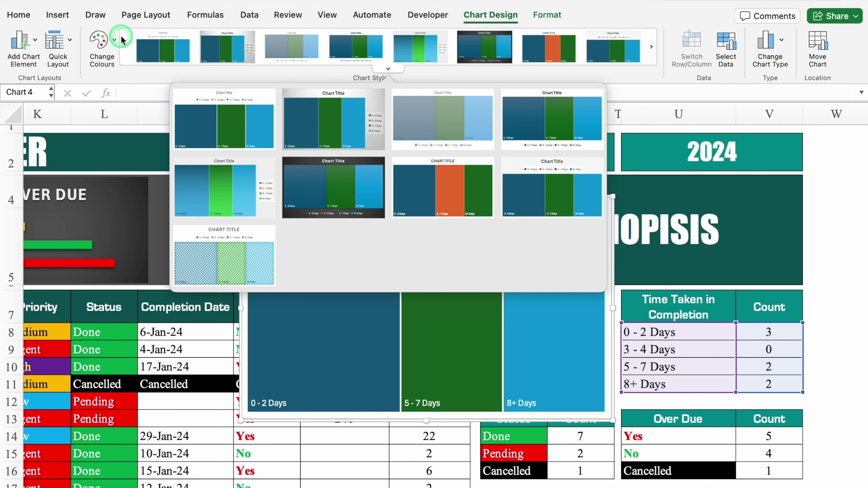
{"action": "left_click", "coordinate": [66, 39]}
{"action": "left_click", "coordinate": [58, 43]}
{"action": "left_click", "coordinate": [210, 159]}
{"action": "left_click", "coordinate": [441, 212]}
{"action": "left_click_drag", "start_coordinate": [456, 212], "coordinate": [392, 212]}
{"action": "type", "text": "TIME TAKEN"}
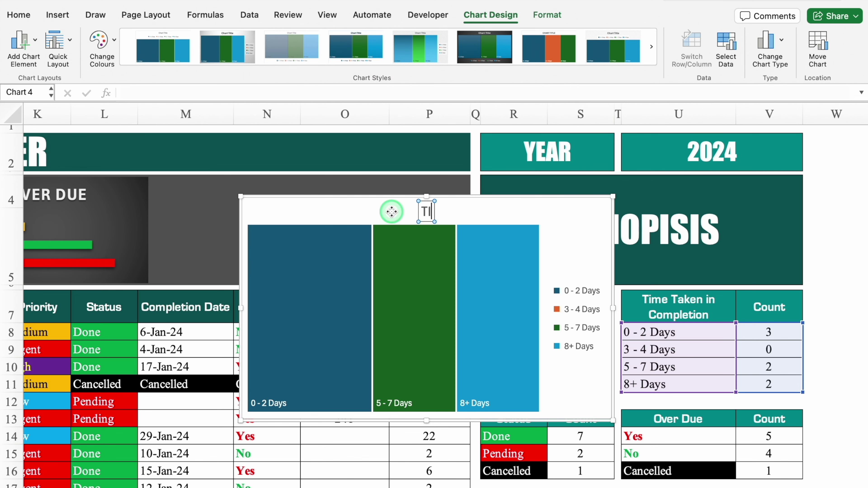
Apply the dark grey gradient chart style to the treemap and colour its title white.
{"action": "left_click", "coordinate": [485, 47]}
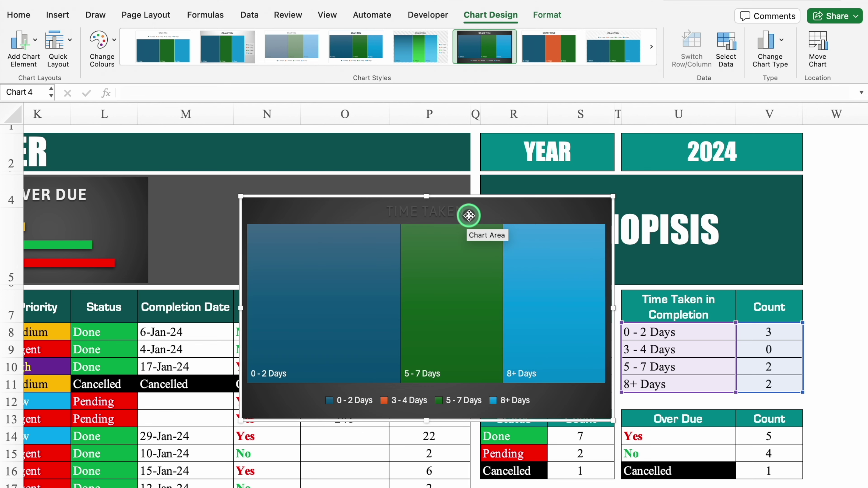
{"action": "left_click", "coordinate": [23, 21]}
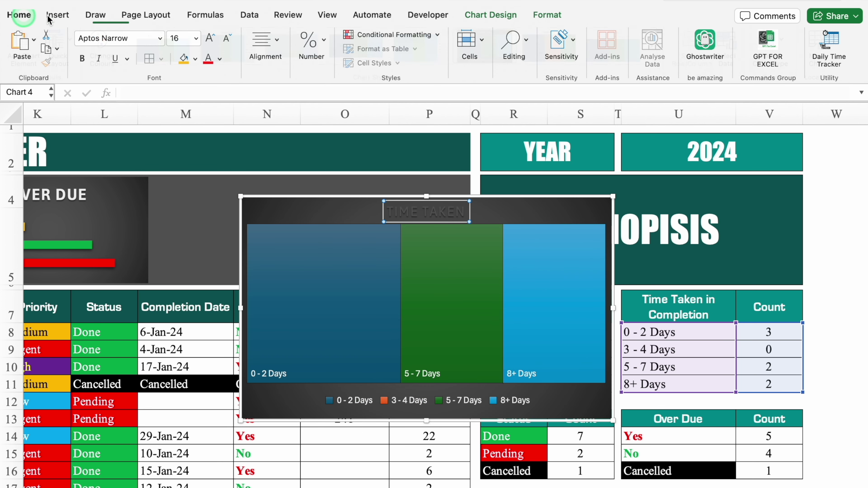
{"action": "left_click", "coordinate": [220, 59]}
{"action": "left_click", "coordinate": [222, 116]}
Fill the treemap's 0 - 2 Days block with green, 5 - 7 Days with amber and 8+ Days with red.
{"action": "left_click", "coordinate": [336, 311]}
{"action": "left_click", "coordinate": [335, 310]}
{"action": "left_click", "coordinate": [194, 59]}
{"action": "left_click", "coordinate": [247, 209]}
{"action": "left_click", "coordinate": [451, 276]}
{"action": "left_click", "coordinate": [194, 58]}
{"action": "left_click", "coordinate": [200, 209]}
{"action": "left_click", "coordinate": [195, 59]}
{"action": "left_click", "coordinate": [211, 209]}
Shrink the time taken treemap and fit it into the free grey band beside the overdue bar chart.
{"action": "left_click", "coordinate": [588, 410]}
{"action": "left_click_drag", "start_coordinate": [608, 419], "coordinate": [459, 319]}
{"action": "left_click_drag", "start_coordinate": [456, 316], "coordinate": [430, 232]}
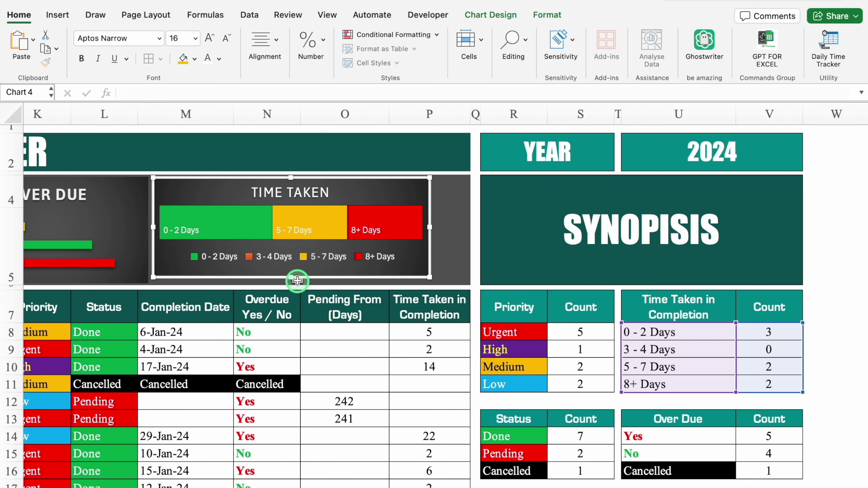
{"action": "left_click_drag", "start_coordinate": [291, 278], "coordinate": [295, 281]}
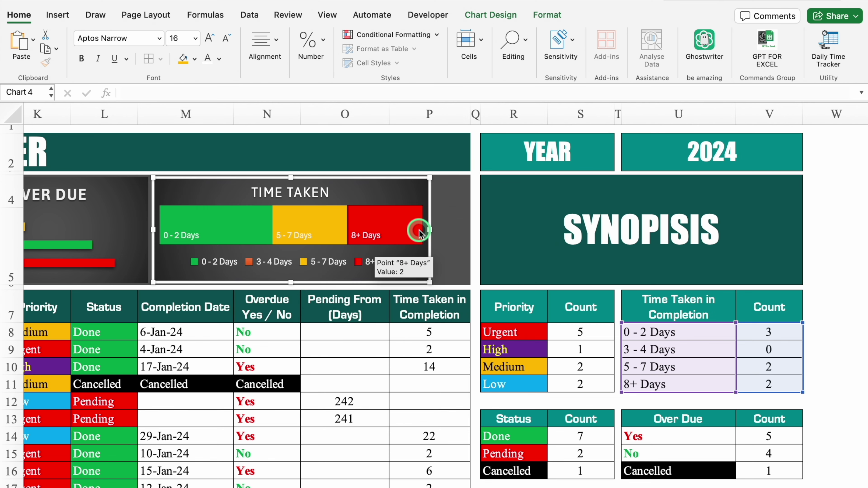
{"action": "left_click_drag", "start_coordinate": [430, 229], "coordinate": [466, 229]}
{"action": "left_click", "coordinate": [834, 242]}
Enter =COUNTA(C8:C170) in the cell under the Total Tasks heading to count the listed tasks.
{"action": "scroll", "coordinate": [599, 482], "scroll_direction": "left", "scroll_amount": 15}
{"action": "scroll", "coordinate": [445, 299], "scroll_direction": "left", "scroll_amount": 6}
{"action": "left_click", "coordinate": [113, 240]}
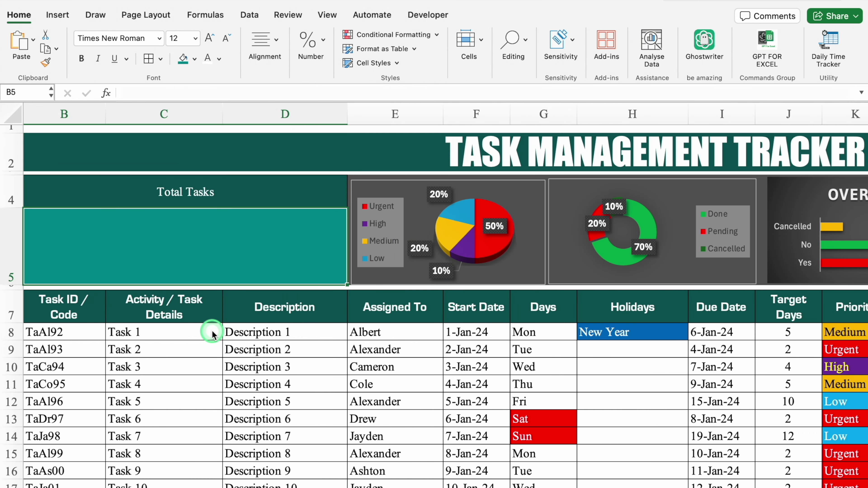
{"action": "type", "text": "=count"}
{"action": "double_click", "coordinate": [92, 307]}
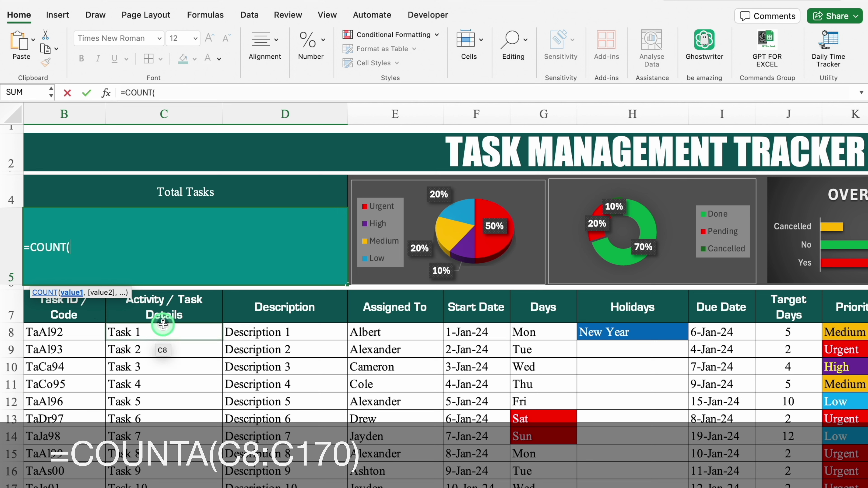
{"action": "left_click_drag", "start_coordinate": [164, 329], "coordinate": [165, 477]}
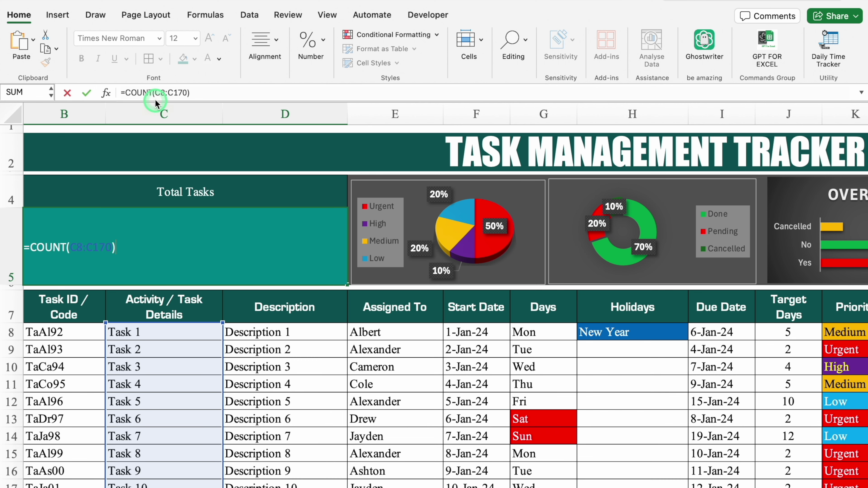
{"action": "type", "text": ")"}
{"action": "left_click", "coordinate": [151, 93]}
{"action": "type", "text": "A"}
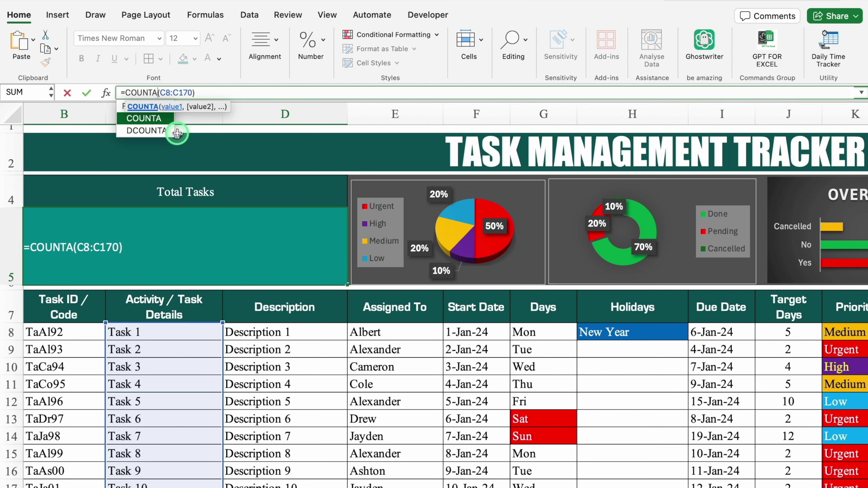
{"action": "key", "text": "Return"}
Set the font of the Total Tasks heading and the count below it to Impact.
{"action": "left_click", "coordinate": [236, 207]}
{"action": "left_click", "coordinate": [259, 39]}
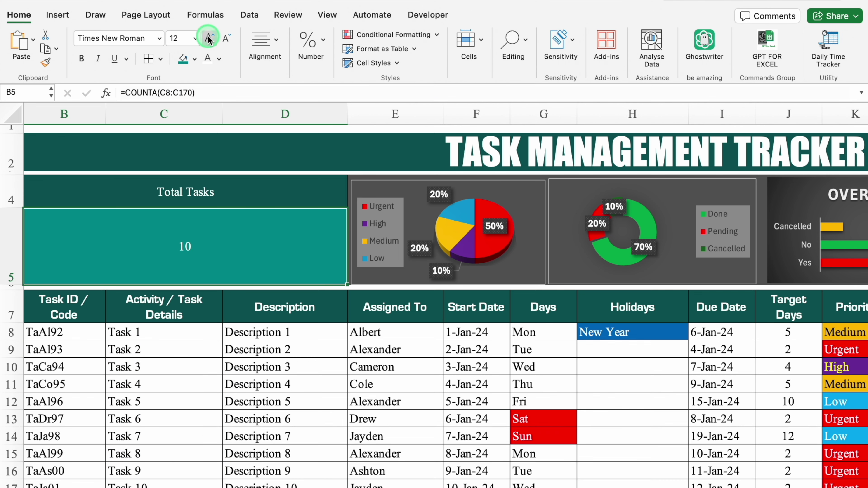
{"action": "left_click", "coordinate": [159, 38]}
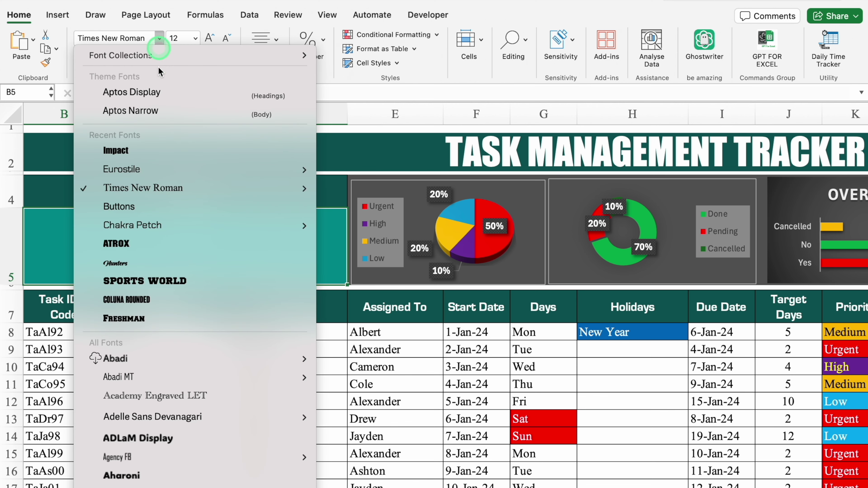
{"action": "left_click", "coordinate": [159, 151]}
{"action": "key", "text": "Up"}
{"action": "left_click", "coordinate": [159, 38]}
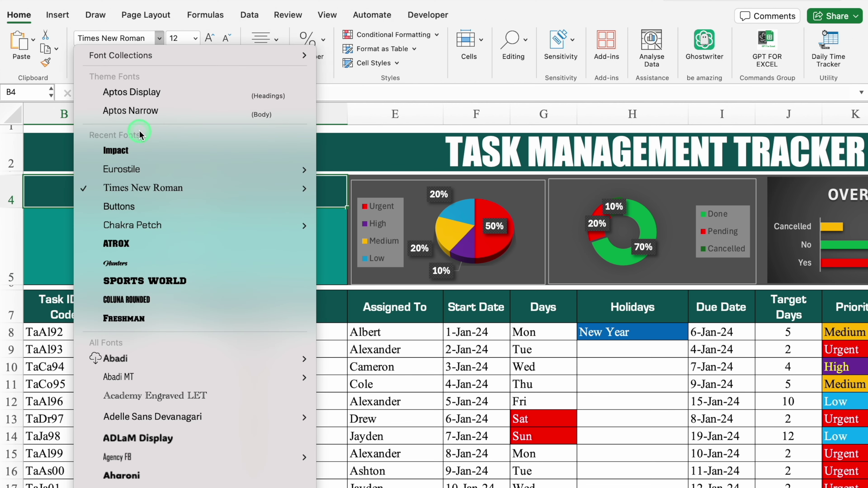
{"action": "left_click", "coordinate": [116, 147]}
Enlarge the Total Tasks heading to size 28 and make the count below it larger still.
{"action": "left_click", "coordinate": [221, 217], "text": "shift"}
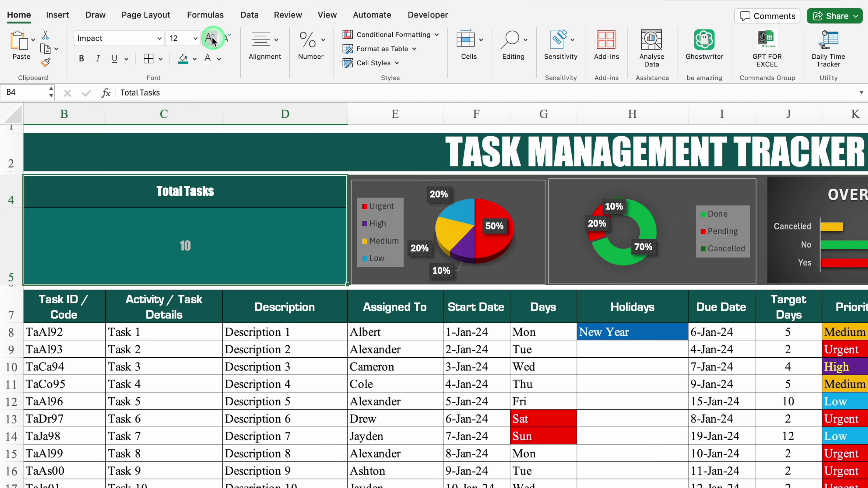
{"action": "left_click", "coordinate": [195, 39]}
{"action": "left_click", "coordinate": [186, 256]}
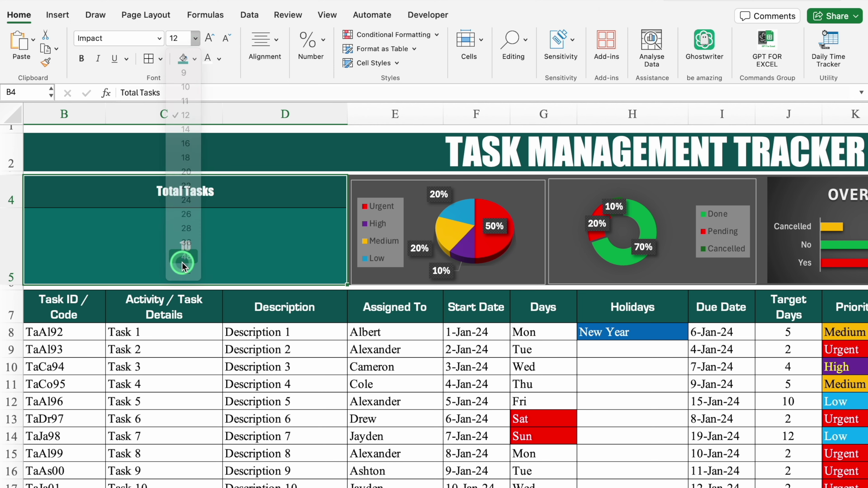
{"action": "left_click", "coordinate": [244, 192]}
{"action": "left_click", "coordinate": [226, 38]}
{"action": "left_click", "coordinate": [225, 38]}
{"action": "left_click", "coordinate": [235, 233]}
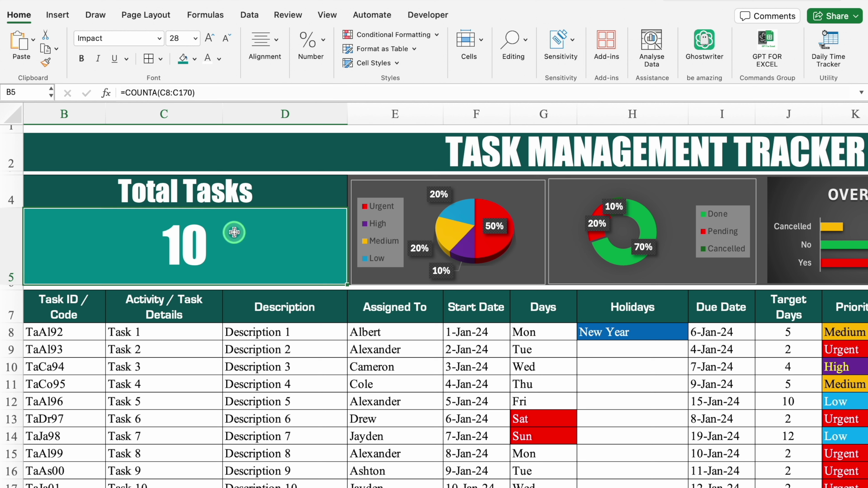
{"action": "left_click", "coordinate": [208, 38]}
Test the total by clearing Task 1 to Task 4 from the Activity / Task Details column, and undo the deletion.
{"action": "left_click", "coordinate": [133, 384]}
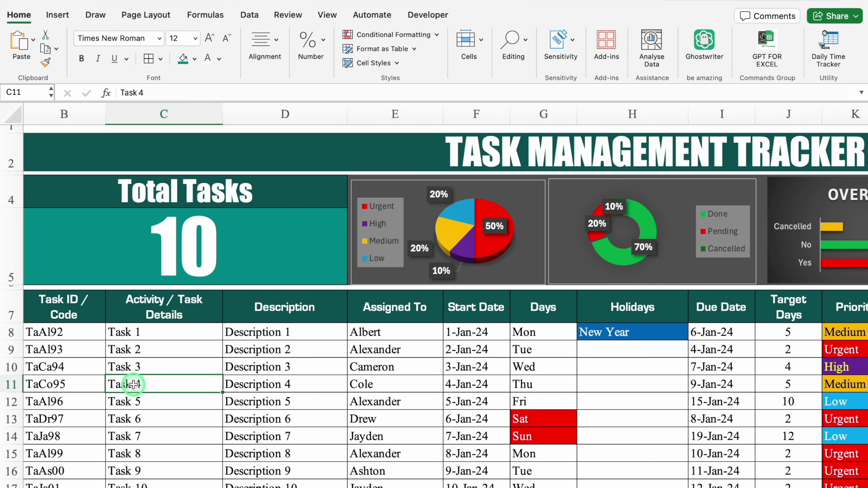
{"action": "left_click_drag", "start_coordinate": [166, 333], "coordinate": [170, 386]}
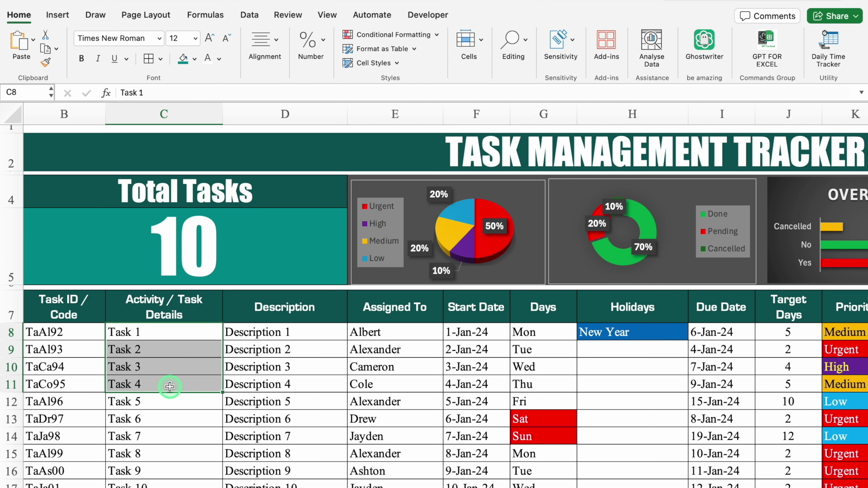
{"action": "key", "text": "Delete"}
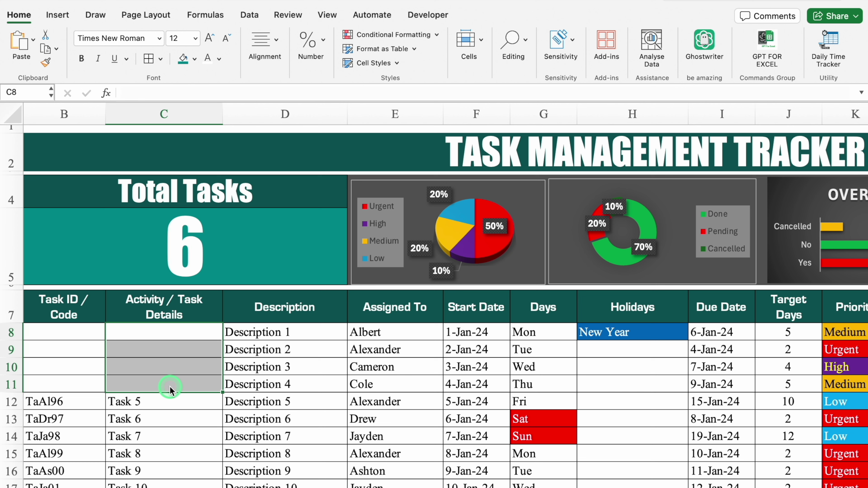
{"action": "key", "text": "ctrl+z"}
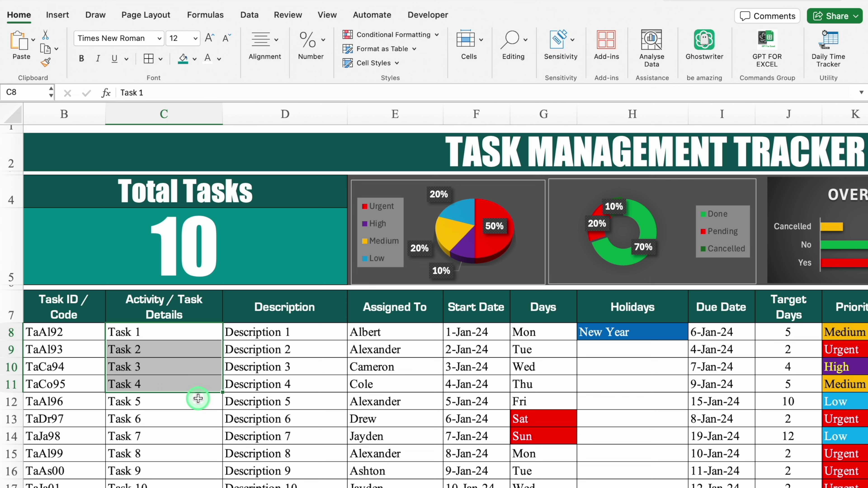
{"action": "left_click", "coordinate": [194, 415]}
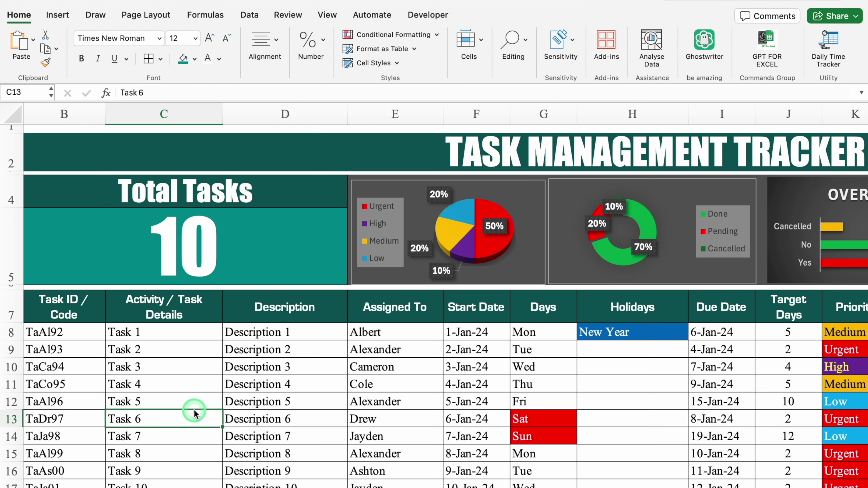